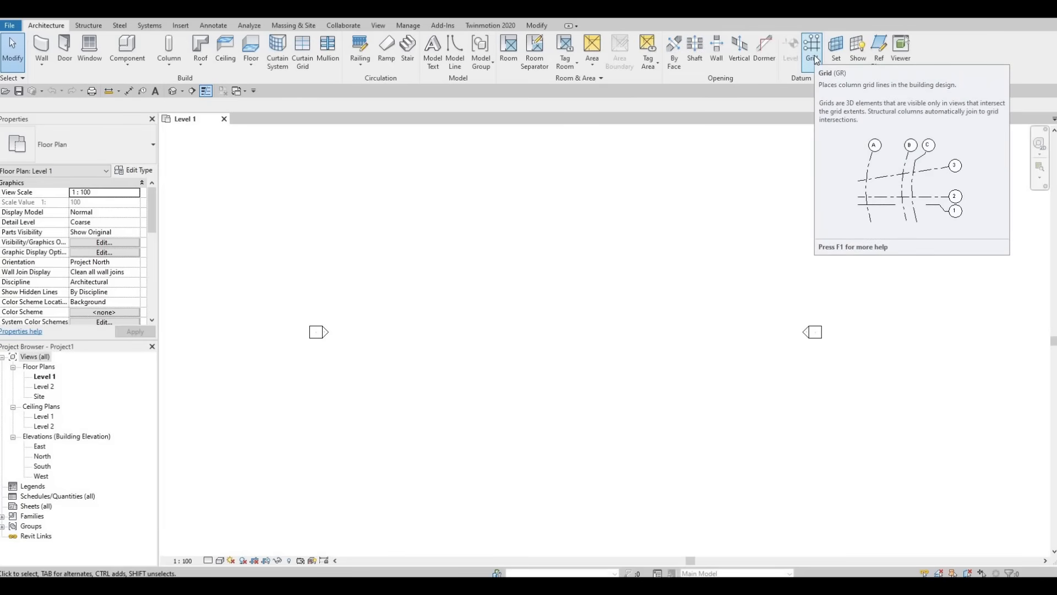
- Draw a straight vertical grid line from top to bottom between the side elevation markers, toward the west side of the Level 1 plan
click(813, 52)
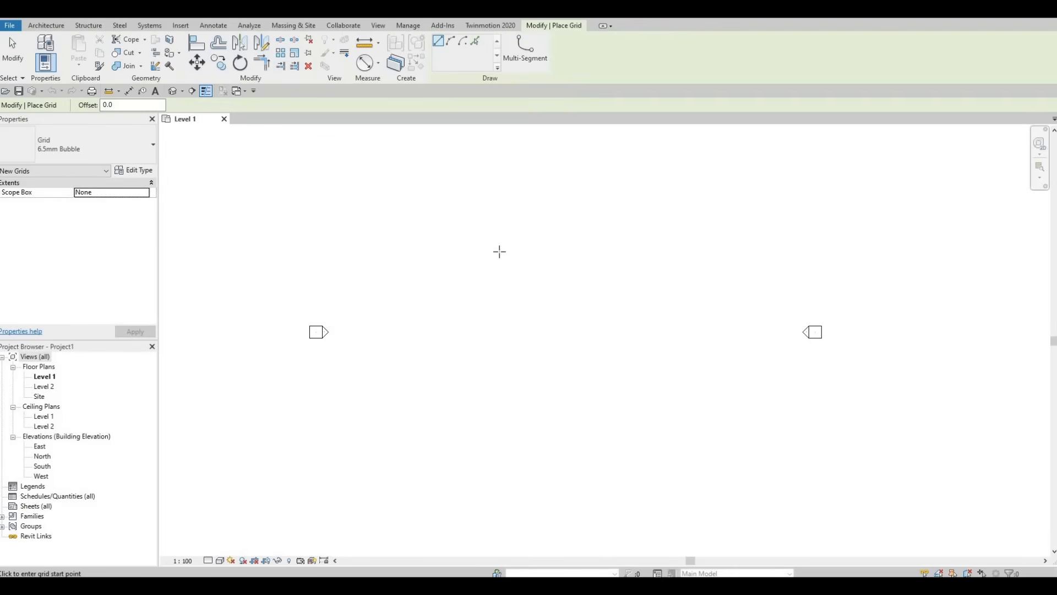
scroll(478, 253, down, 1)
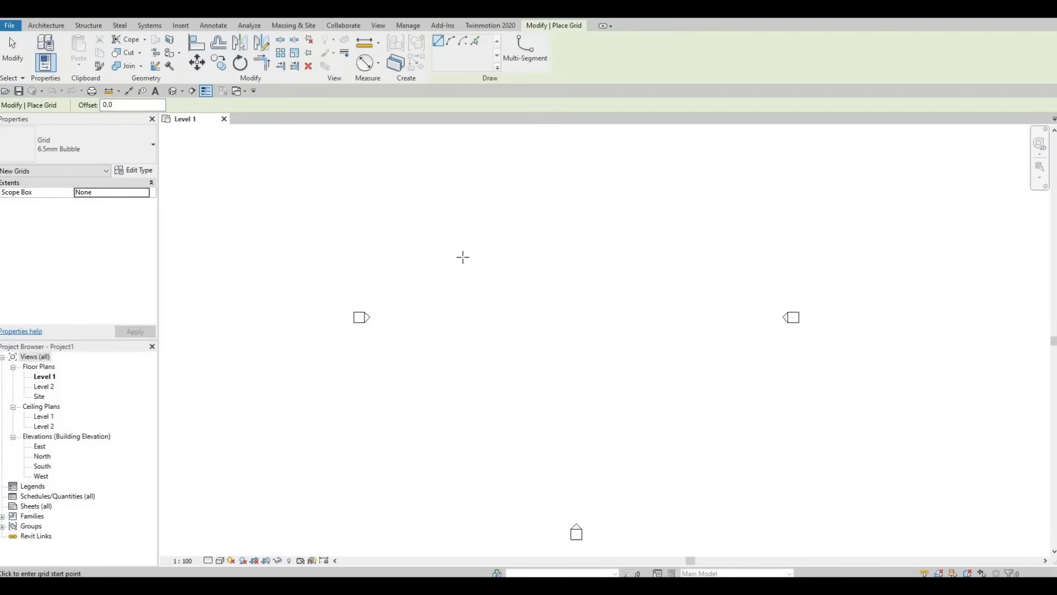
click(452, 198)
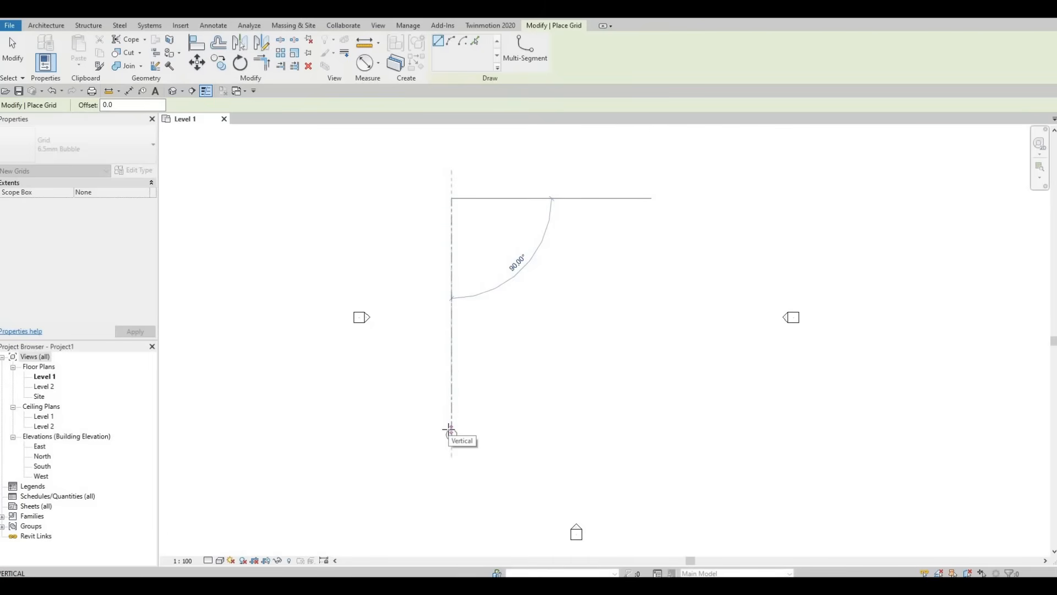
click(476, 426)
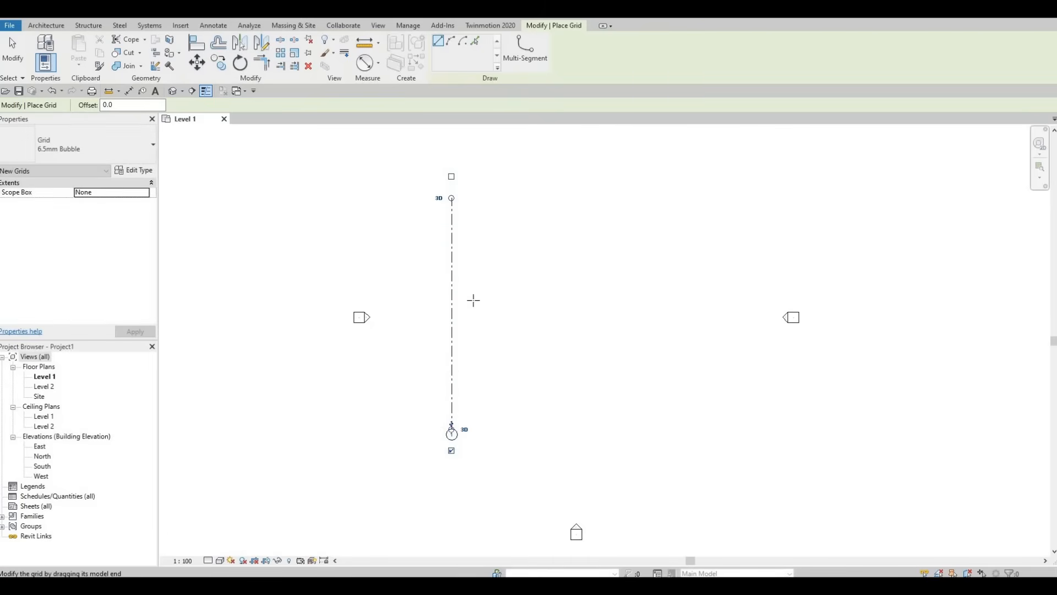
- Show the bubble at the vertical grid line's upper end and hide the one at its lower end
click(451, 176)
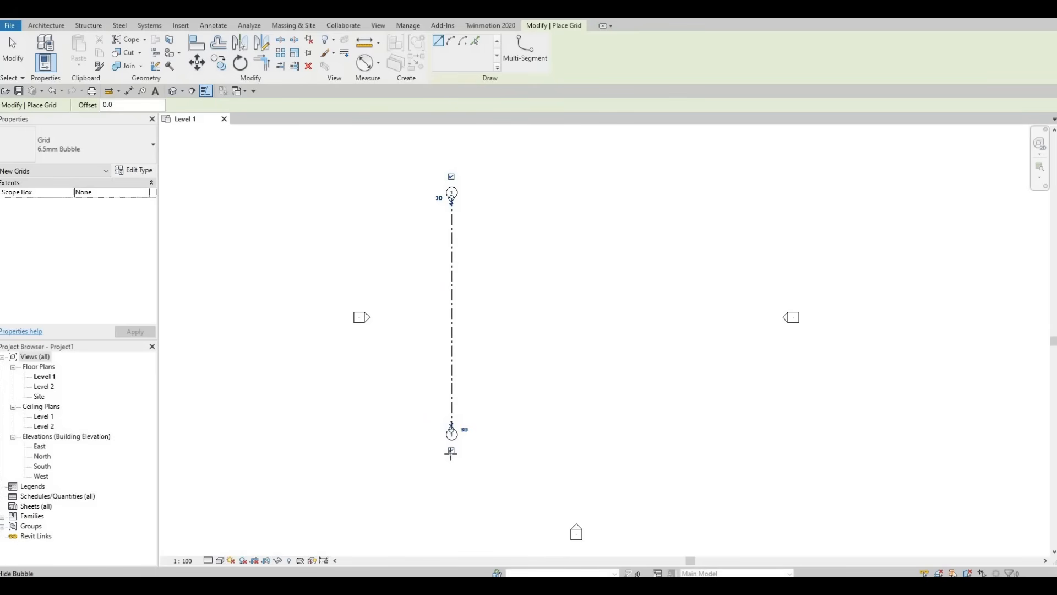
click(451, 451)
scroll(453, 192, up, 5)
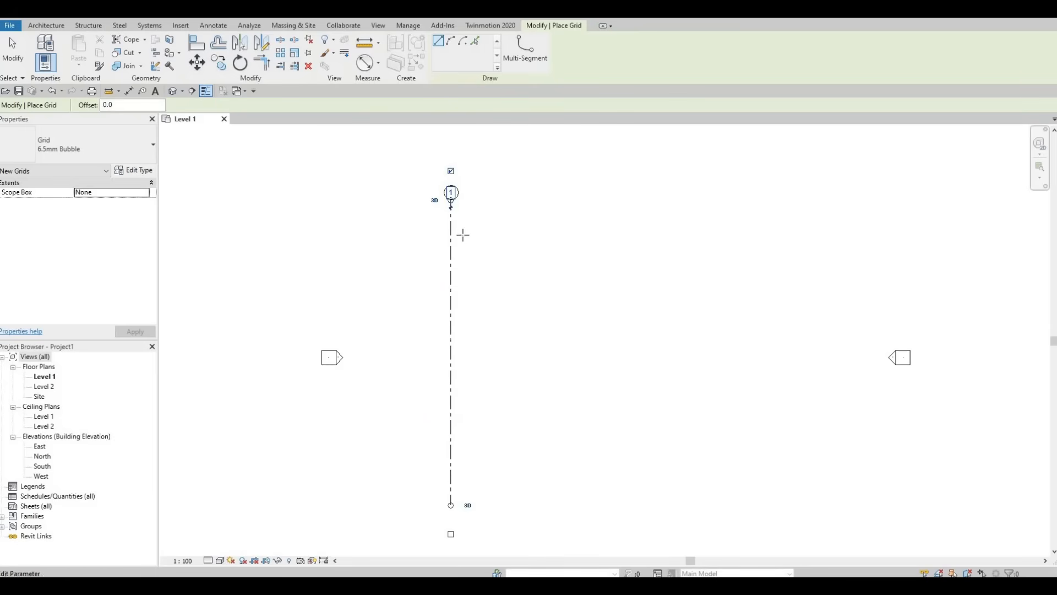
key(Escape)
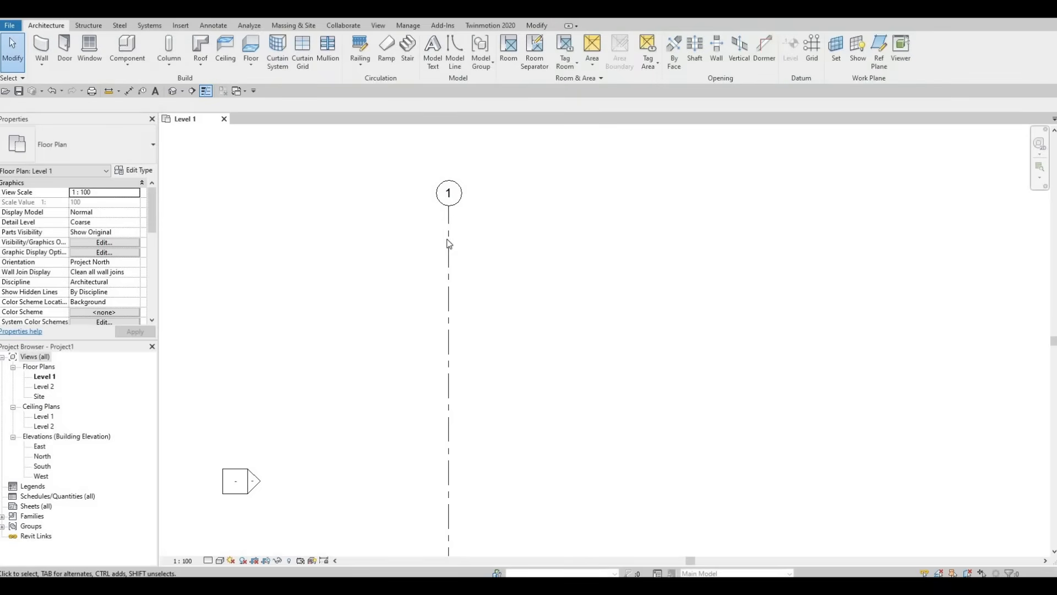
- Copy grid 1 horizontally to the right with multiple copies enabled, placing the first copy at a spacing of 5900
click(449, 242)
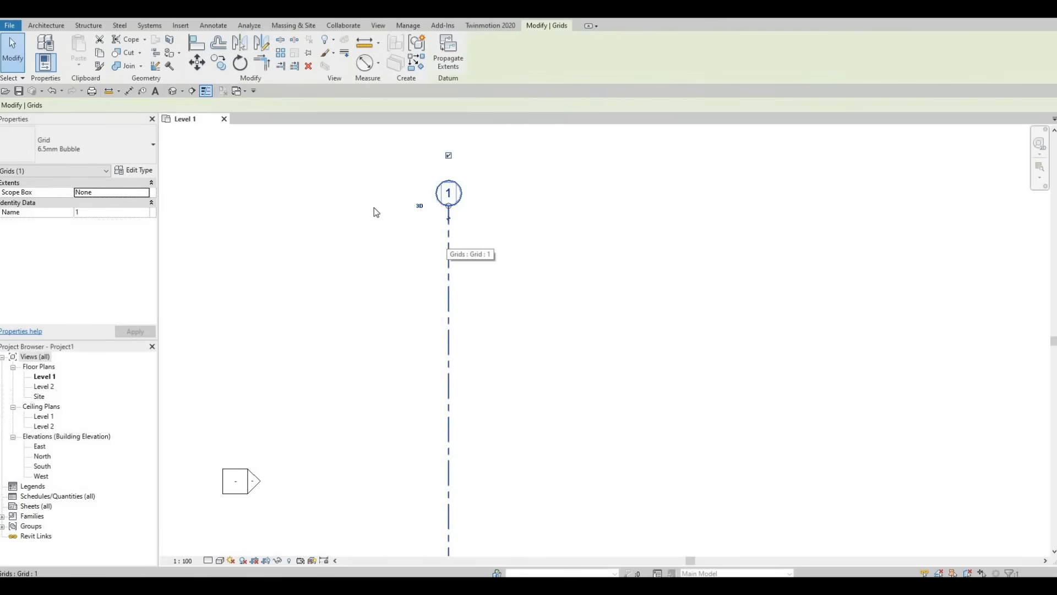
click(219, 65)
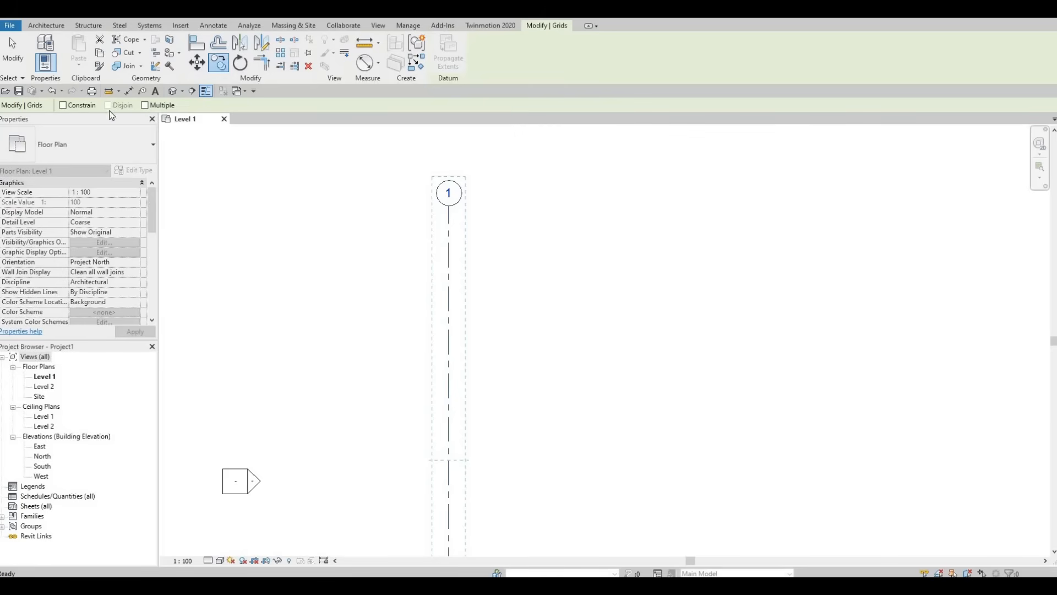
click(146, 105)
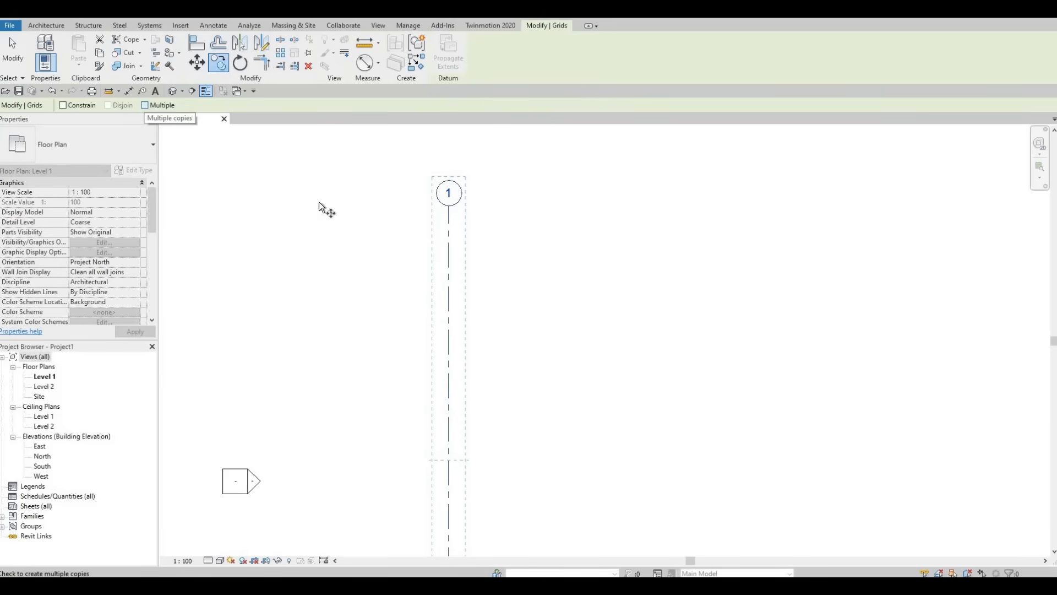
click(449, 256)
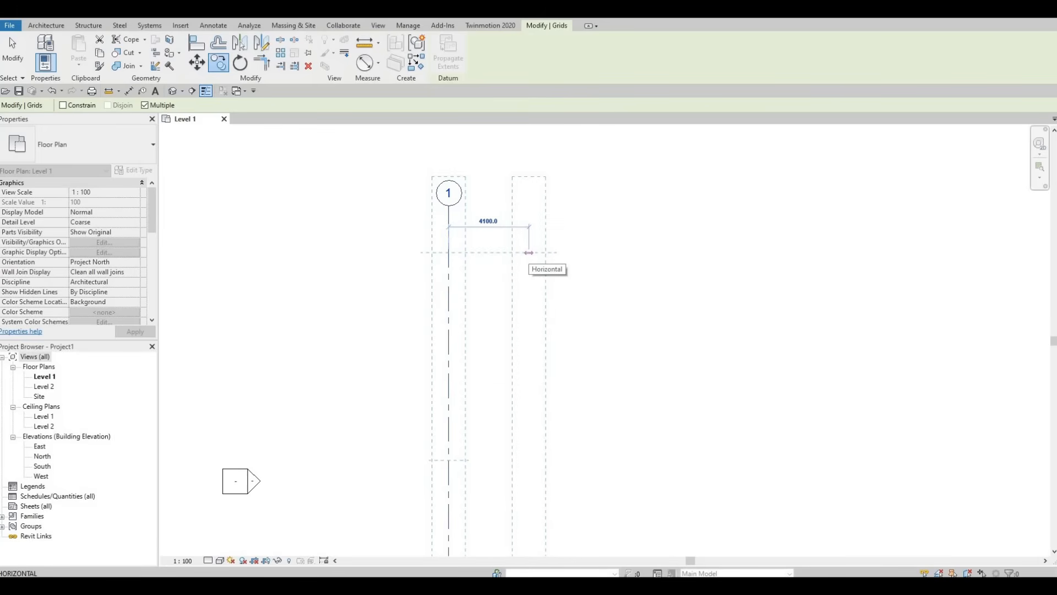
text(5900)
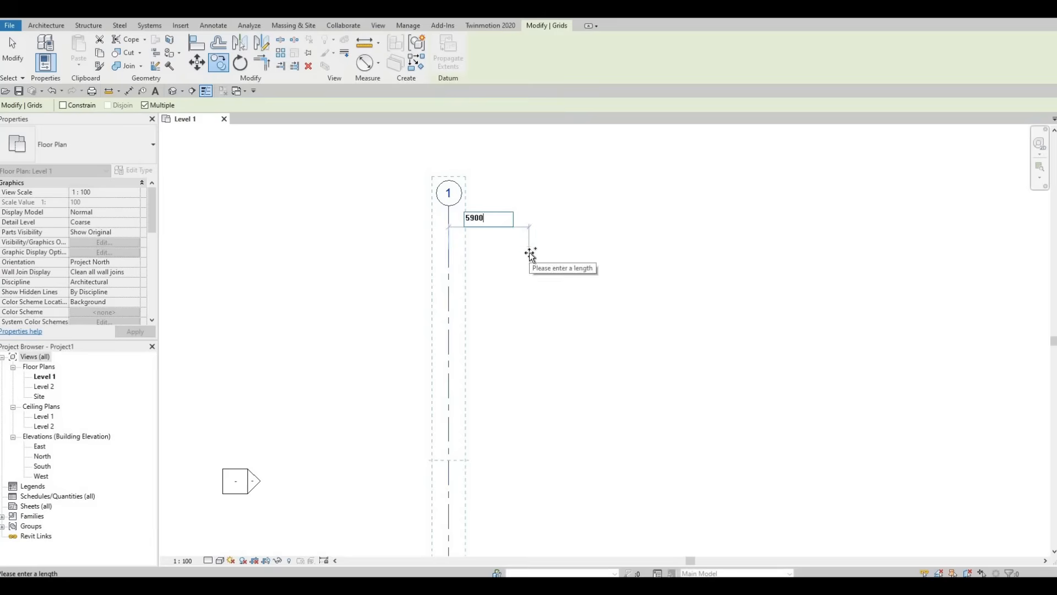
key(Return)
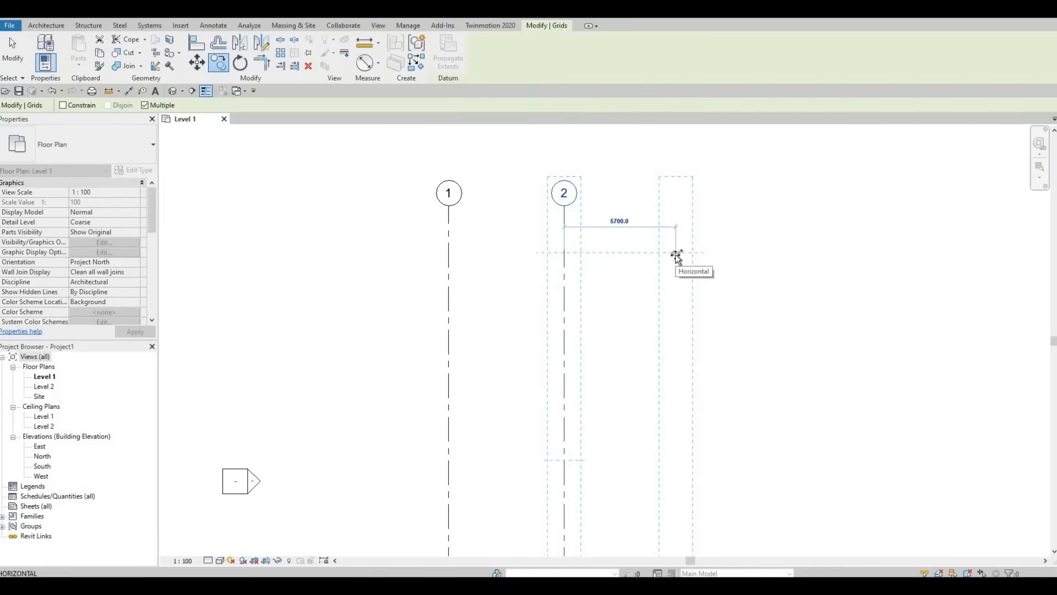
- Place two more vertical grid copies to the right of grid 2, spaced 5700 and 4500 from one line to the next
text(570)
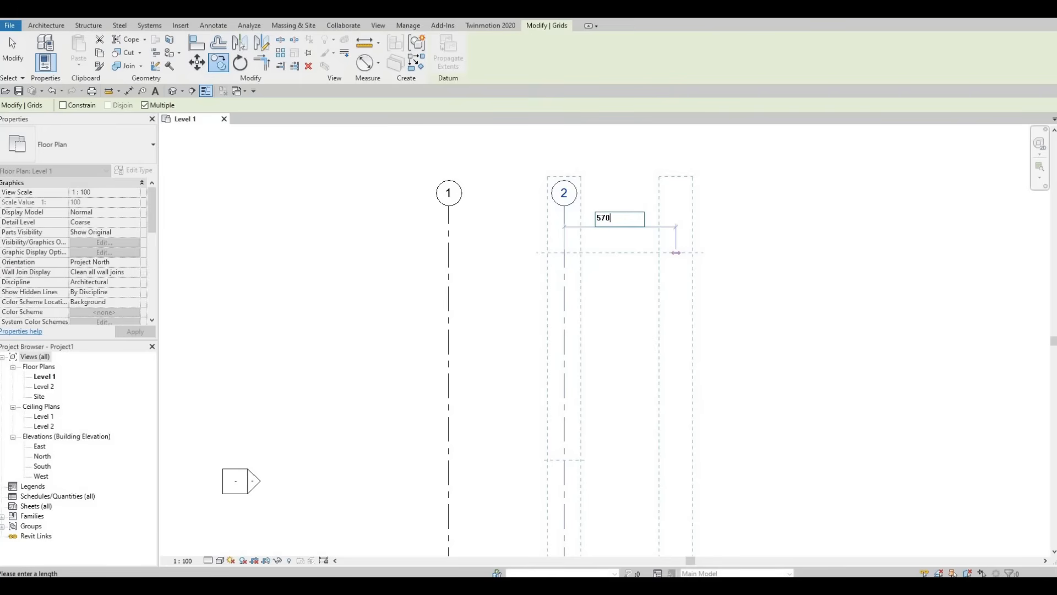
text(0)
key(Return)
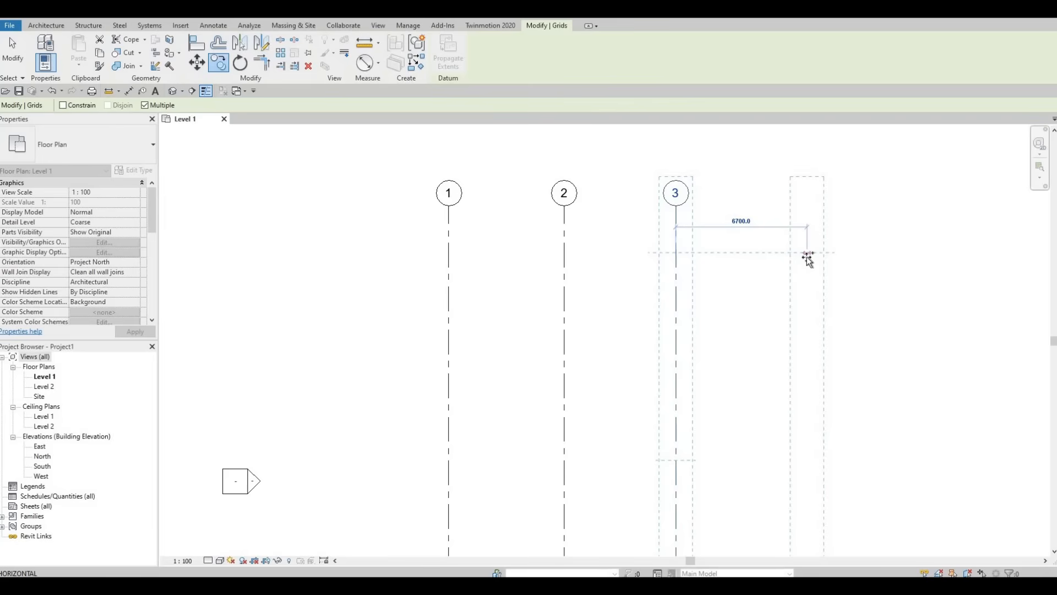
text(45)
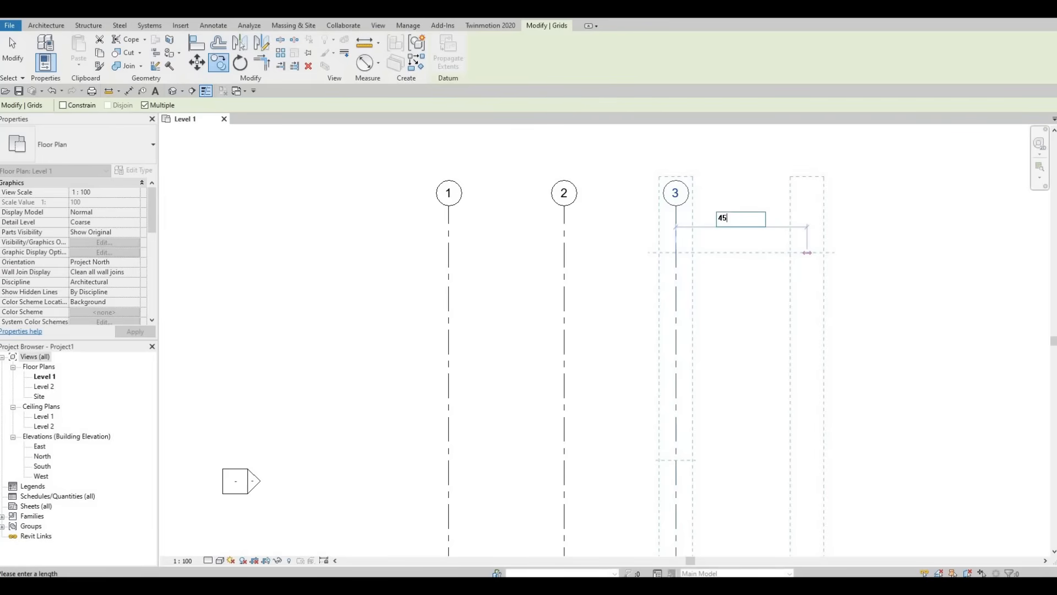
text(00)
key(Return)
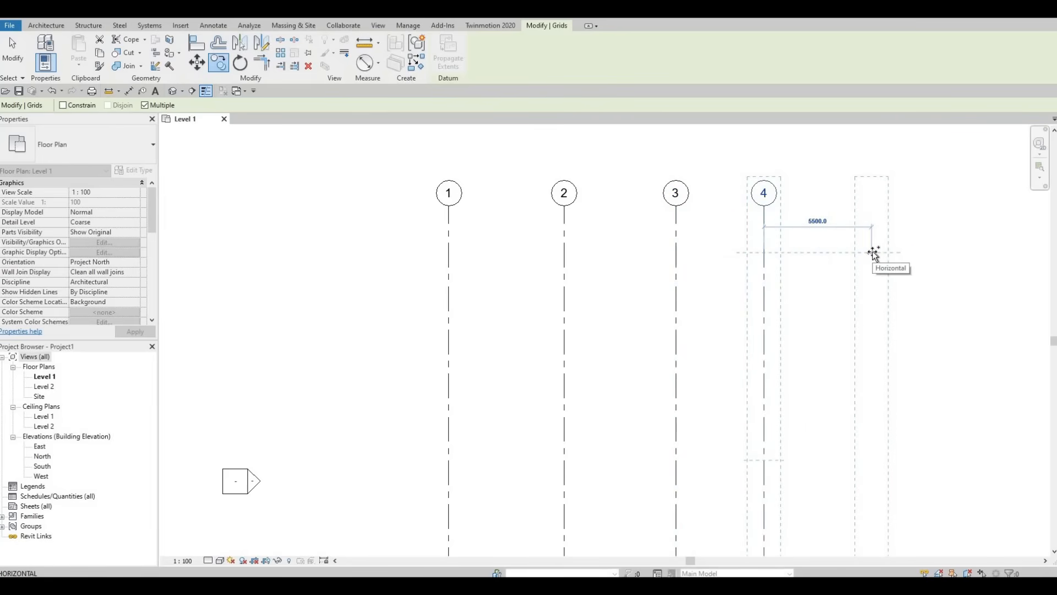
- Place the last two vertical grid copies to the right of grid 4 at spacings of 5700 and 5900, and finish copying
text(5700)
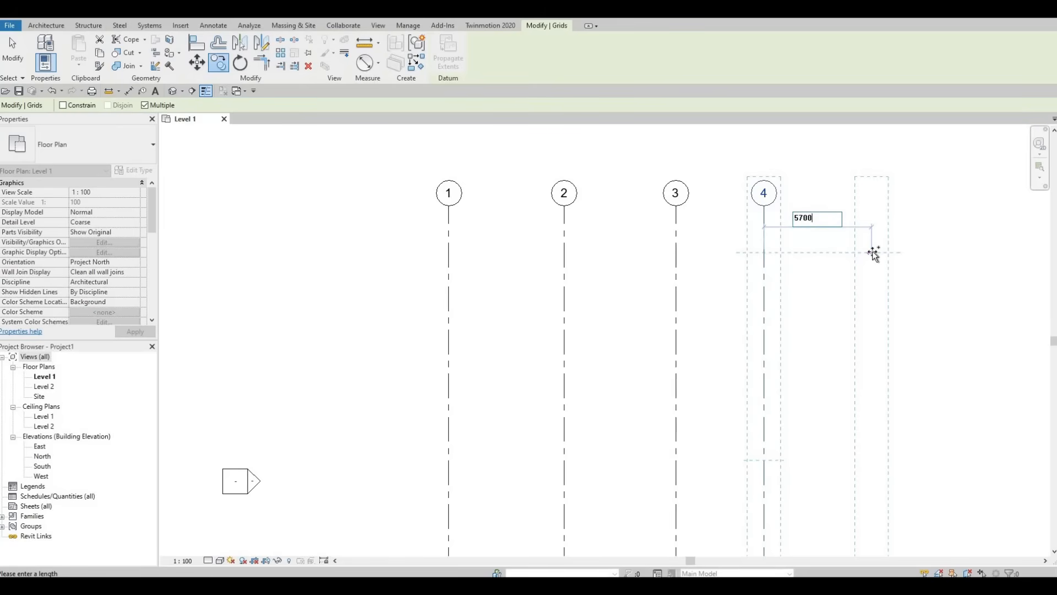
key(Return)
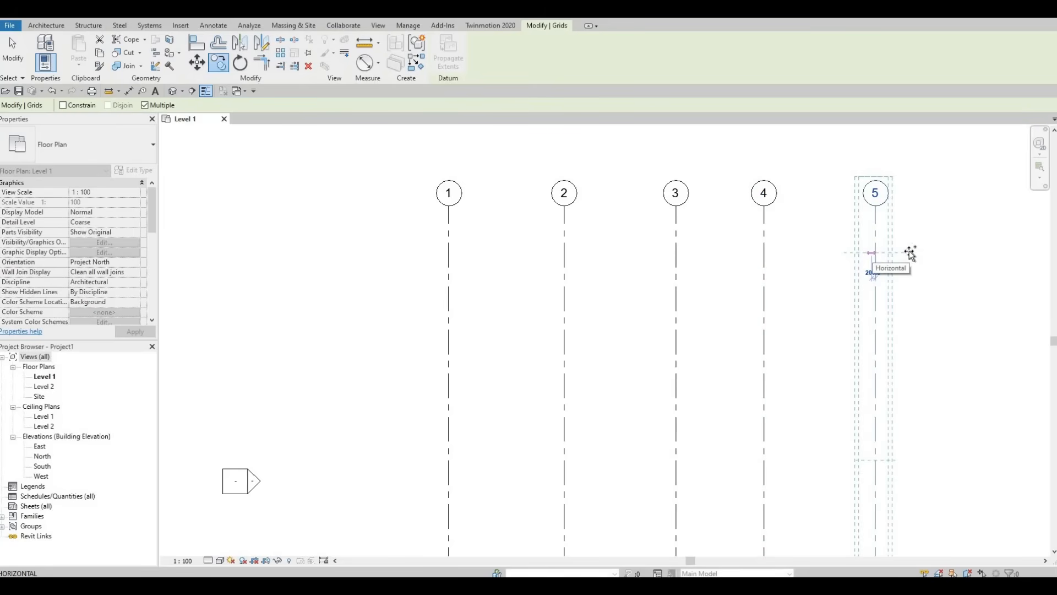
text(5)
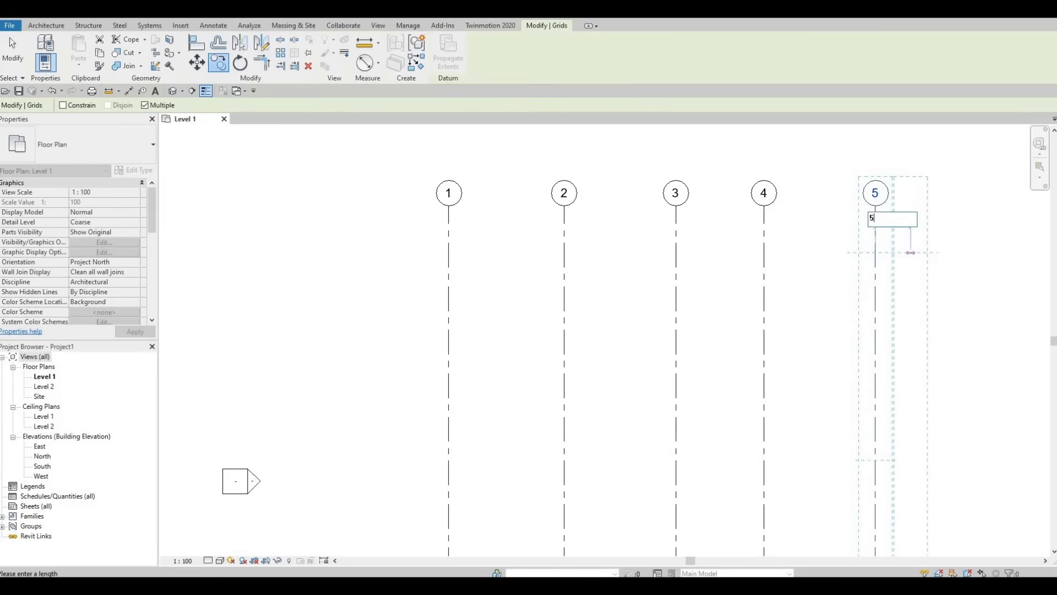
text(900)
key(Return)
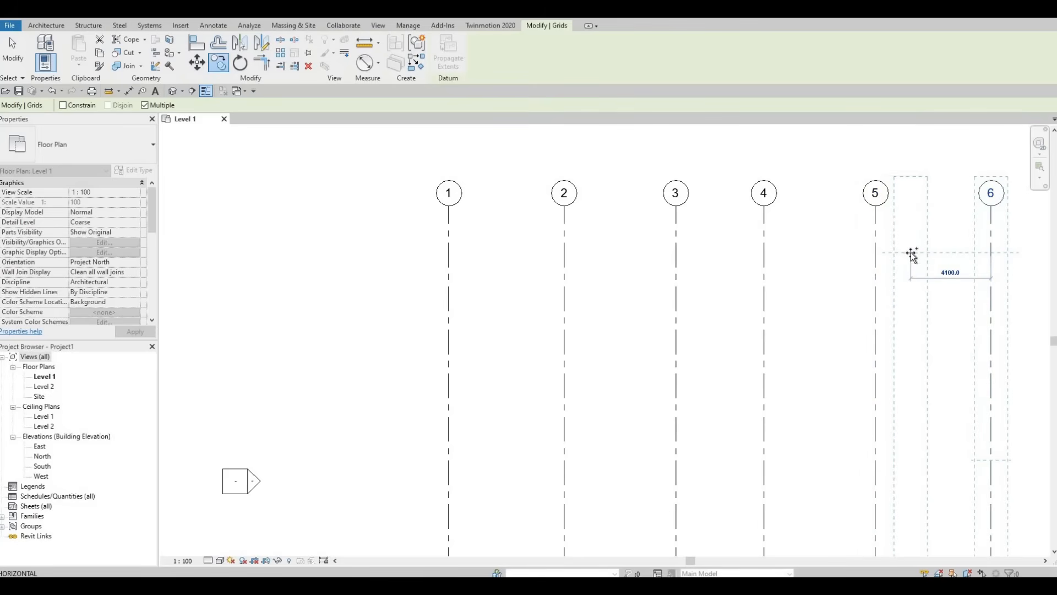
key(Escape)
key(Escape)
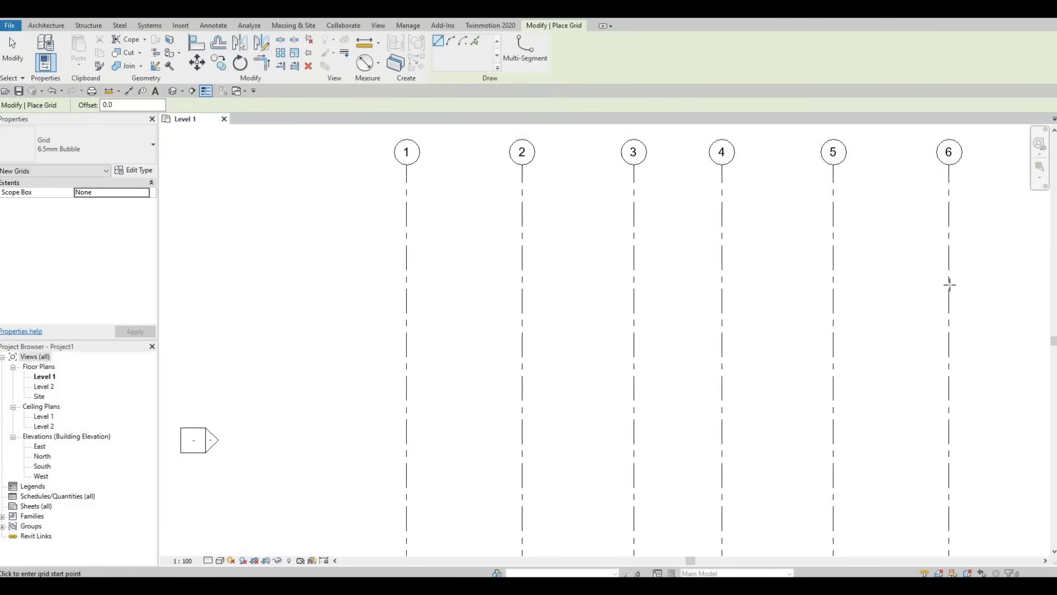
- Draw a horizontal grid line from right to left across all six vertical grids, just below their bubbles
scroll(949, 284, down, 1)
click(998, 242)
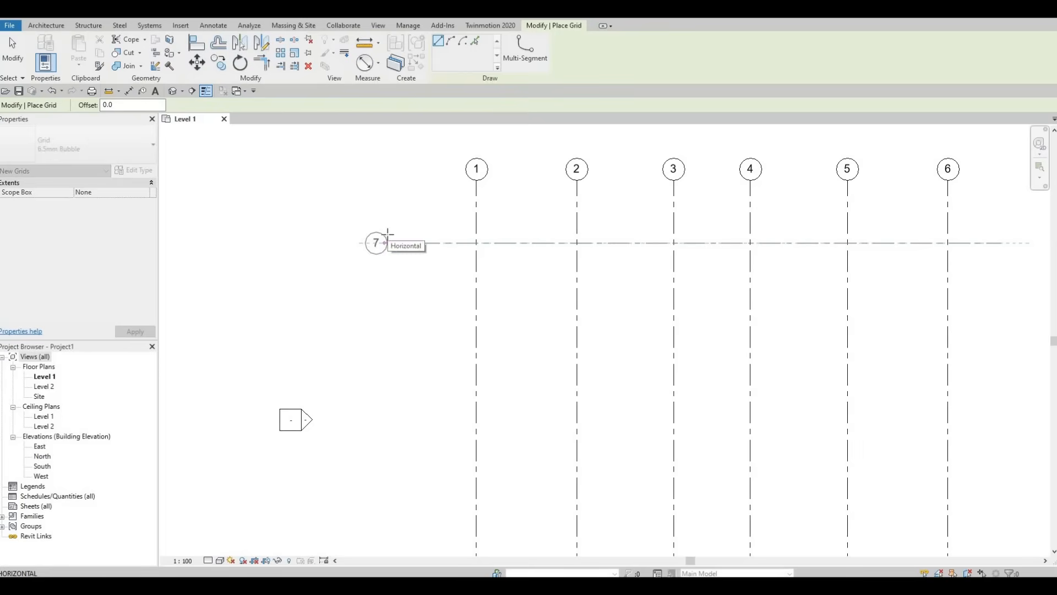
click(389, 245)
key(Escape)
key(Escape)
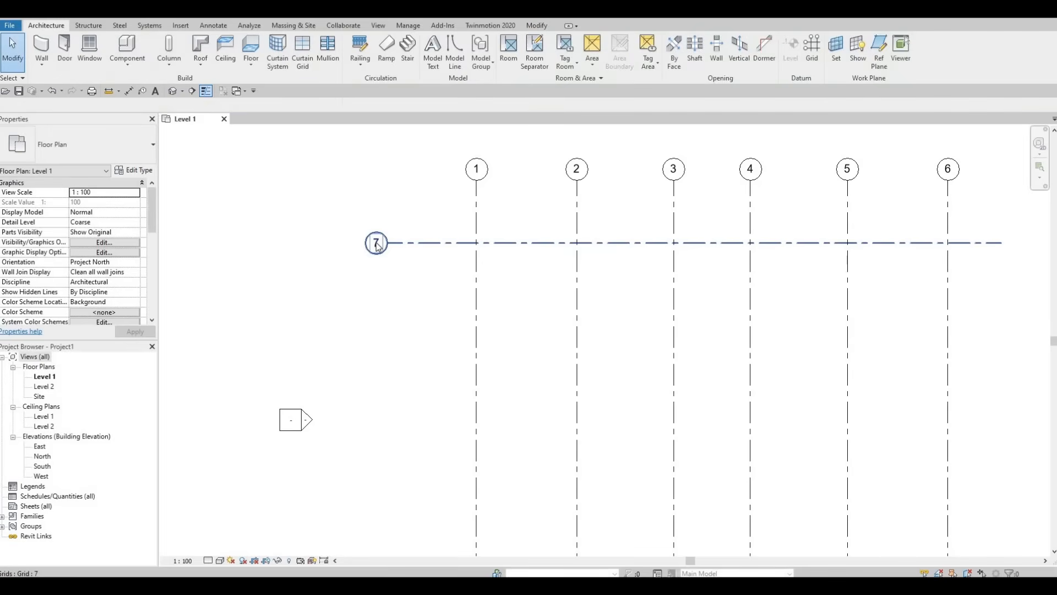
- Rename the horizontal grid line to A
click(376, 245)
click(376, 244)
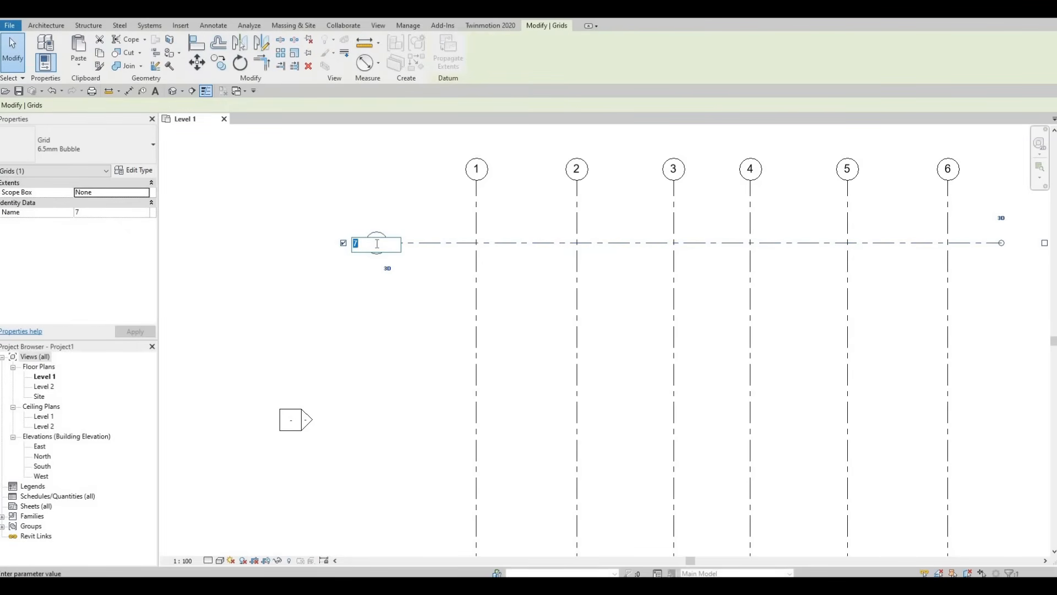
text(A)
key(Return)
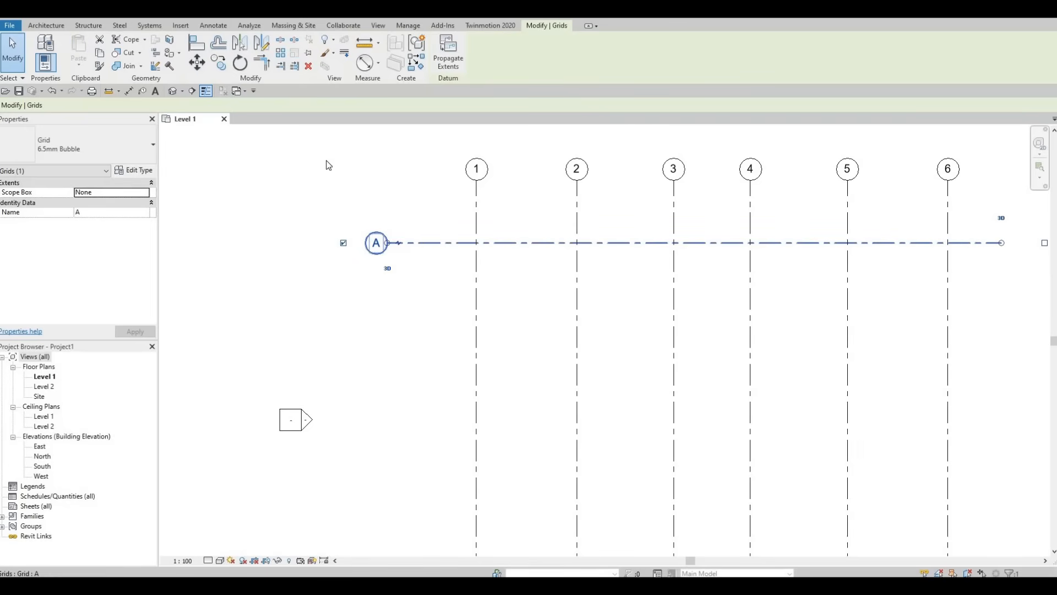
- Copy grid A straight down with multiple copies enabled, placing the first copy at a spacing of 4300
click(223, 66)
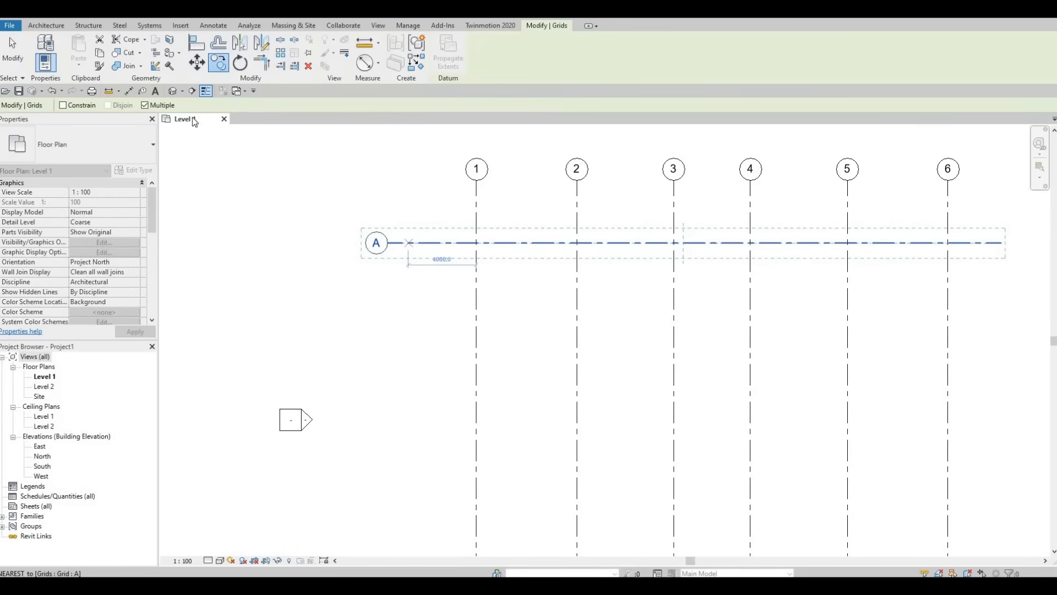
click(433, 242)
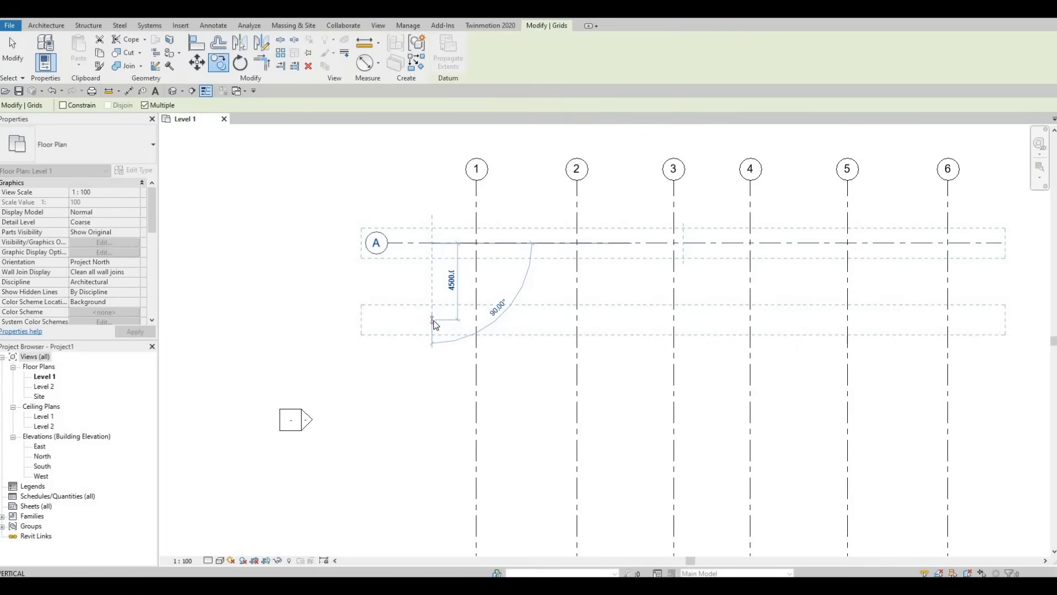
text(4300)
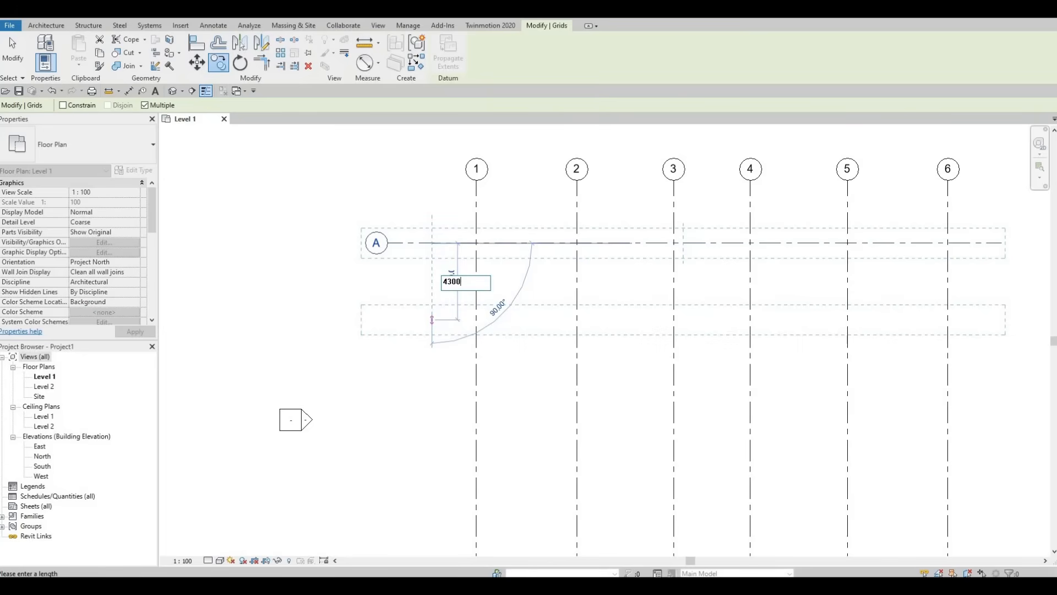
key(Return)
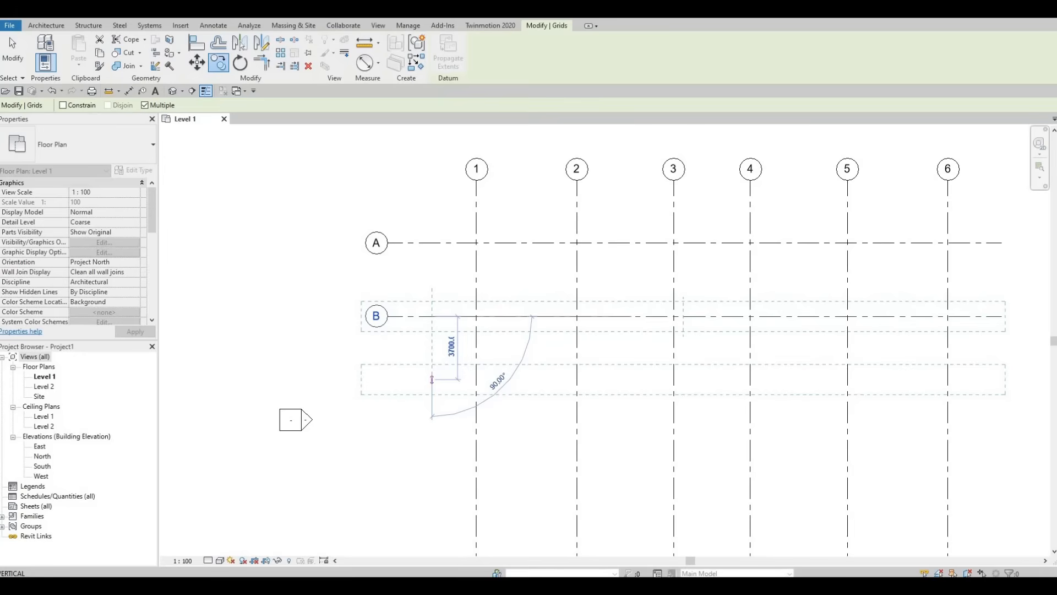
- Place two more horizontal grid copies below grid B, each 5400 below the previous line
text(5400)
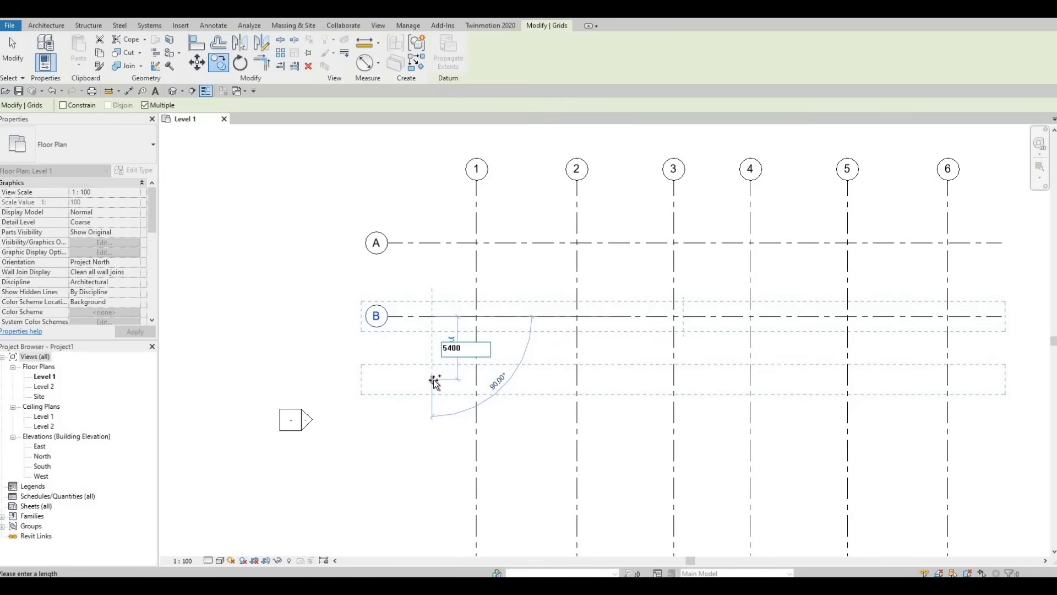
key(Return)
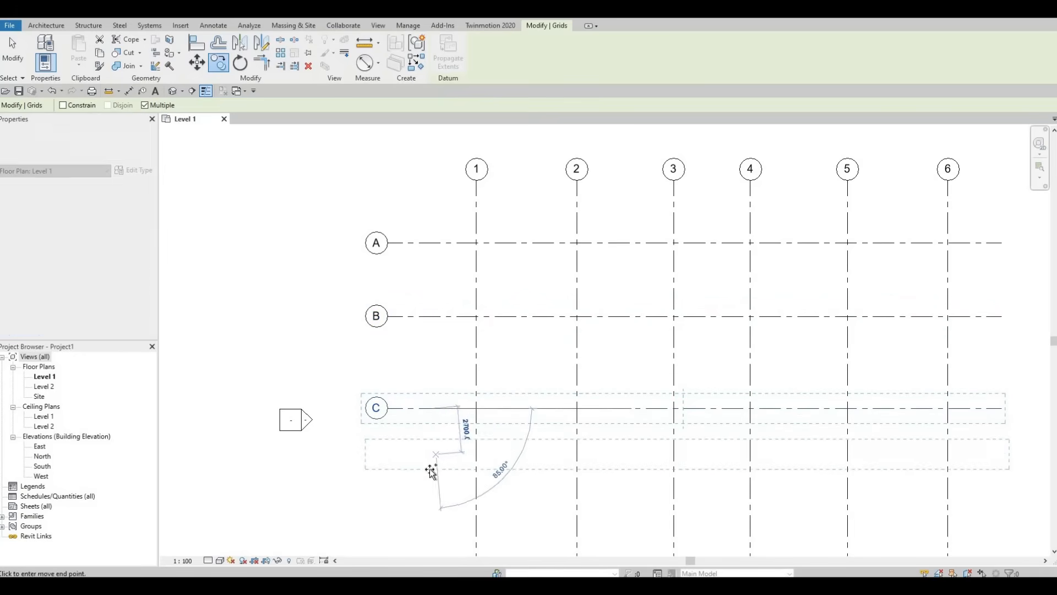
text(5400)
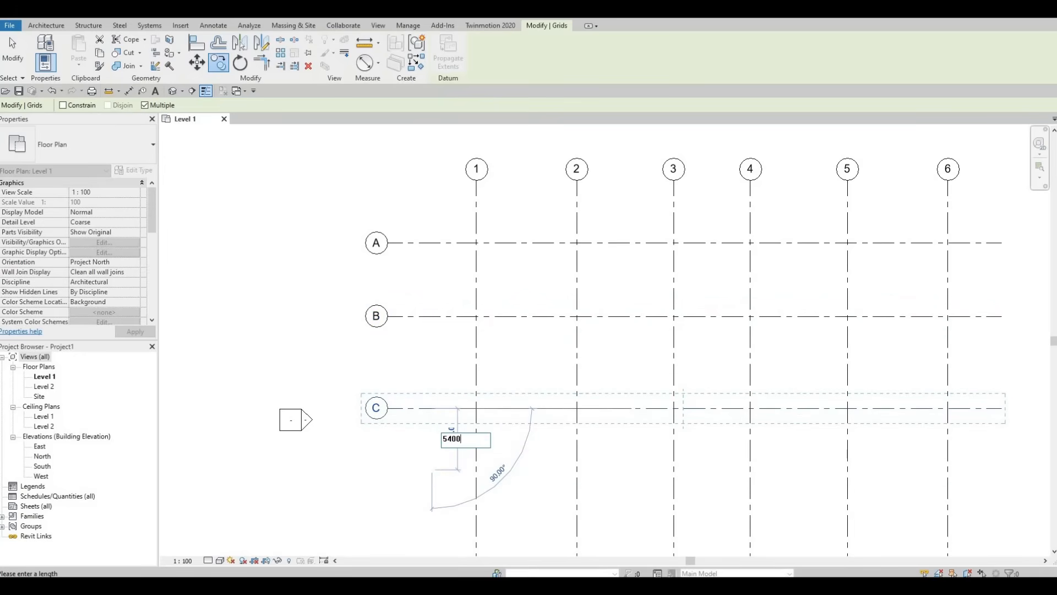
key(Return)
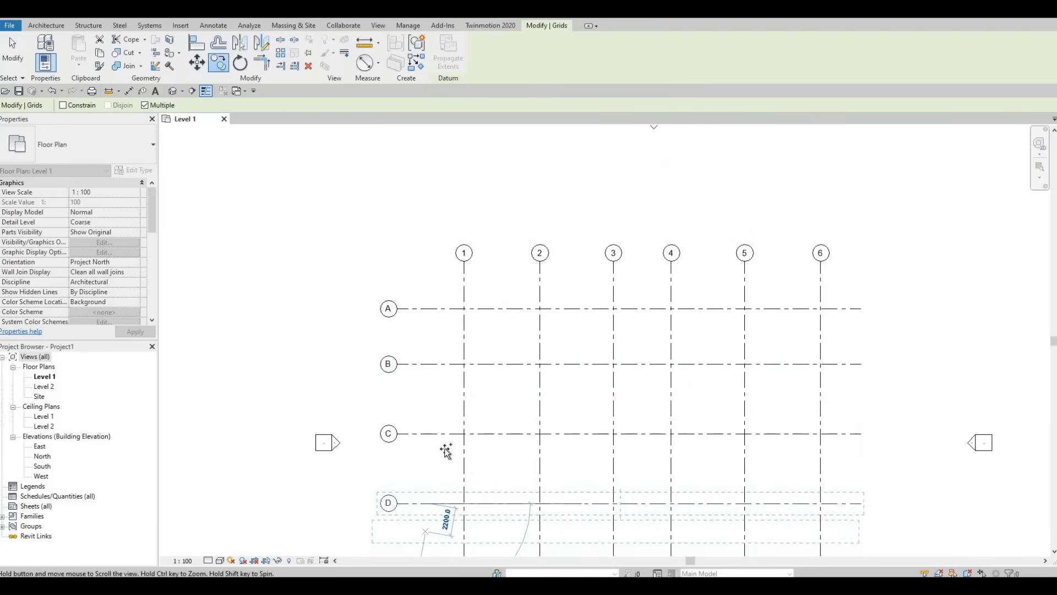
scroll(437, 441, down, 2)
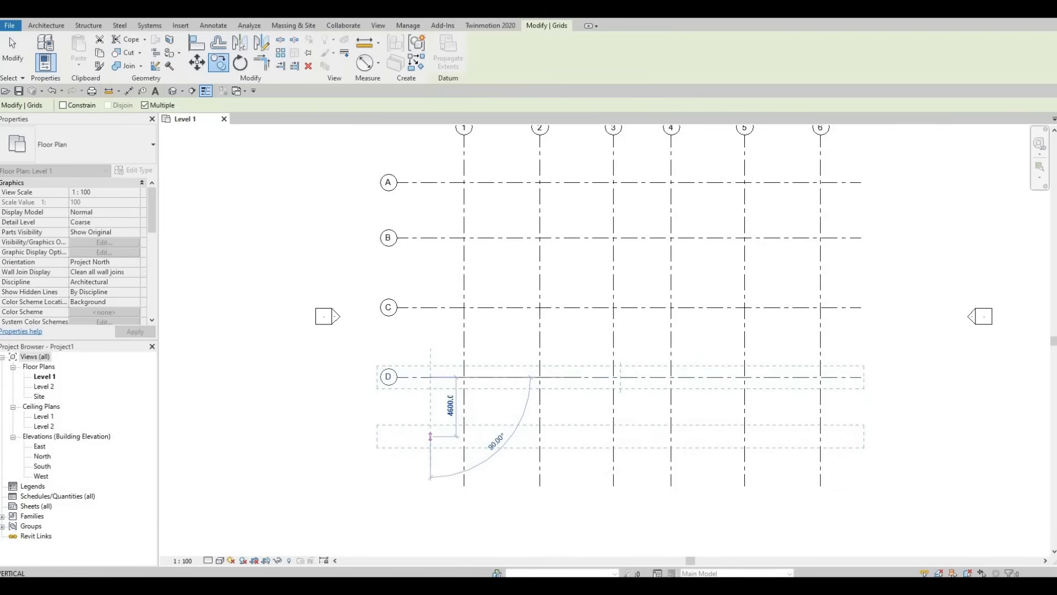
- Place the last horizontal grid copy 4300 below grid D and finish copying
text(4300)
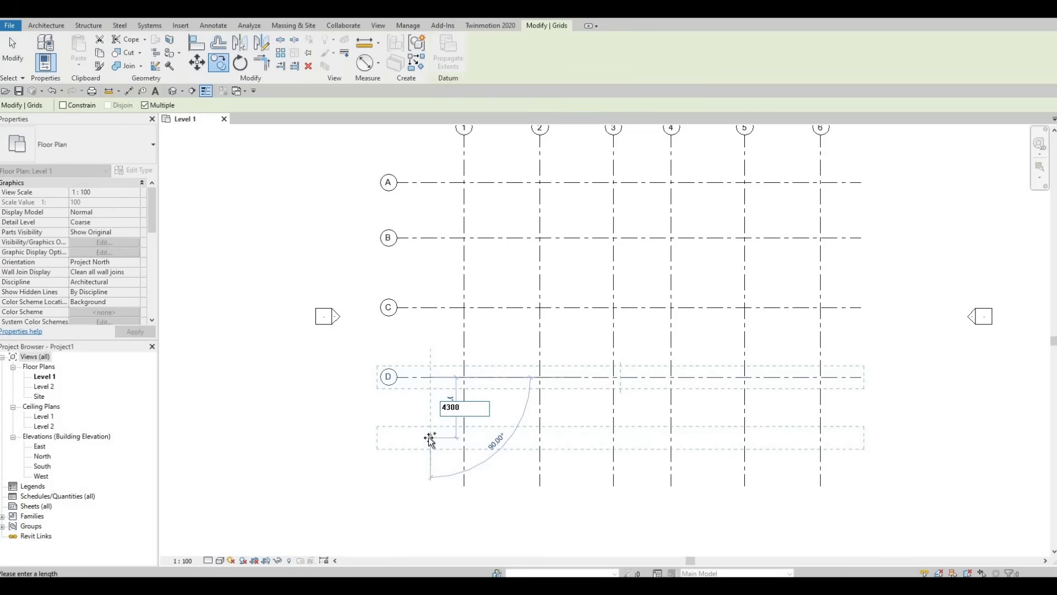
key(Return)
key(Escape)
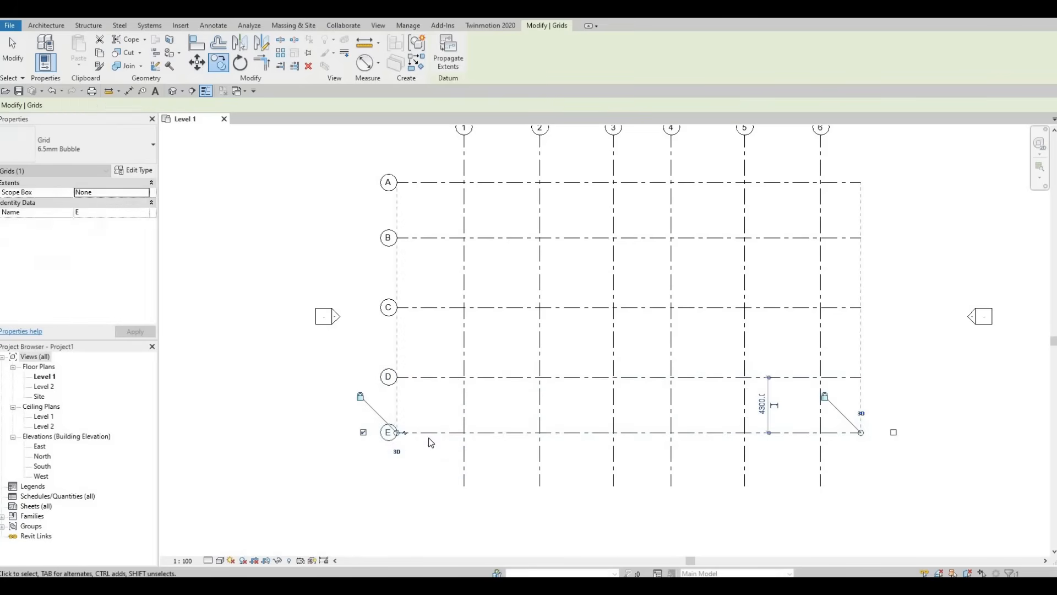
key(Escape)
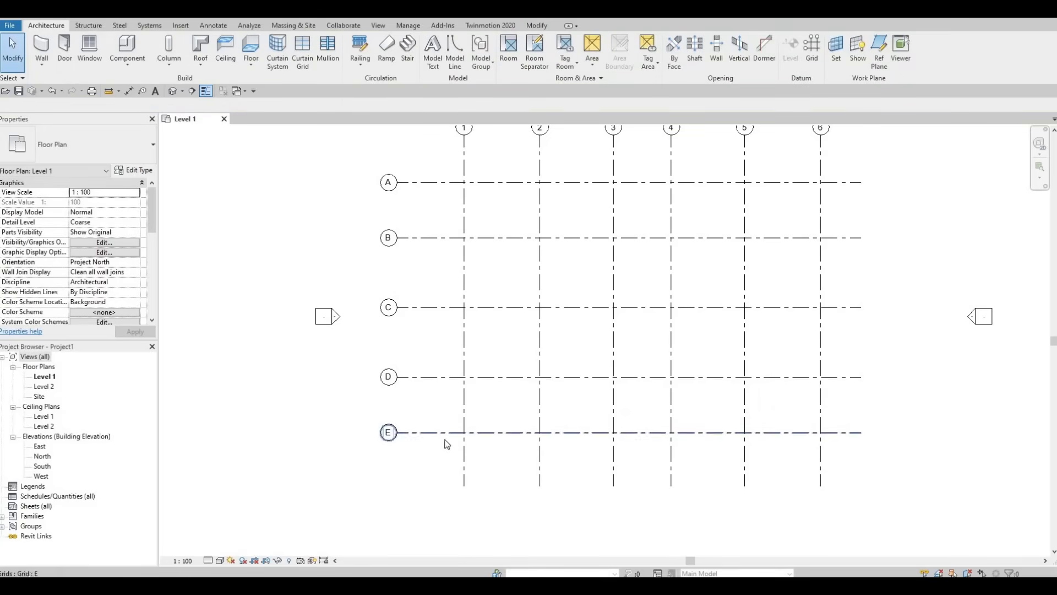
middle_drag(473, 254, 457, 296)
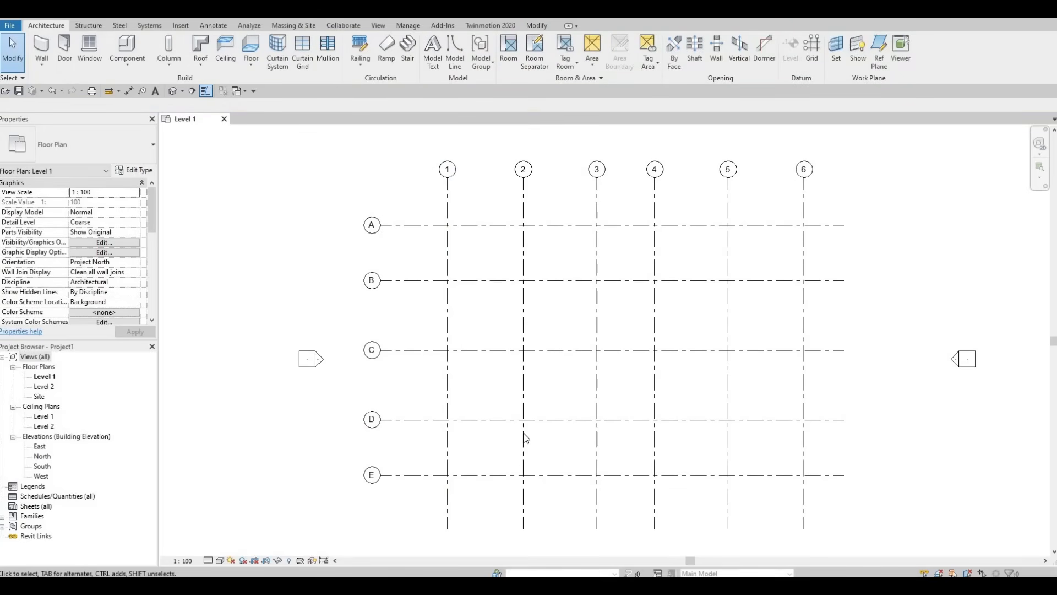
- Open the South elevation and set Level 2's elevation to 3600
double_click(42, 466)
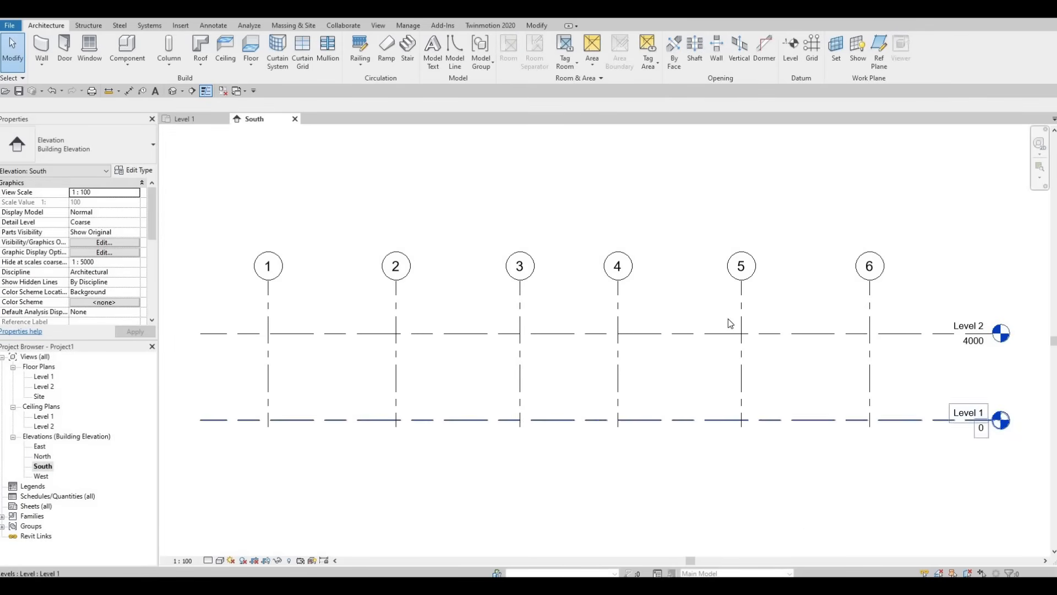
click(974, 345)
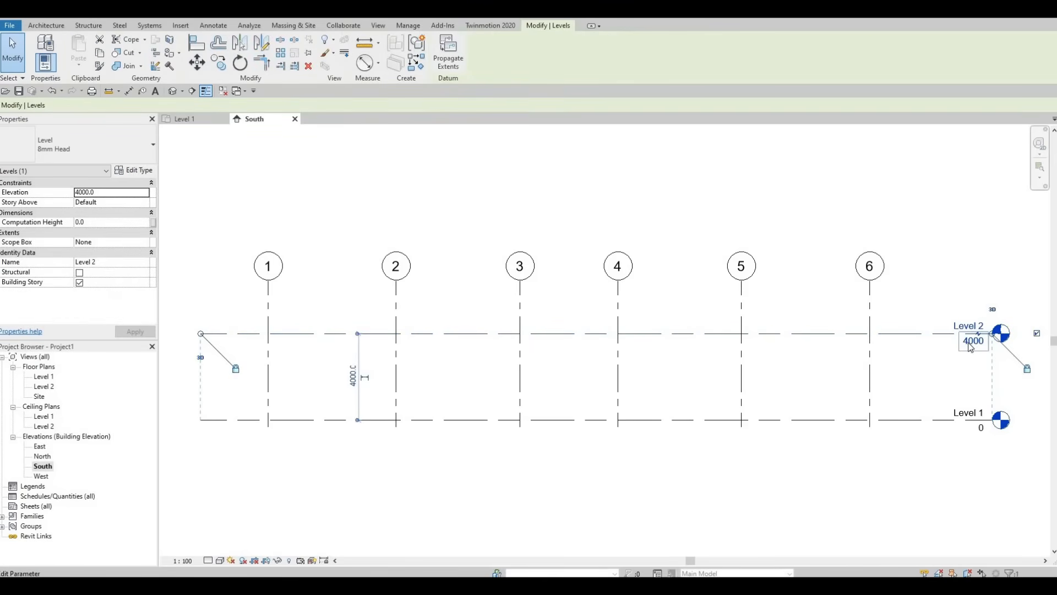
key(Escape)
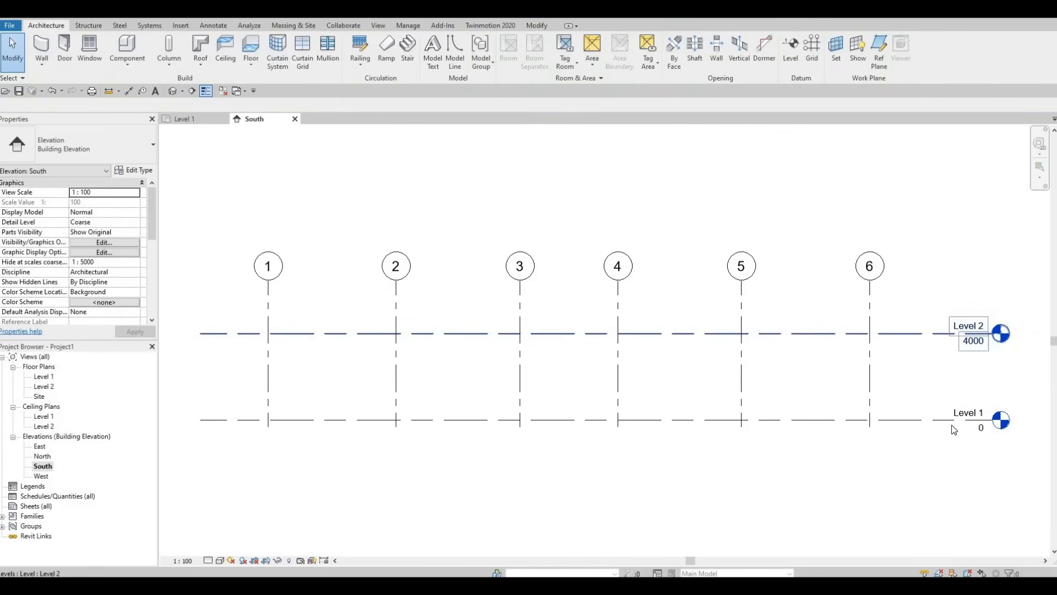
click(973, 345)
click(974, 344)
text(3)
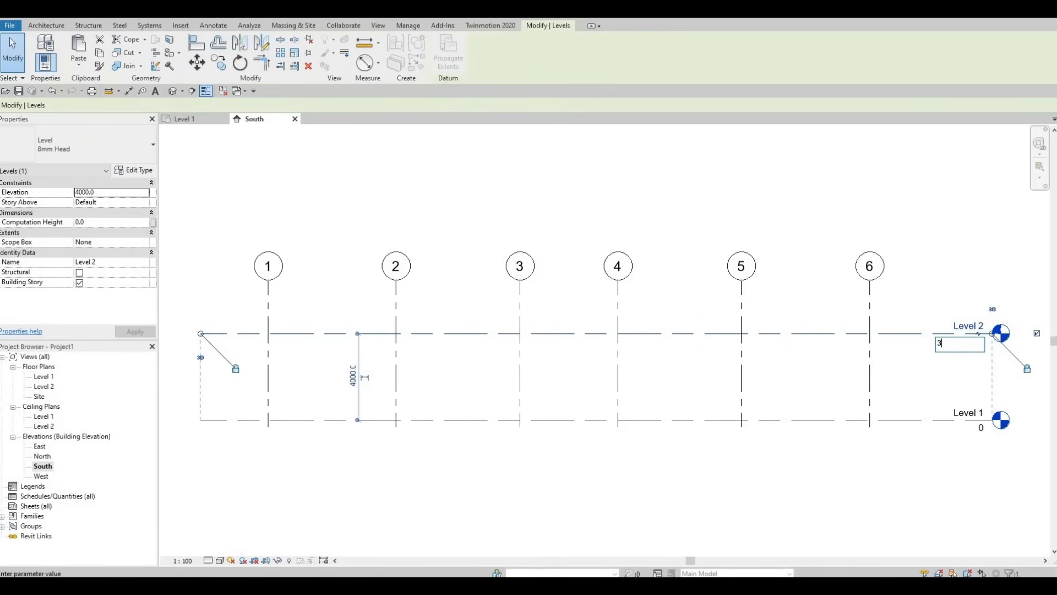
text(600)
key(Return)
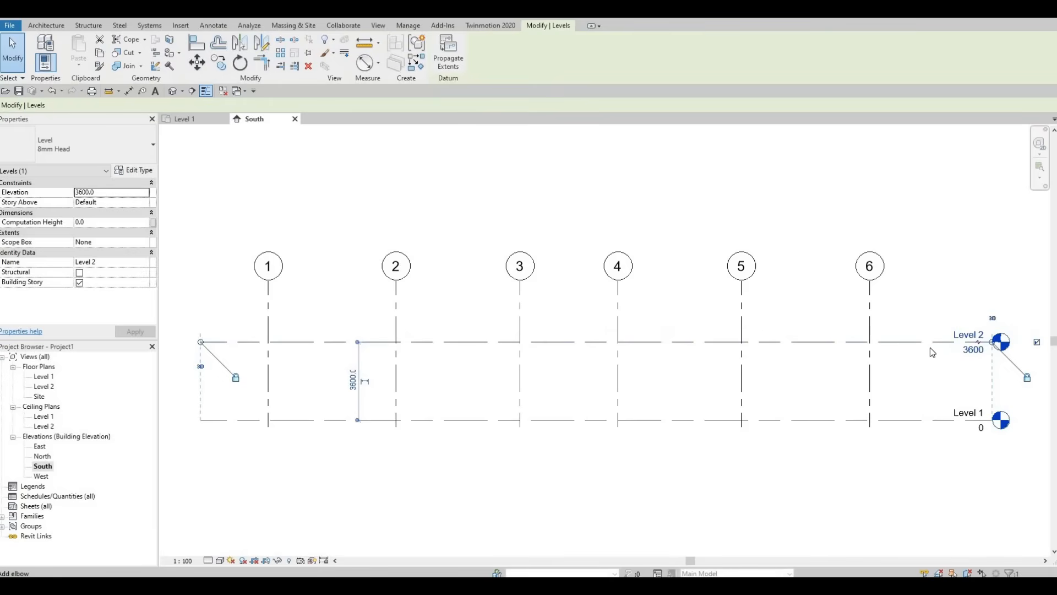
key(Escape)
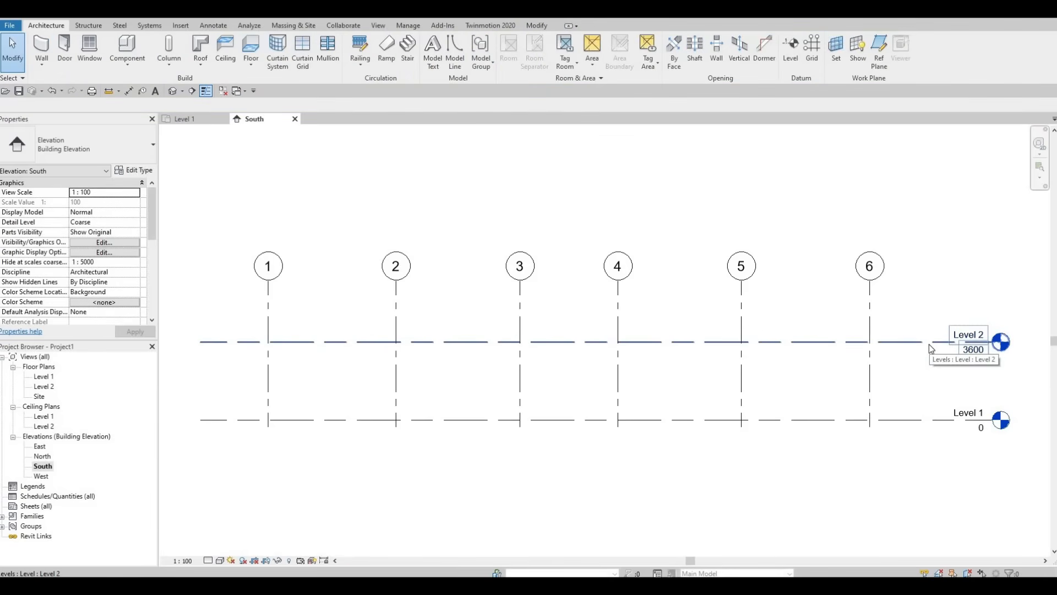
- Copy Level 2 straight up with multiple copies enabled, placing the first copy 3200 above it
click(929, 345)
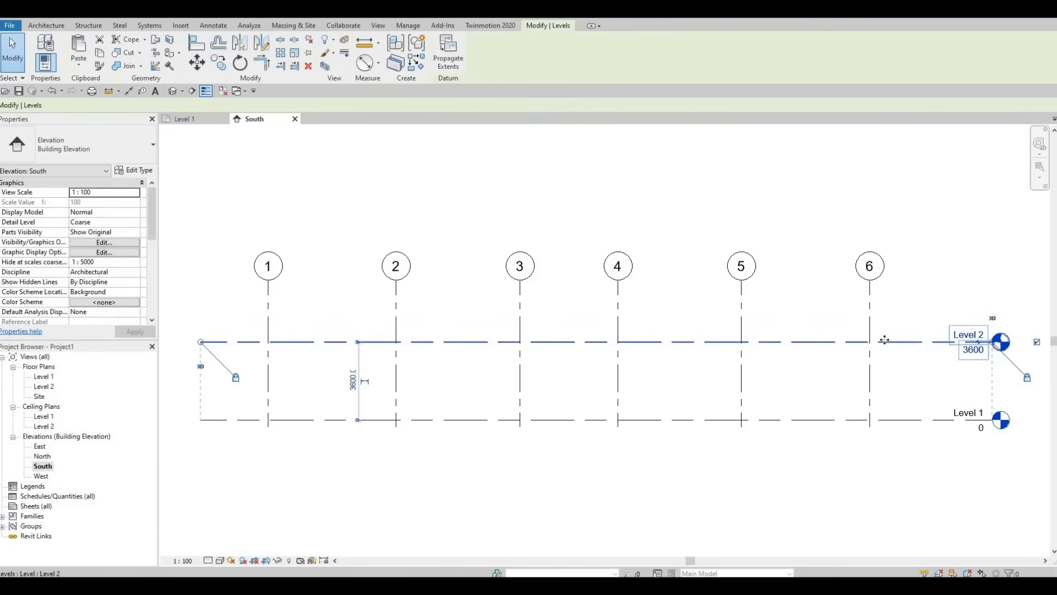
click(225, 64)
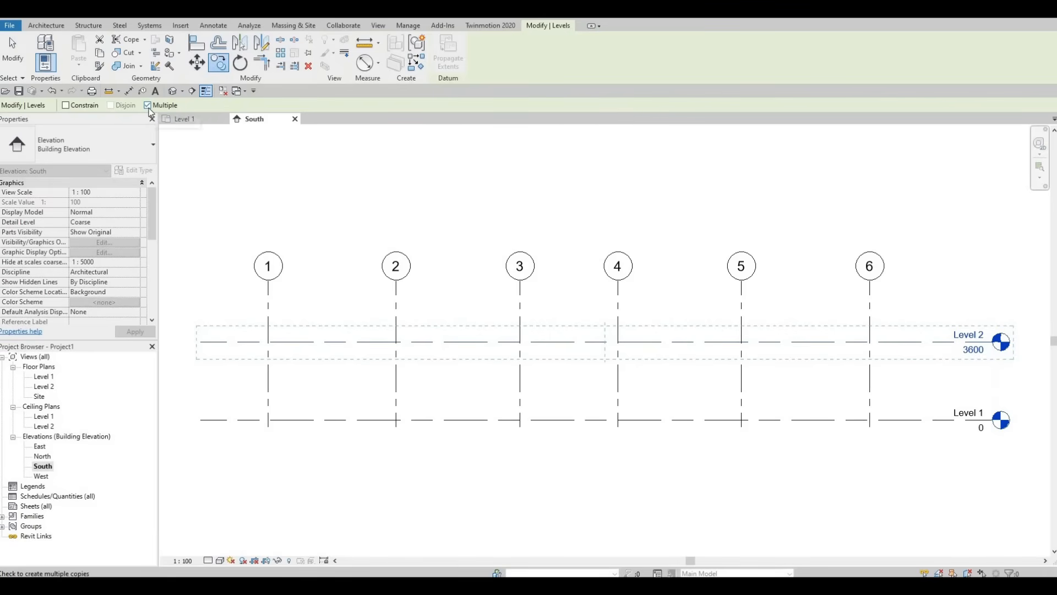
click(797, 339)
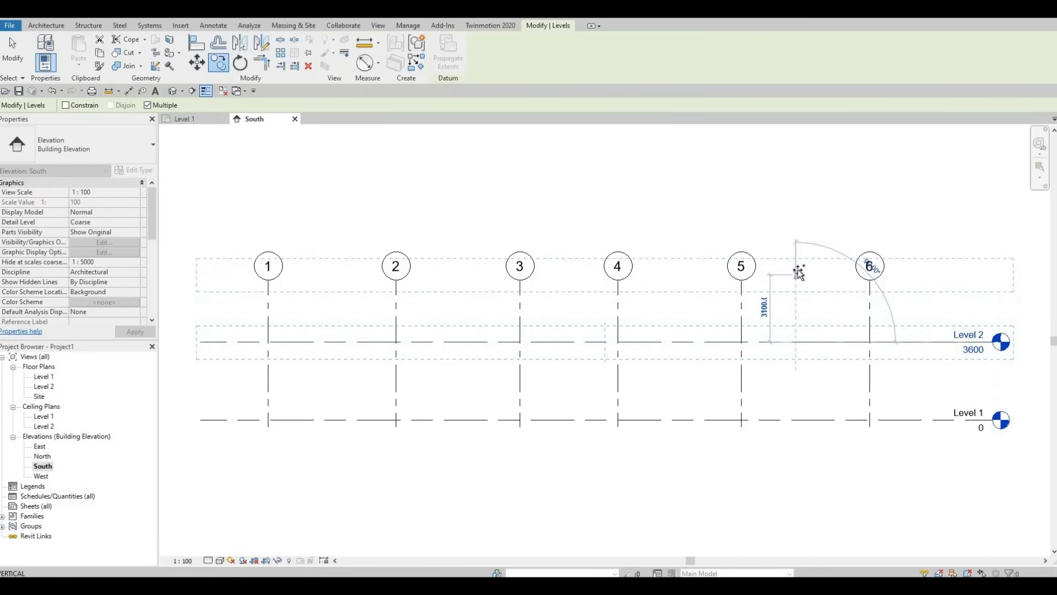
text(3)
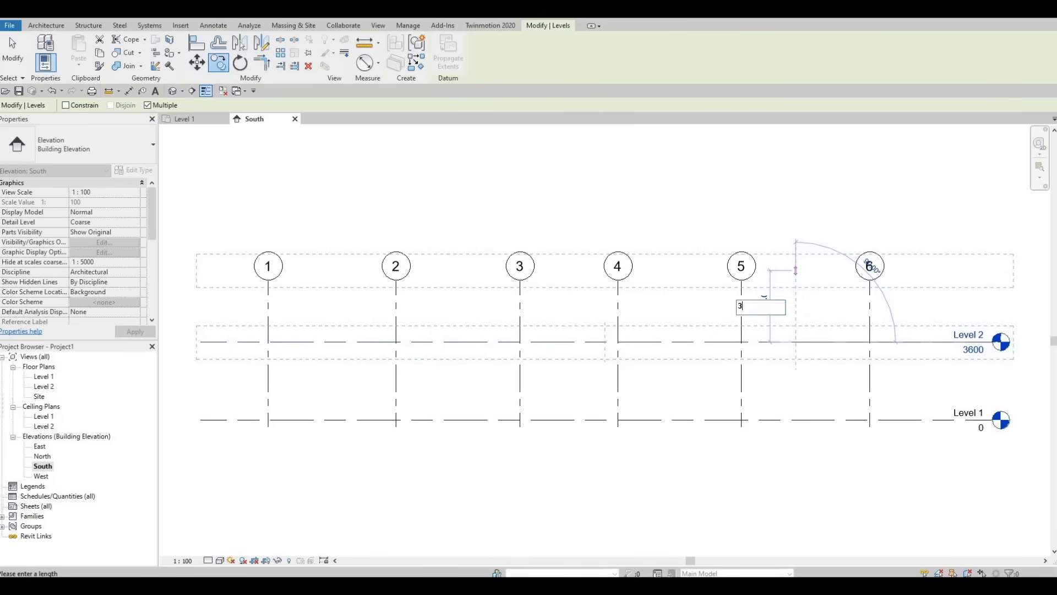
text(200)
key(Return)
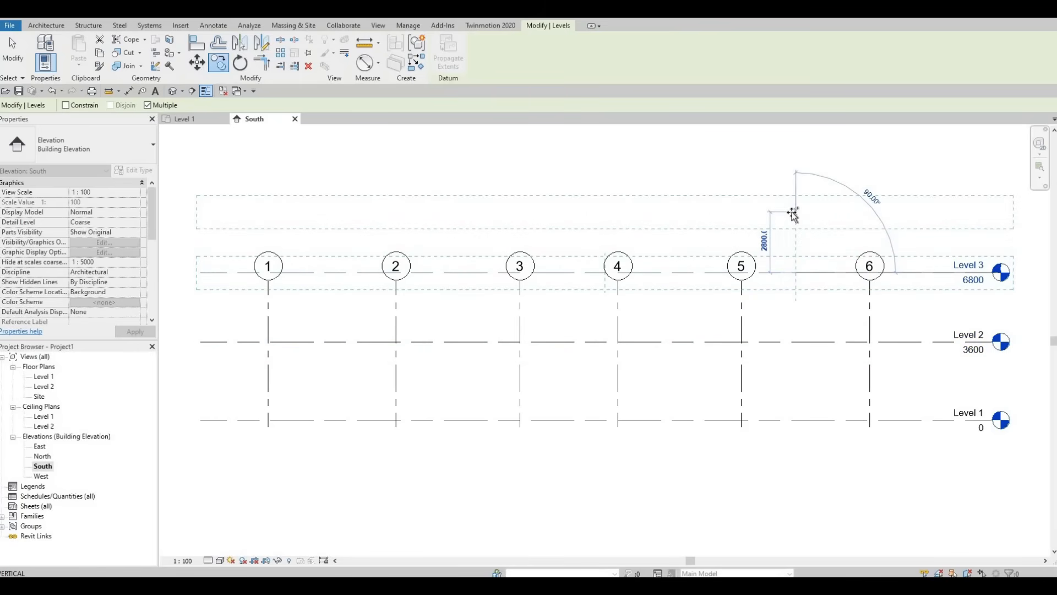
- Place another level copy 3200 above Level 3 and finish copying
text(32)
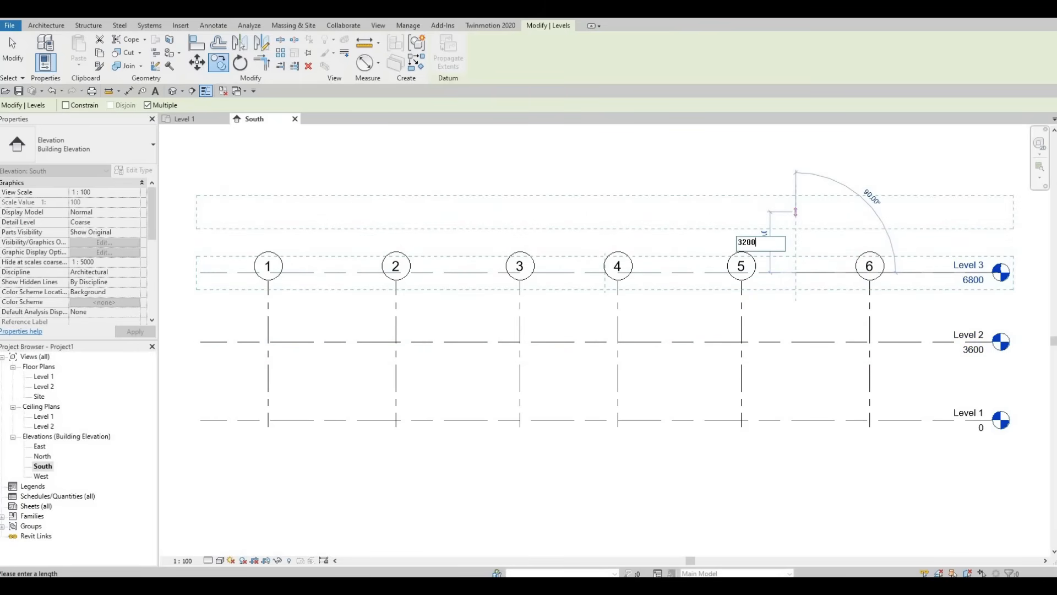
text(00)
key(Return)
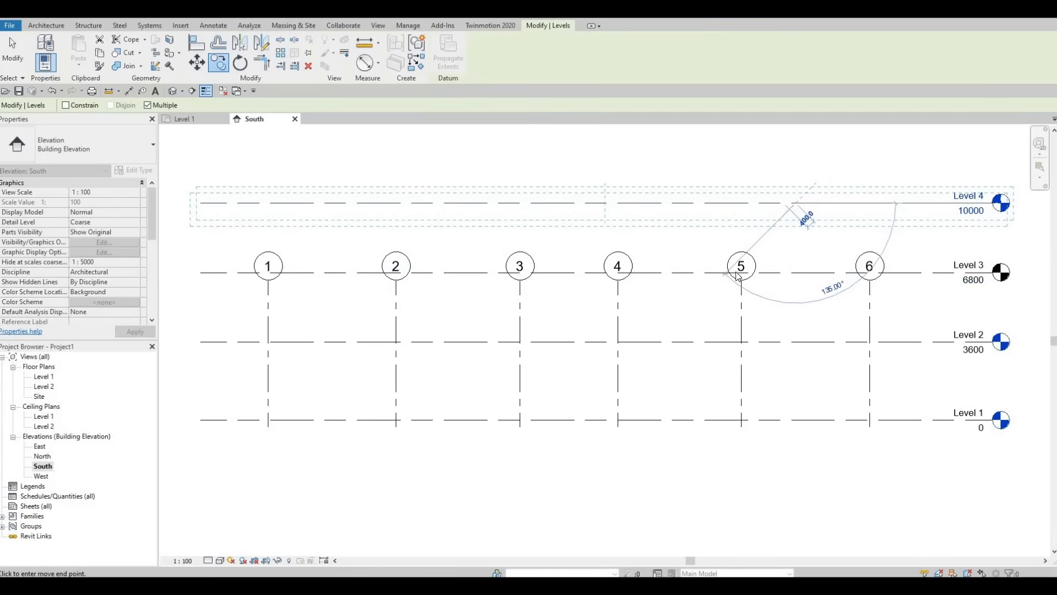
key(Escape)
key(Escape)
middle_drag(1028, 207, 1022, 247)
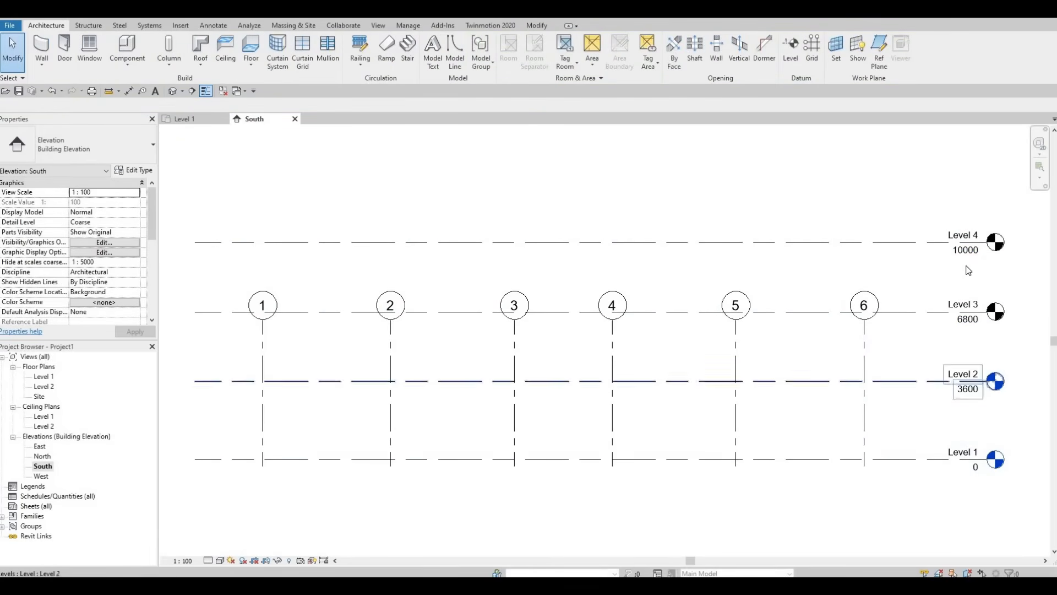
- Extend the upper ends of the aligned vertical grids 1 to 6 so their bubbles sit above Level 4
click(867, 339)
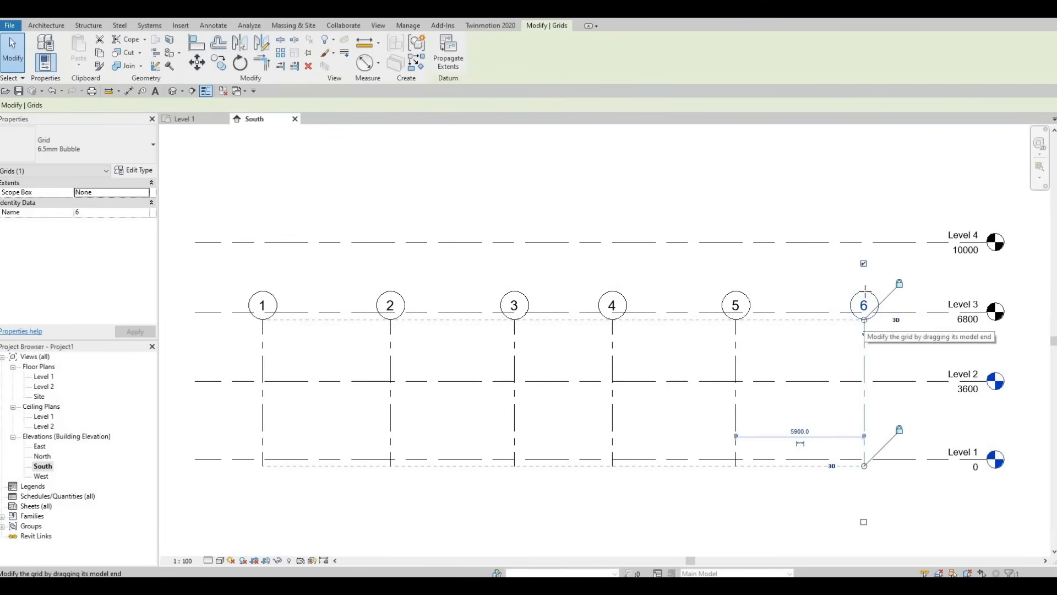
drag(864, 320, 868, 170)
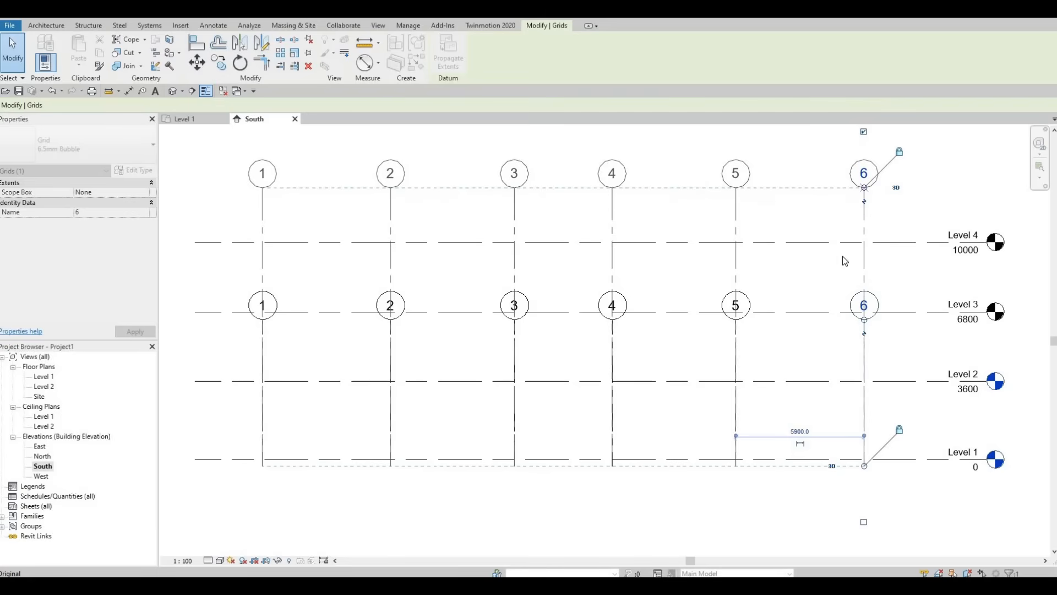
click(809, 303)
scroll(875, 311, up, 1)
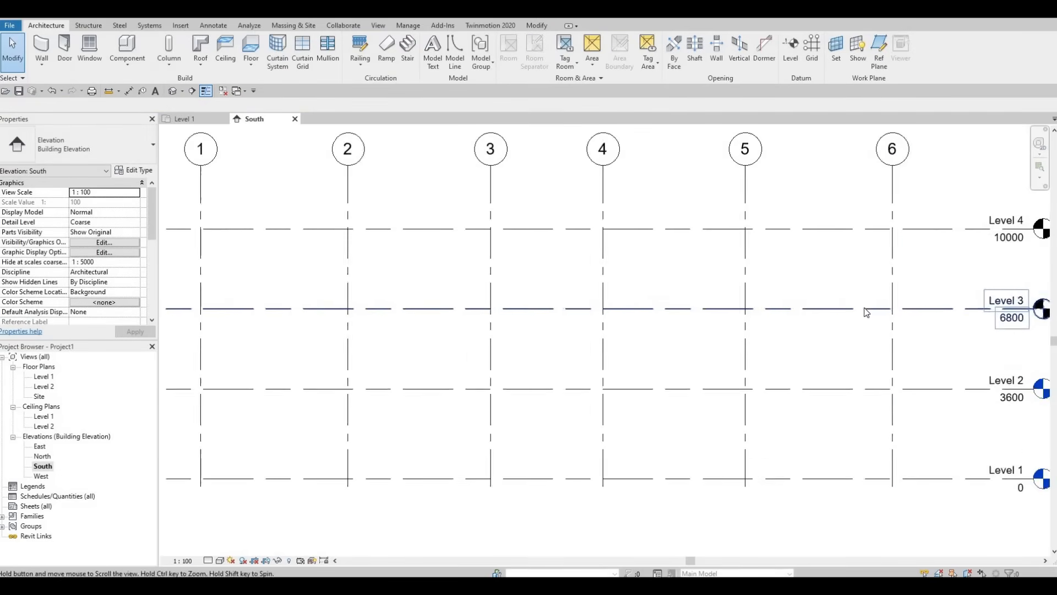
scroll(848, 318, down, 1)
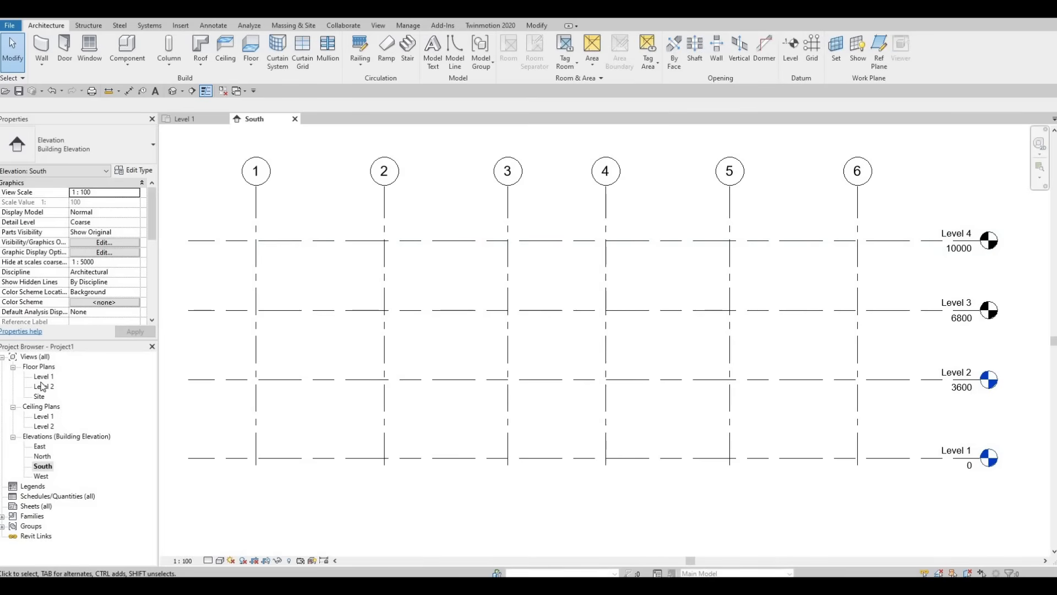
- Create new floor plan views for Level 3 and Level 4
click(381, 25)
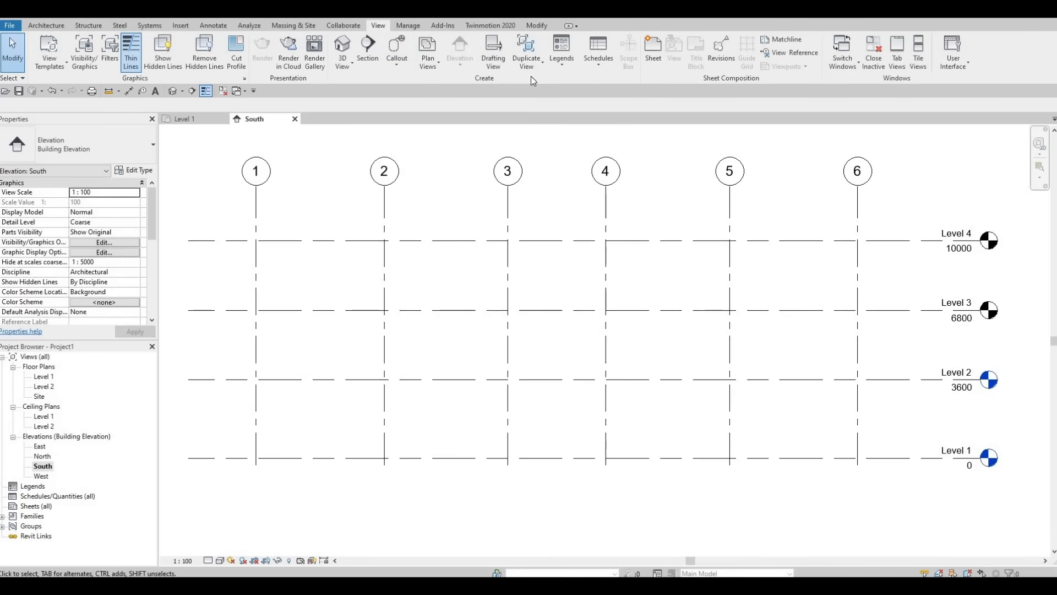
click(430, 65)
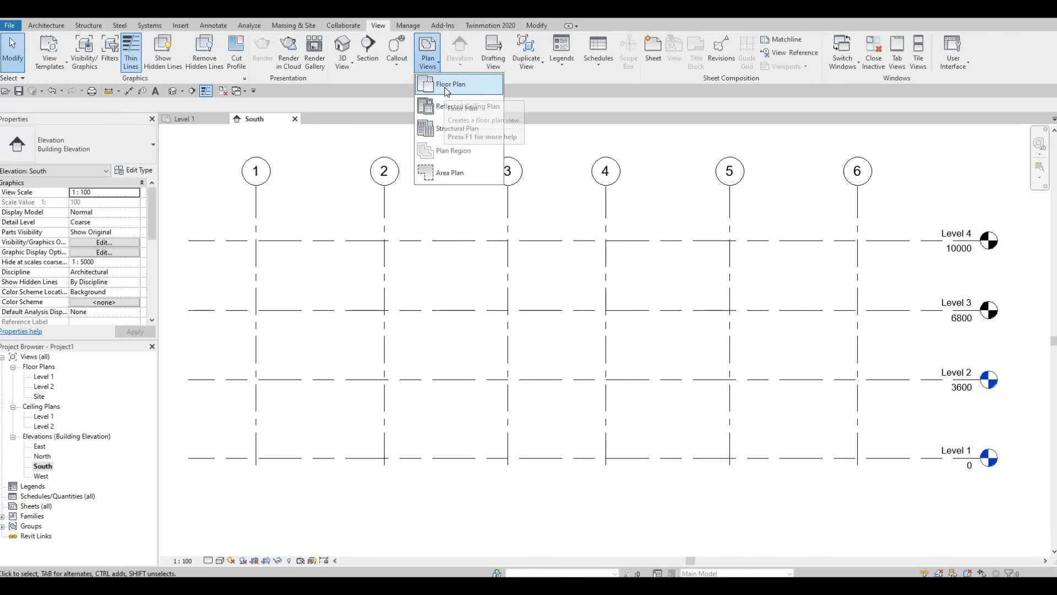
click(448, 87)
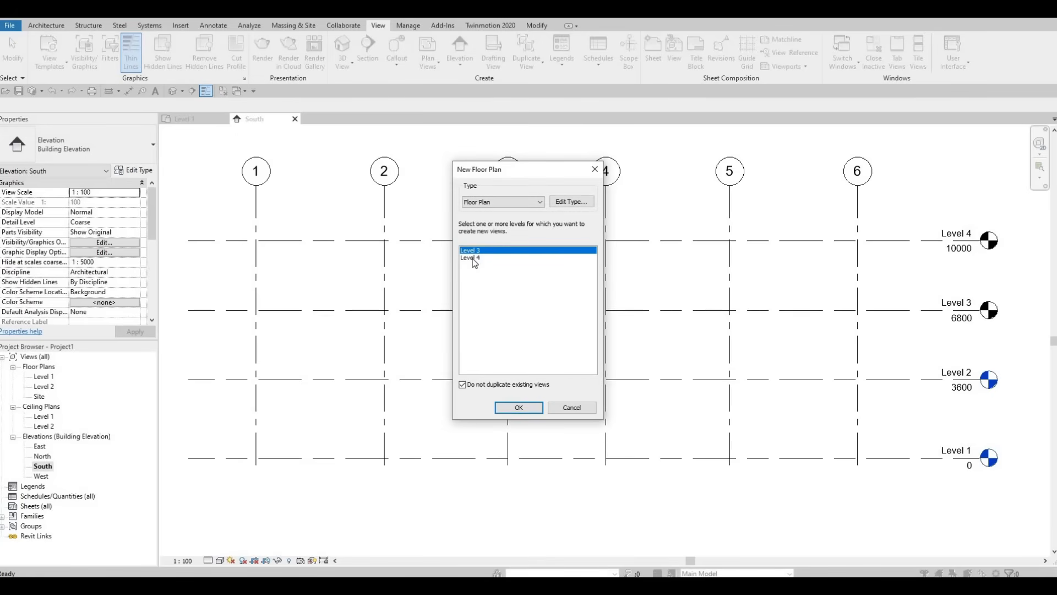
ctrl+click(475, 258)
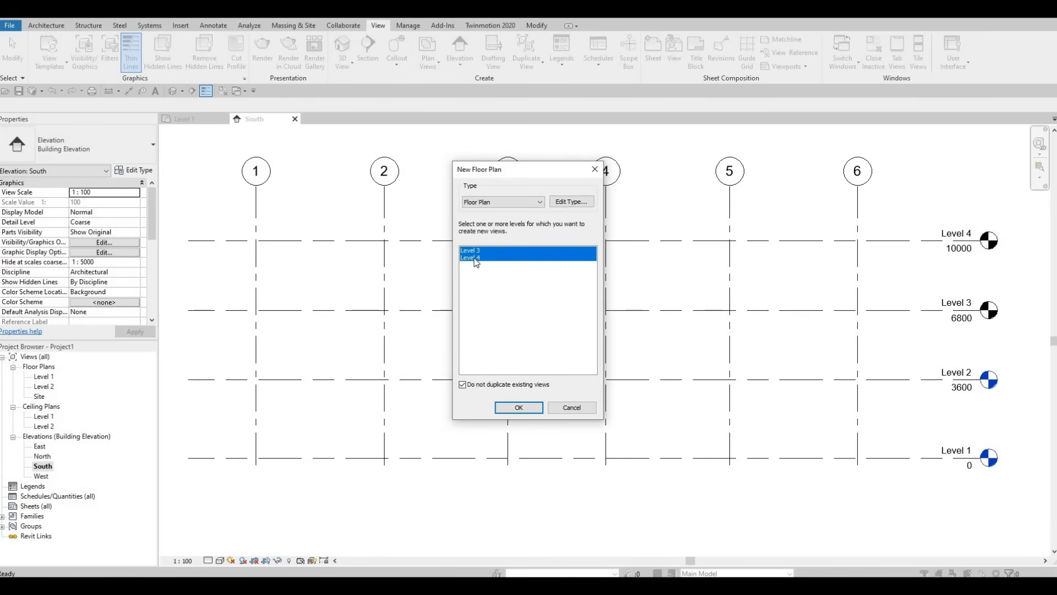
click(518, 408)
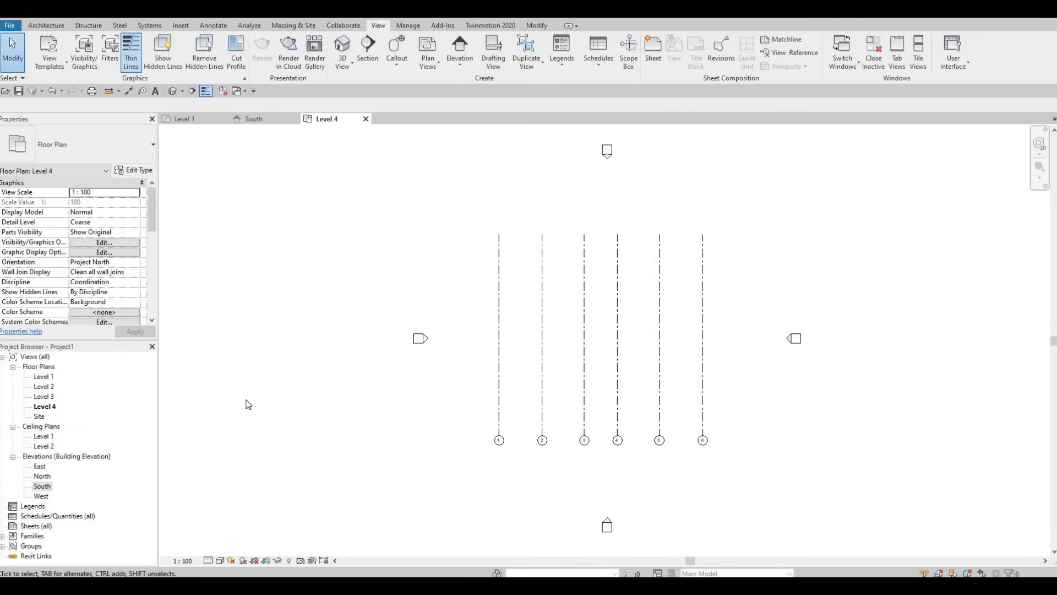
- Open the Level 1 and then the Level 2 floor plan to check the grid layout
double_click(47, 377)
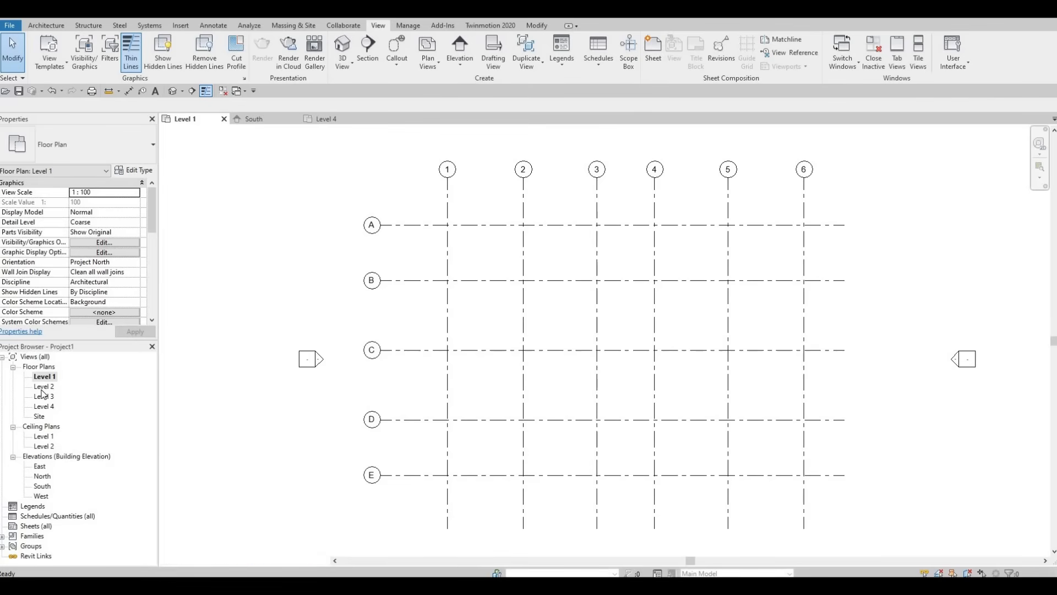
double_click(43, 387)
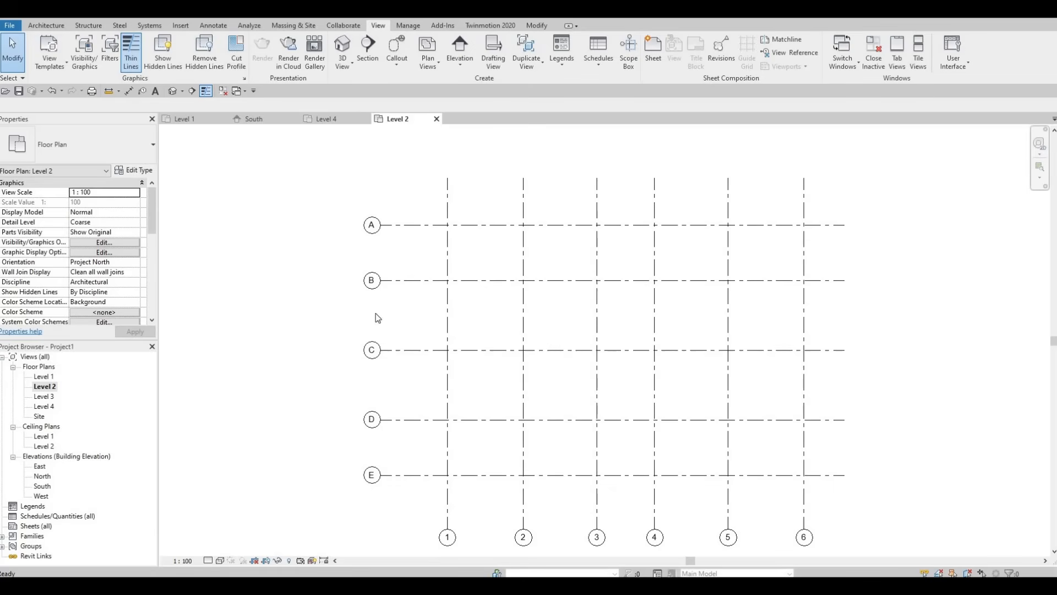
middle_click(454, 364)
middle_drag(501, 392, 493, 345)
scroll(494, 345, down, 1)
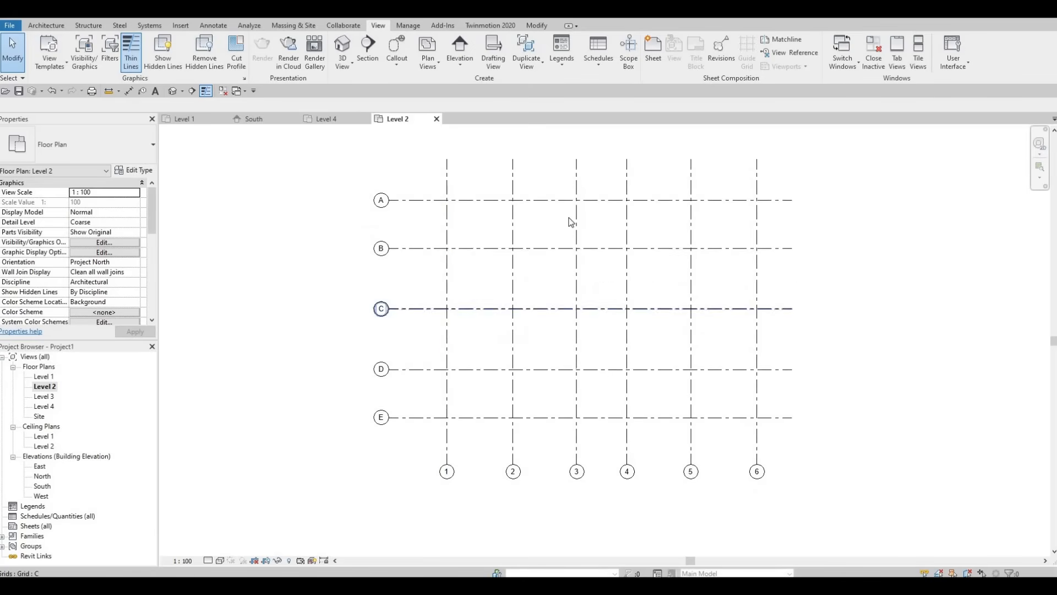
middle_drag(570, 222, 575, 254)
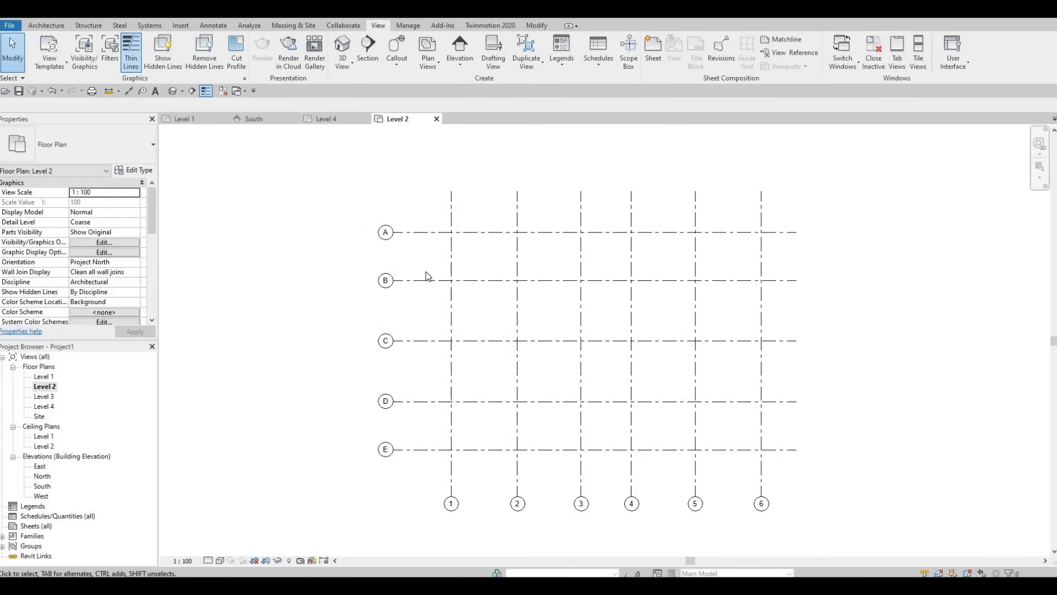
- Duplicate the Generic - 200mm basic wall type as a new wall type named Exterior Wall 1
click(44, 25)
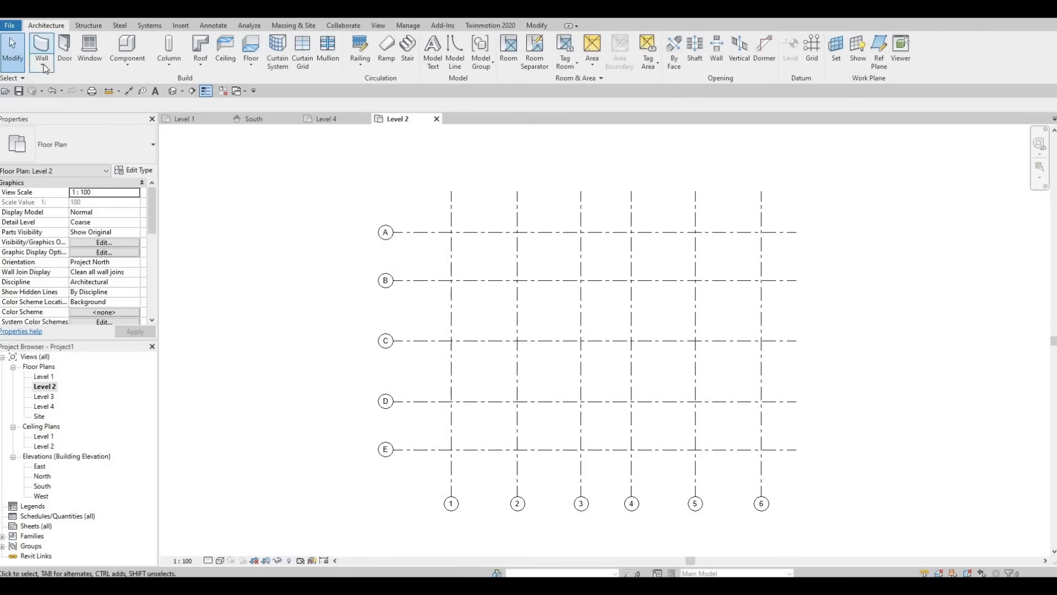
click(41, 44)
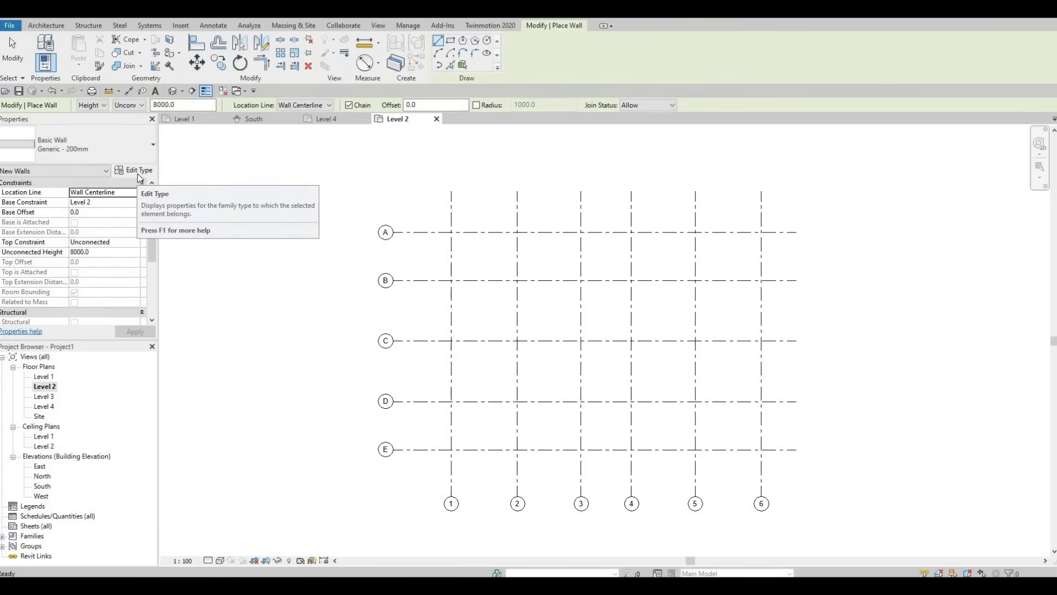
click(135, 170)
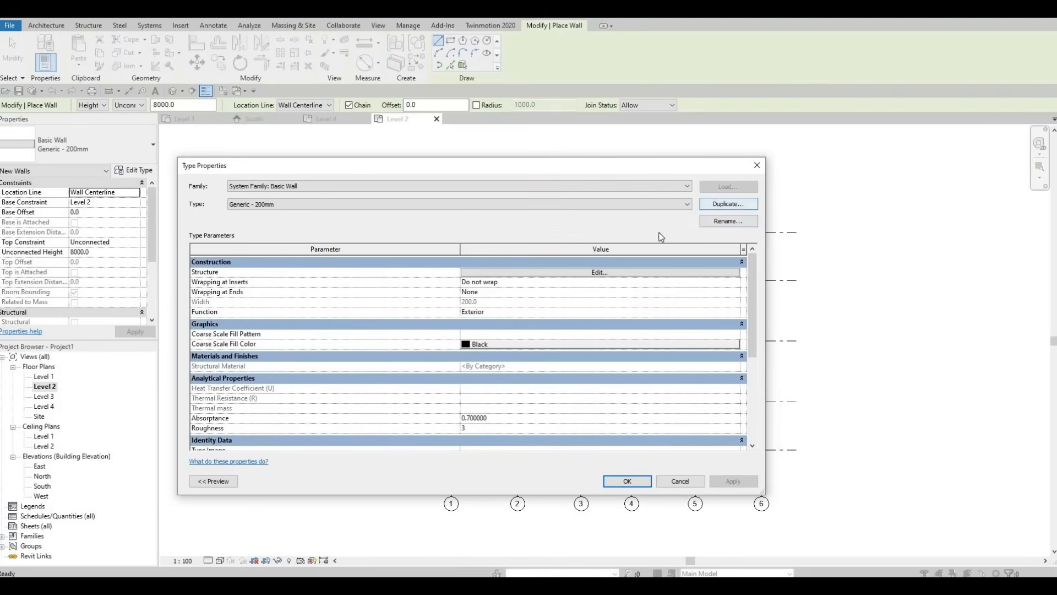
click(716, 204)
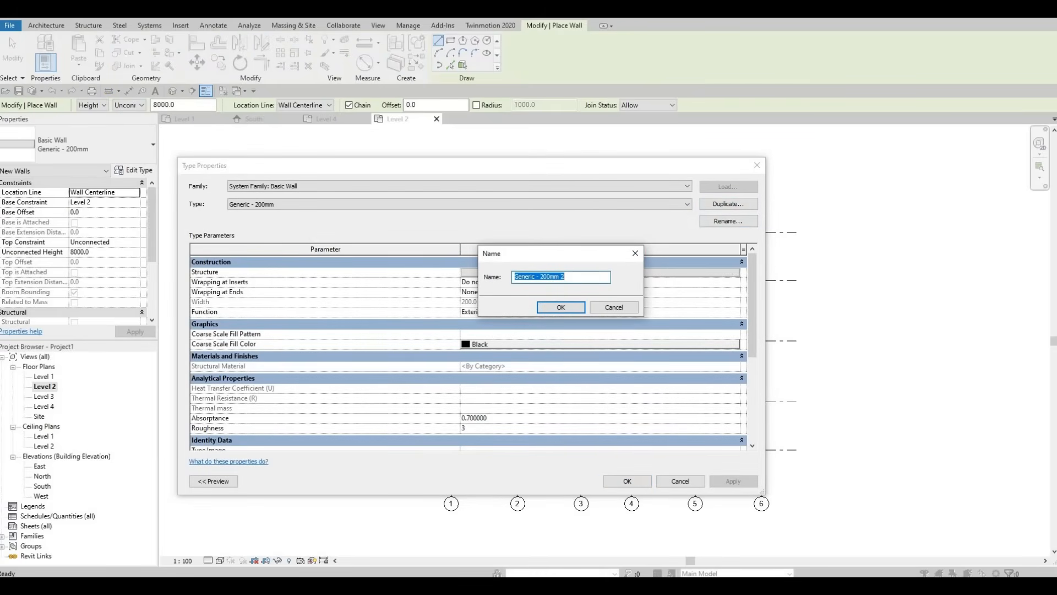
text(Exterior Wall 1)
click(567, 309)
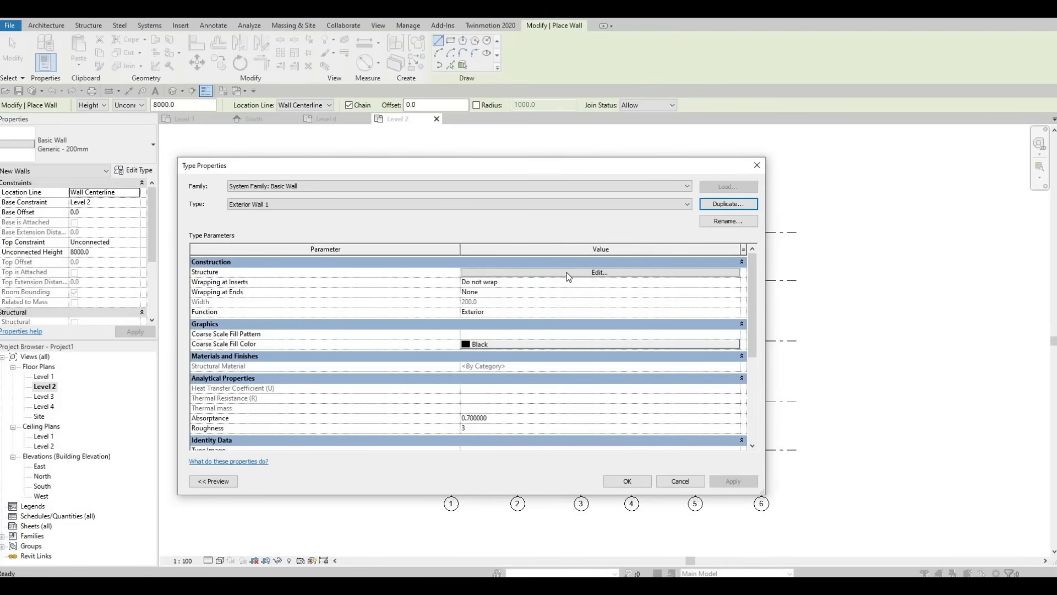
- Assign the Brick, Common material to the structure layer of Exterior Wall 1 and accept the type changes
click(567, 272)
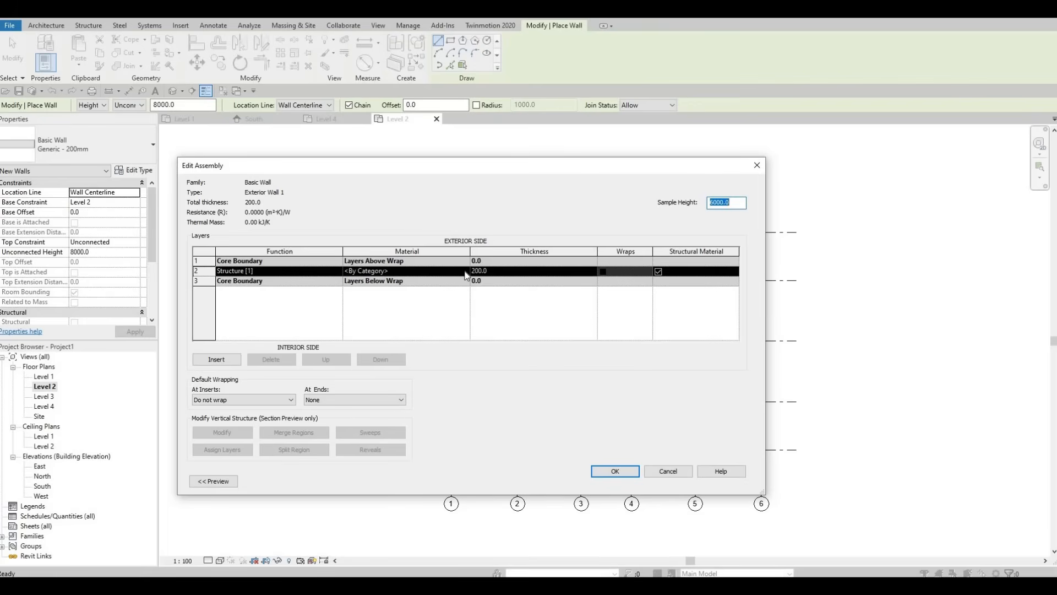
click(462, 271)
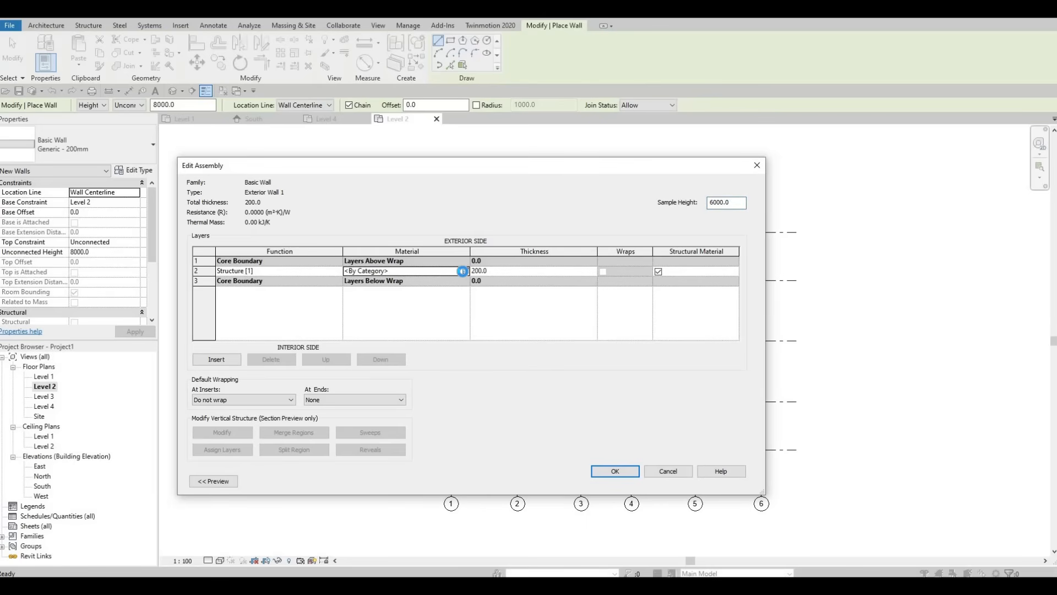
click(462, 271)
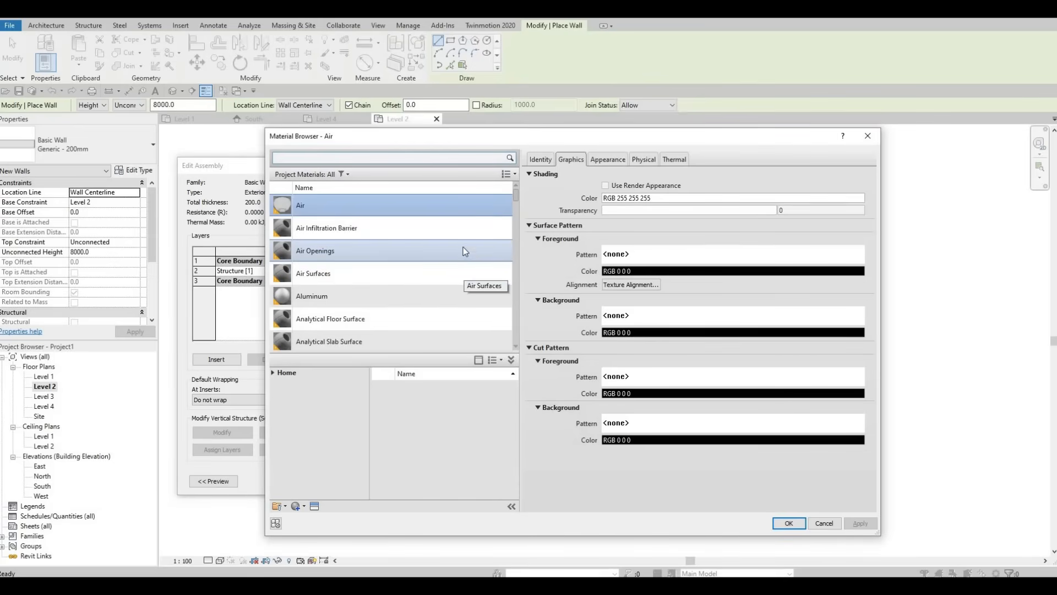
scroll(462, 257, down, 2)
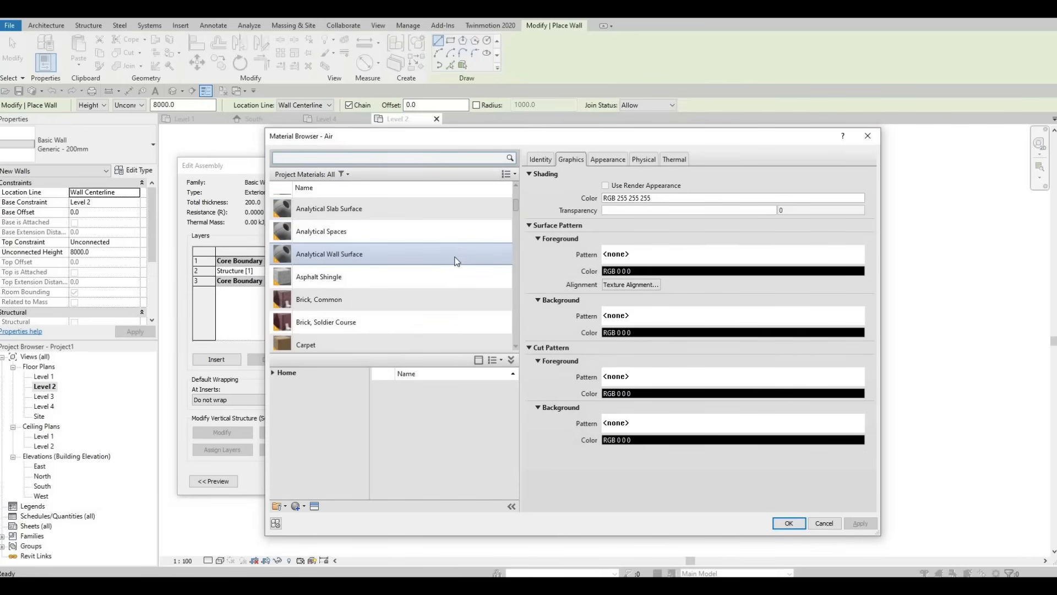
click(415, 302)
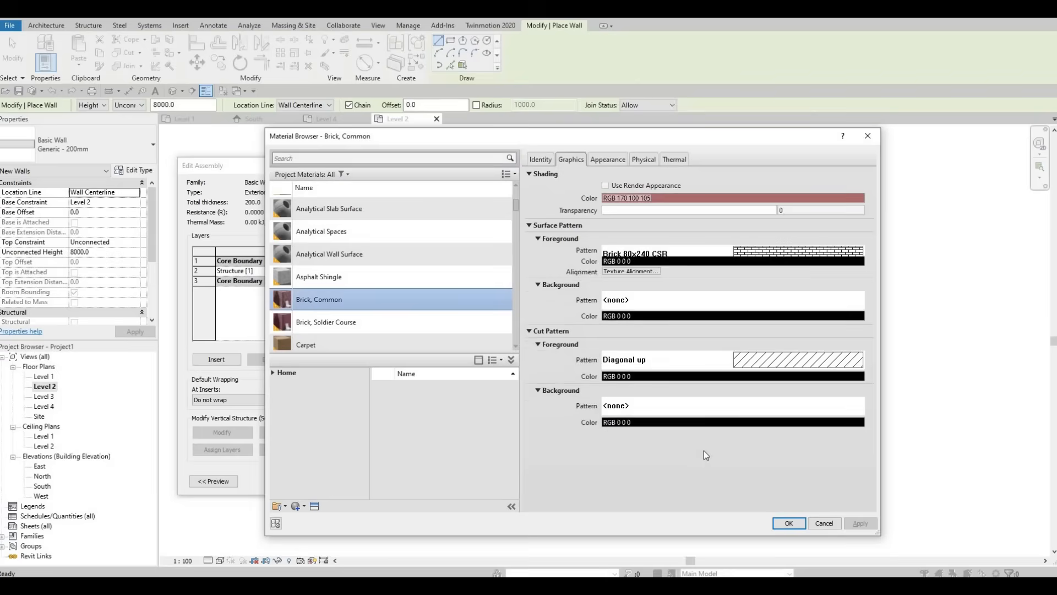
click(789, 524)
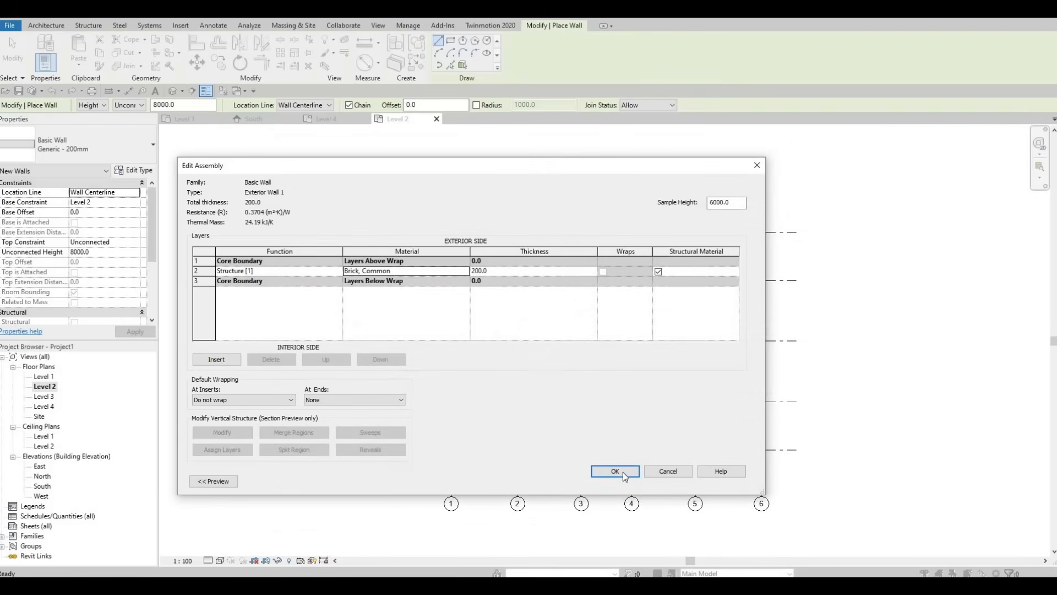
click(615, 471)
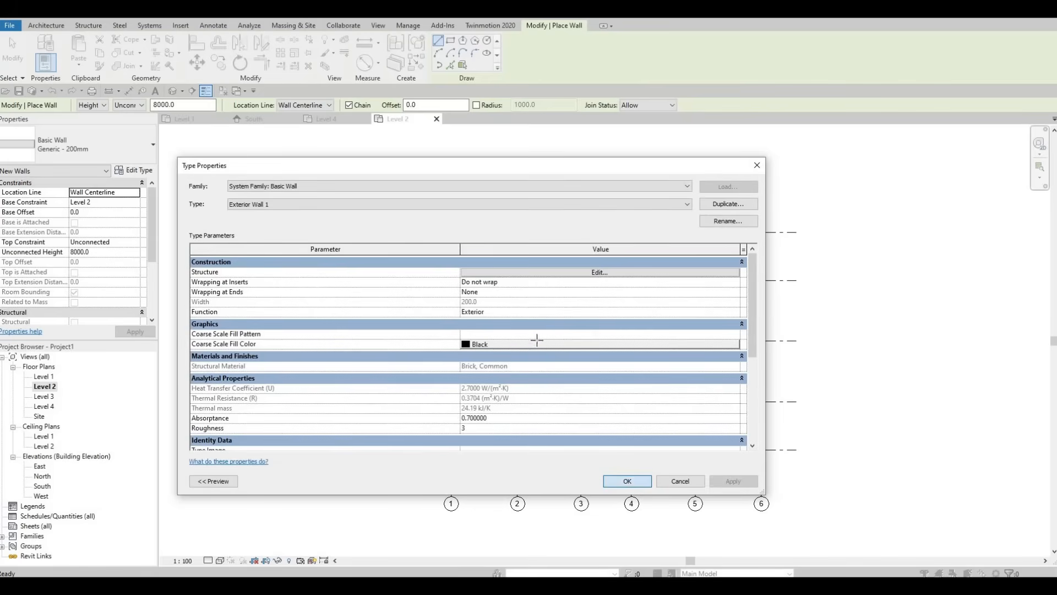
key(Return)
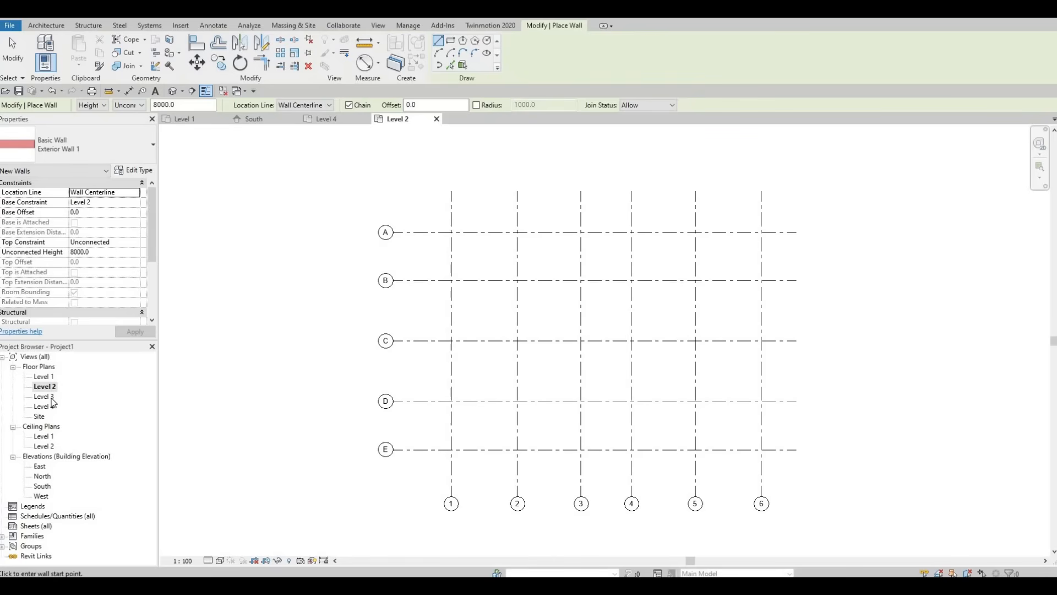
- Draw a rectangle of Exterior Wall 1 walls up to Level 3, from grid intersection A-1 to E-6
click(141, 105)
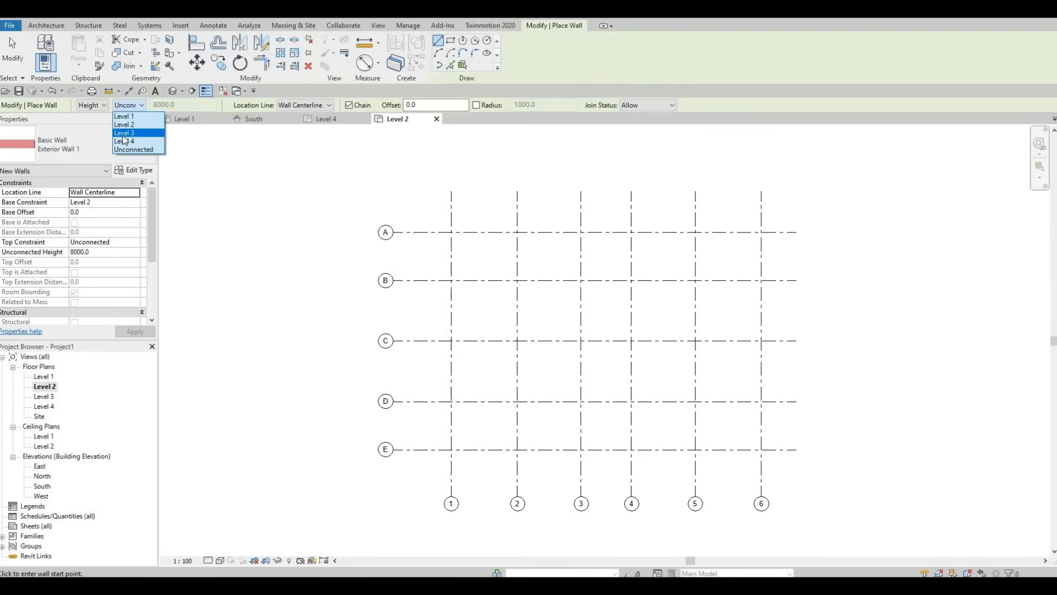
click(123, 134)
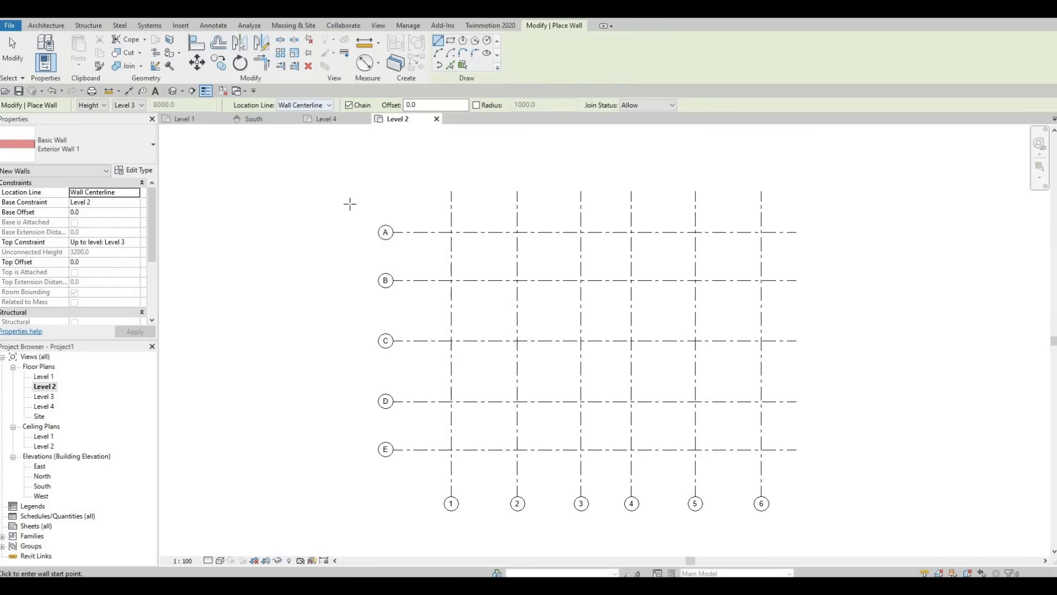
click(452, 43)
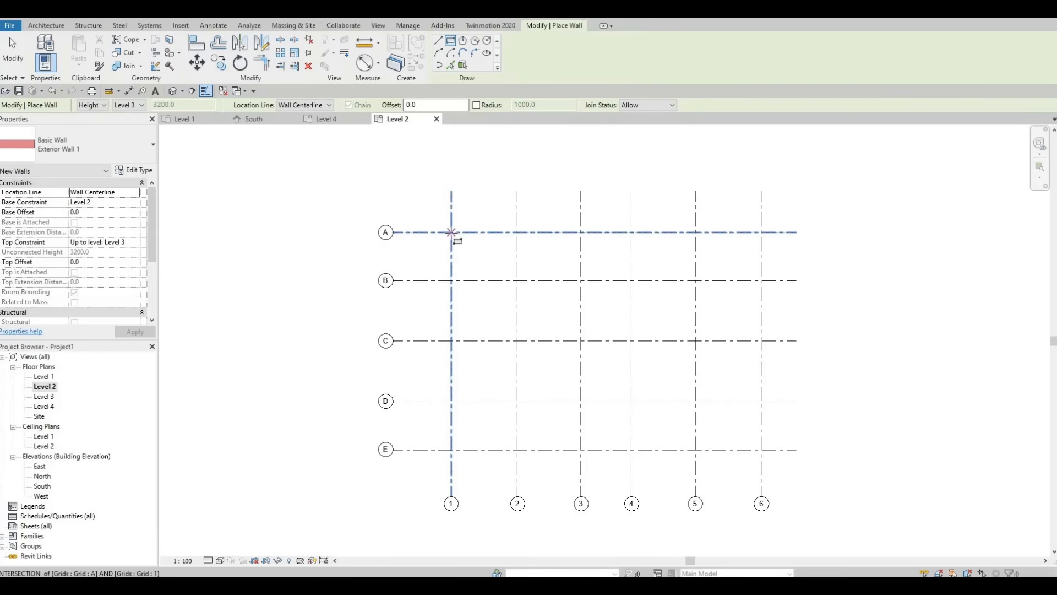
click(451, 232)
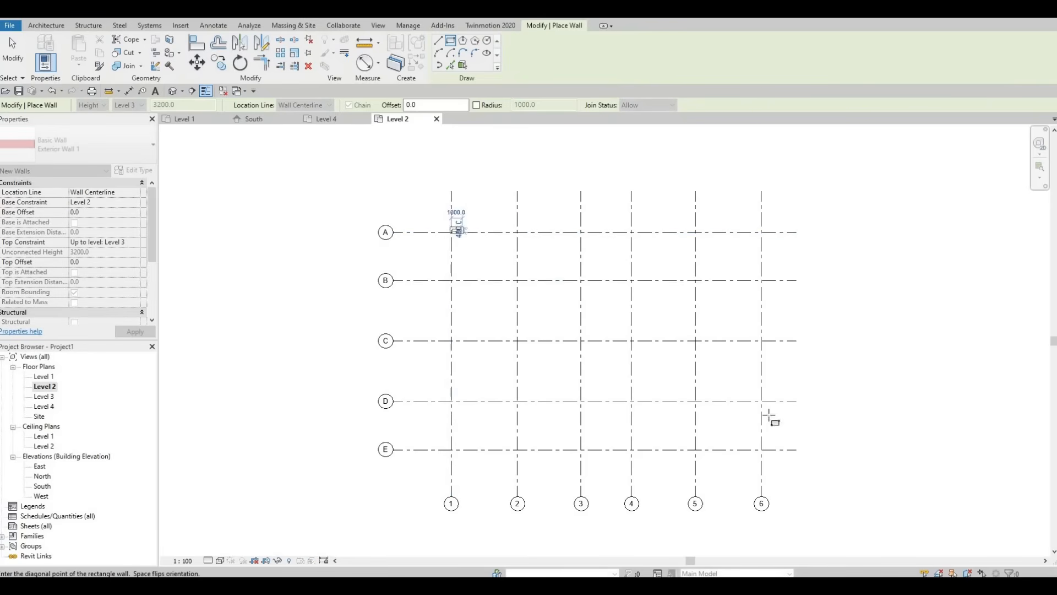
click(761, 450)
middle_drag(737, 323, 697, 266)
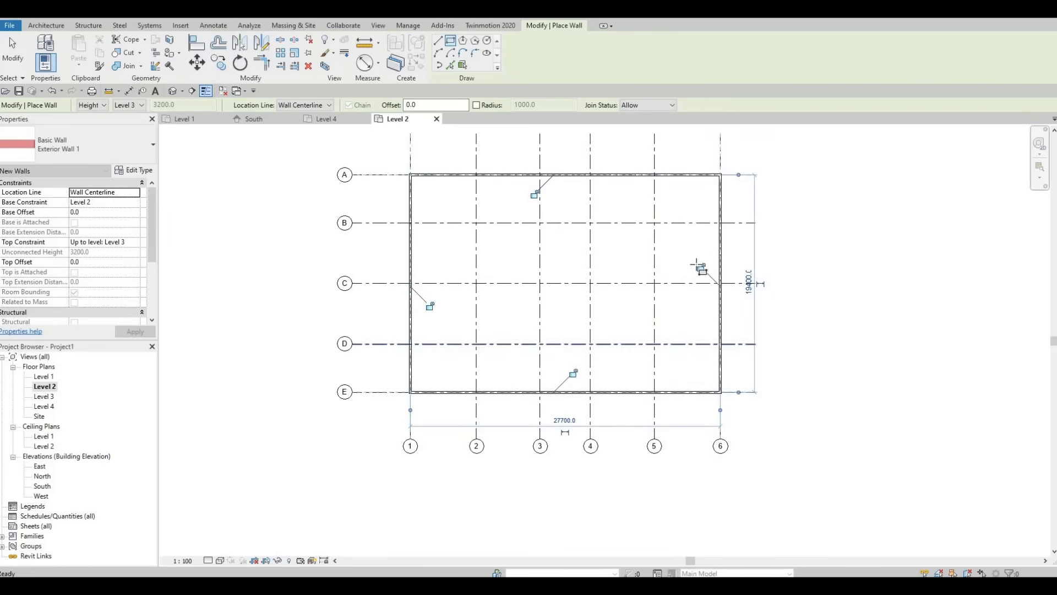
scroll(727, 419, up, 5)
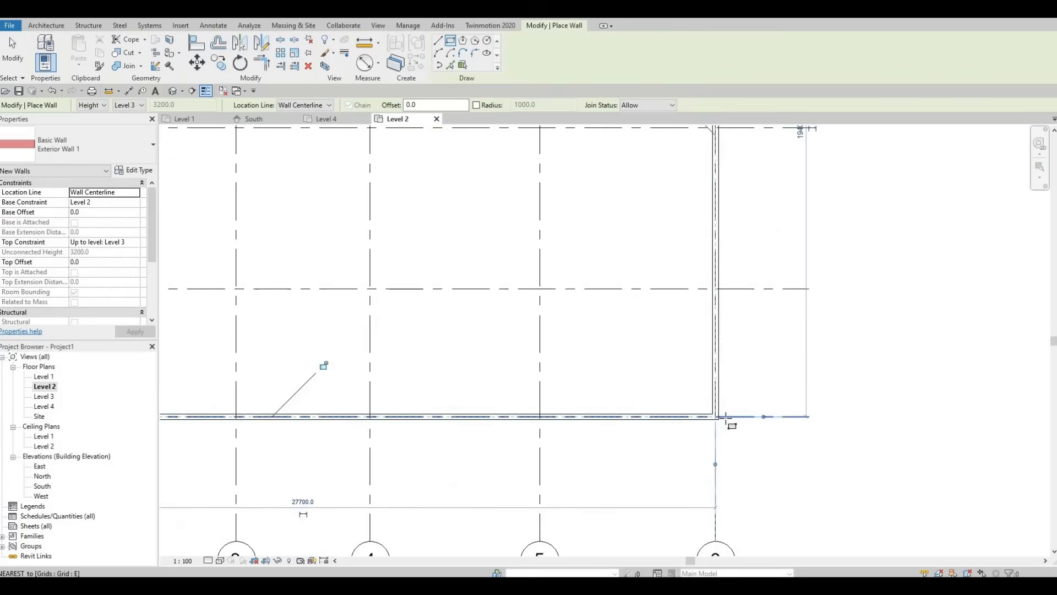
scroll(727, 419, down, 2)
scroll(682, 382, down, 3)
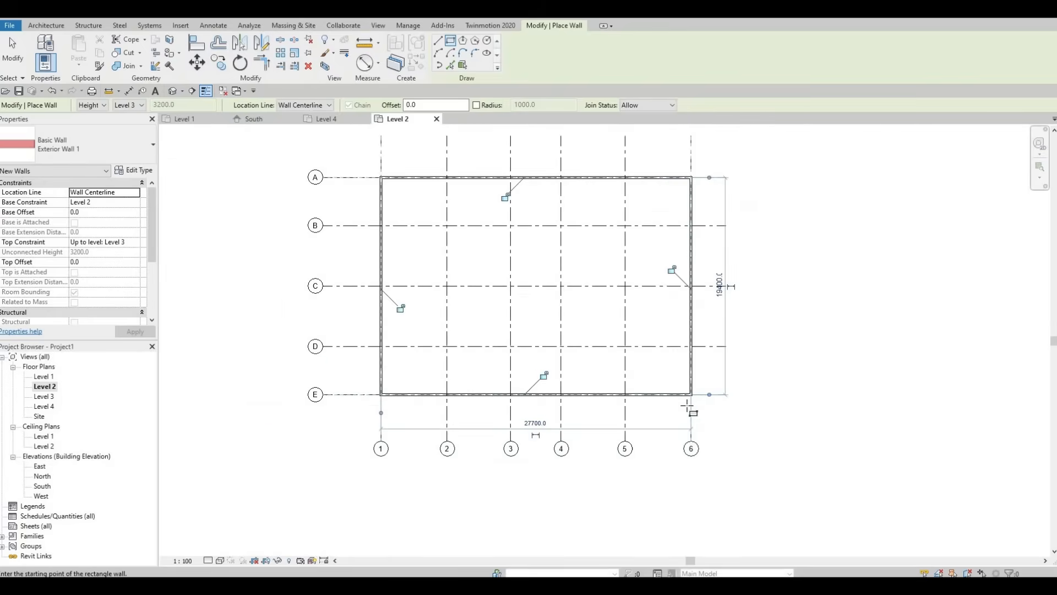
middle_drag(687, 406, 703, 441)
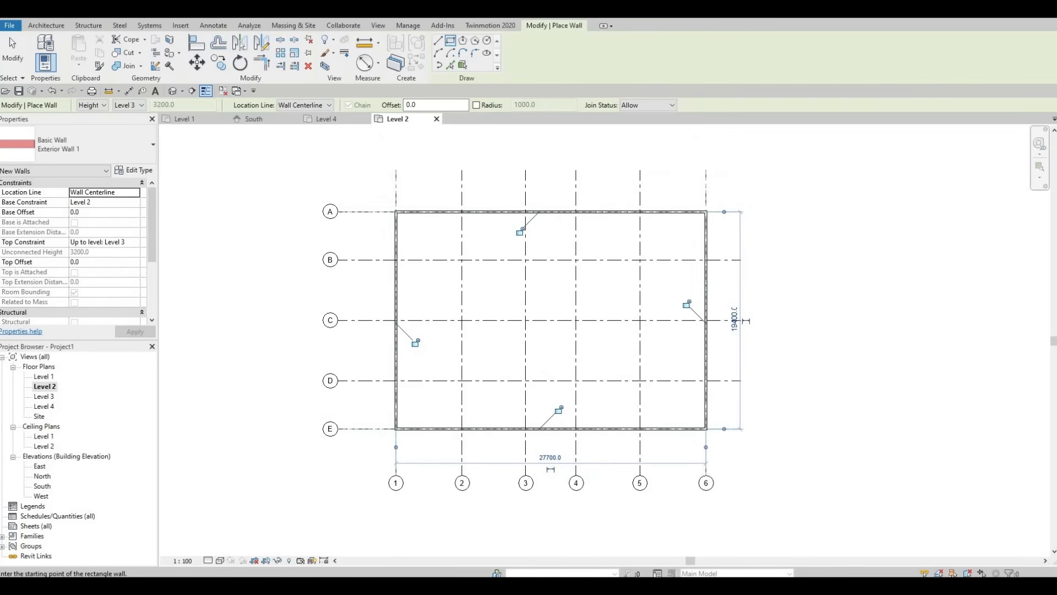
click(46, 25)
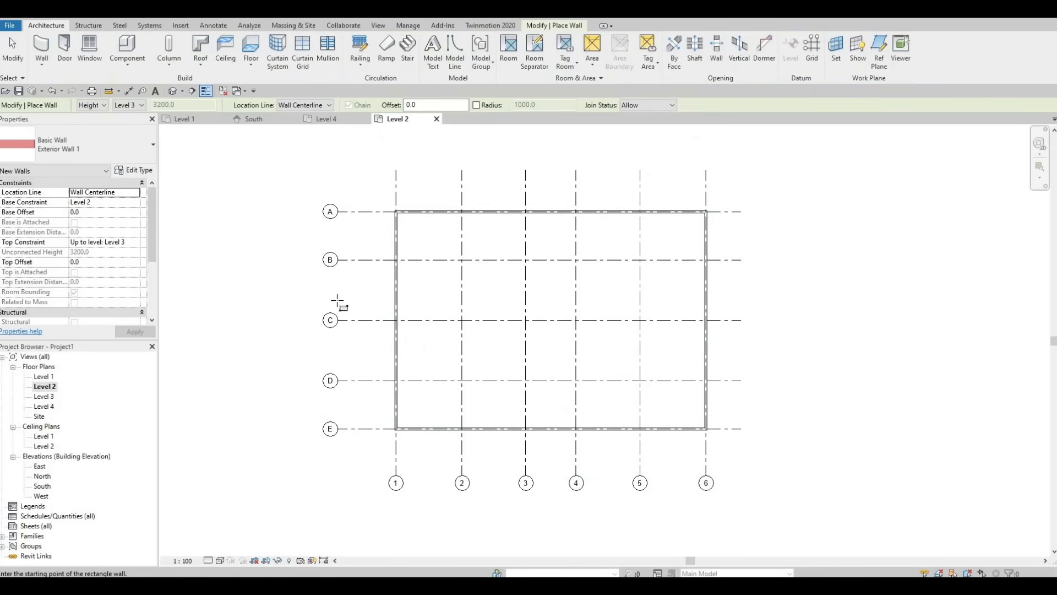
key(Escape)
key(Escape)
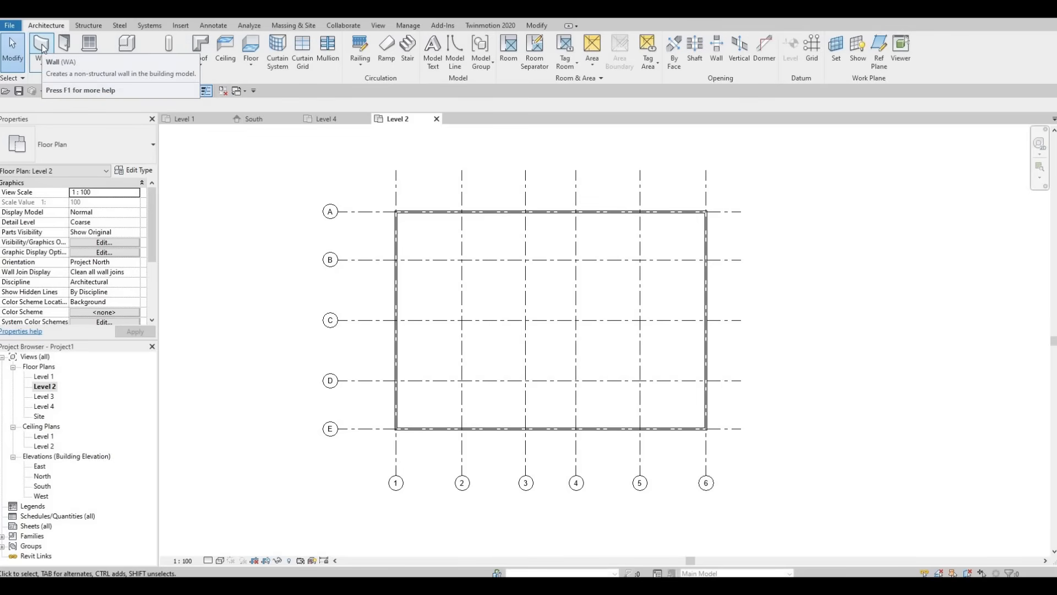
- Duplicate the Exterior Wall 1 type as a new wall type named Interiorr Wall 1
click(43, 49)
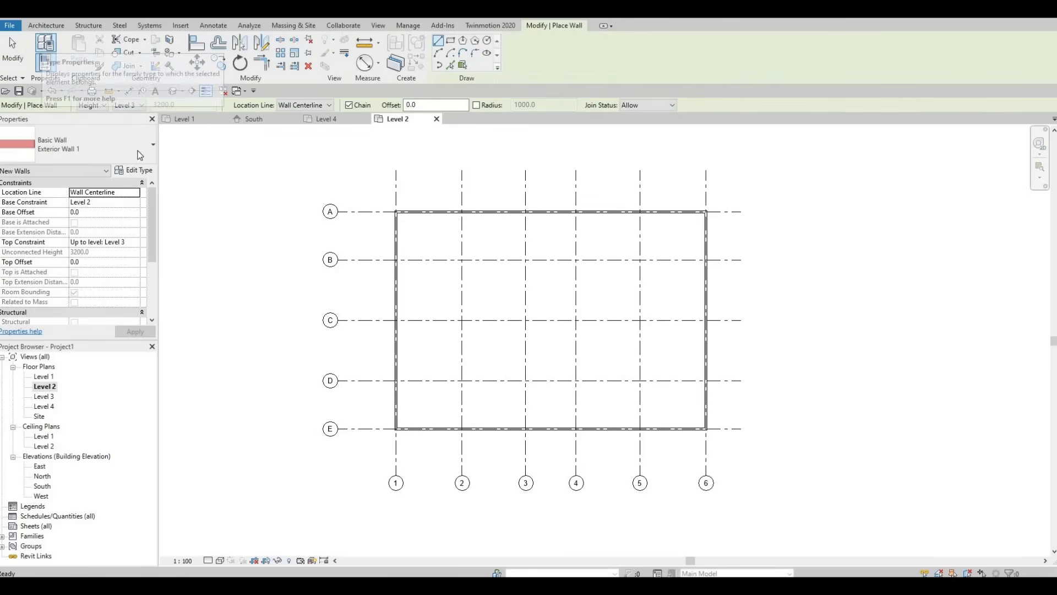
click(139, 171)
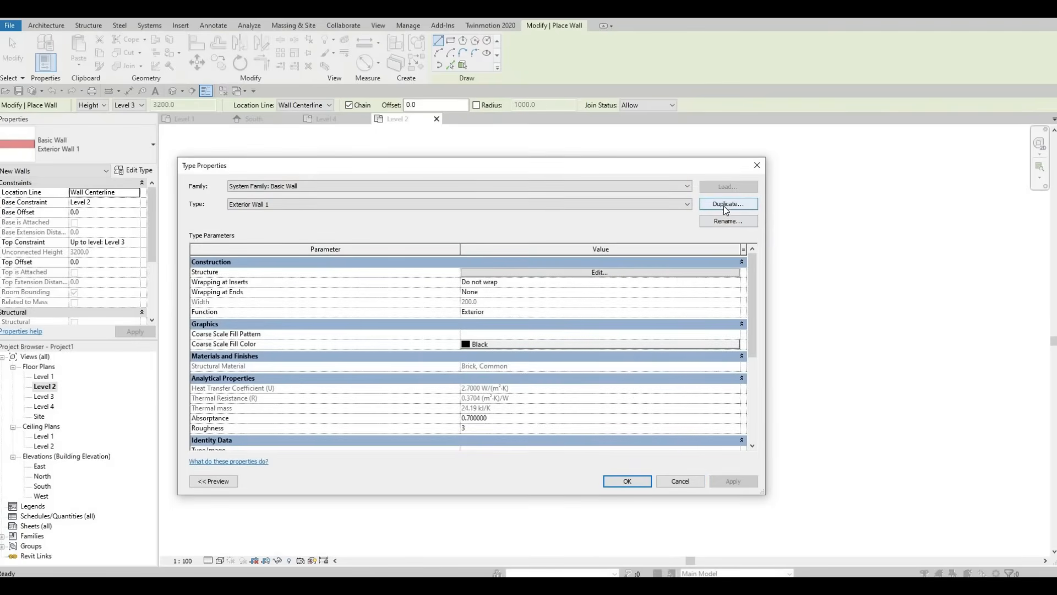
click(724, 205)
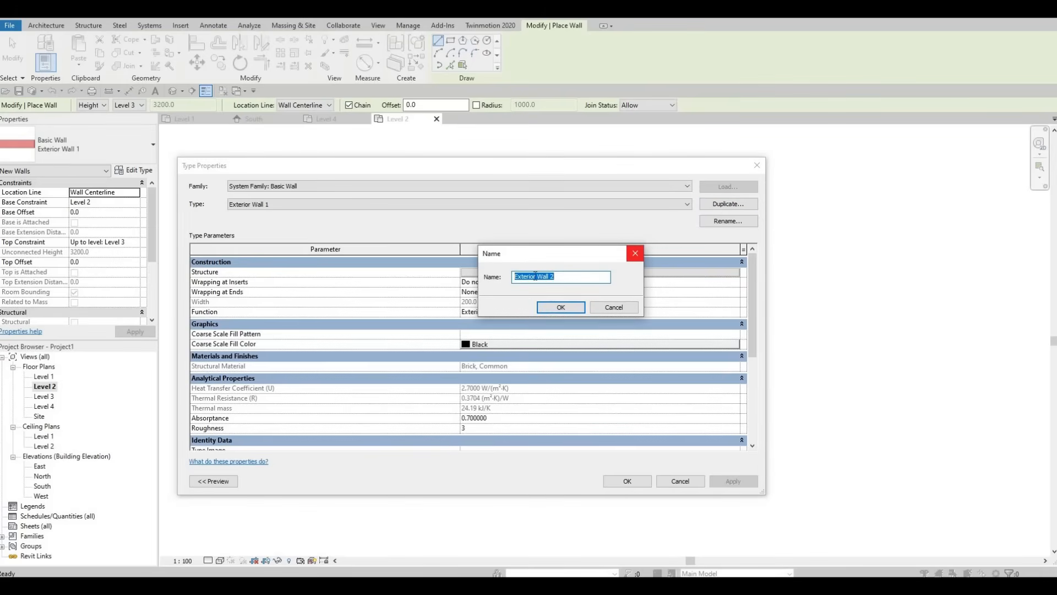
drag(535, 277, 441, 283)
text(Interio)
click(561, 308)
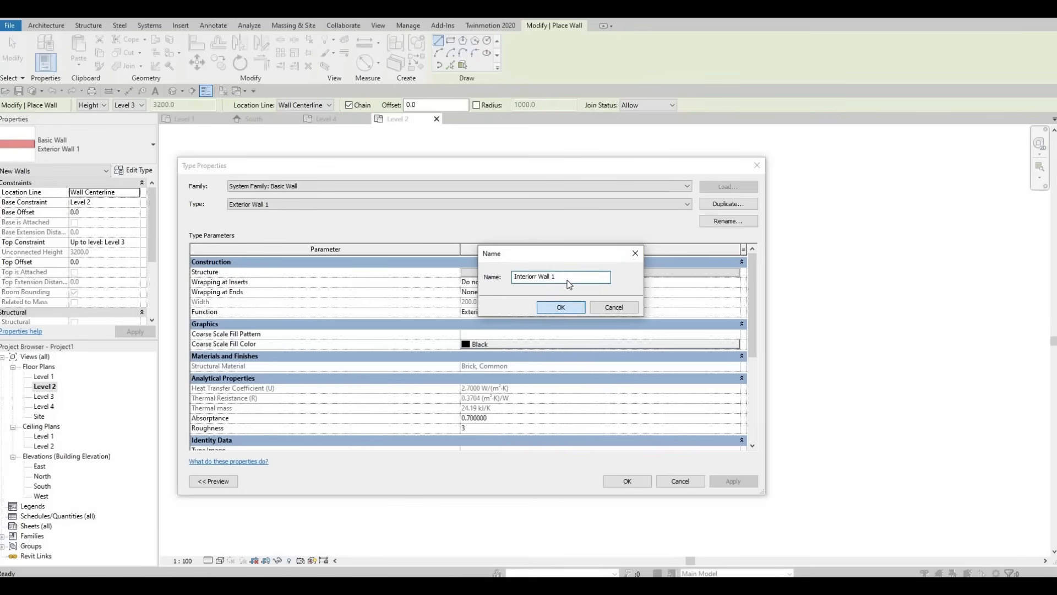
- Set the structure layer of Interiorr Wall 1 to 150 thickness with the Clad - White material and accept the type
click(569, 278)
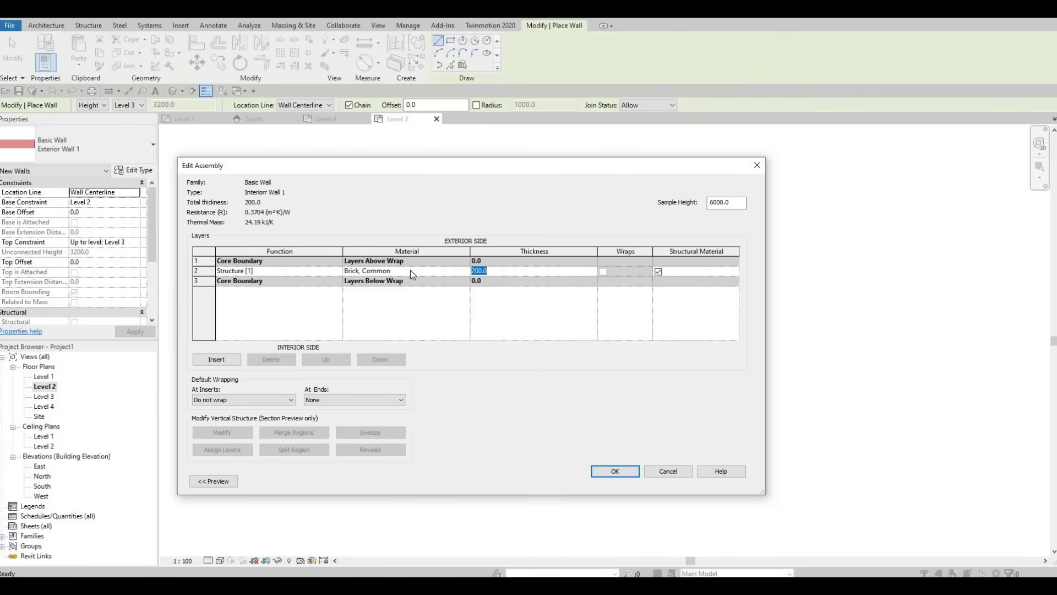
text(150)
click(466, 276)
click(466, 272)
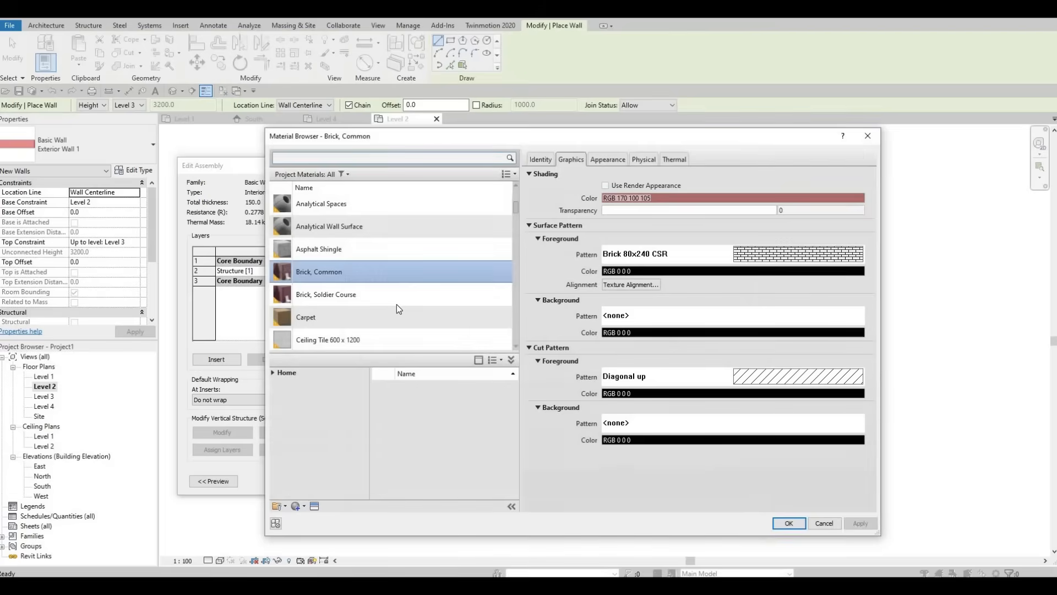
scroll(358, 312, down, 2)
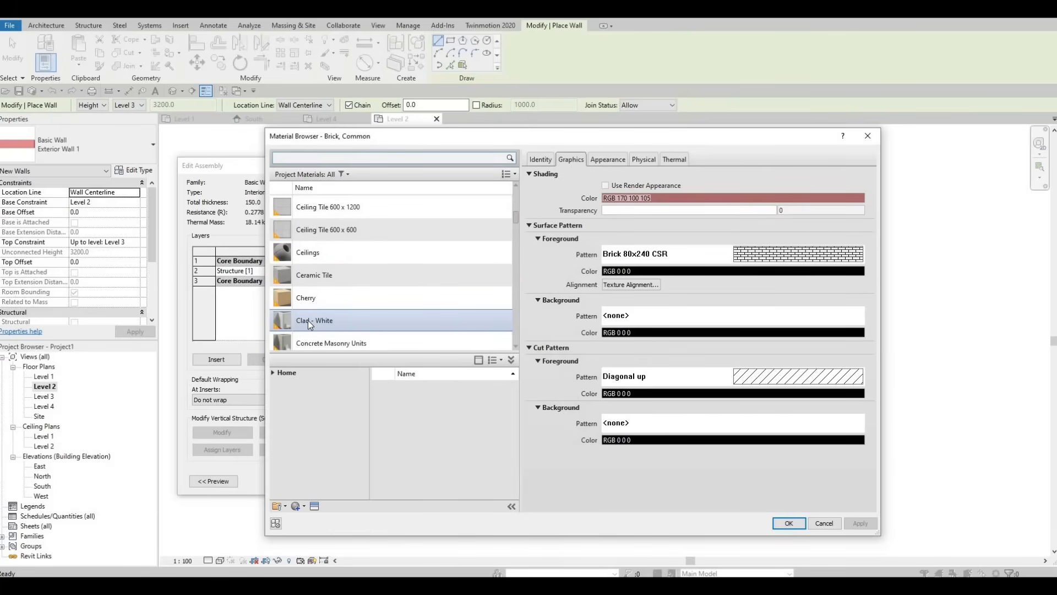
click(313, 322)
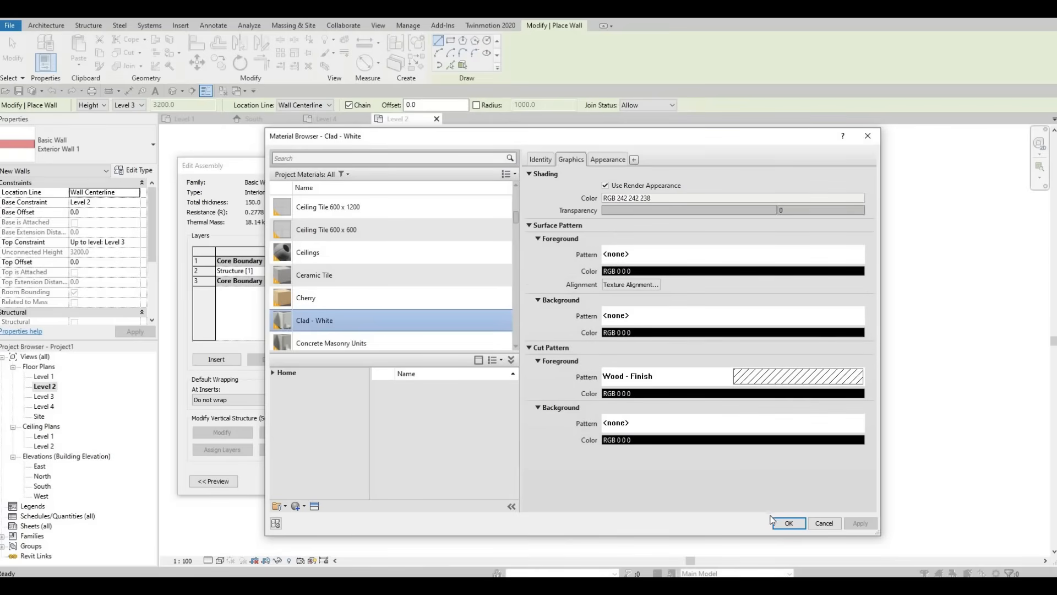
click(778, 524)
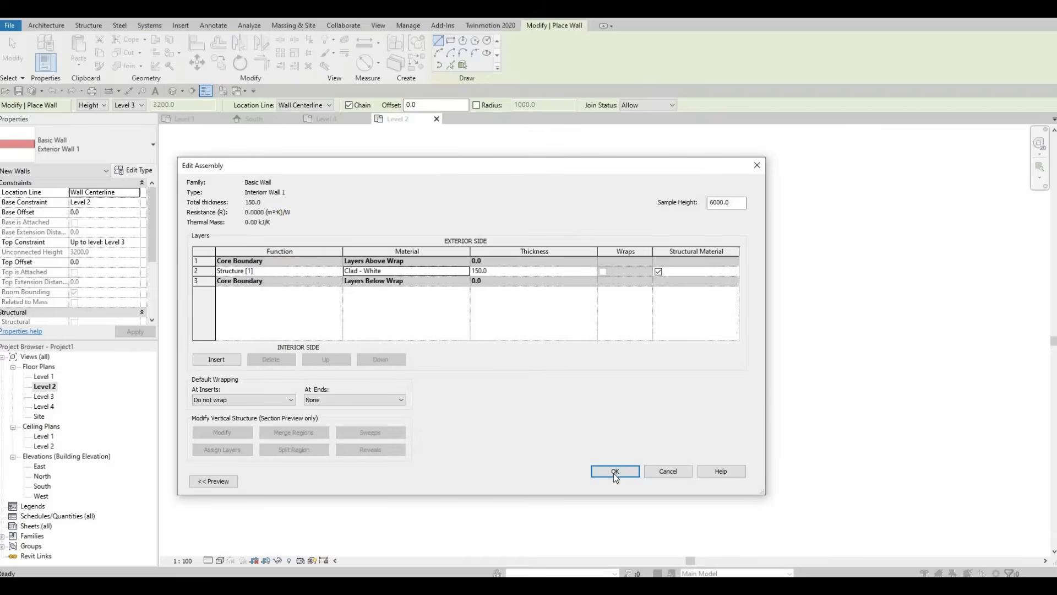
click(617, 471)
click(622, 478)
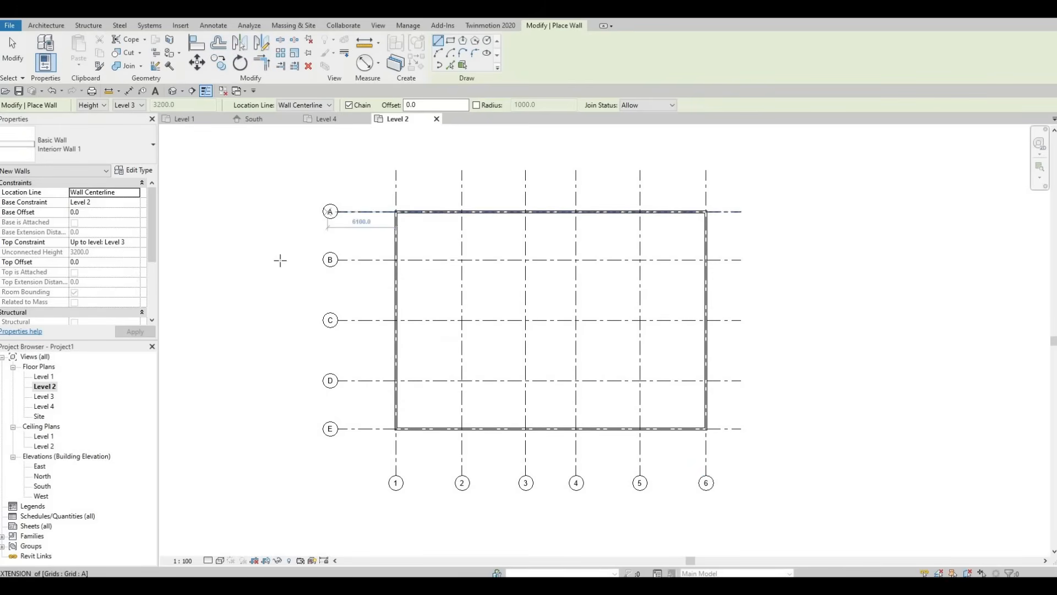
- Draw an 8700 long Interiorr Wall 1 along grid C, starting from the exterior wall at grid 1
middle_drag(413, 300, 319, 283)
scroll(305, 311, up, 5)
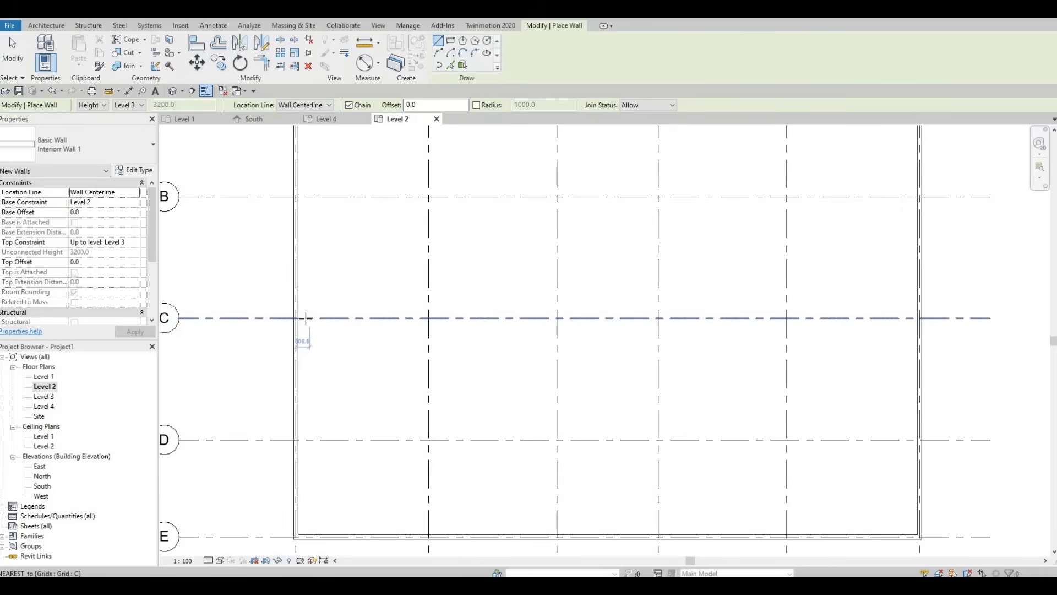
scroll(480, 286, down, 4)
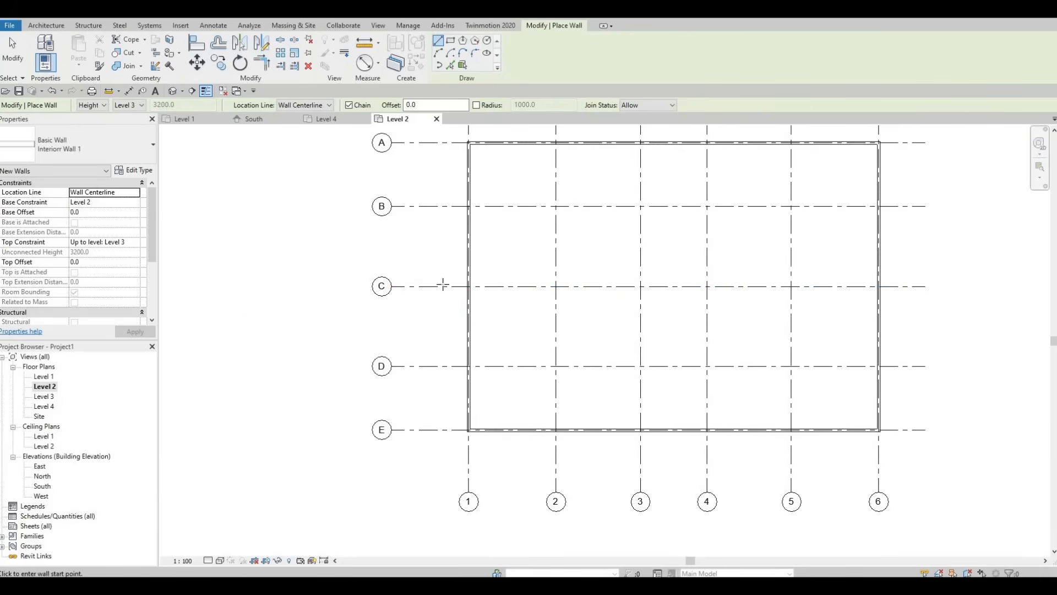
scroll(469, 286, up, 4)
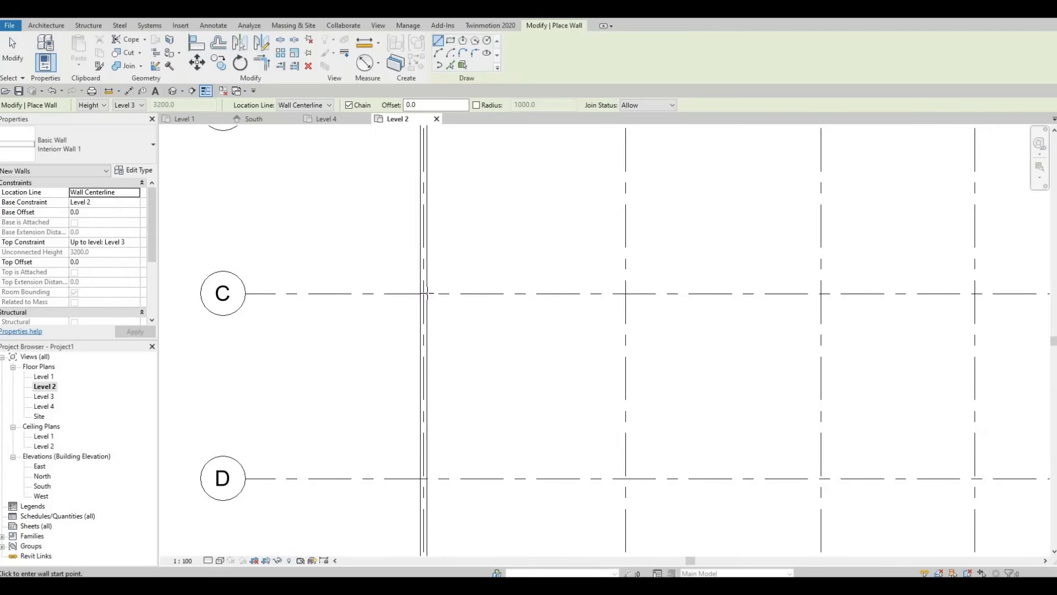
click(423, 293)
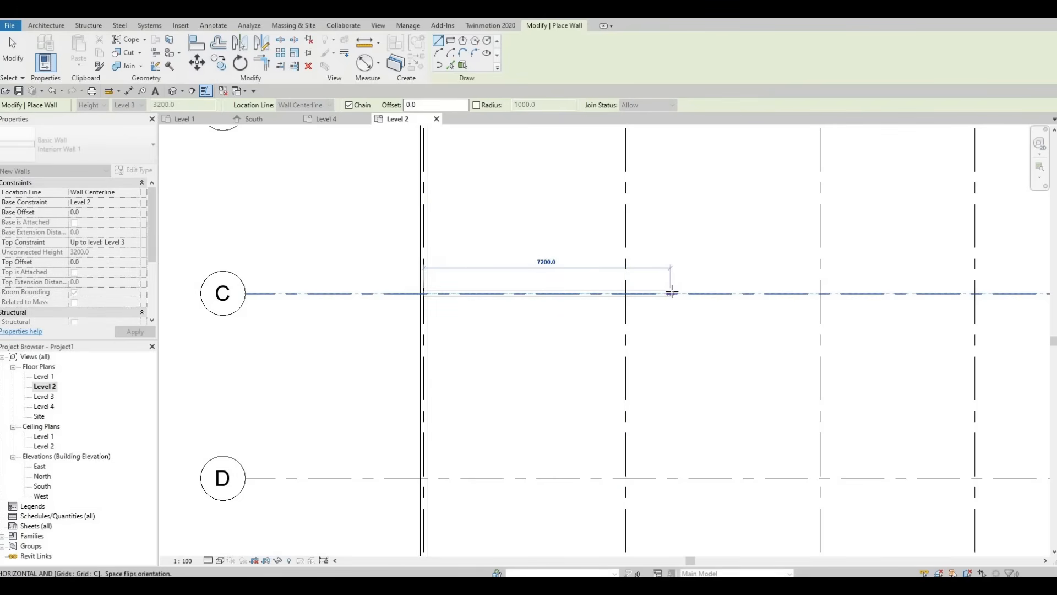
text(8700)
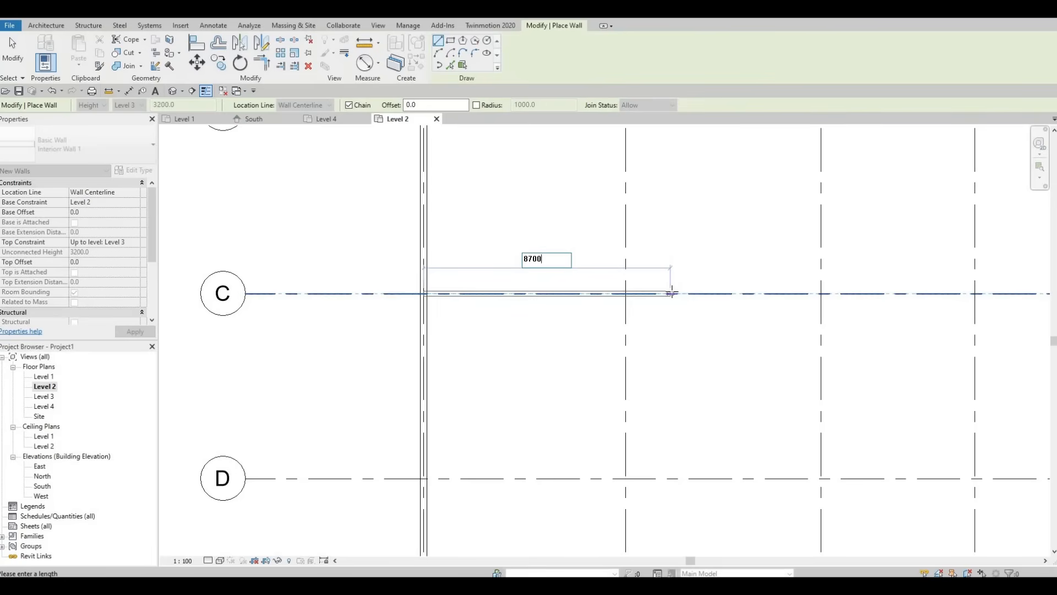
key(Return)
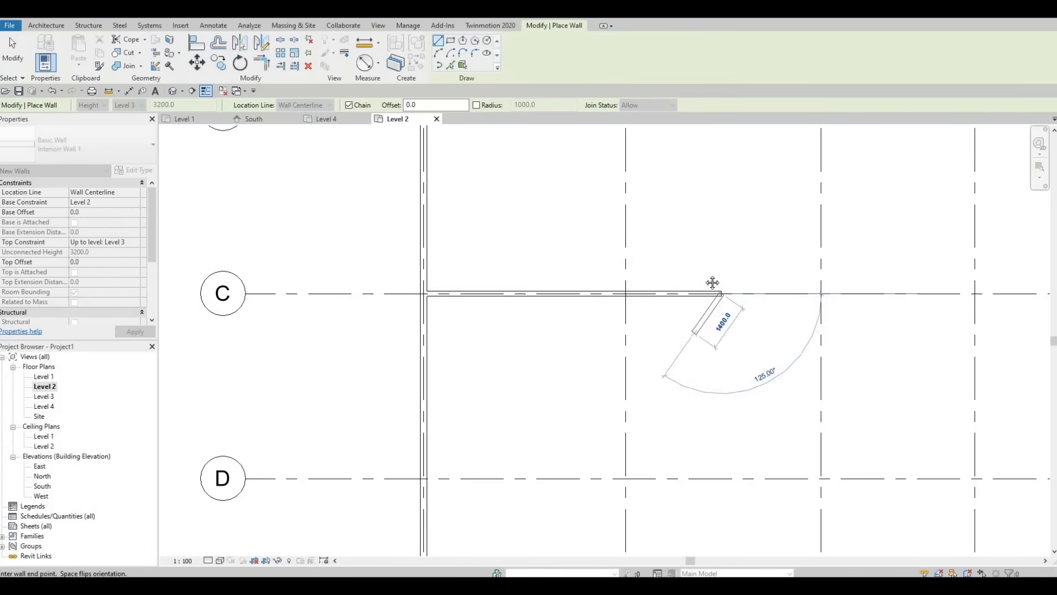
- Continue the interior wall perpendicularly from its free end on grid C to the exterior wall on grid E and finish the chain
middle_drag(701, 295, 666, 189)
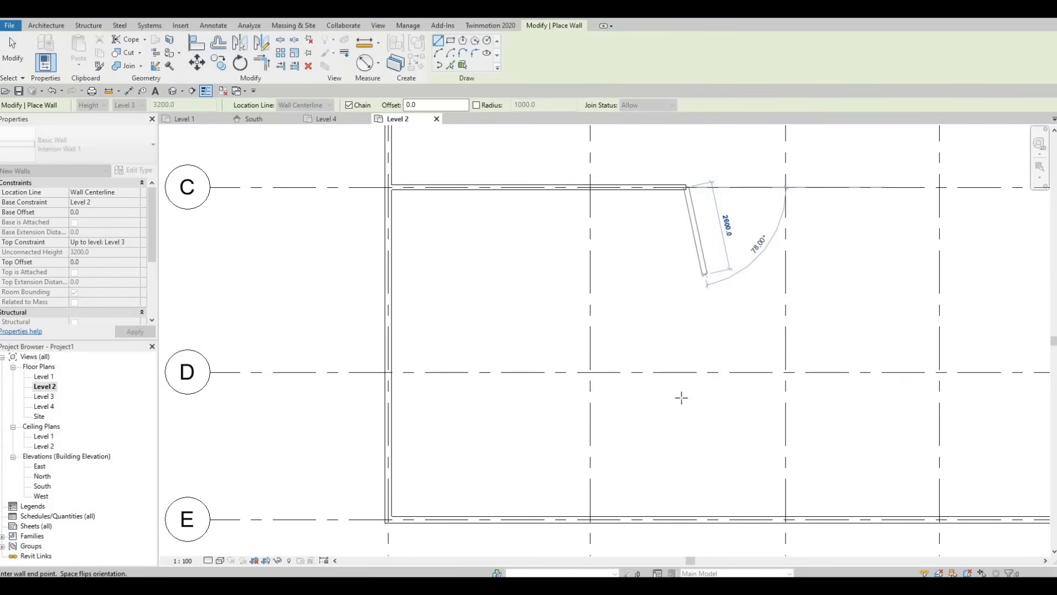
click(685, 512)
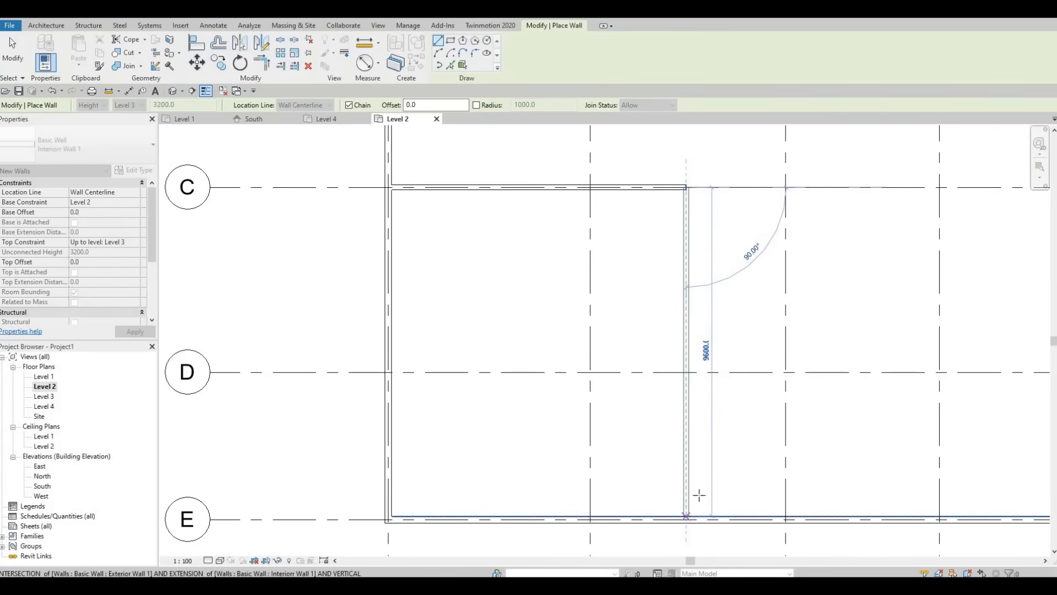
key(Escape)
key(Escape)
scroll(665, 371, down, 4)
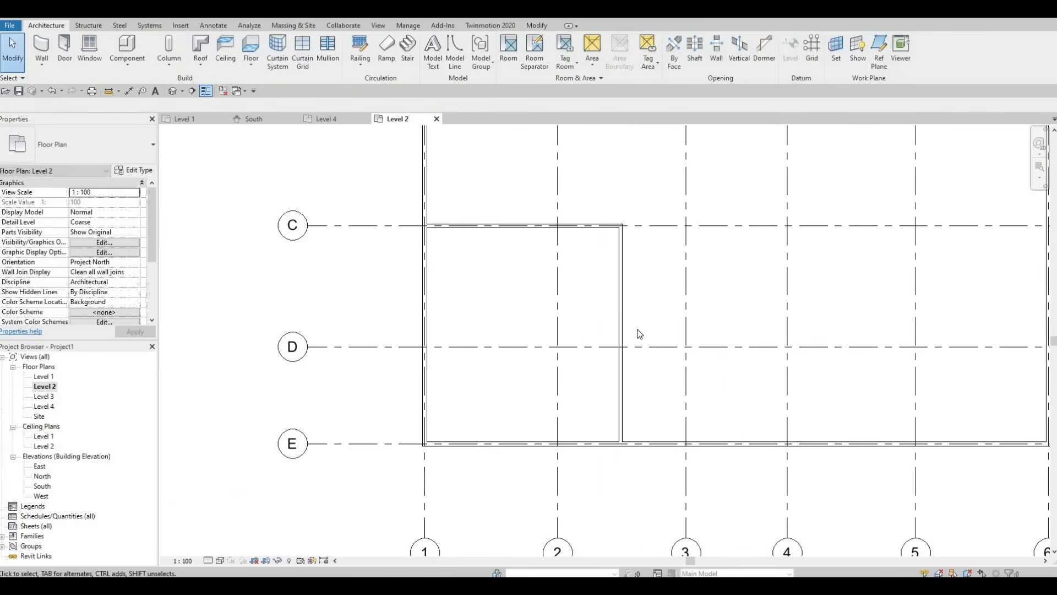
key(Tab)
click(627, 273)
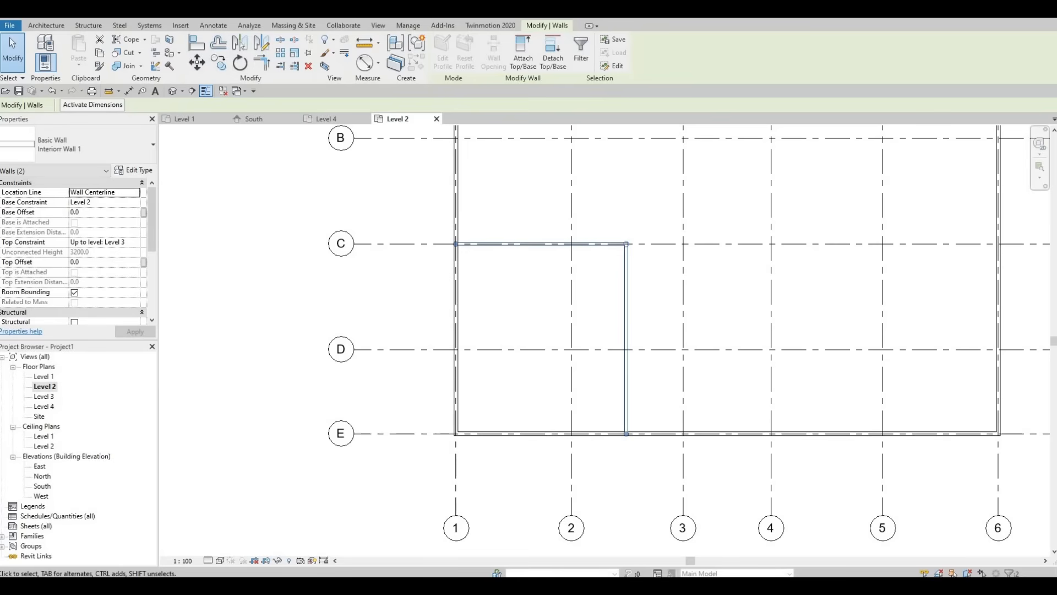
click(620, 374)
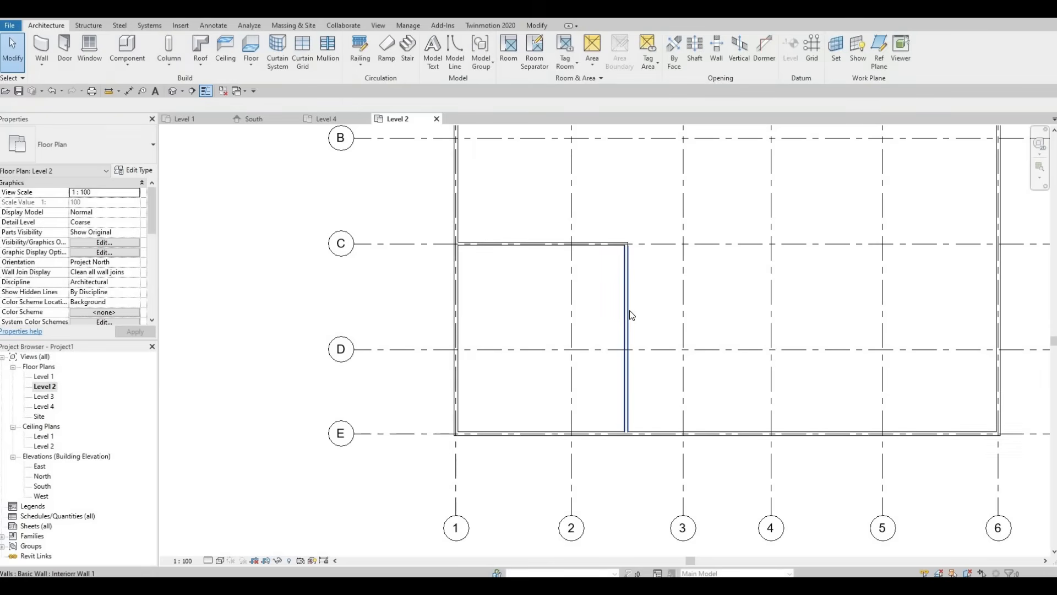
- Create a wall similar to the vertical interior wall, 5800 long along grid 2, starting from the exterior wall on grid E
click(630, 313)
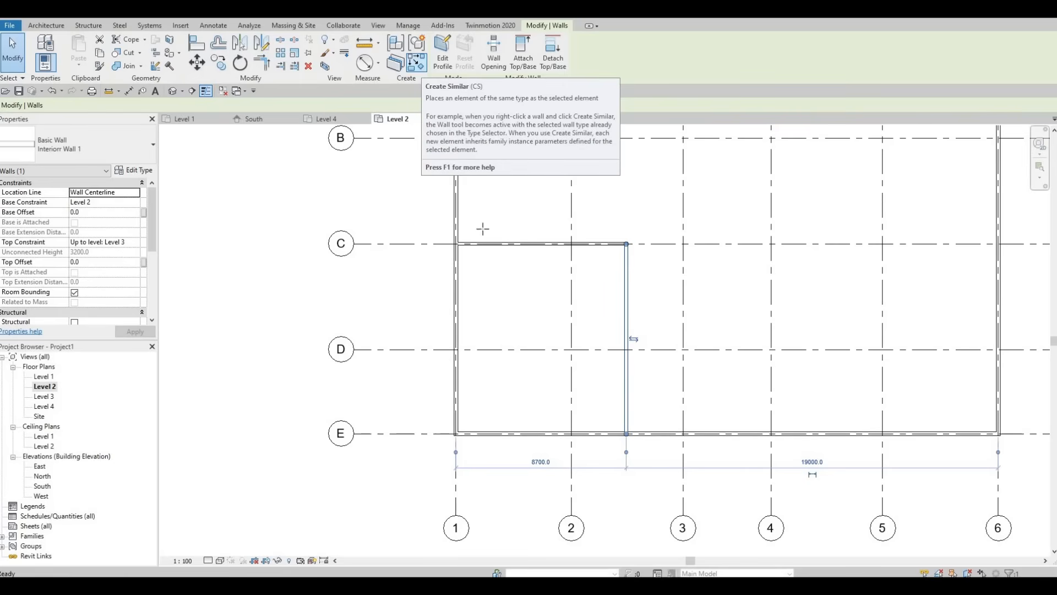
key(c)
key(s)
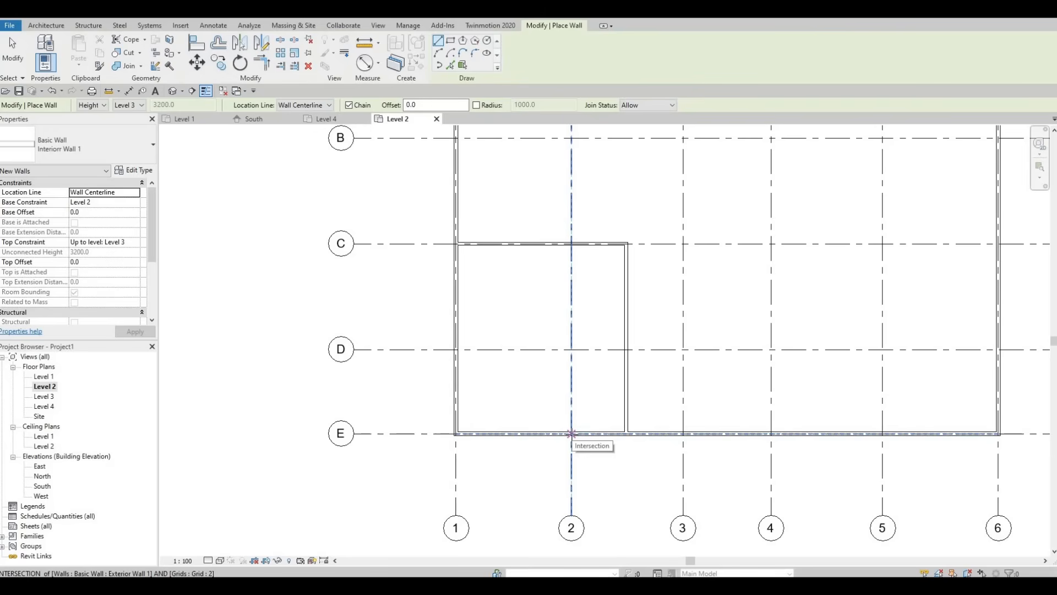
click(571, 434)
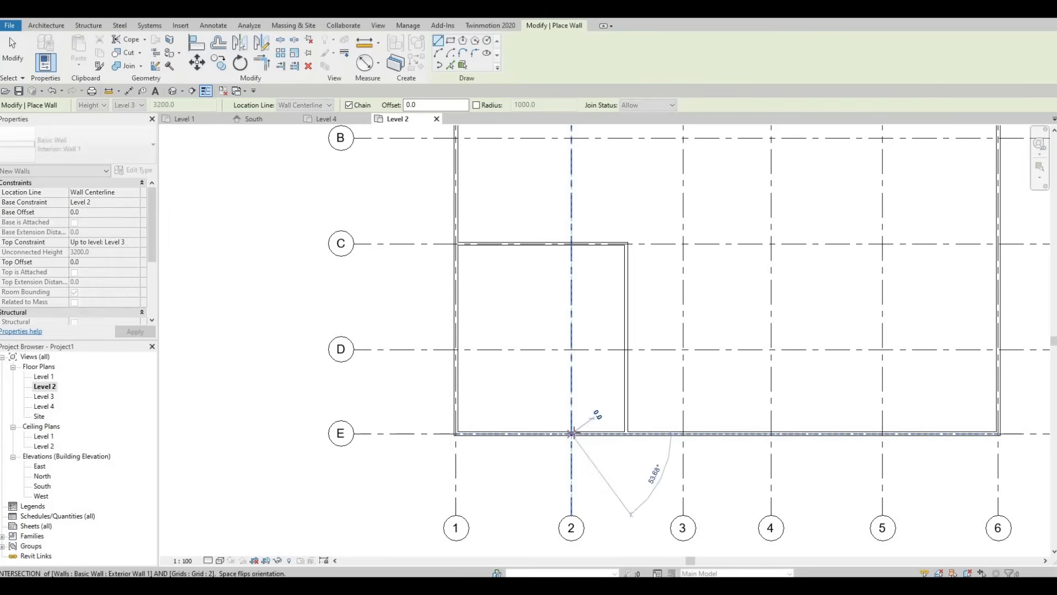
middle_drag(571, 434, 590, 420)
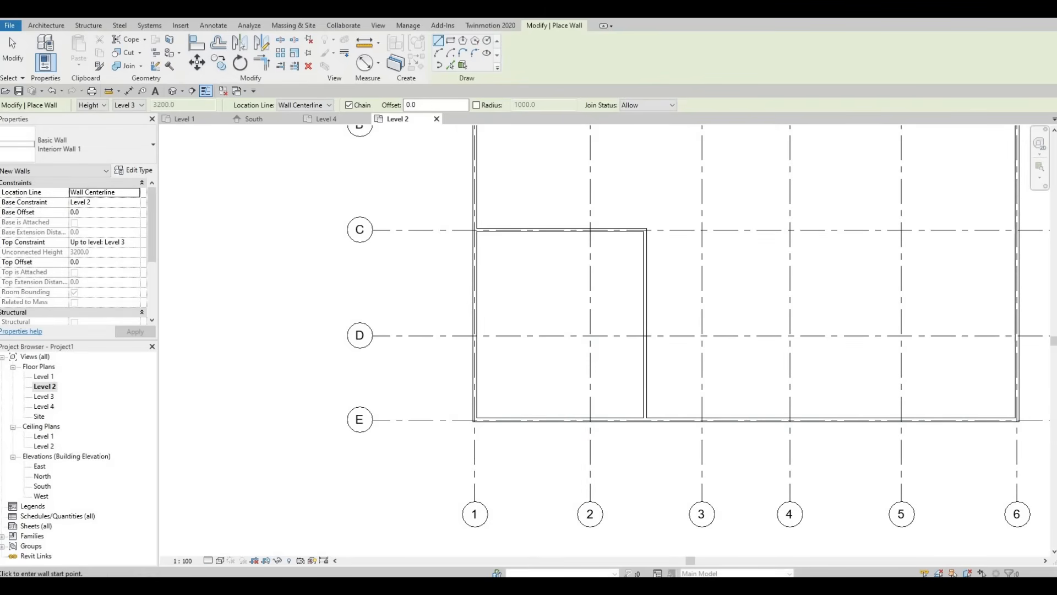
click(594, 408)
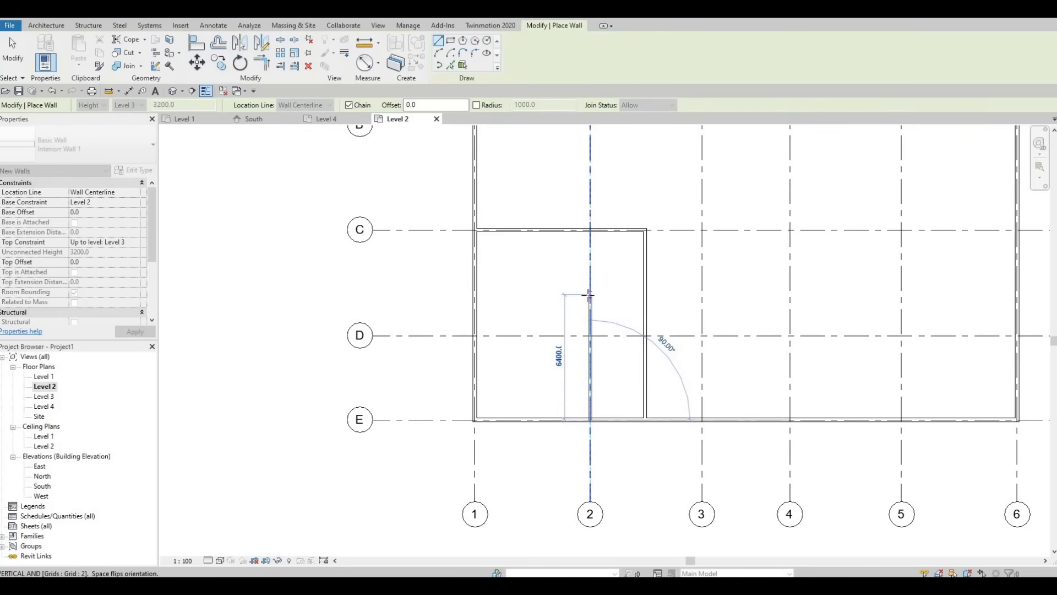
text(58)
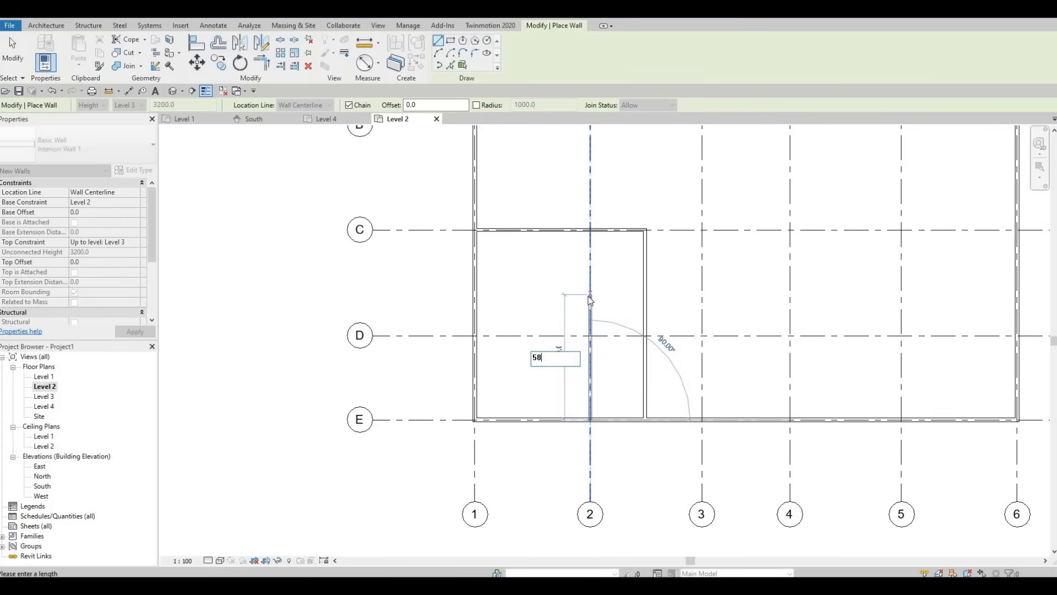
text(00)
key(Return)
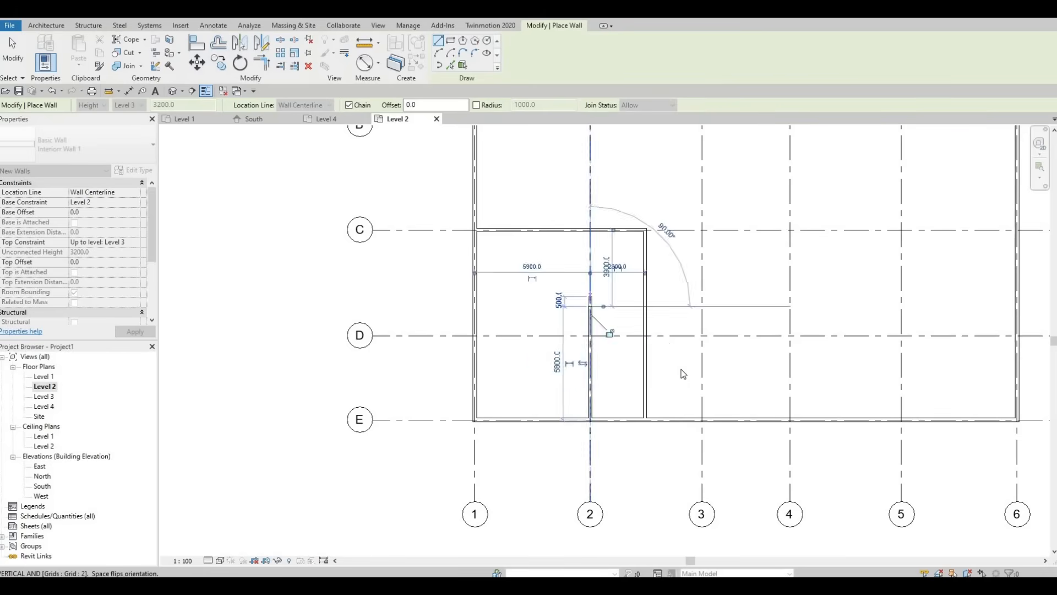
key(Escape)
key(Escape)
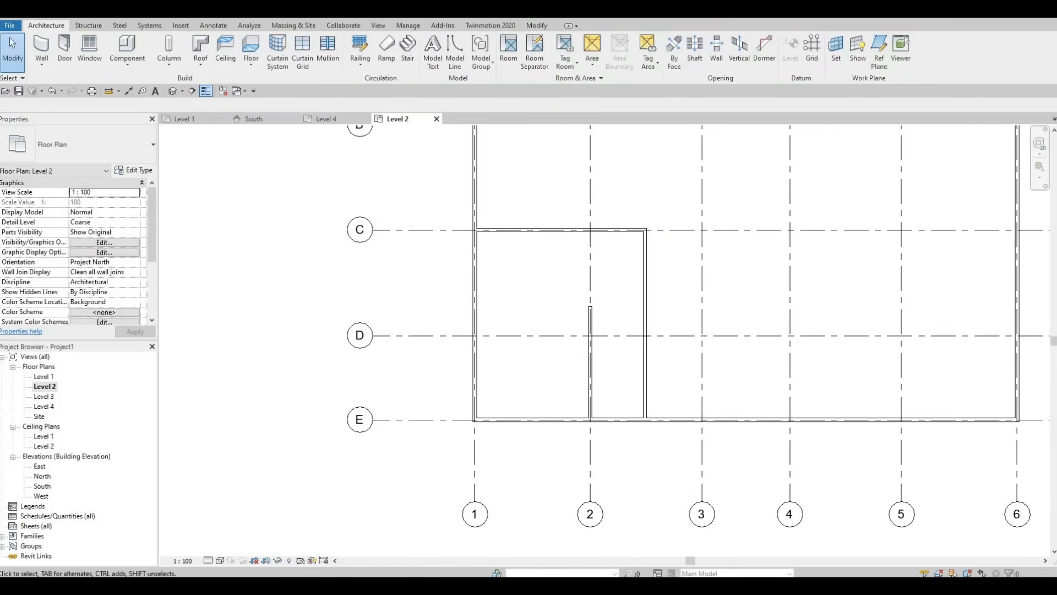
- Create a similar interior wall 1100 long, running from the free upper end of the grid 2 wall towards grid 3
scroll(653, 312, up, 2)
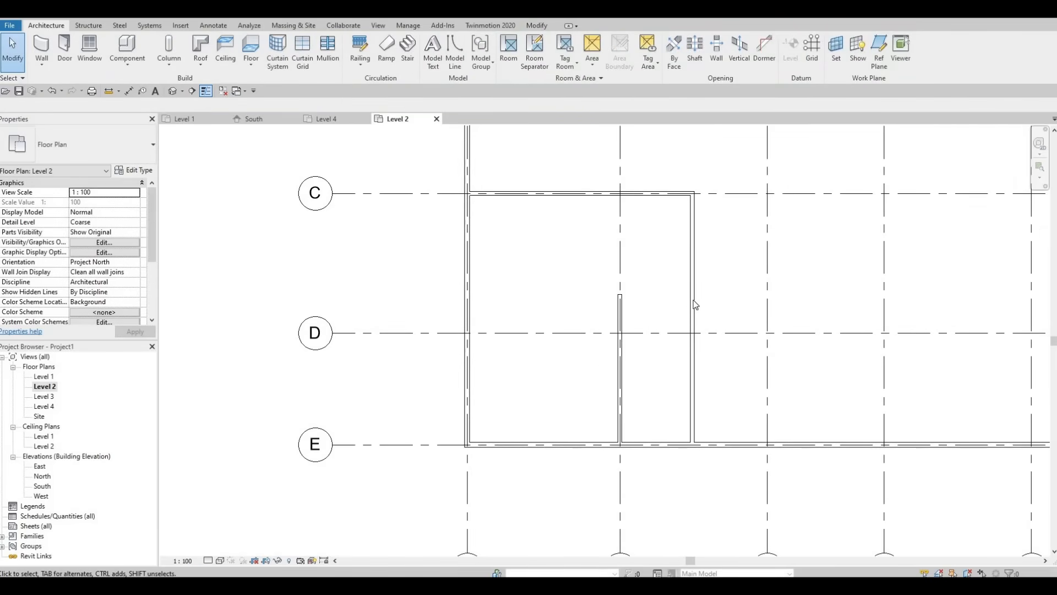
click(694, 306)
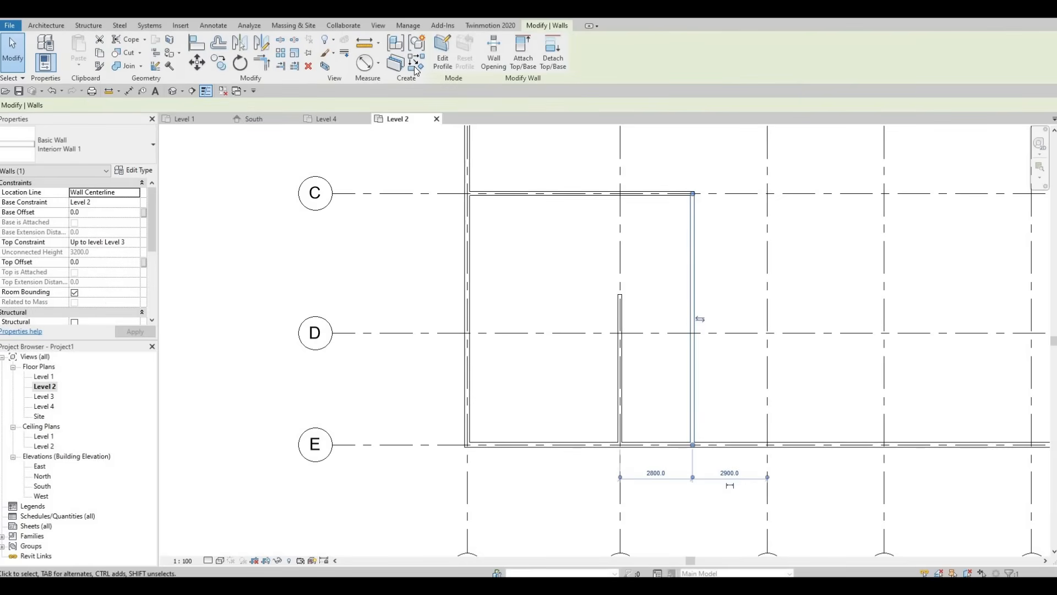
click(416, 67)
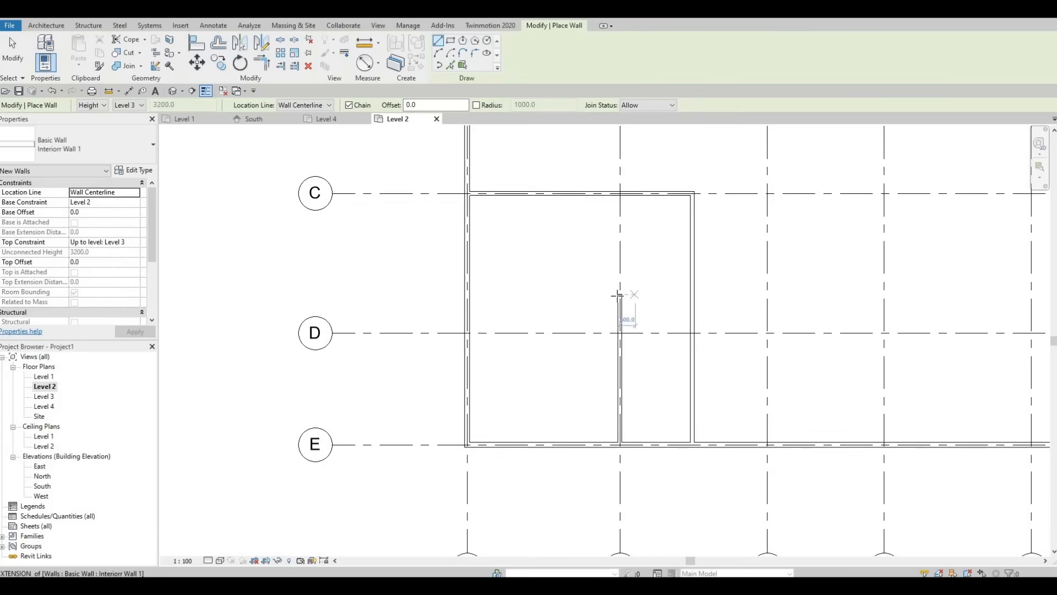
click(620, 296)
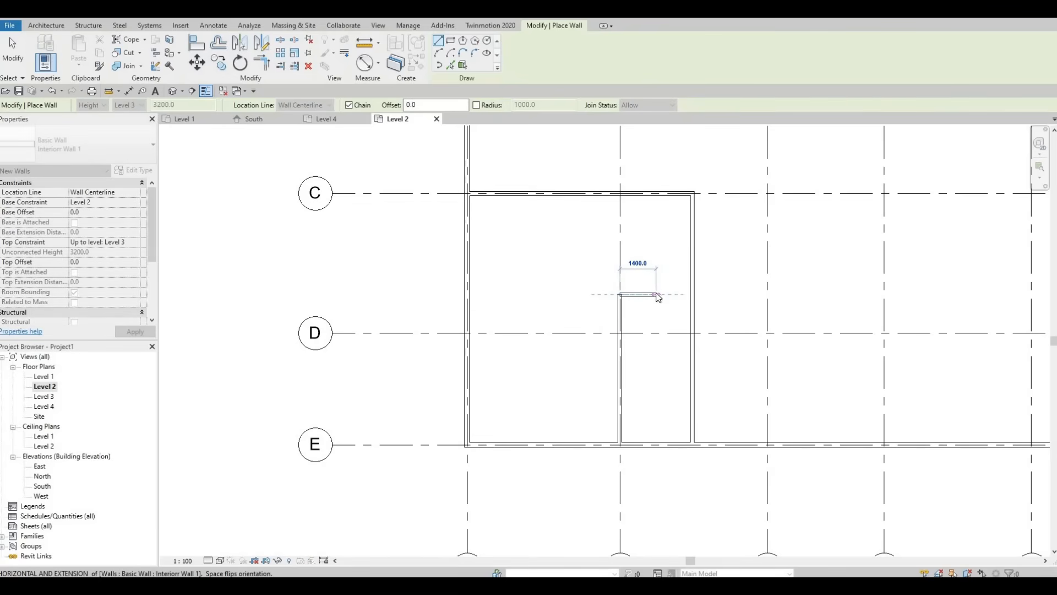
text(11)
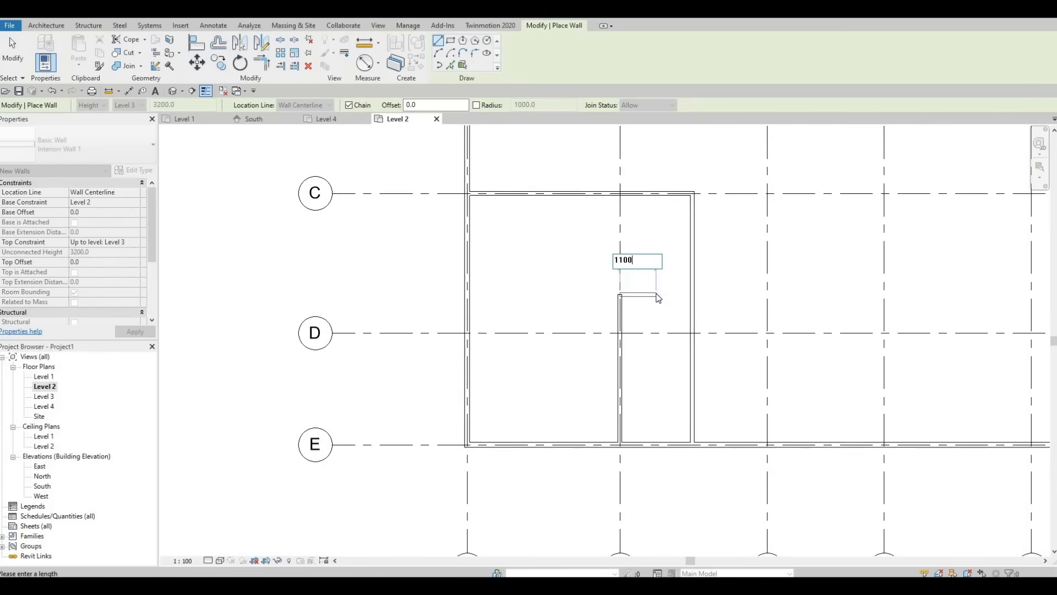
text(00)
key(Return)
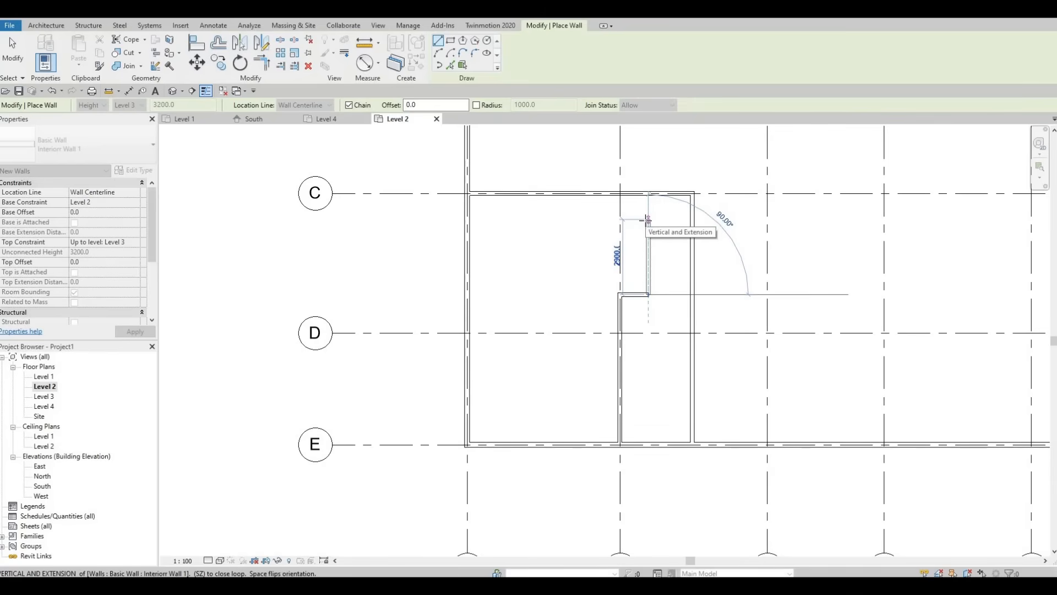
- Continue the wall chain 1700 towards grid C and straight across to the long interior wall between grids 2 and 3
text(1700)
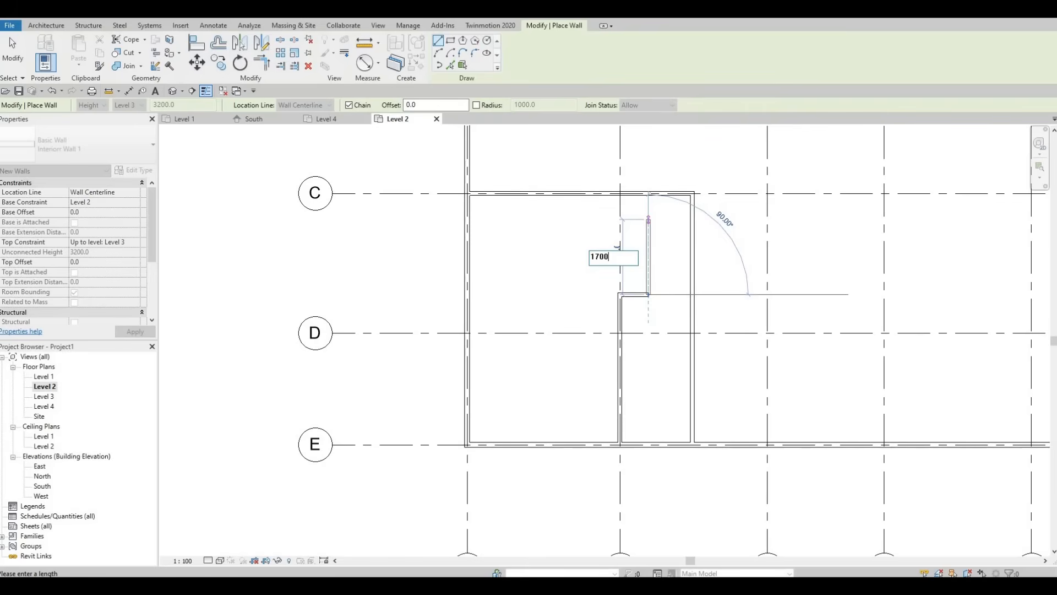
key(Return)
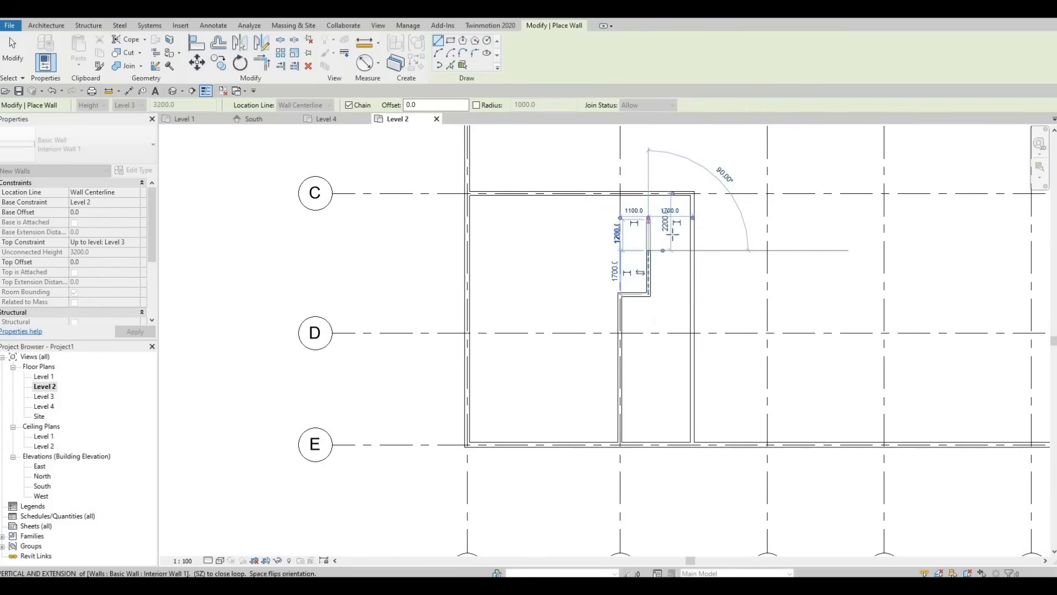
click(699, 277)
key(Escape)
key(Escape)
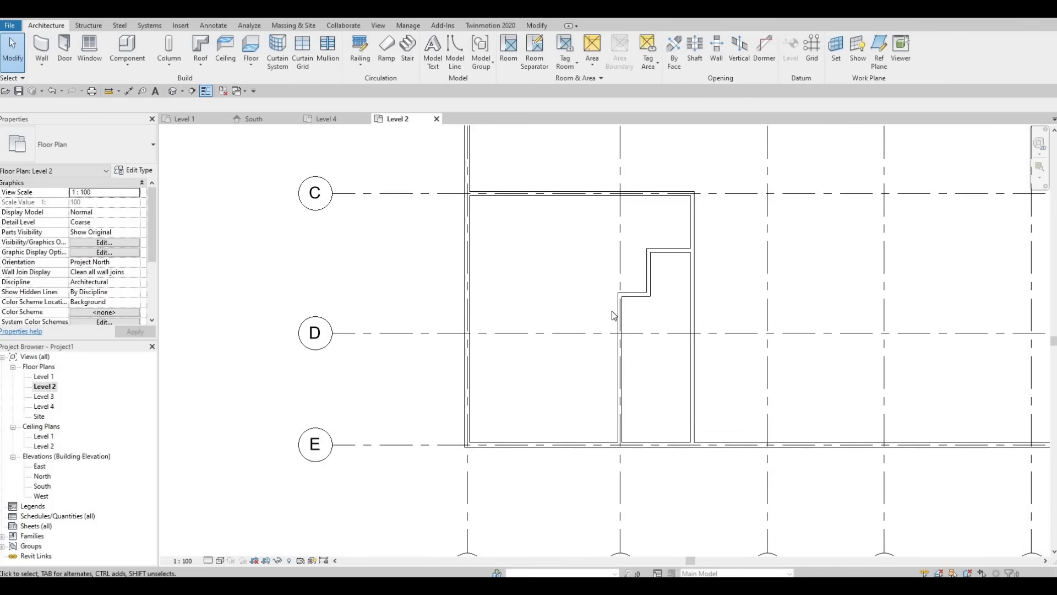
- Stretch the lower end of the 1700 long wall towards grid D, making the wall about 3000 long
click(649, 282)
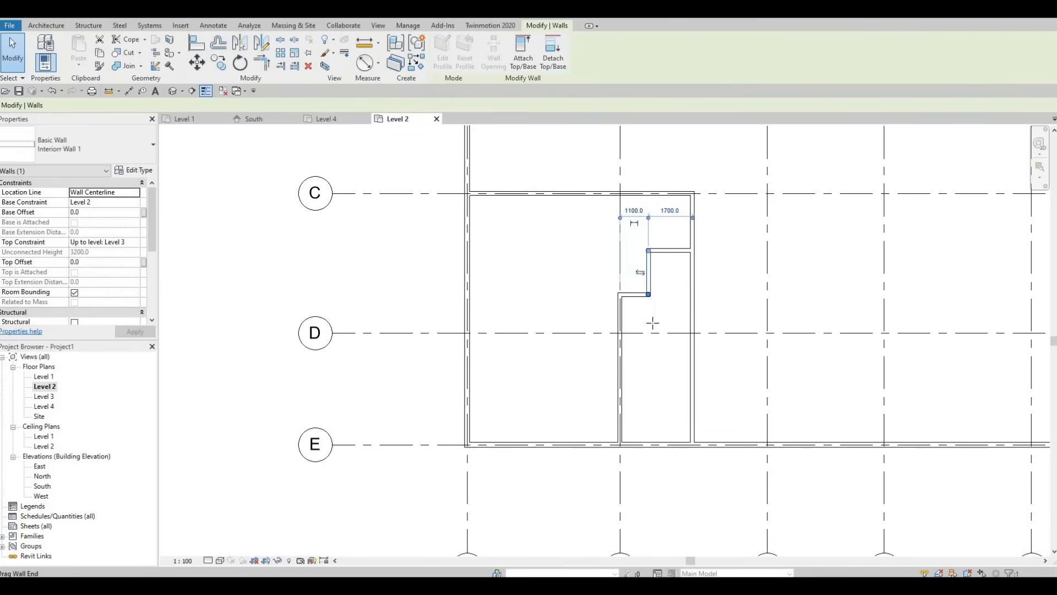
mouse_move(653, 323)
mouse_down()
mouse_move(670, 324)
mouse_move(650, 328)
mouse_up()
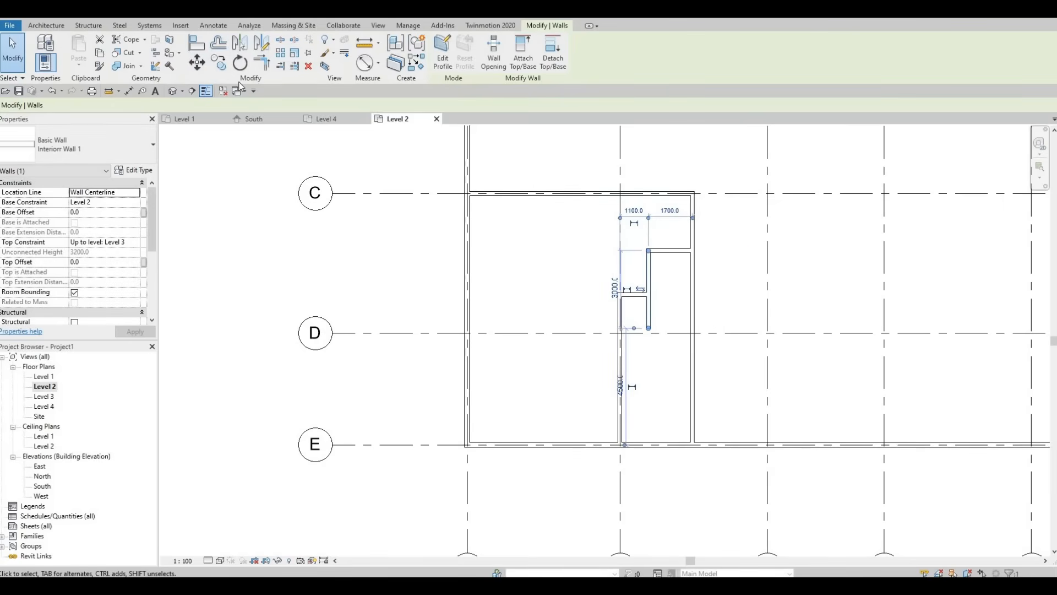
- Start loading a family and go up from the Beds folder to the Canada library folder
click(46, 25)
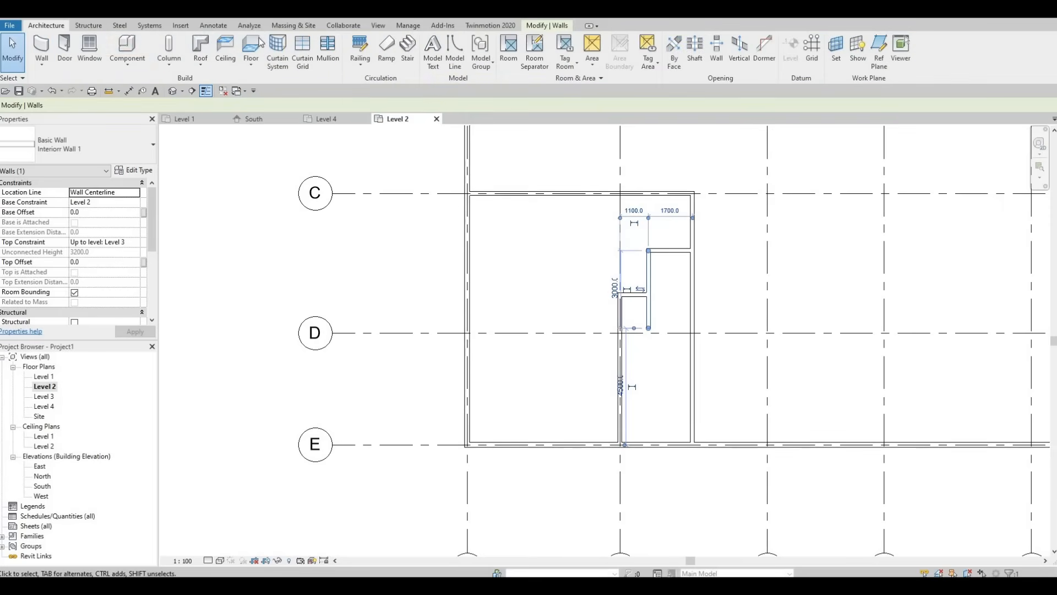
click(182, 25)
click(452, 52)
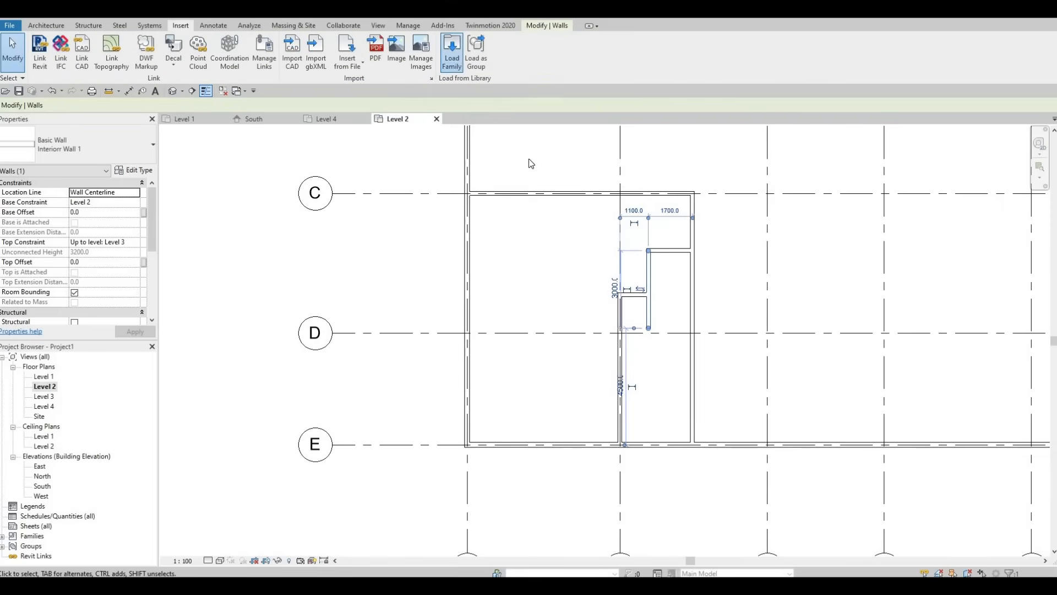
click(488, 143)
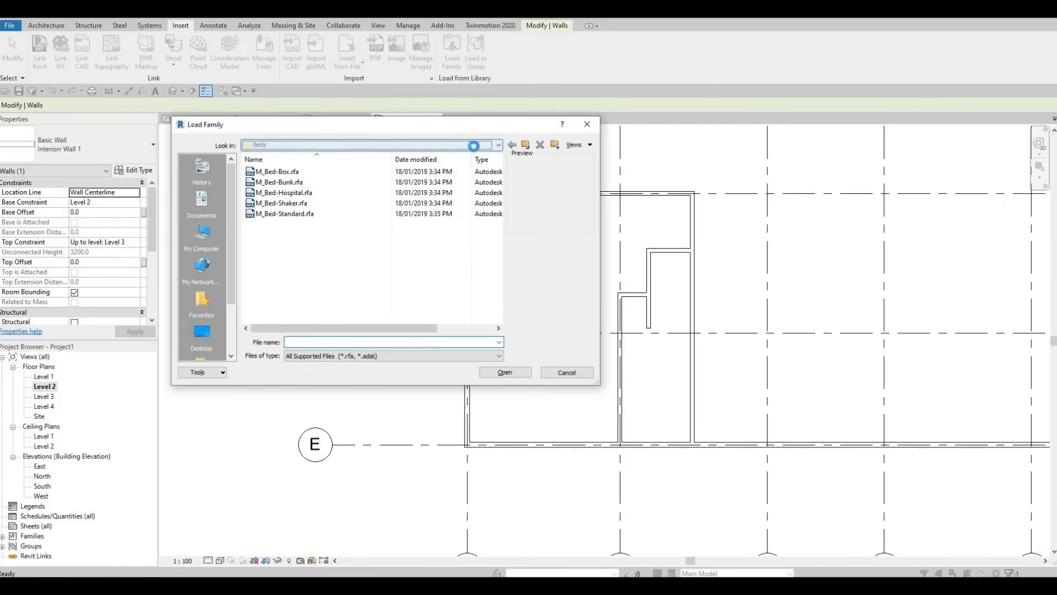
scroll(342, 184, up, 2)
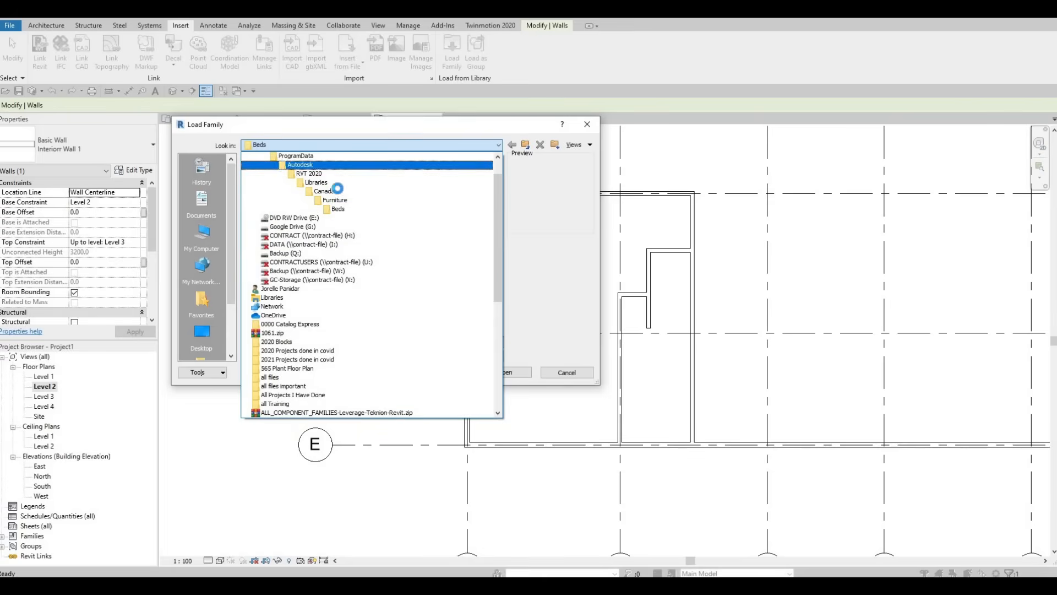
click(408, 194)
- Browse the Canada library through Plumbing, Architectural and Fixtures to the Bathtubs folder
scroll(293, 232, down, 1)
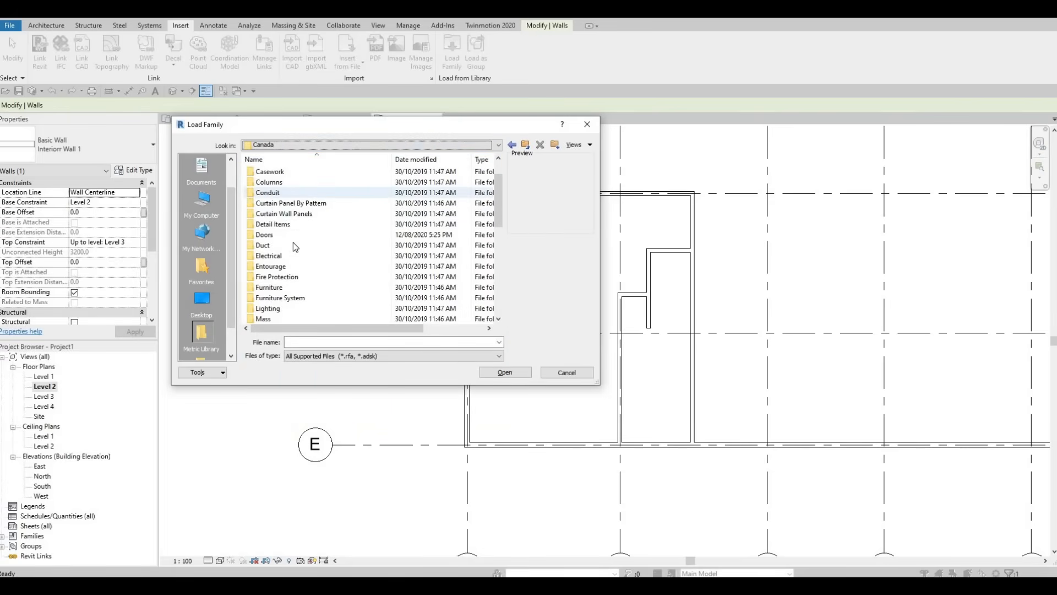
scroll(352, 223, up, 1)
scroll(337, 242, down, 3)
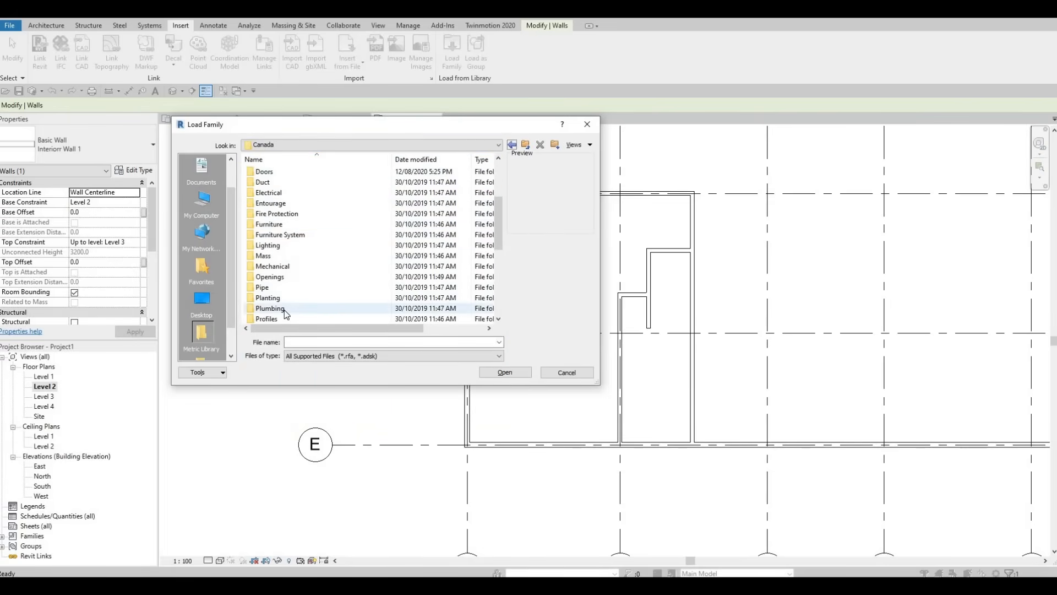
double_click(281, 309)
double_click(295, 171)
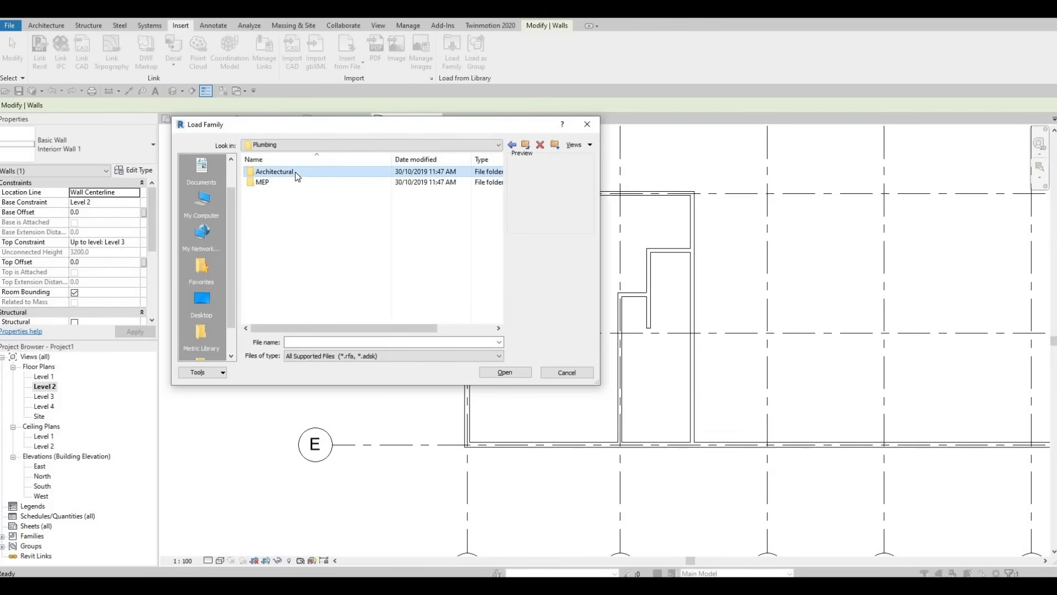
double_click(287, 183)
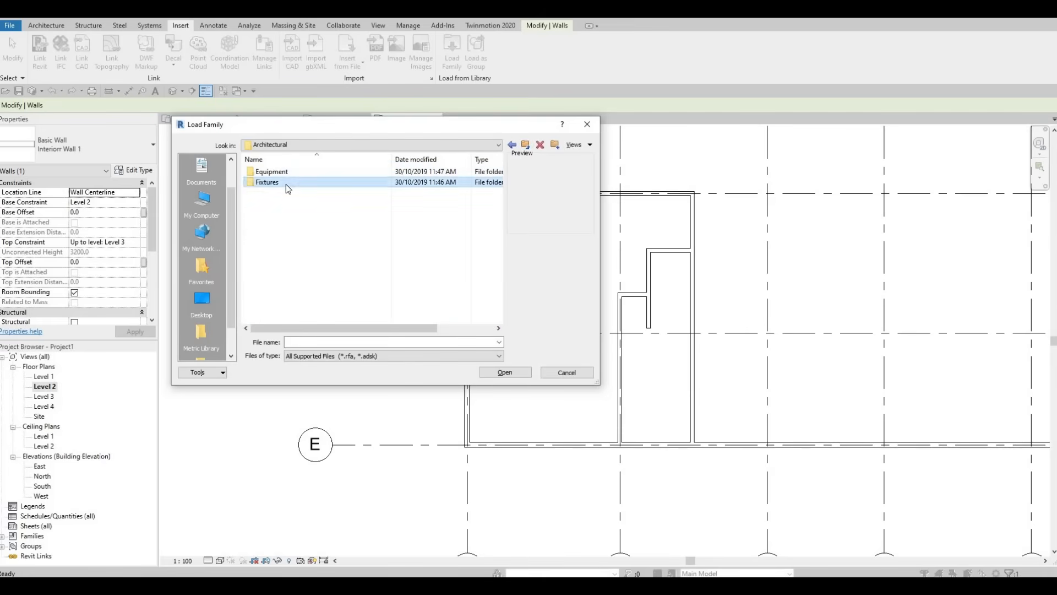
double_click(283, 176)
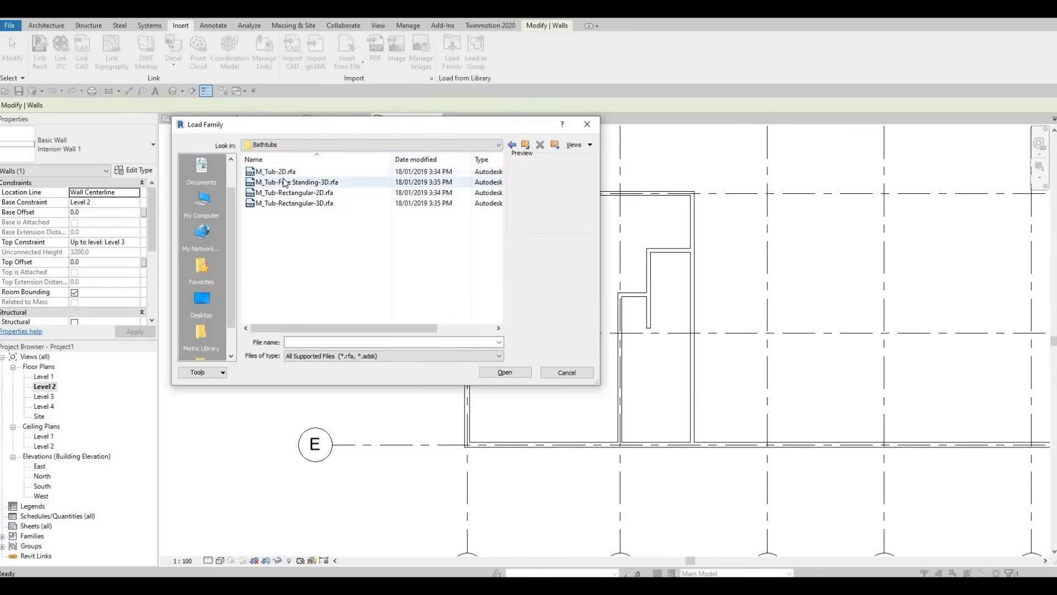
- Preview the bathtub families and load M_Tub-Rectangular-2D.rfa into the project
key(Down)
key(Down)
key(Down)
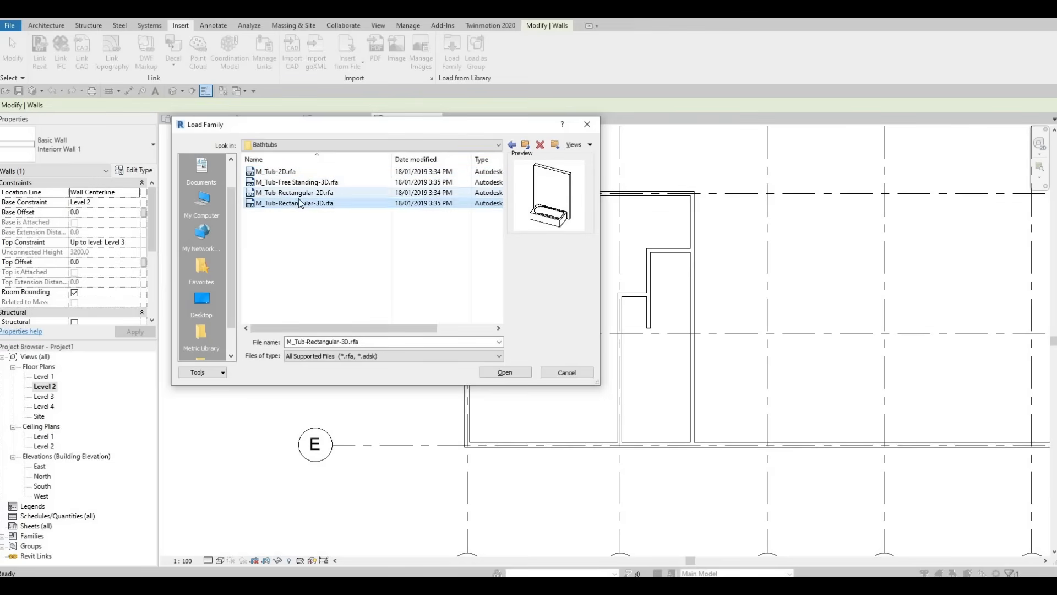
click(292, 196)
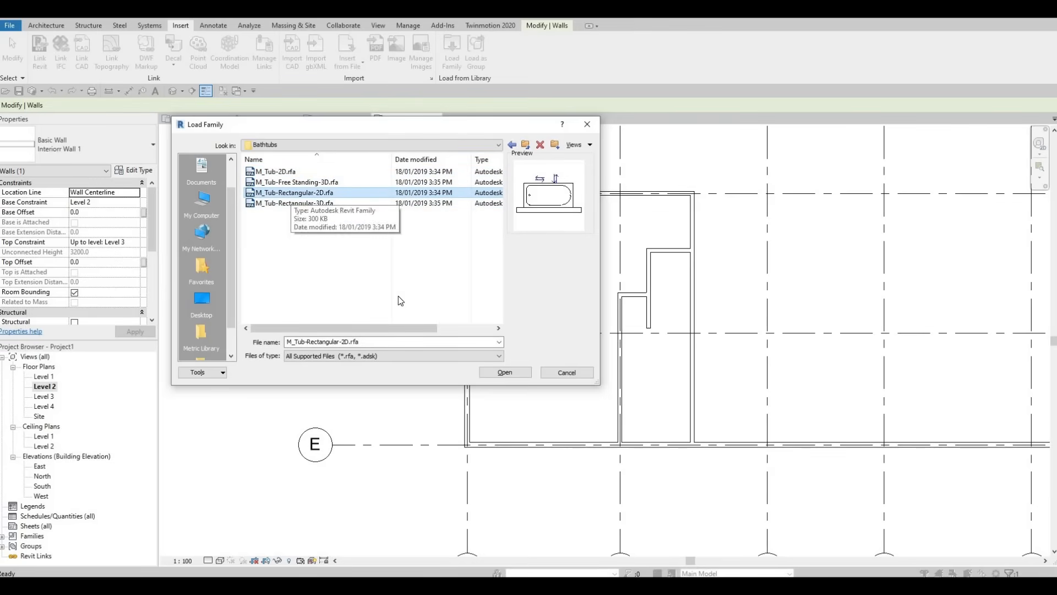
click(504, 373)
click(503, 374)
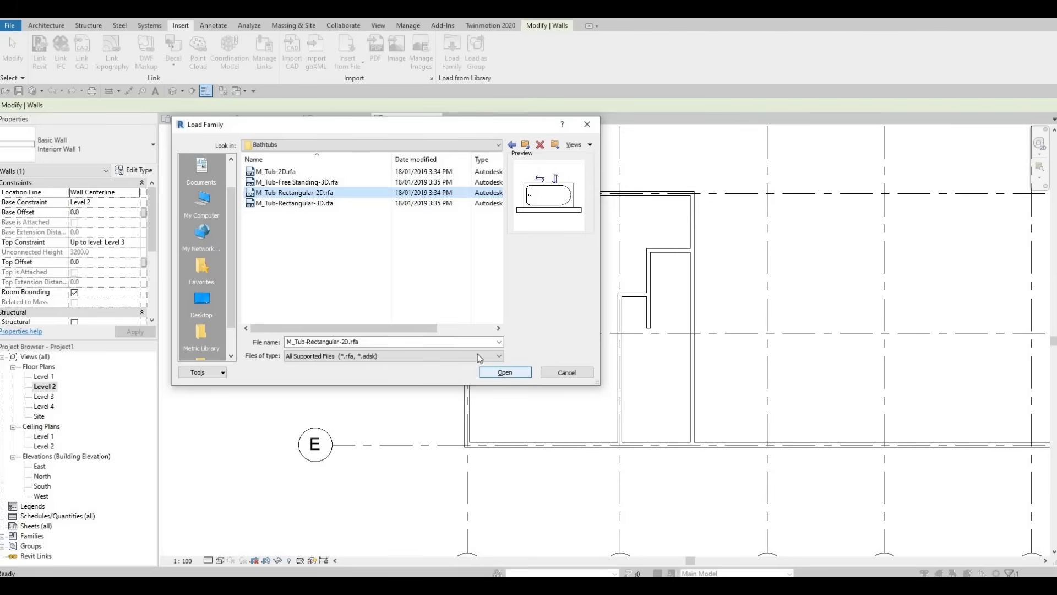
key(Escape)
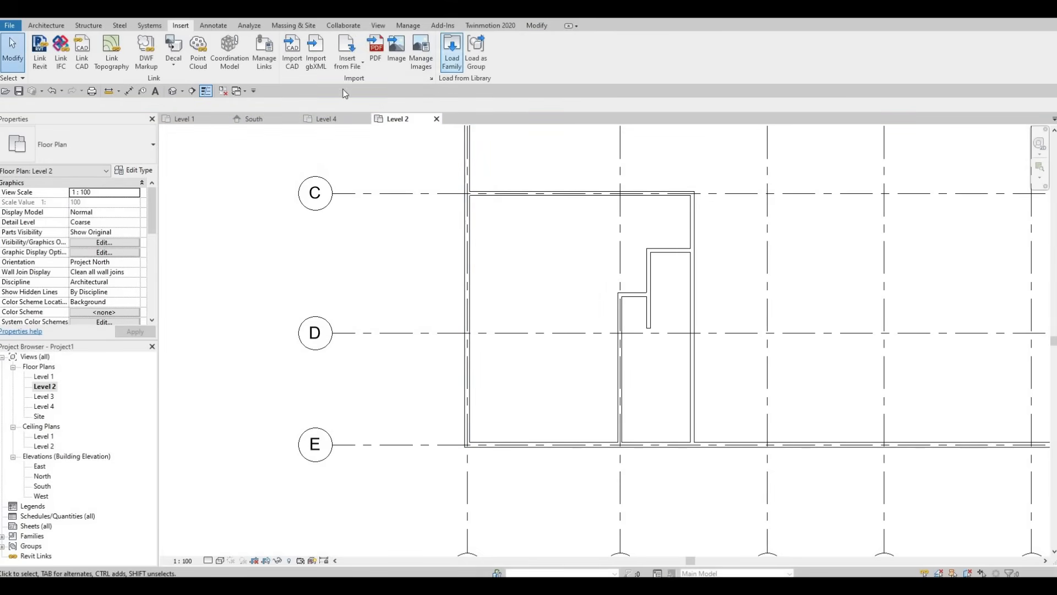
- Start loading another family and switch from the Bathtubs folder to the Sinks folder under Fixtures
click(451, 52)
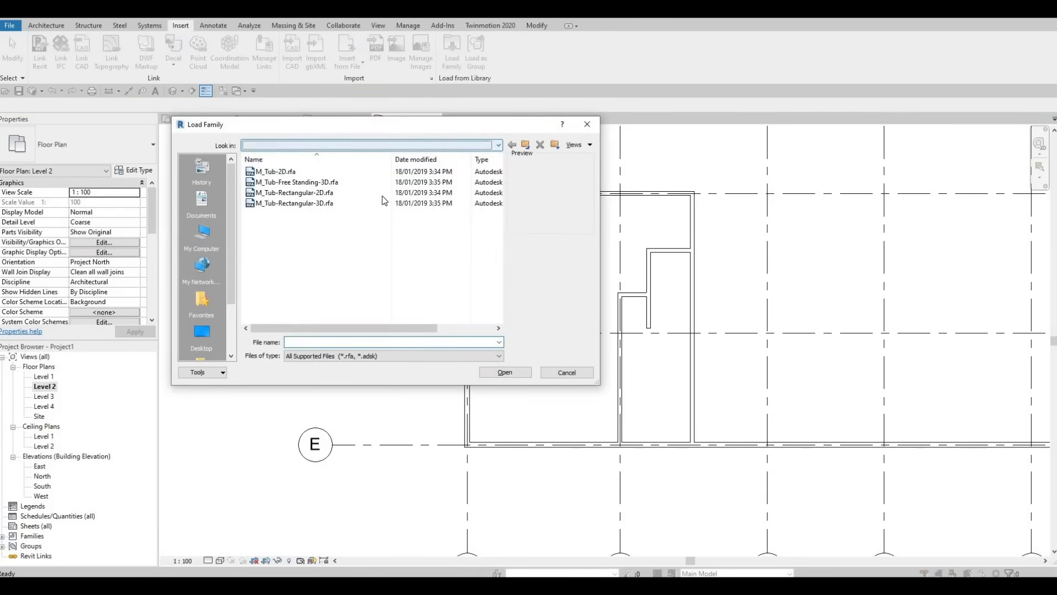
click(499, 144)
scroll(380, 182, up, 1)
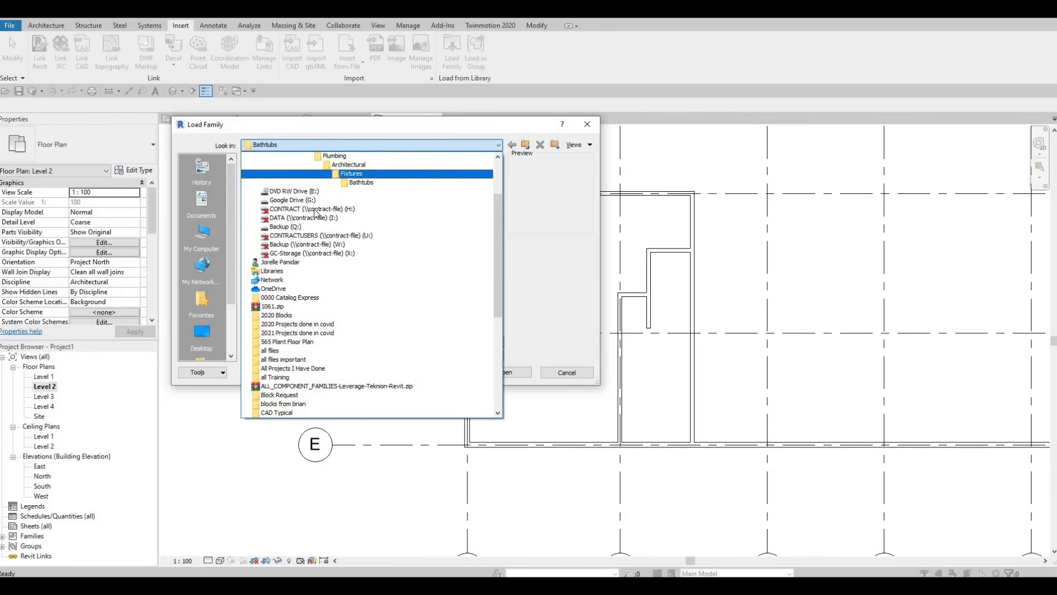
click(351, 172)
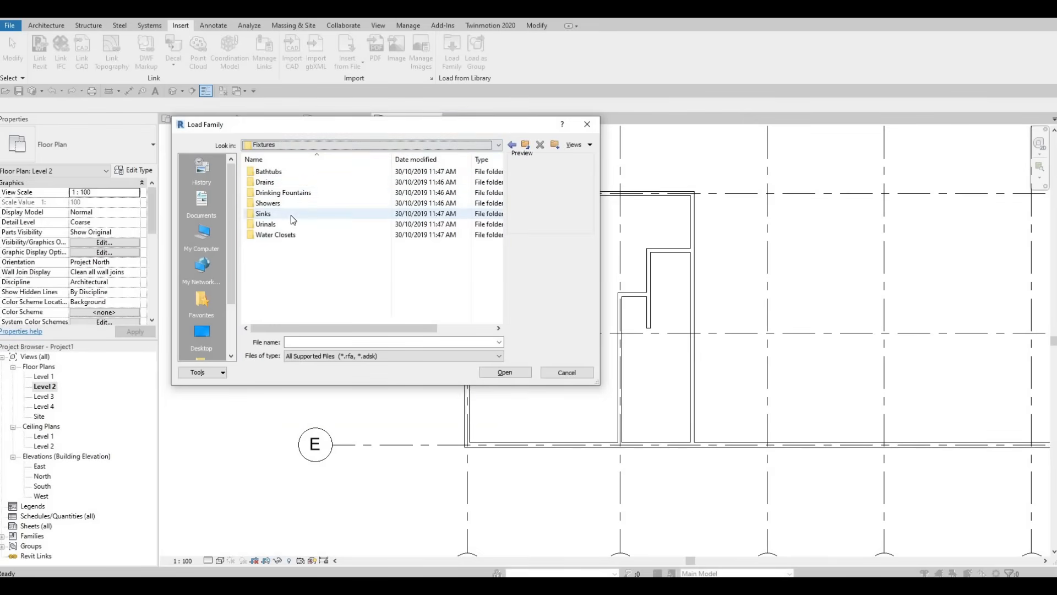
double_click(291, 214)
- Compare the previews of the kitchen and vanity sinks, and load M_Sink Vanity-Square.rfa
click(305, 170)
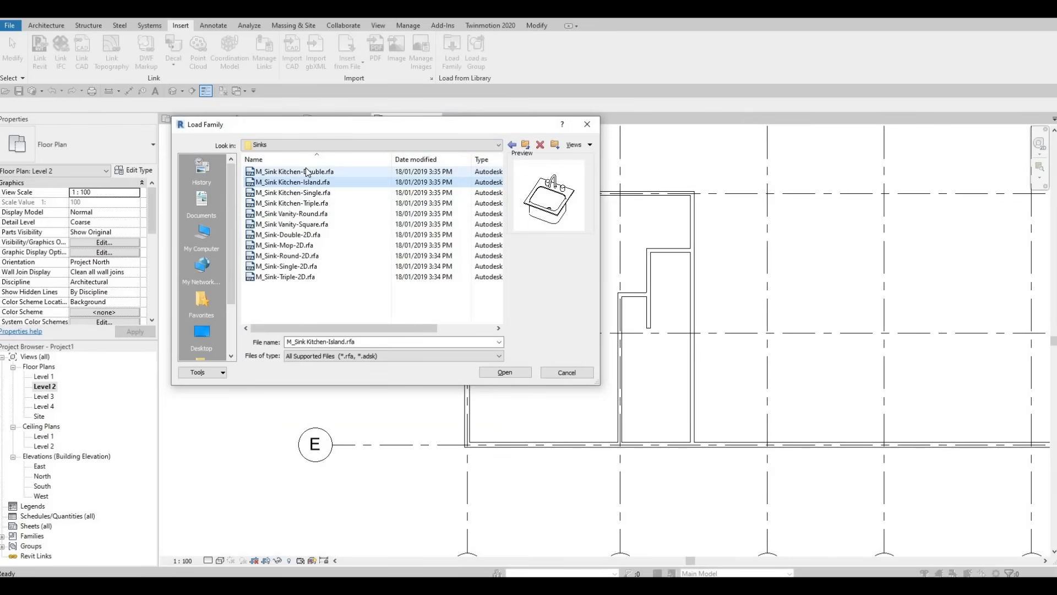
key(Down)
key(Down)
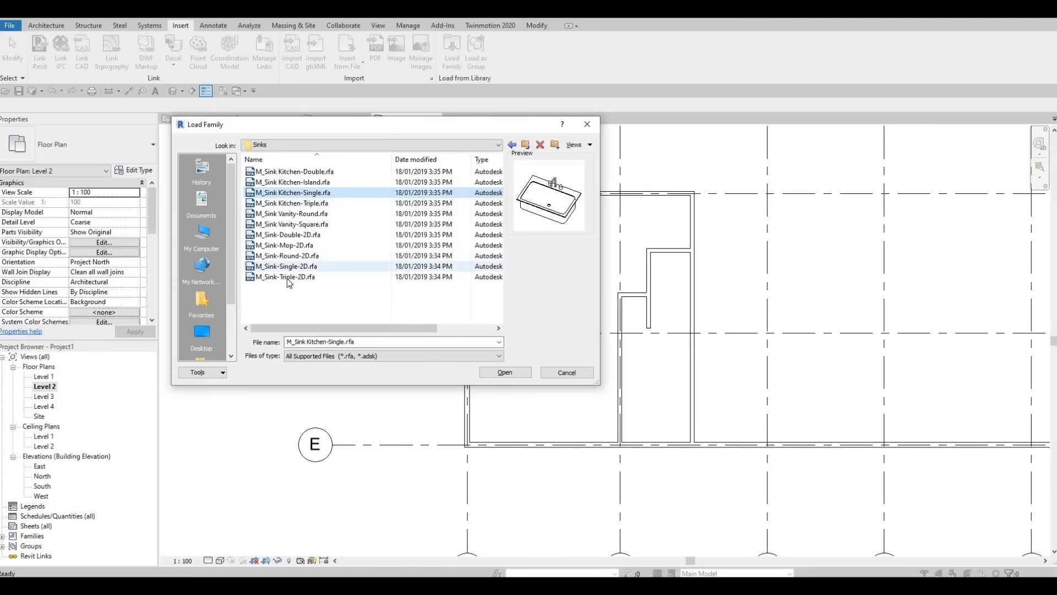
click(292, 224)
key(Up)
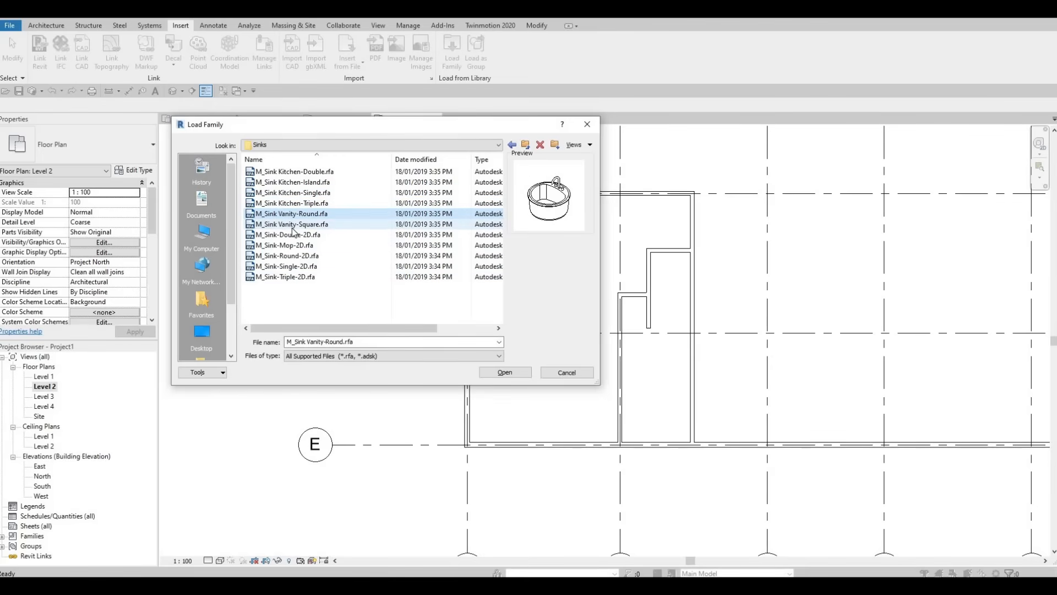
key(Down)
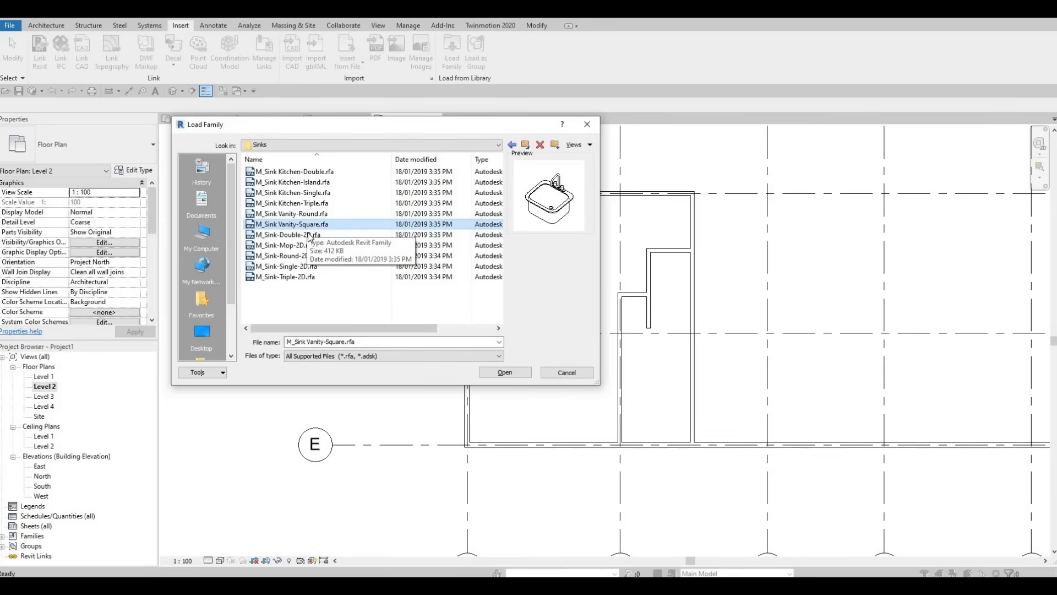
key(Down)
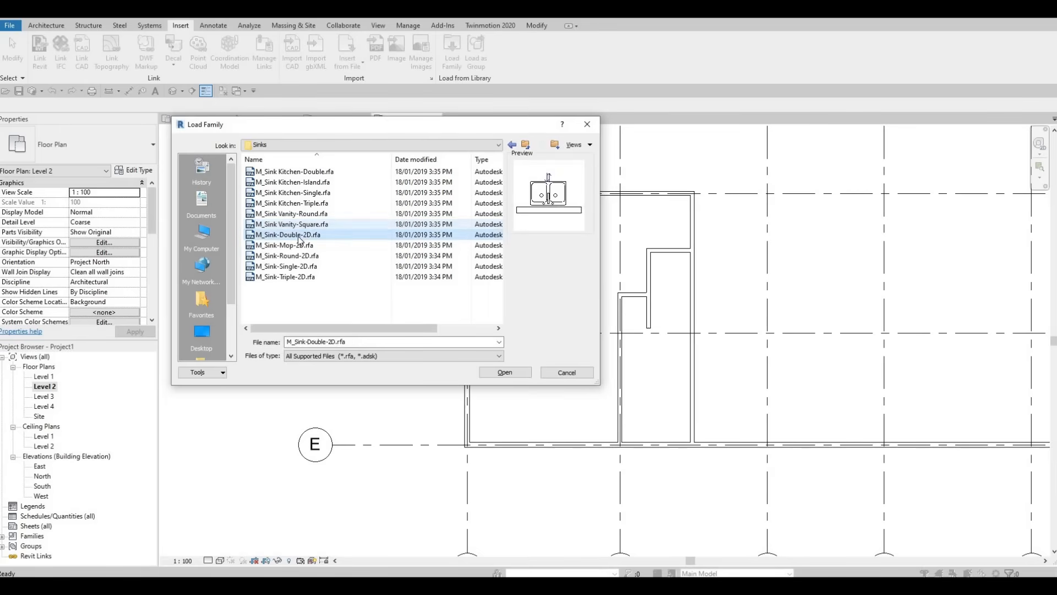
key(Up)
key(Down)
key(Up)
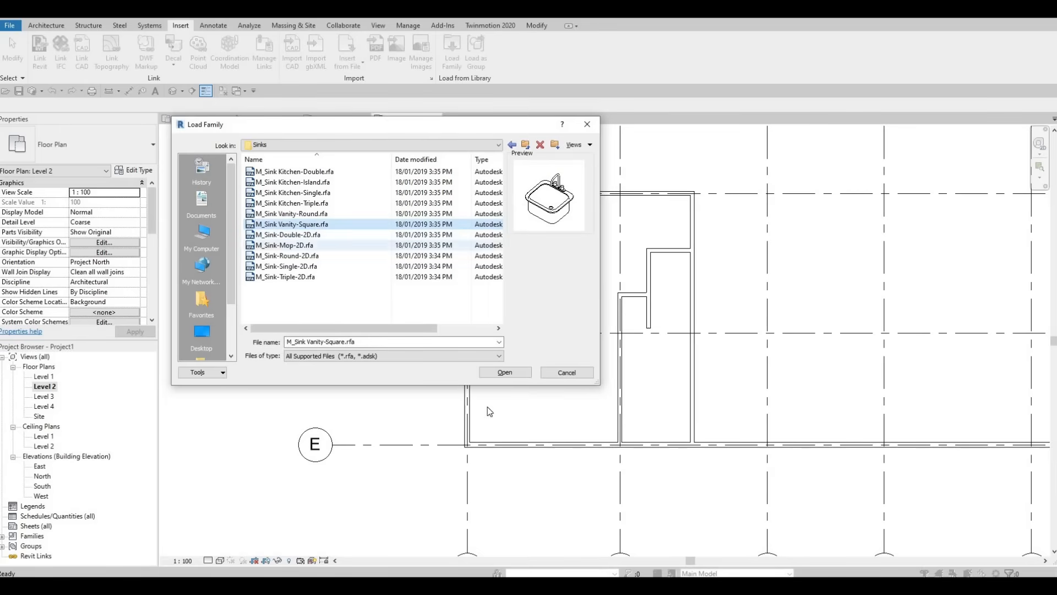
click(504, 373)
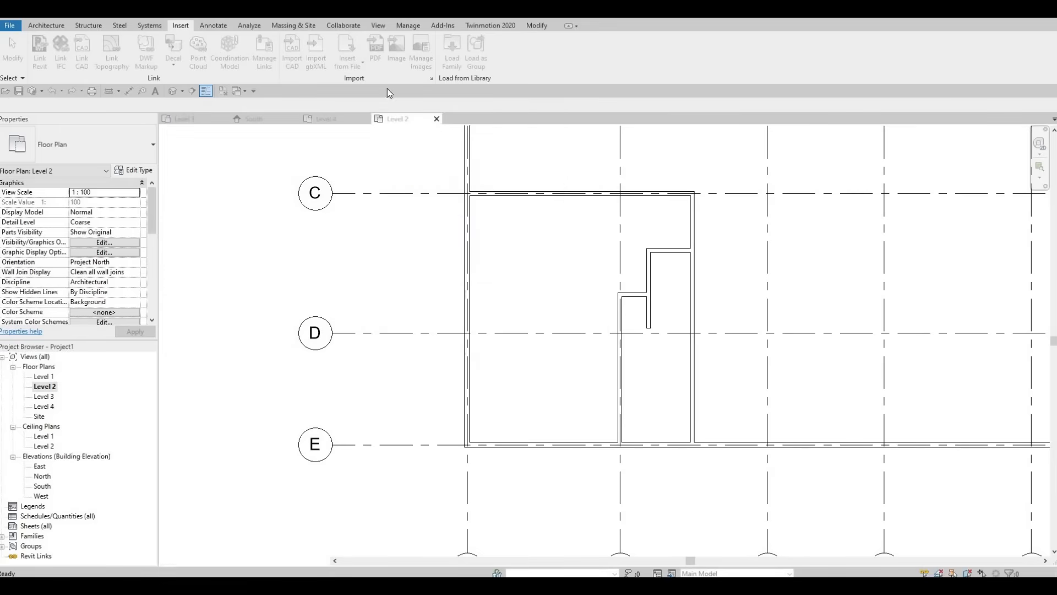
- Start loading a further family and go up from the Sinks folder to the Fixtures folder
click(451, 56)
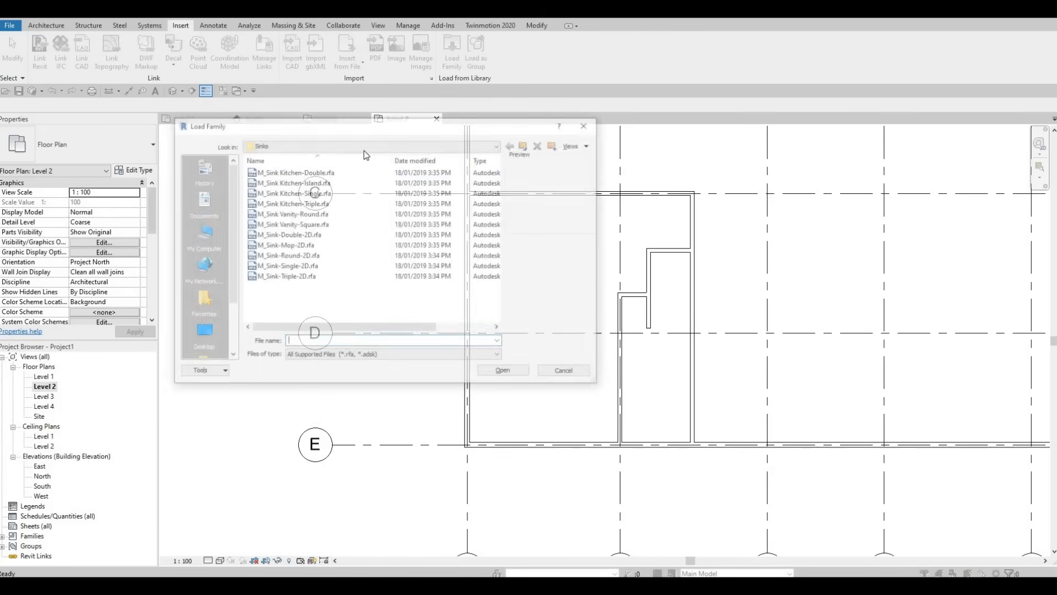
click(364, 145)
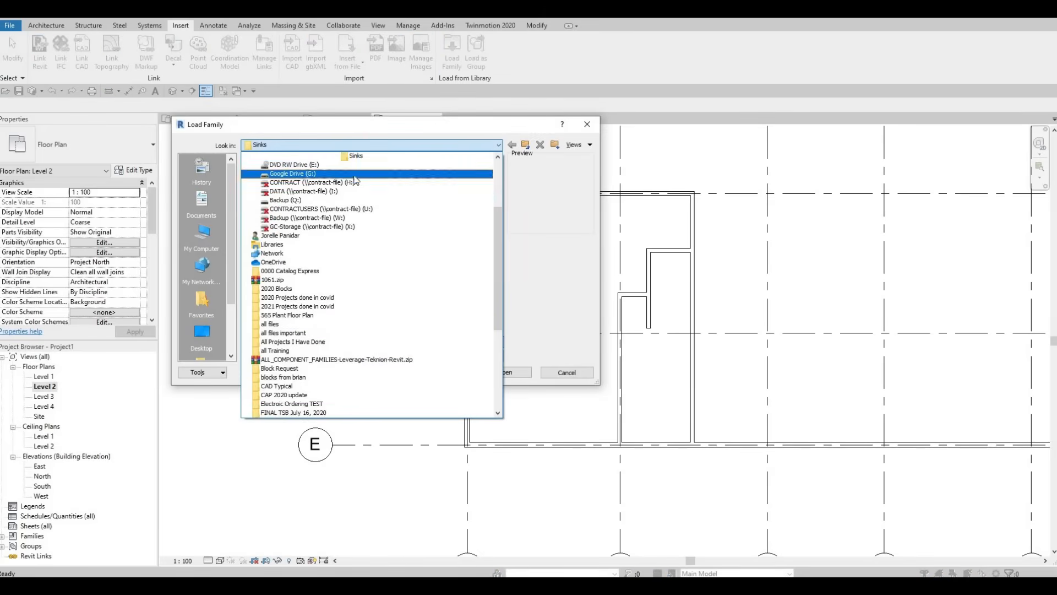
scroll(356, 175, up, 1)
click(356, 176)
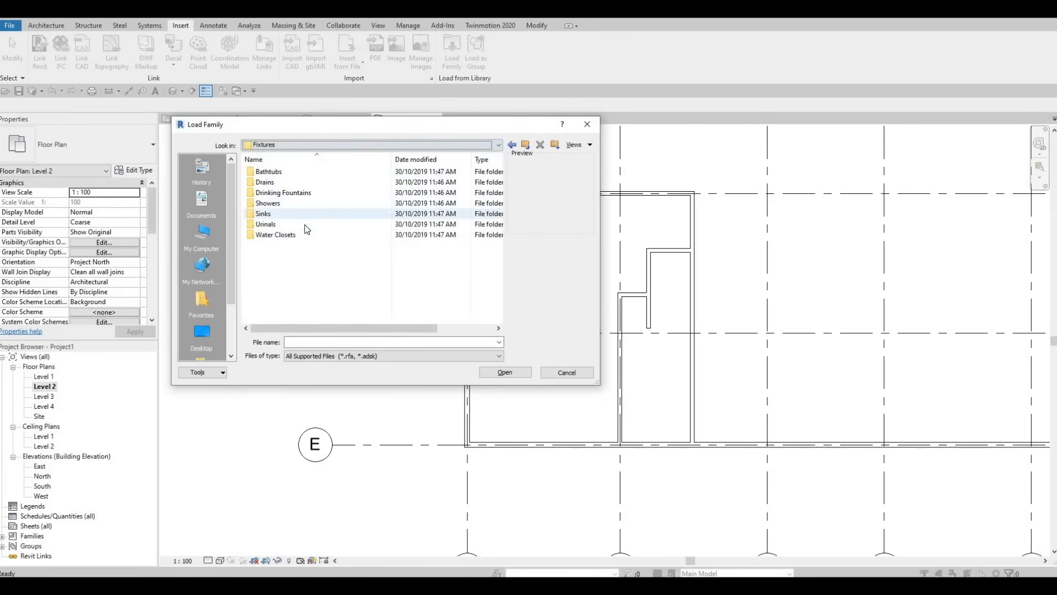
double_click(322, 222)
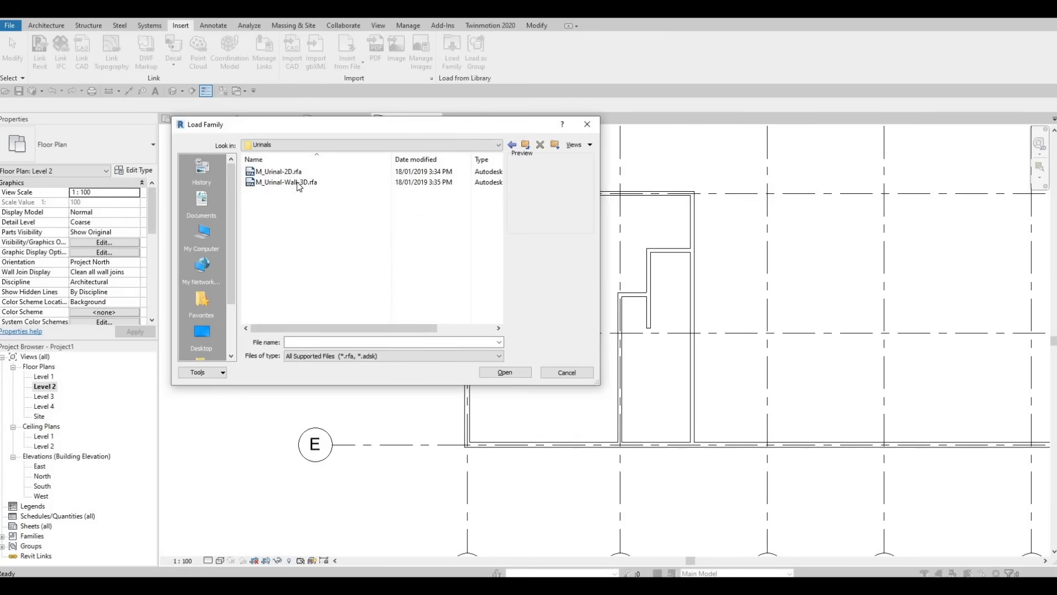
click(291, 171)
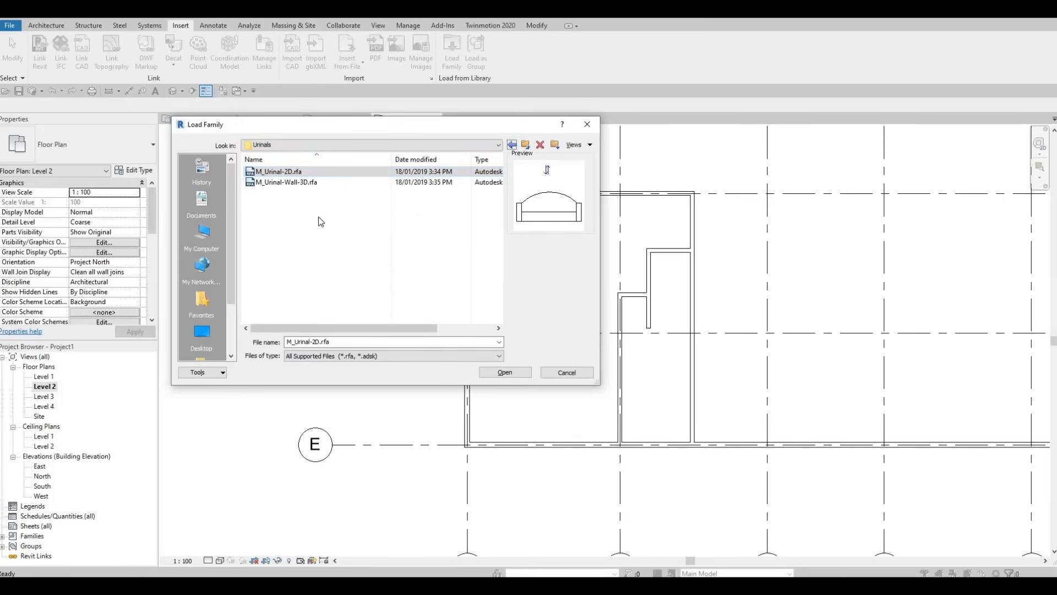
click(512, 144)
- Load the M_Toilet-Domestic-2D.rfa family from the Water Closets folder
double_click(285, 237)
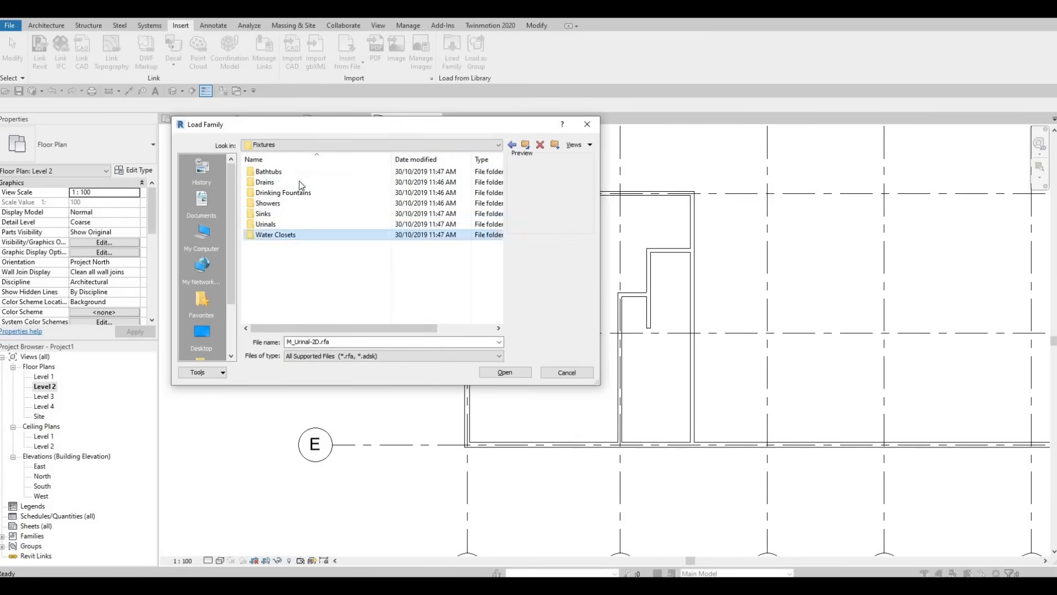
click(295, 203)
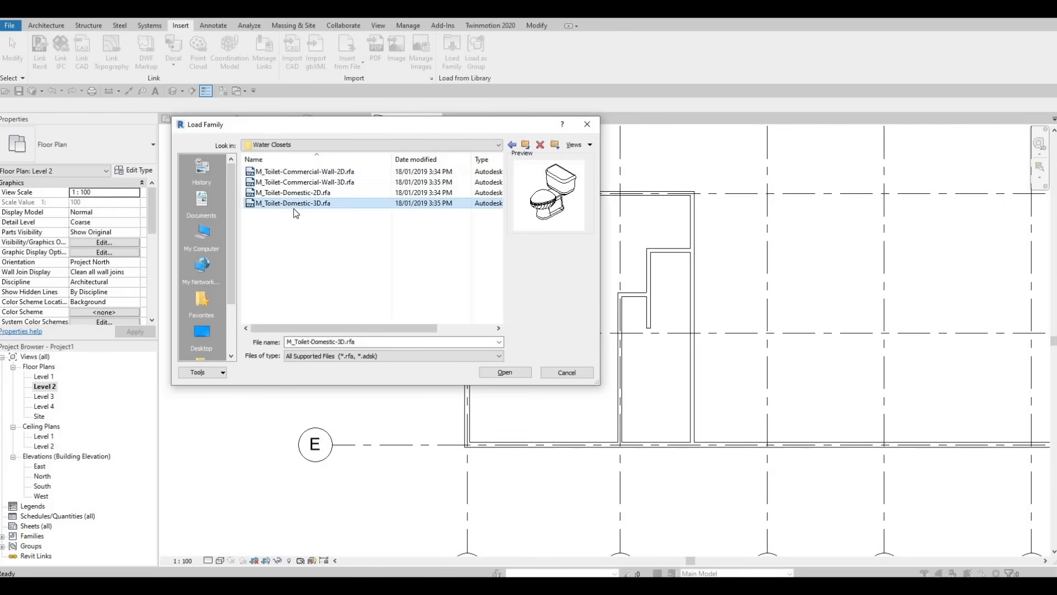
click(295, 193)
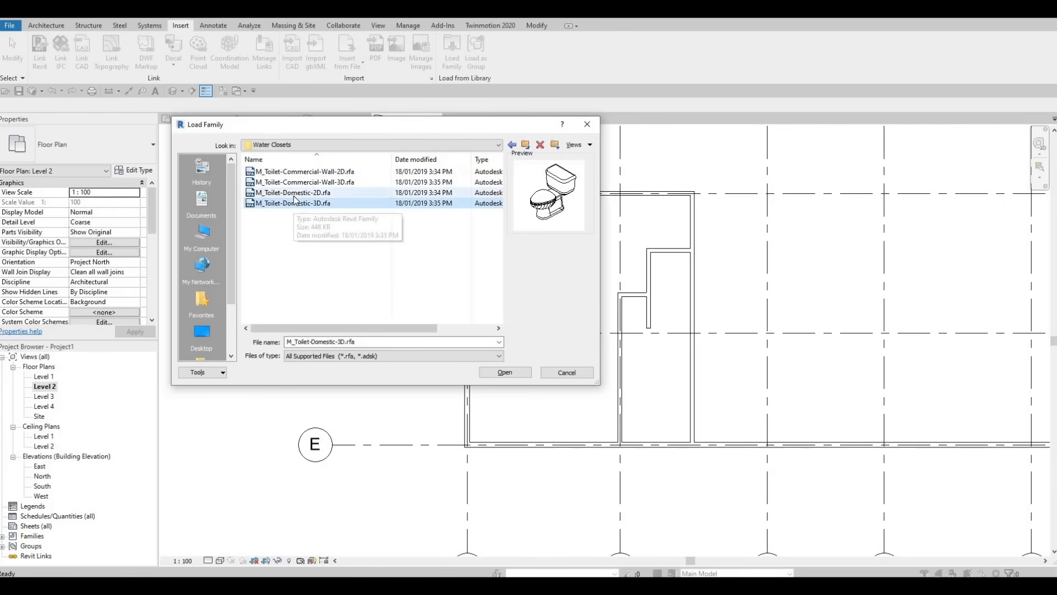
click(505, 373)
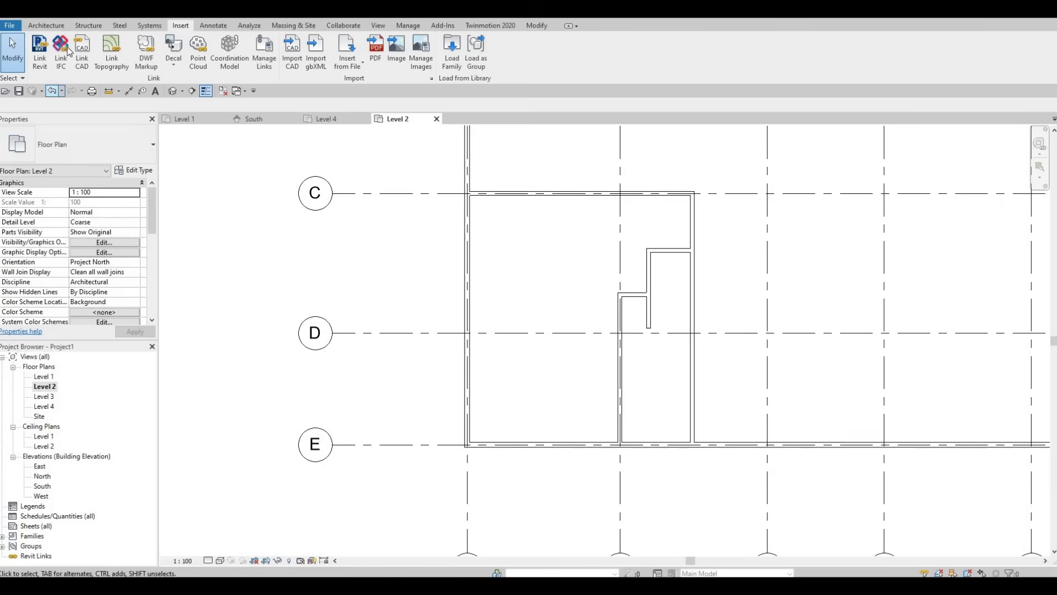
- Place an M_Toilet-Domestic-2D component on the inner side of the long interior wall between grids 2 and 3, just above grid D
click(46, 26)
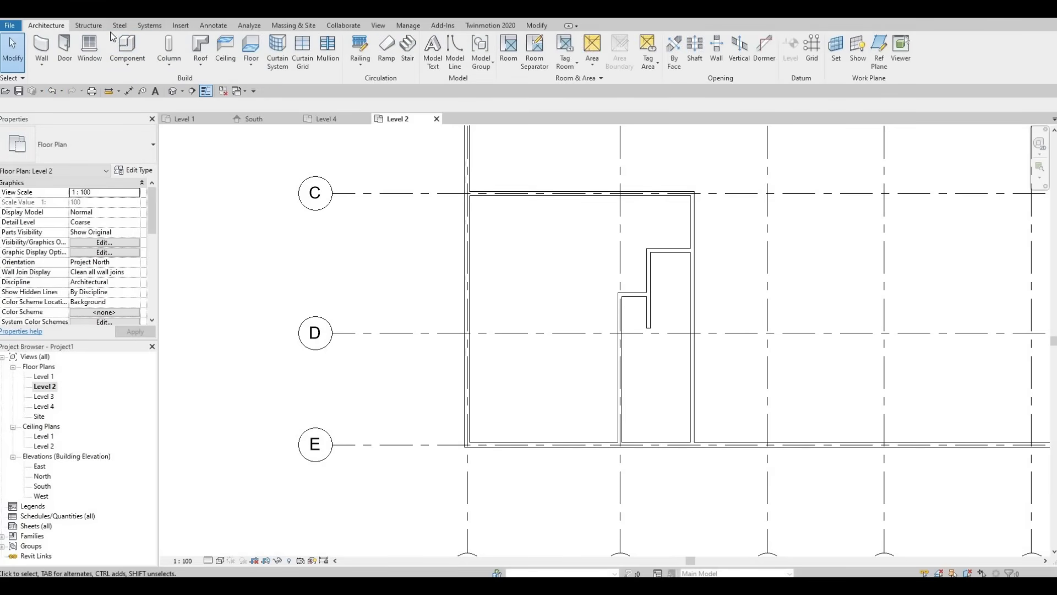
click(121, 48)
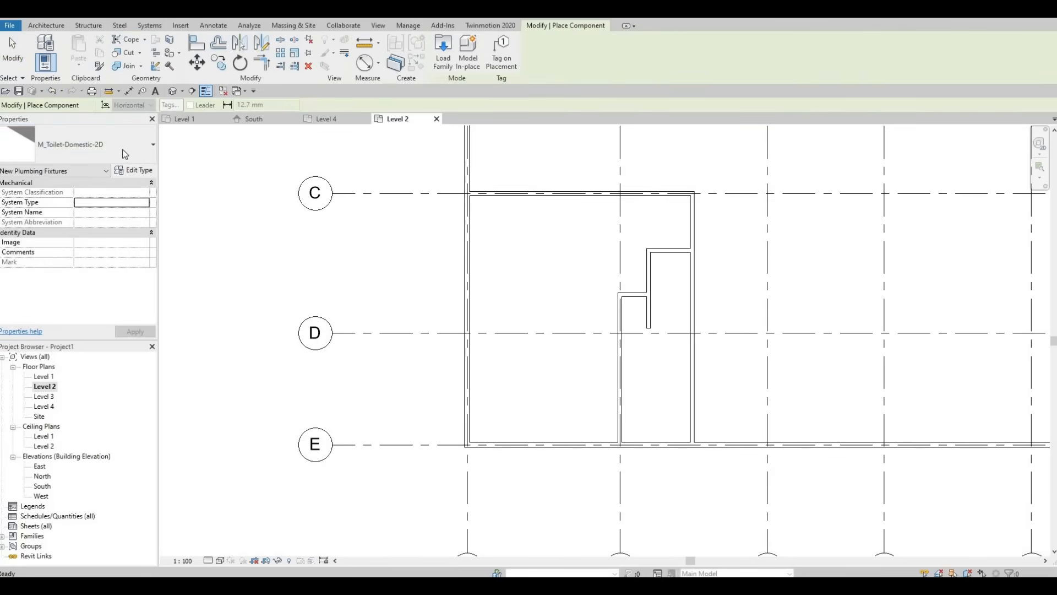
click(680, 300)
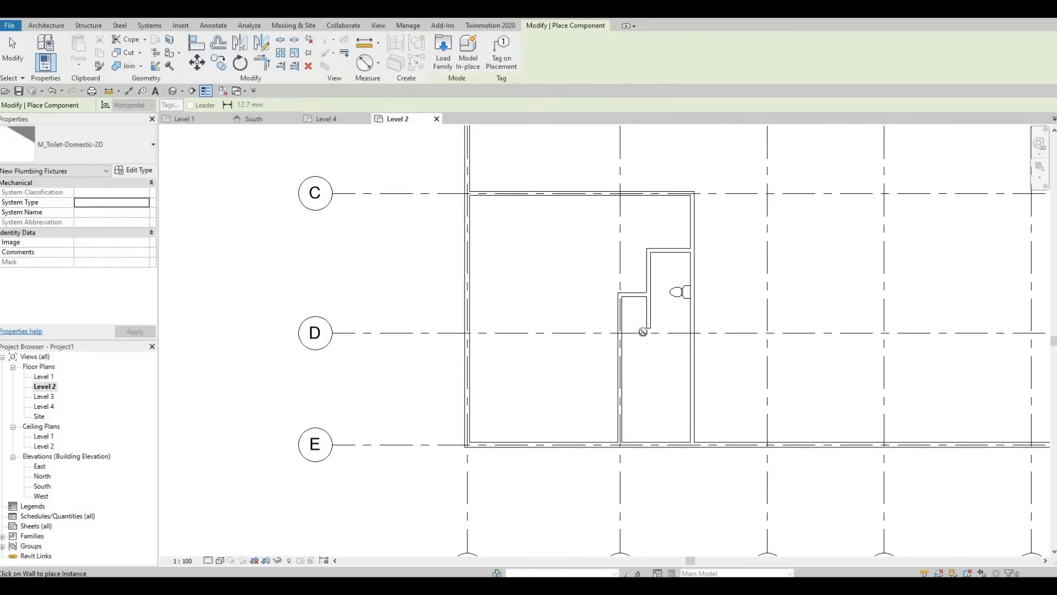
- Draw an interior wall along grid D across the narrow room, and extend the short wall beside the toilet down to it
key(Escape)
key(Escape)
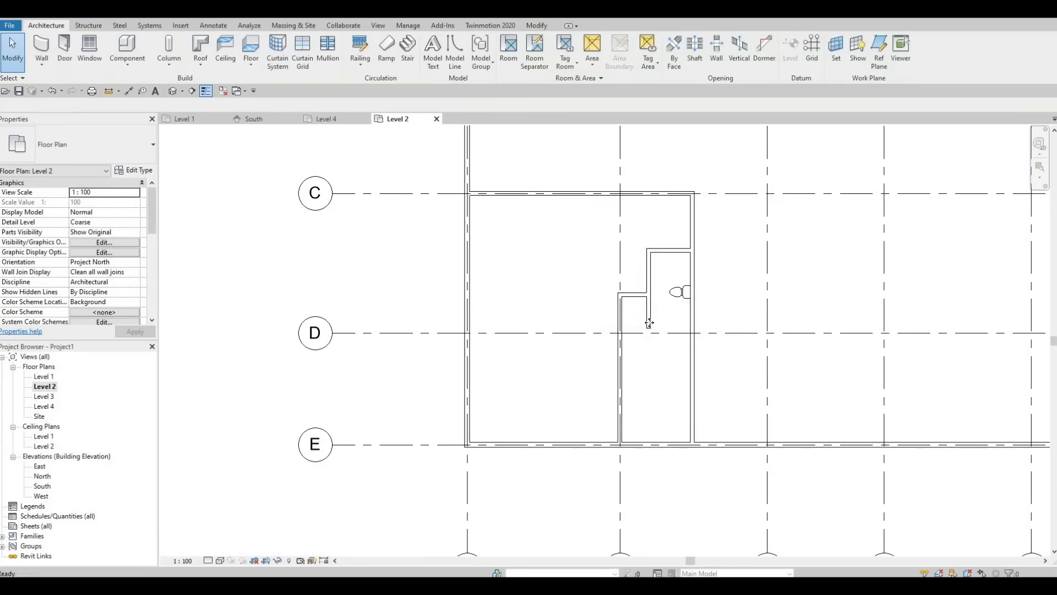
click(649, 289)
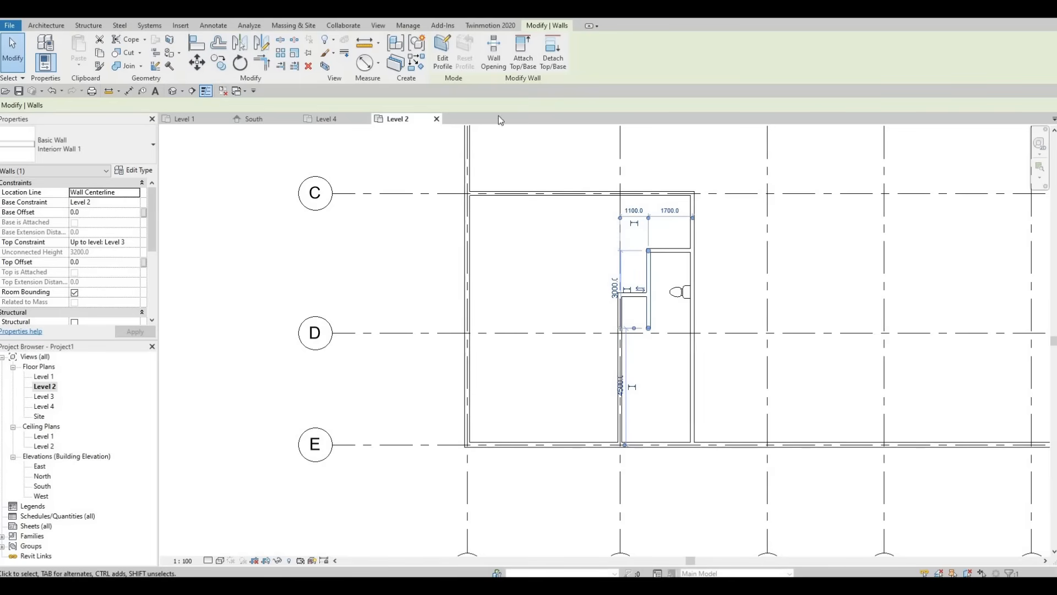
key(w)
key(a)
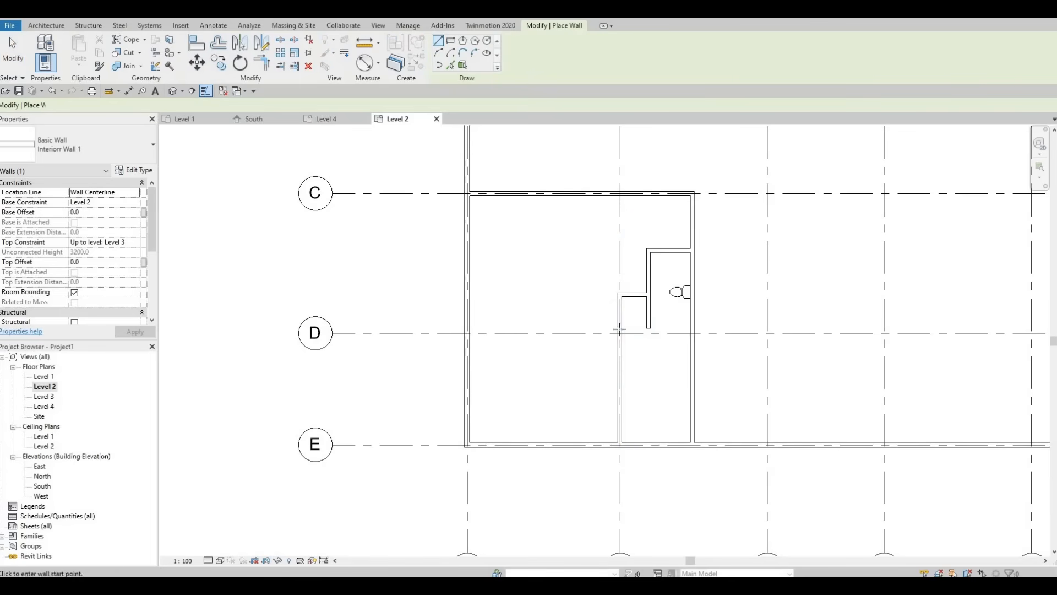
click(620, 332)
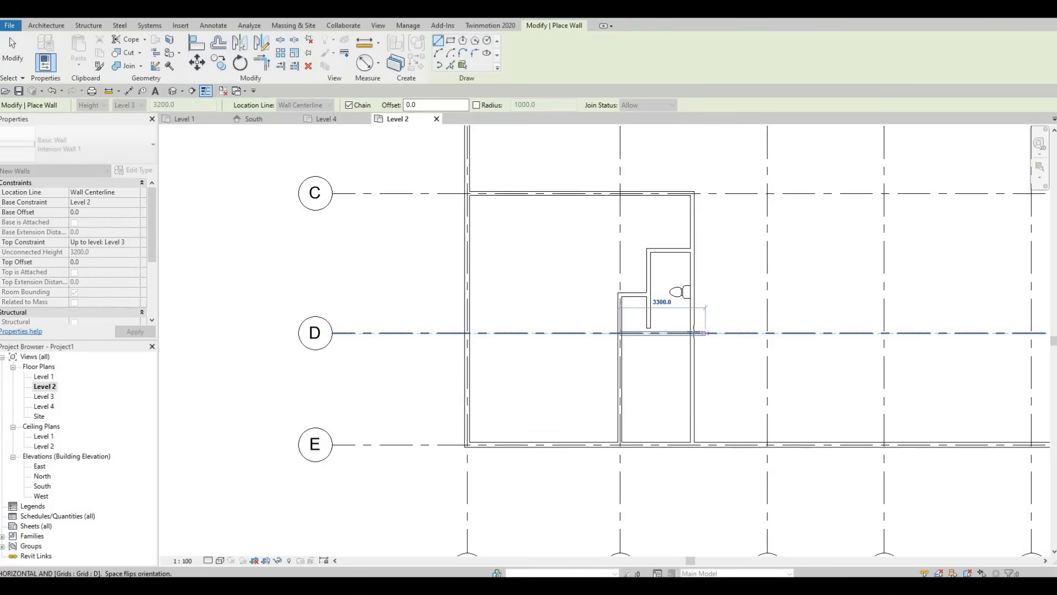
click(647, 326)
key(Escape)
key(Escape)
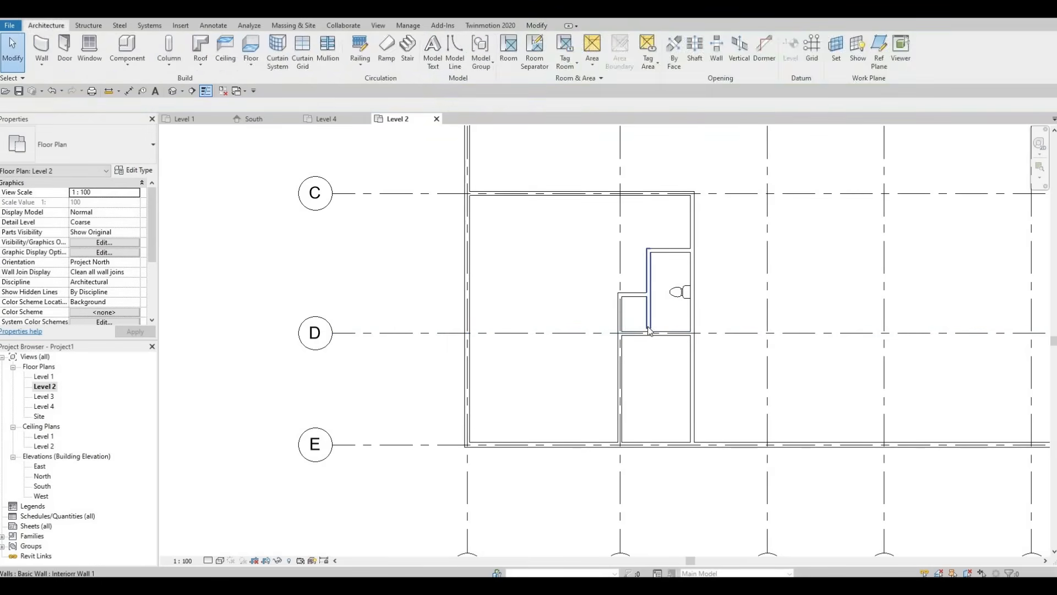
click(649, 331)
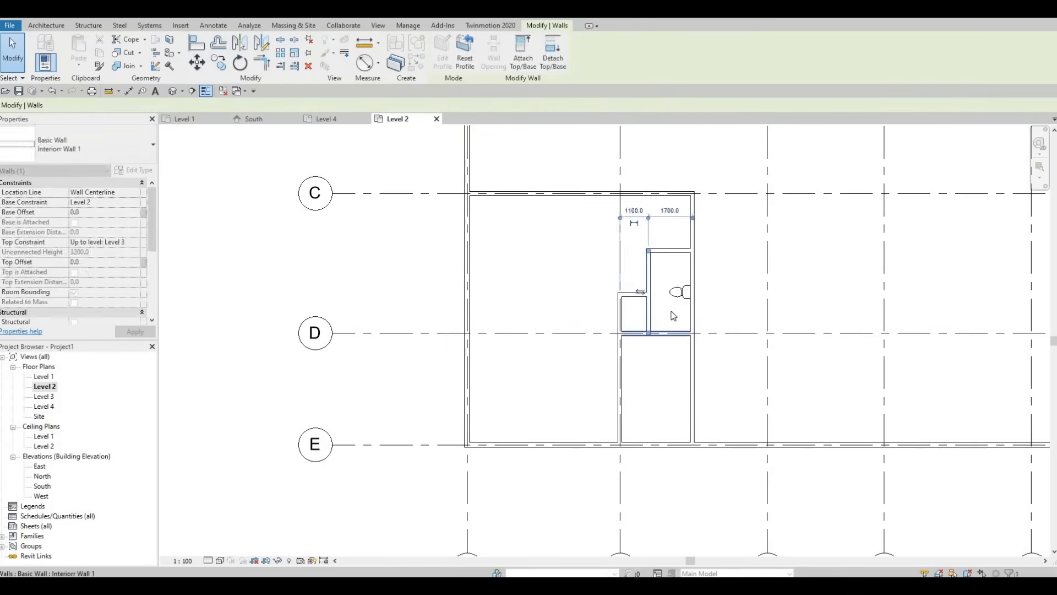
key(Escape)
- Place an M_Tub-Rectangular-2D component on the grid D wall, filling the bathroom's width below the toilet
scroll(583, 304, up, 1)
click(126, 48)
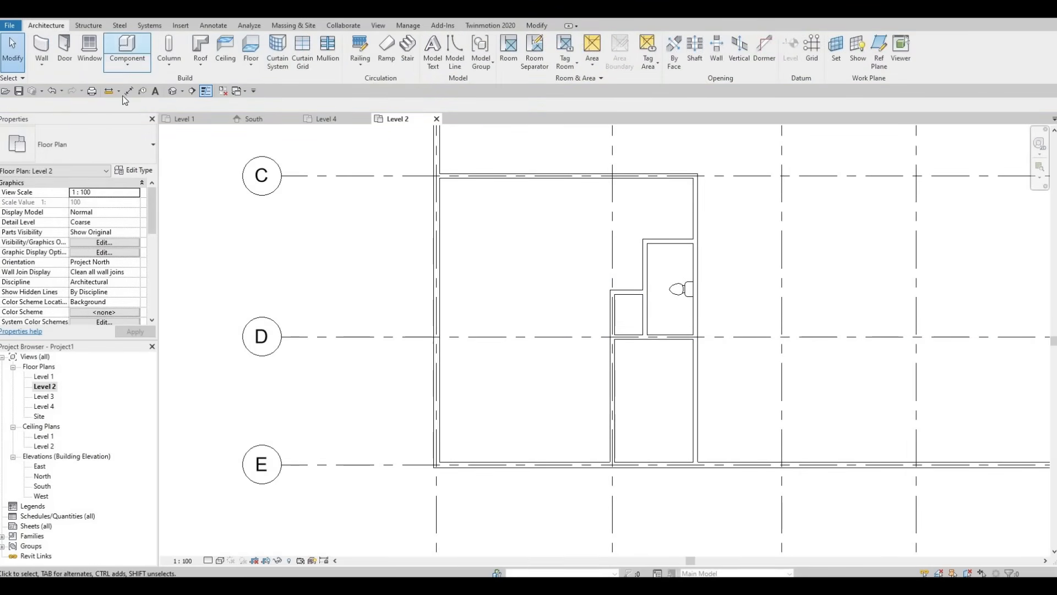
click(94, 144)
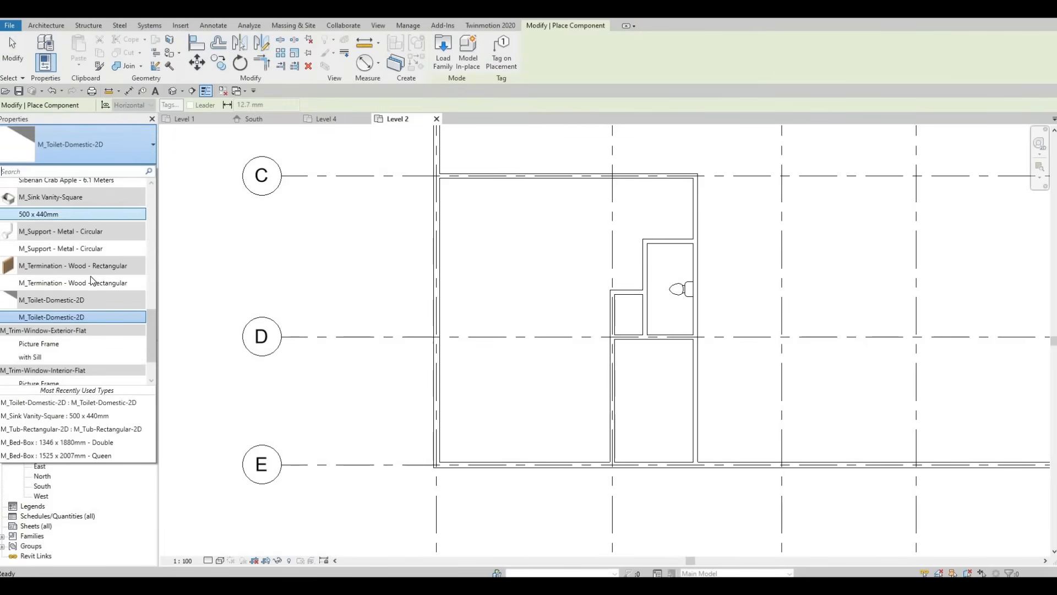
scroll(86, 305, down, 1)
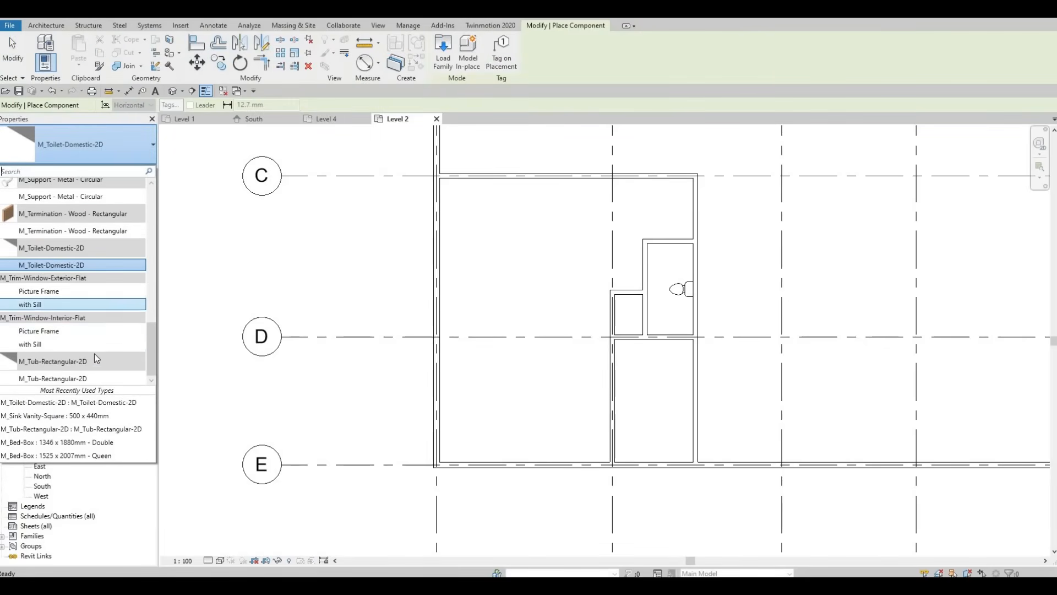
click(81, 378)
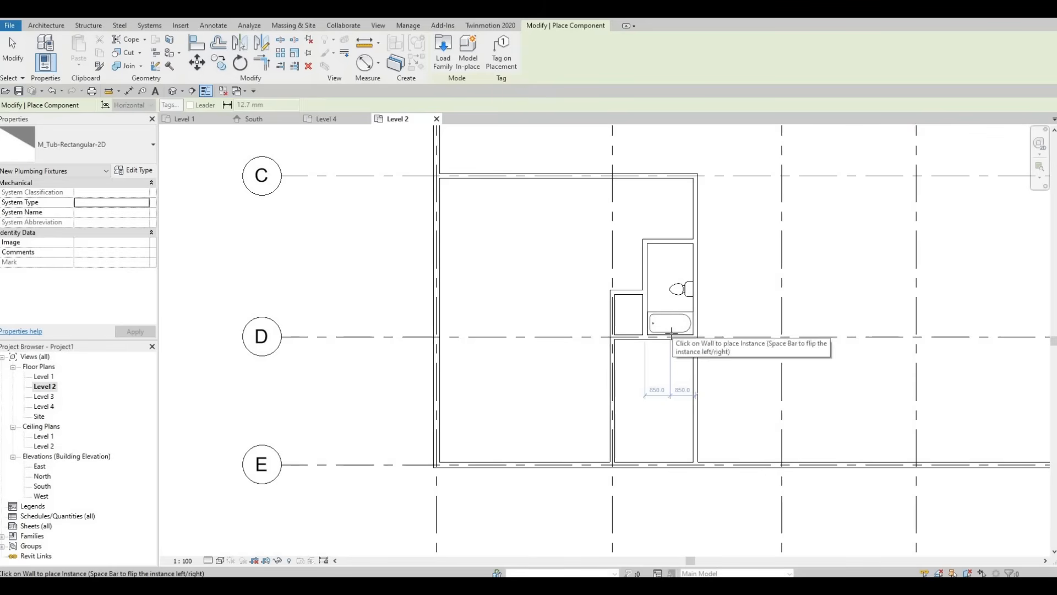
click(671, 355)
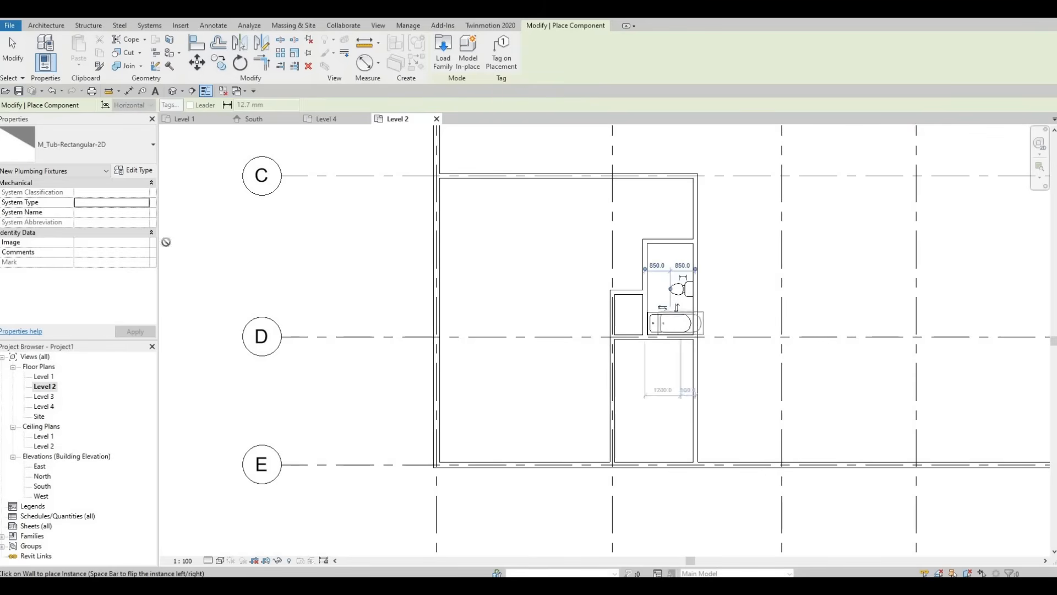
- Place an M_Sink Vanity-Square 500 x 440mm on the long interior wall, just above the toilet
scroll(675, 325, up, 3)
click(91, 151)
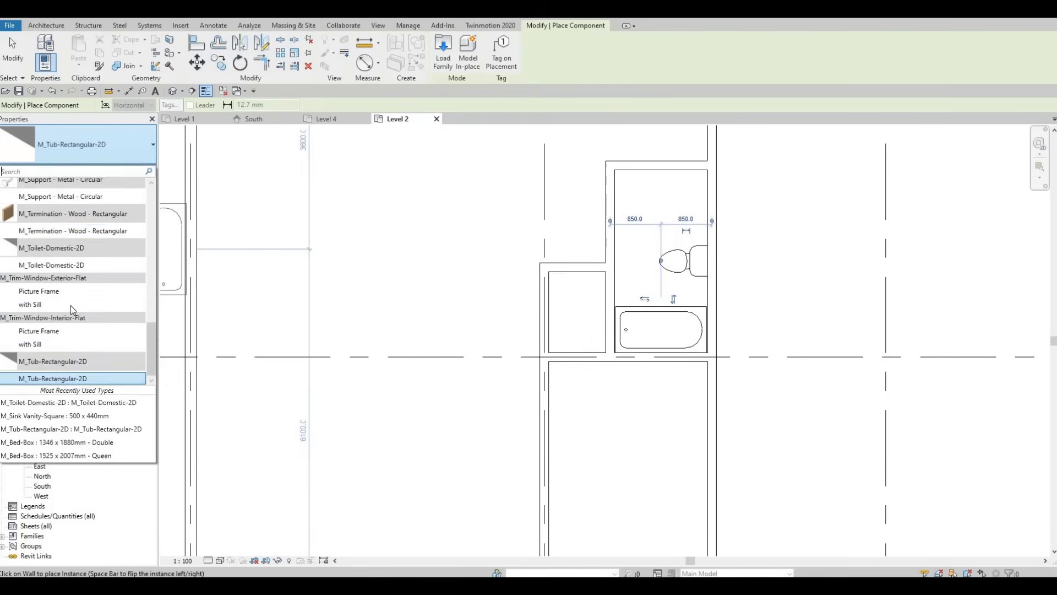
scroll(71, 307, up, 5)
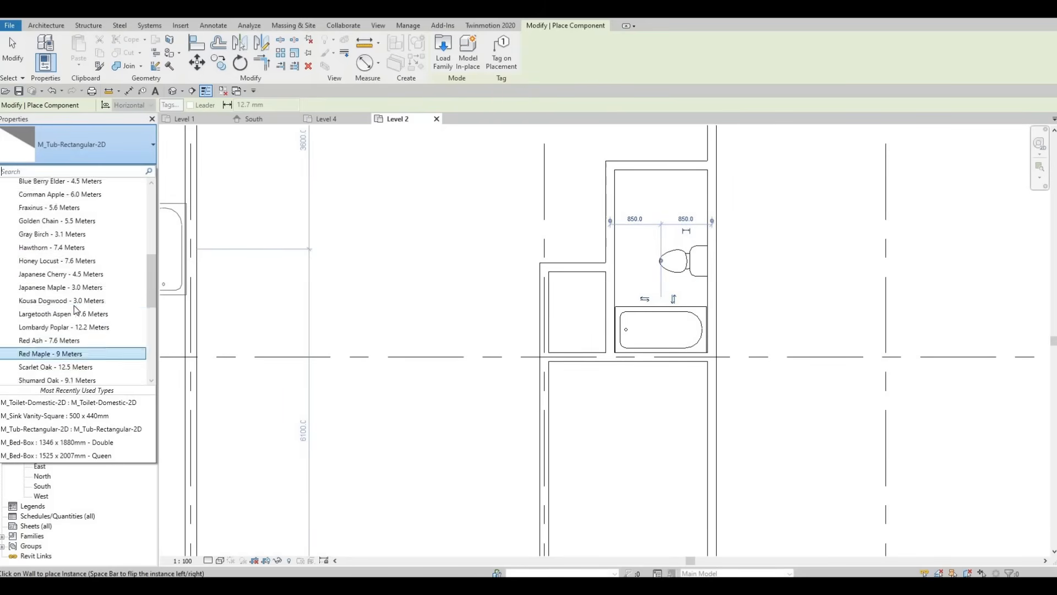
scroll(74, 308, down, 7)
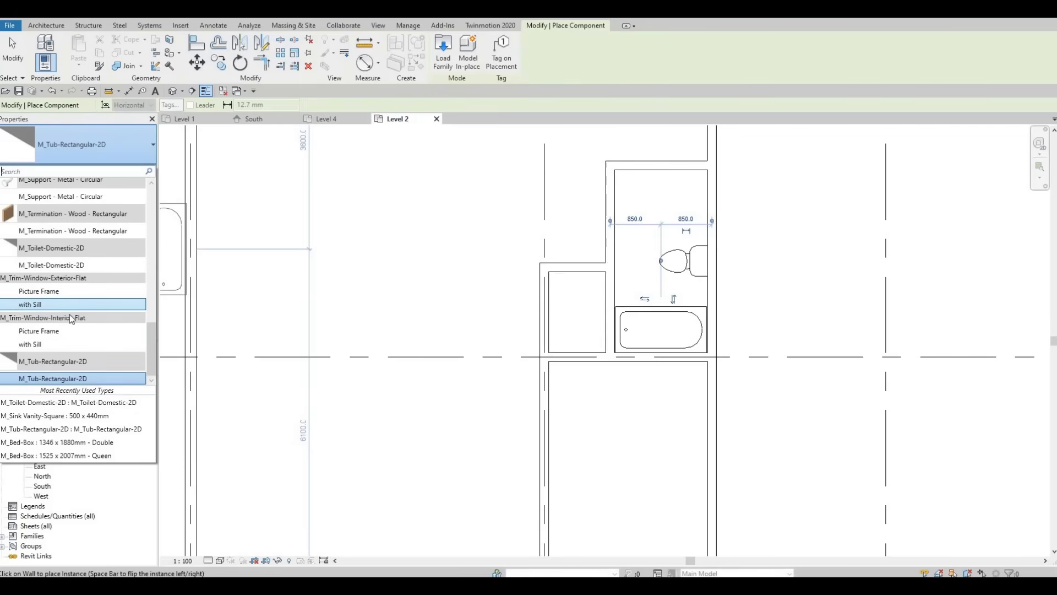
scroll(71, 318, up, 5)
click(48, 215)
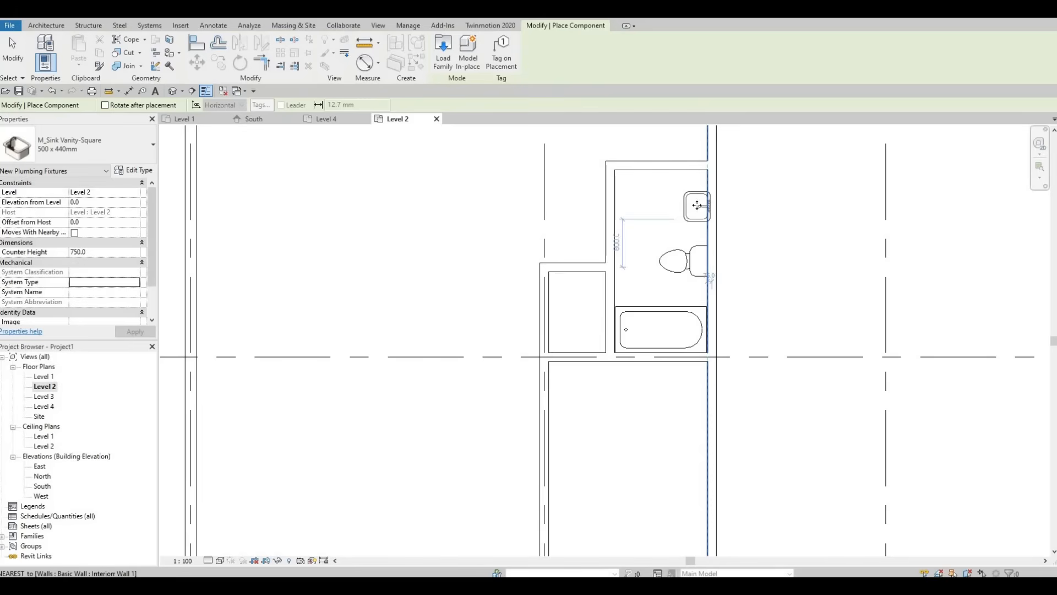
click(697, 214)
key(Escape)
key(Escape)
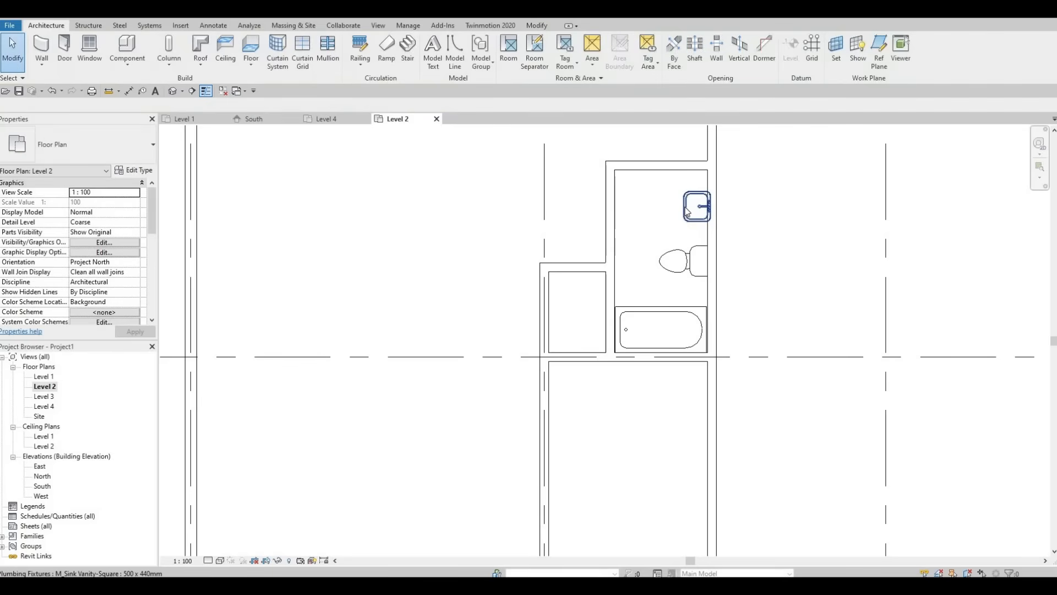
- Adjust the vanity sink so that its back sits flush against the inner face of the long wall
click(687, 213)
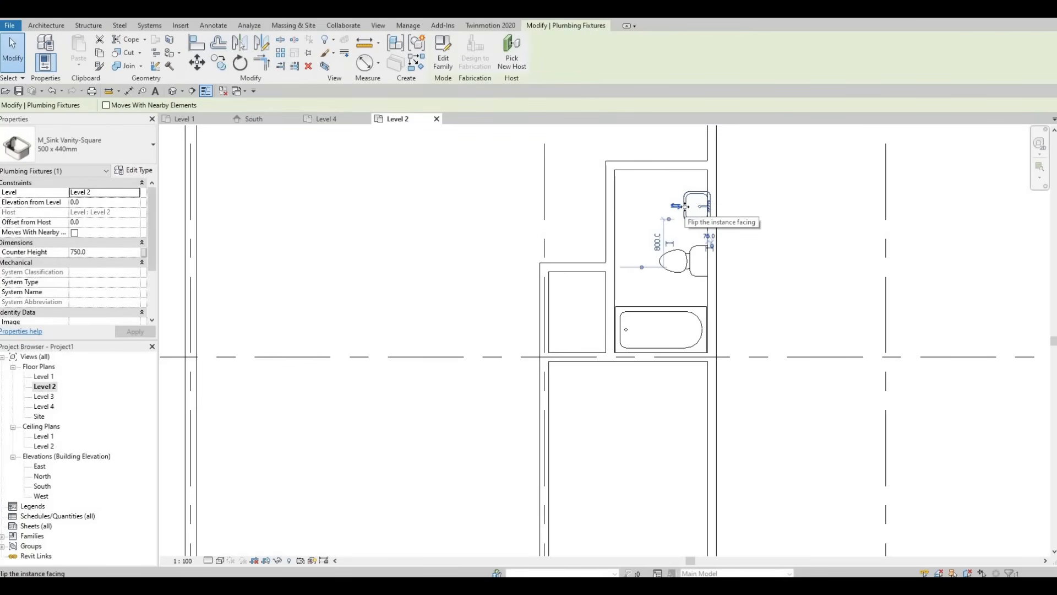
click(685, 207)
key(Escape)
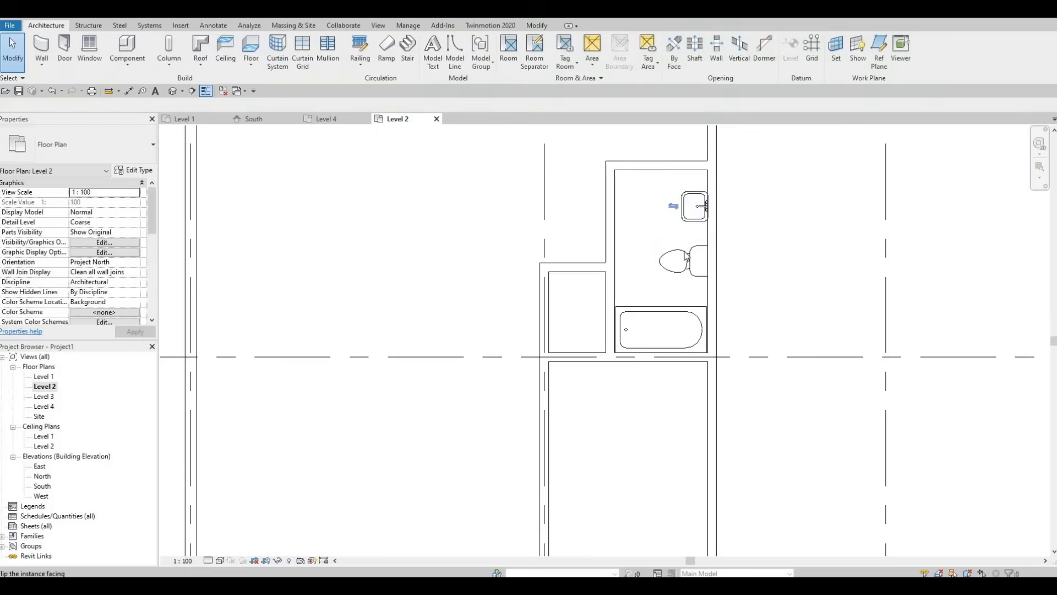
click(683, 259)
key(Escape)
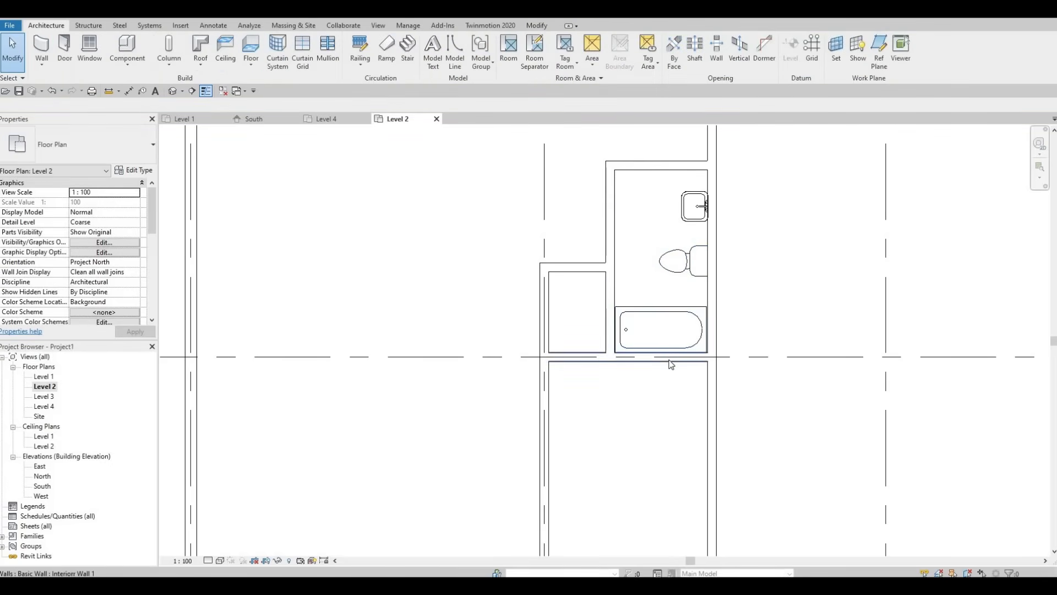
- Nudge the wall below the bathtub up to 240 mm above grid D
click(670, 361)
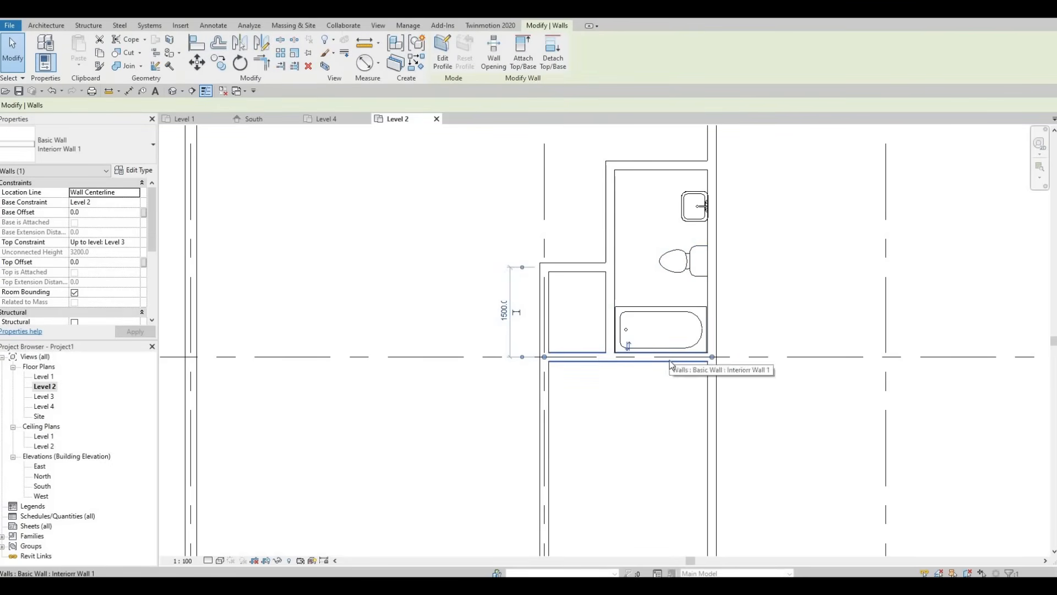
key(Up)
key(Up)
key(Up)
key(Up)
key(Up)
key(Up)
key(Up)
key(Up)
key(Up)
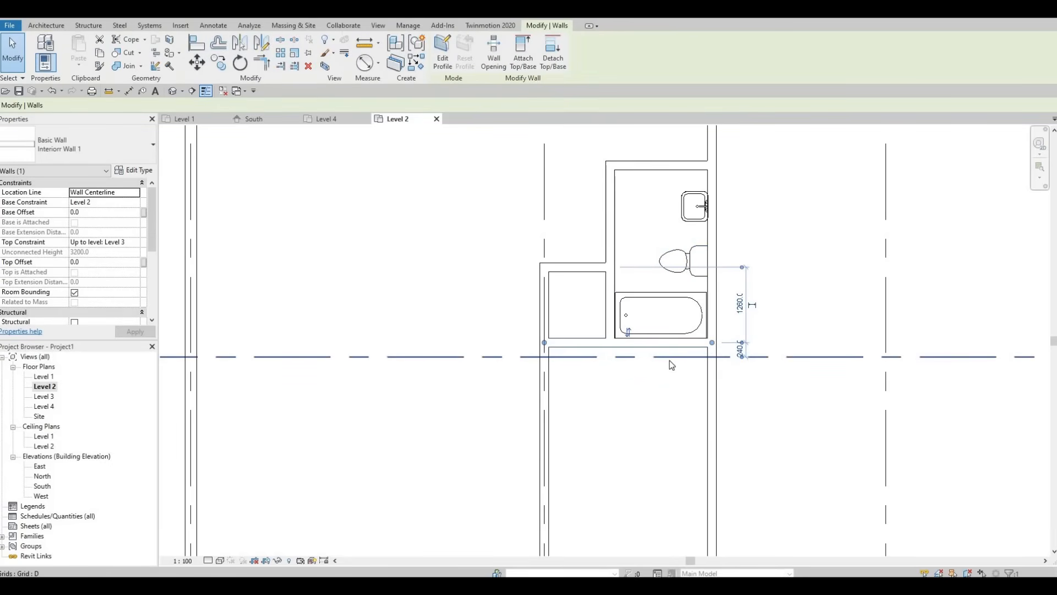
- Nudge the toilet up to about 1560 mm below the bathroom's upper wall
click(695, 272)
key(Up)
key(Up)
key(Up)
key(Up)
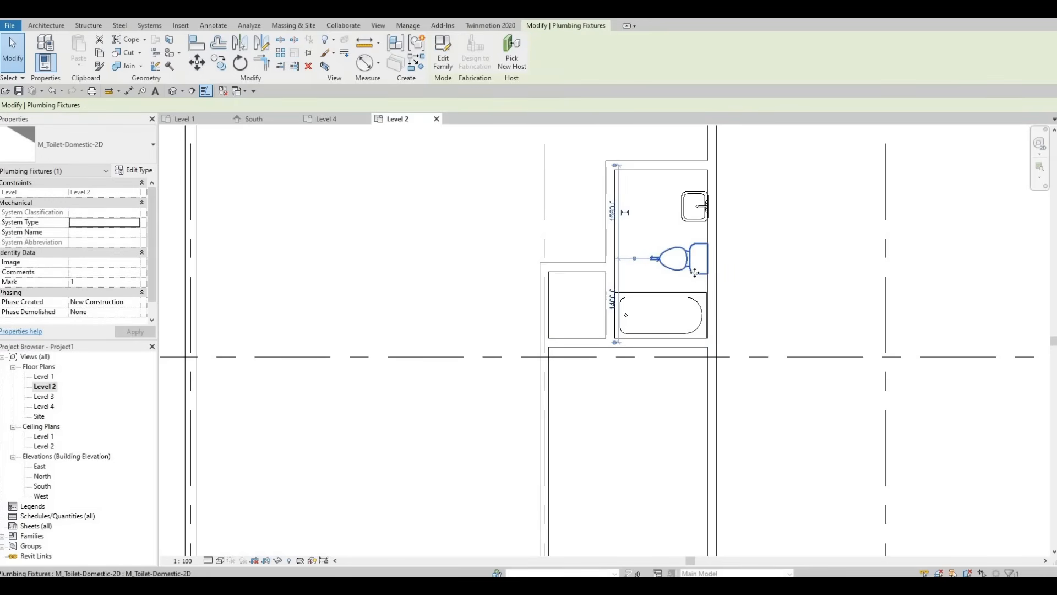
key(Escape)
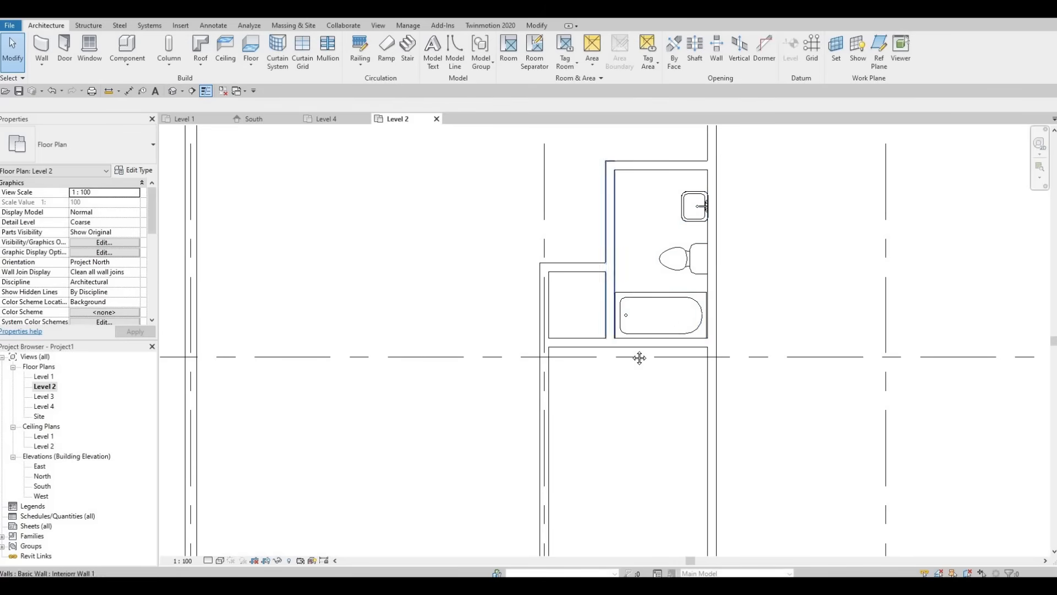
- Place M_Single-Flush 0762 x 2032mm doors in the long wall 600 mm below grid C and in the bathroom's upper wall
scroll(627, 331, down, 1)
middle_drag(659, 404, 679, 336)
scroll(666, 319, down, 1)
middle_drag(691, 232, 688, 322)
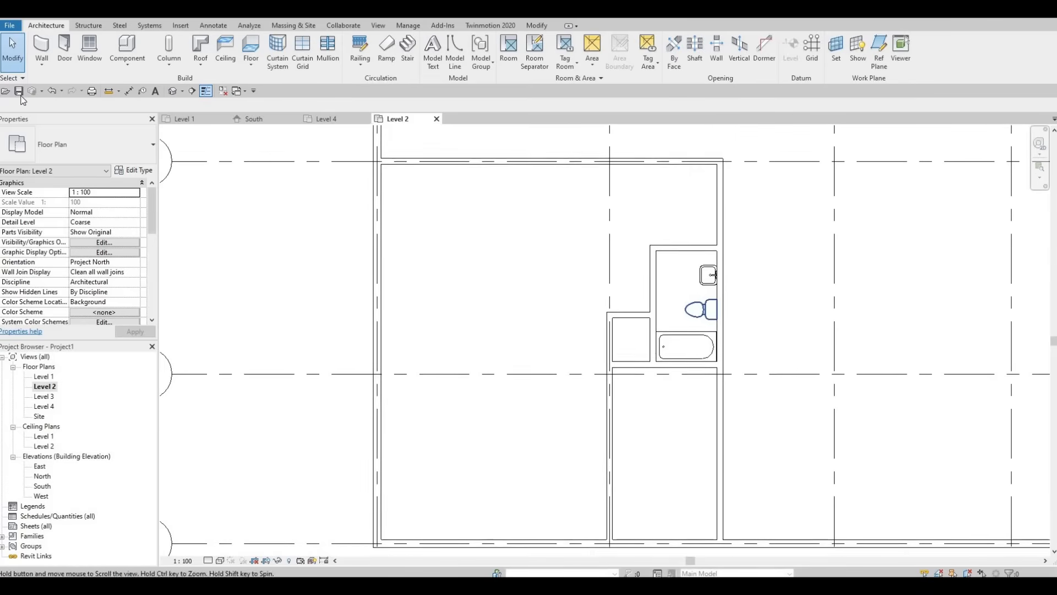
click(69, 46)
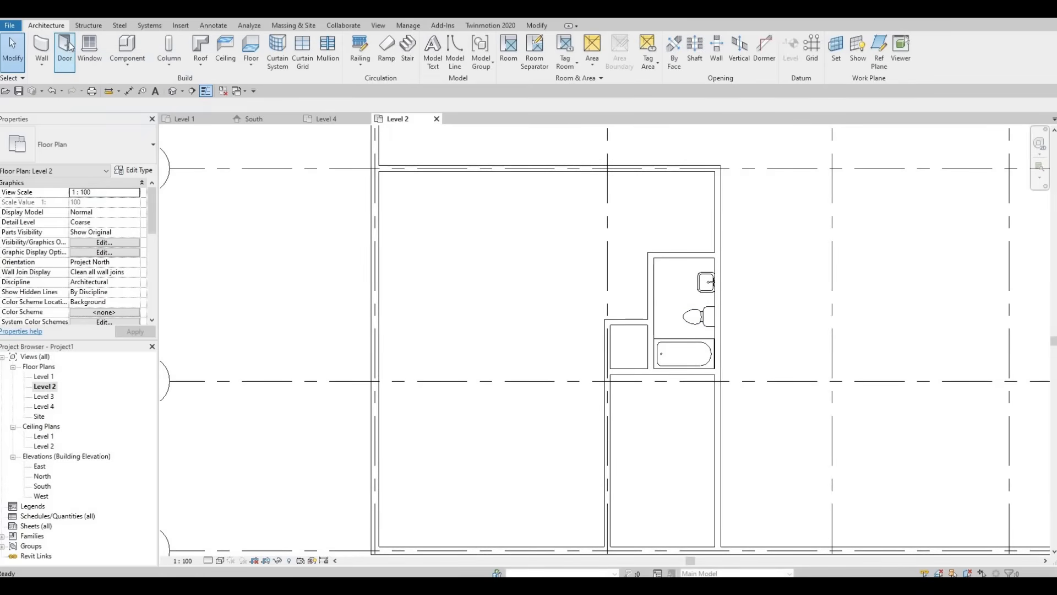
click(83, 132)
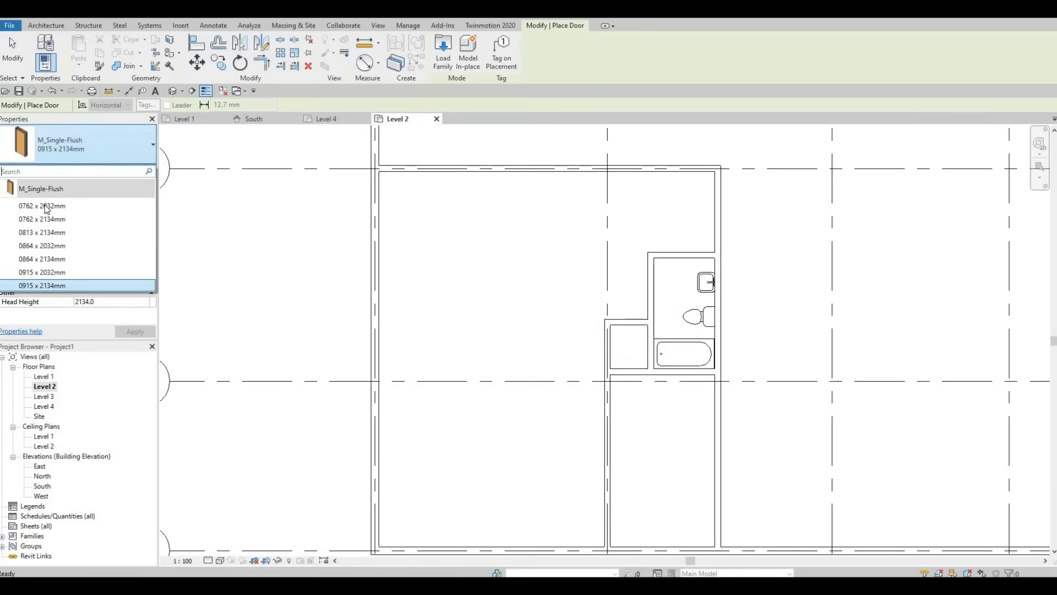
click(605, 201)
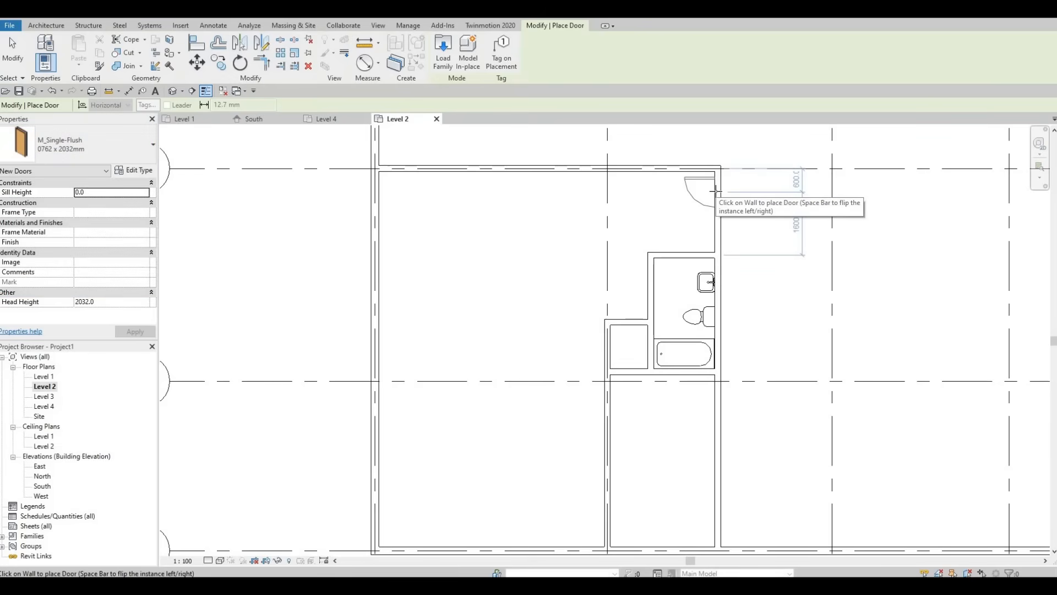
click(716, 191)
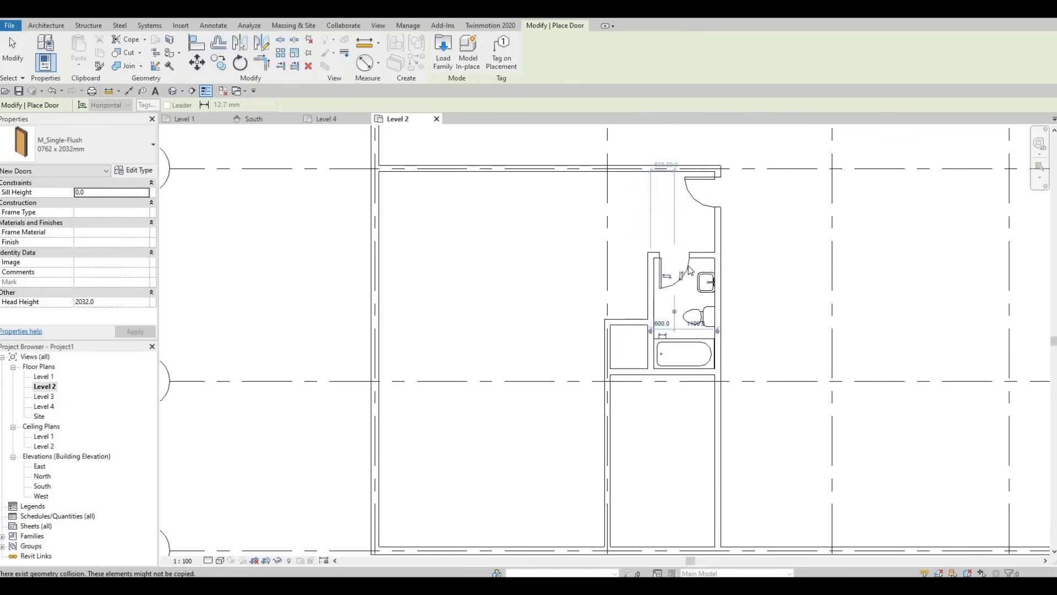
key(Escape)
key(Escape)
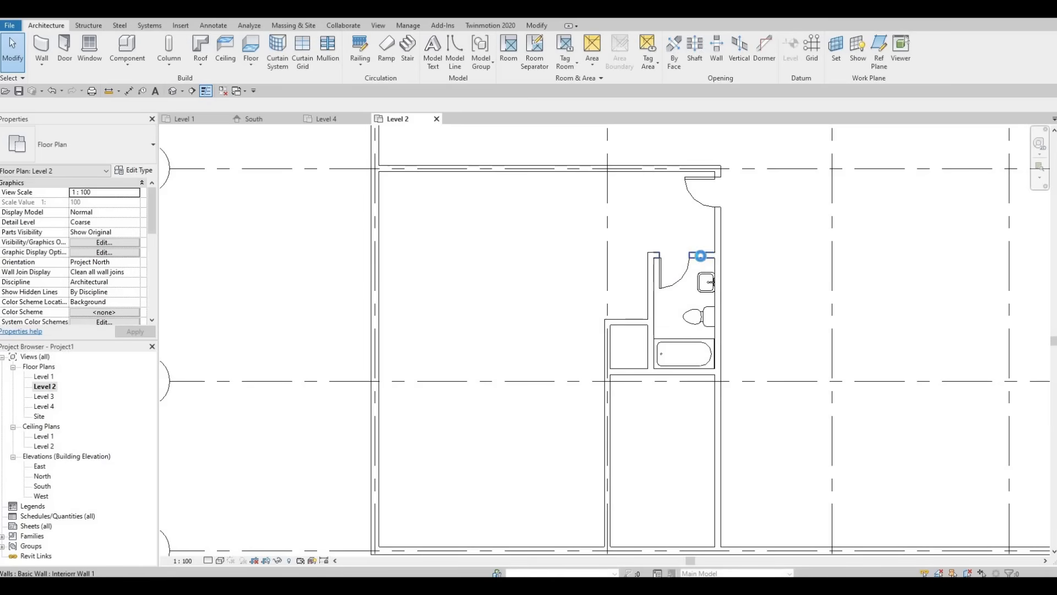
- Move the bathroom's upper wall, with its door, up to about 1400 mm below grid C
click(700, 256)
mouse_move(700, 256)
mouse_down()
mouse_move(700, 236)
mouse_move(703, 261)
mouse_up()
key(Up)
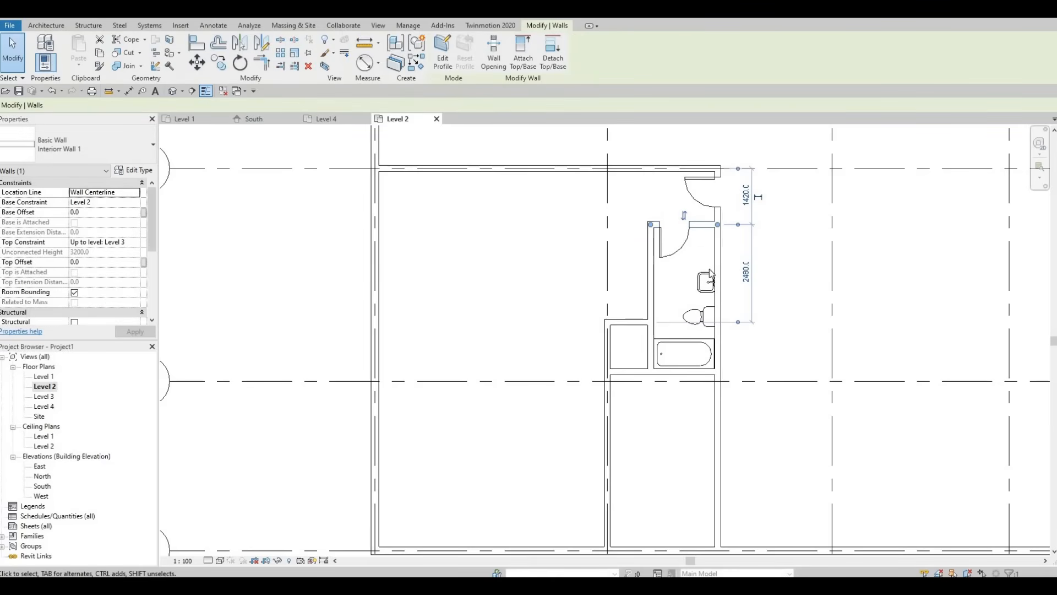
- Nudge the vanity sink up along the long wall, close to the bathroom's upper wall
click(709, 280)
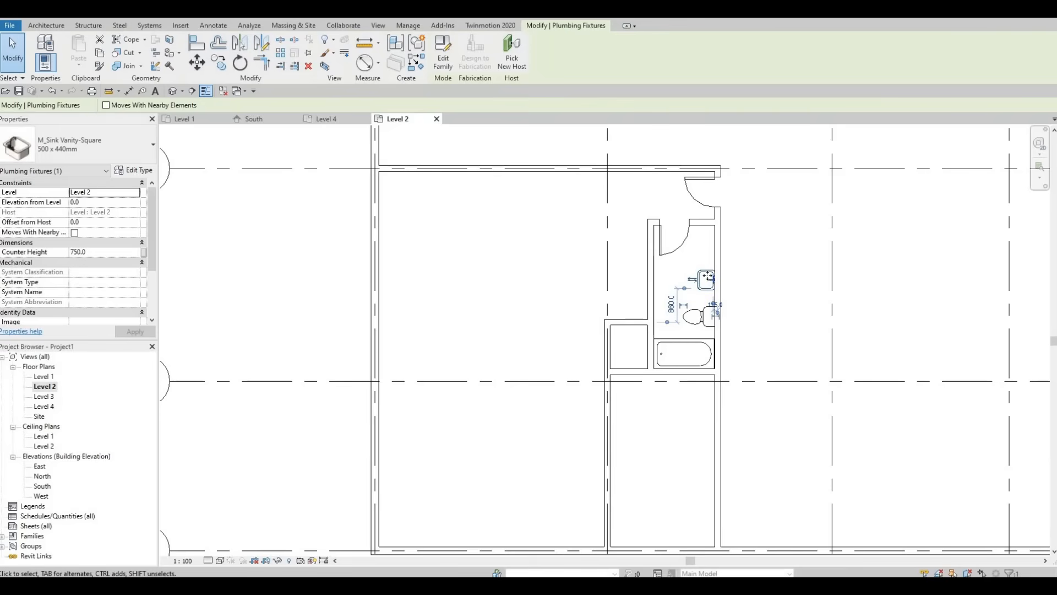
key(Up)
key(Up)
key(Up)
key(Up)
key(Up)
key(Up)
key(Up)
key(Up)
key(Up)
key(Up)
key(Up)
key(Up)
key(Up)
key(Up)
key(Up)
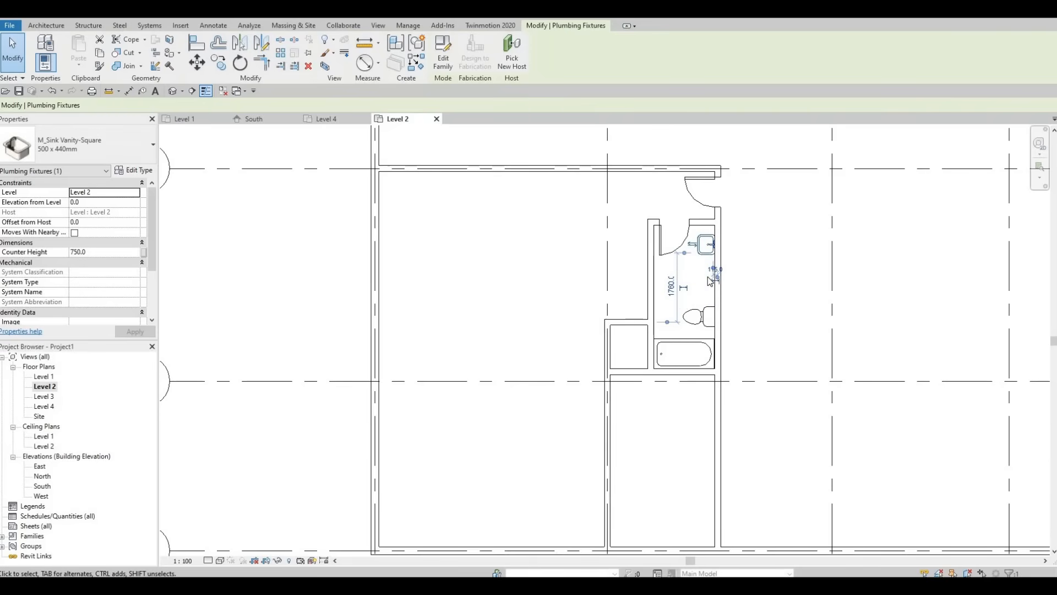
- Nudge the toilet up to 1500 mm below the bathroom's upper wall
click(708, 310)
key(Up)
key(Up)
key(Up)
key(Up)
key(Up)
key(Up)
key(Up)
key(Up)
key(Up)
key(Up)
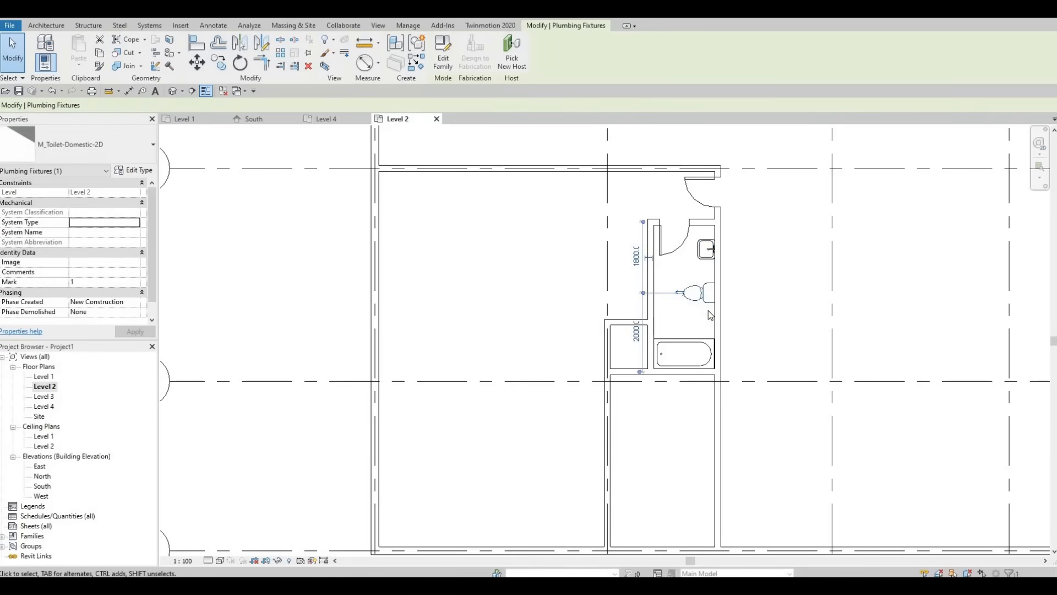
key(Up)
key(Up)
- Nudge the wall below the bathtub, with the tub, up to about 5140 mm above the lower exterior wall
click(701, 345)
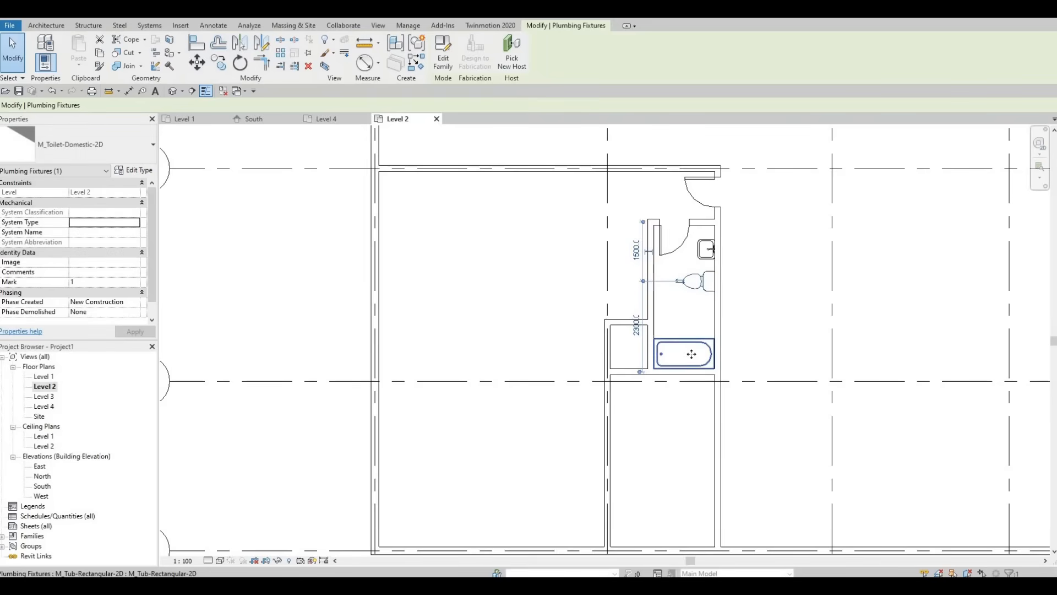
click(644, 375)
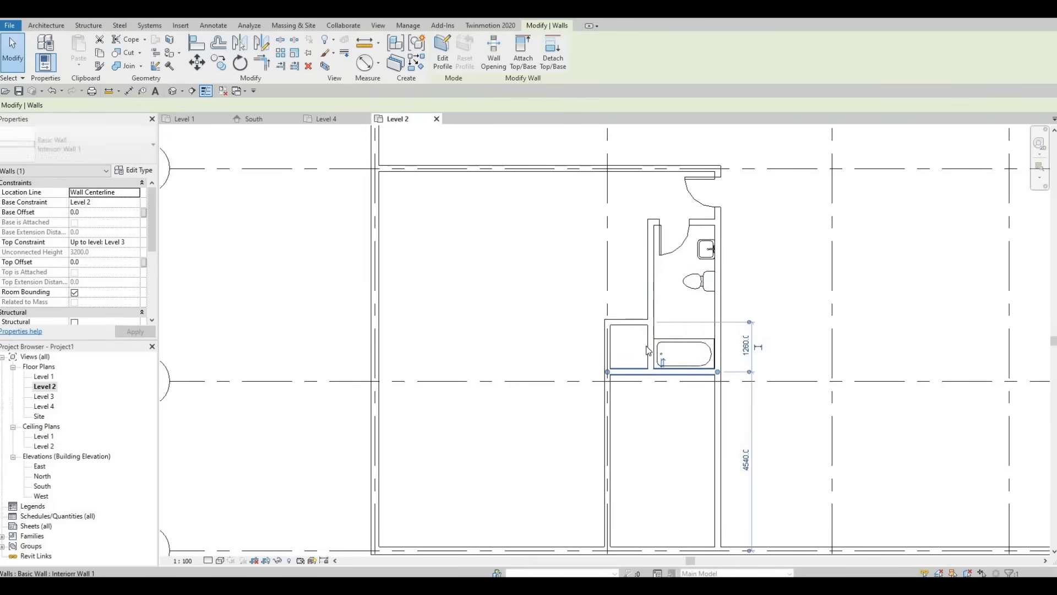
key(Up)
key(Up)
key(Up)
key(Up)
key(Up)
key(Up)
key(Up)
key(Up)
key(Up)
key(Up)
key(Up)
key(Up)
key(Up)
key(Up)
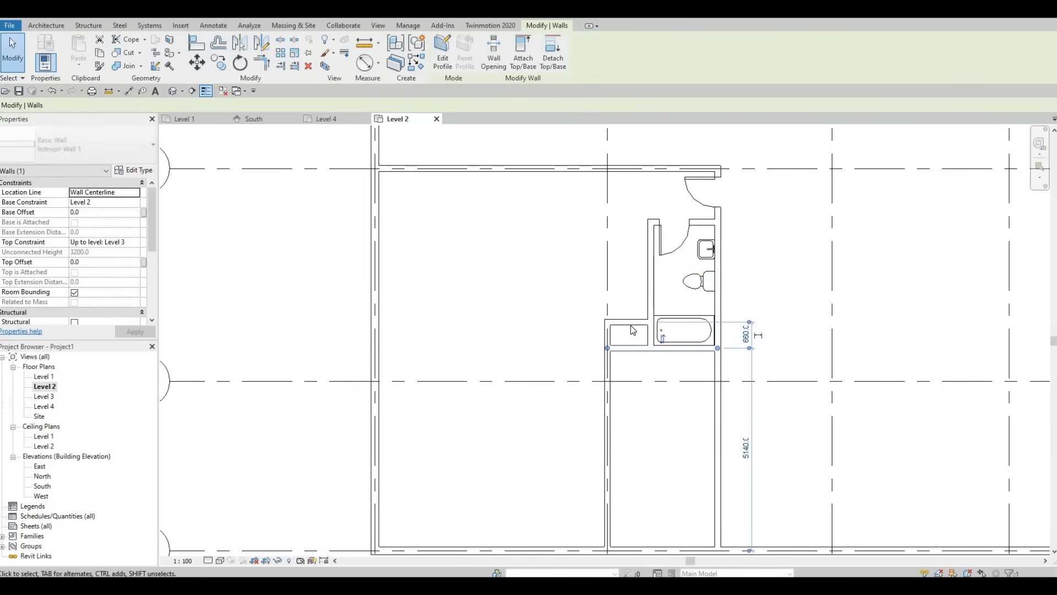
- Nudge the upper wall of the small closet beside the tub up to 1880 mm below the bathroom's upper wall
click(639, 321)
key(Up)
key(Up)
key(Up)
key(Up)
key(Up)
key(Up)
key(Up)
key(Up)
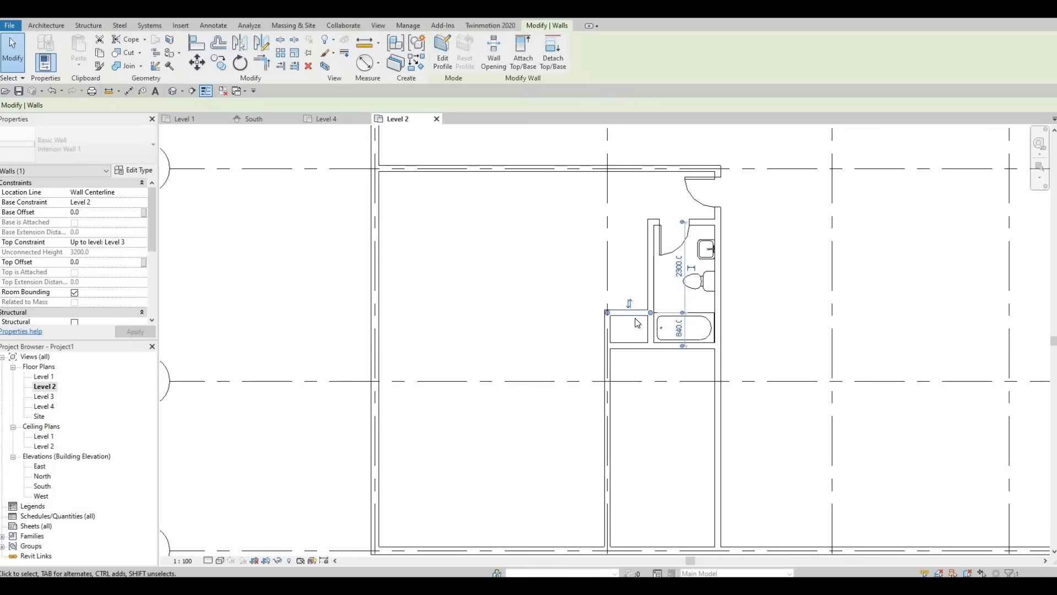
key(Up)
key(Up)
key(Up)
key(Up)
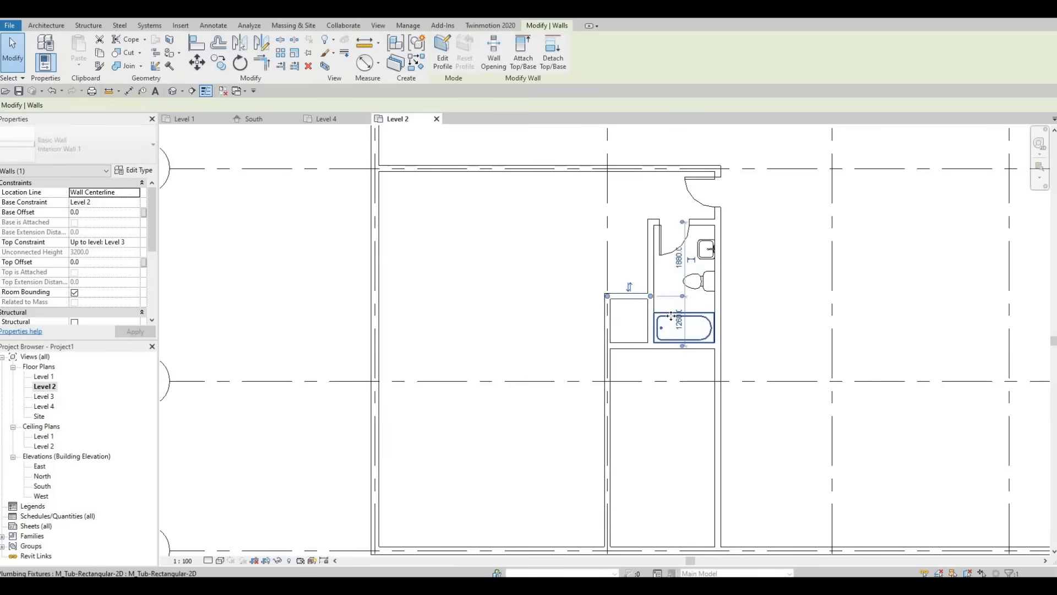
- Nudge the wall below the tub and the closet's upper wall up until they are 1200 mm apart, the latter 1820 mm below the bathroom's upper wall
click(670, 315)
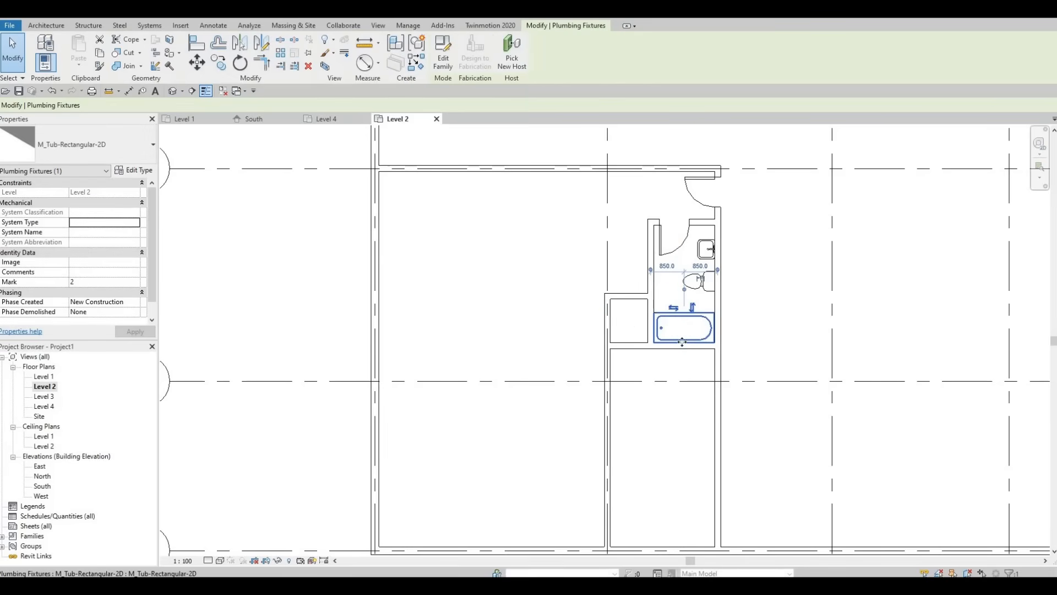
click(638, 347)
key(Up)
key(Up)
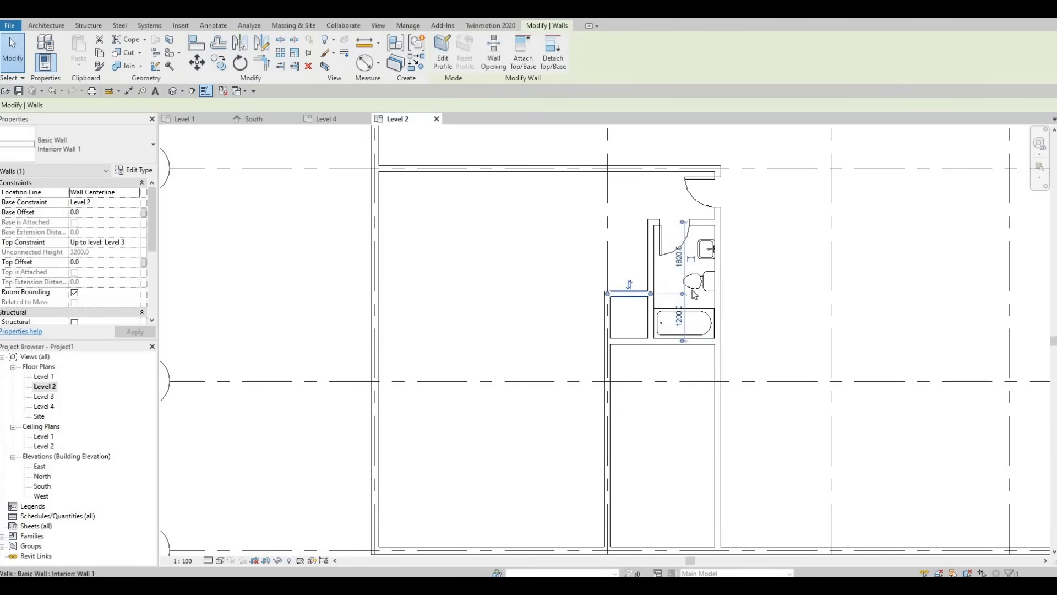
key(Escape)
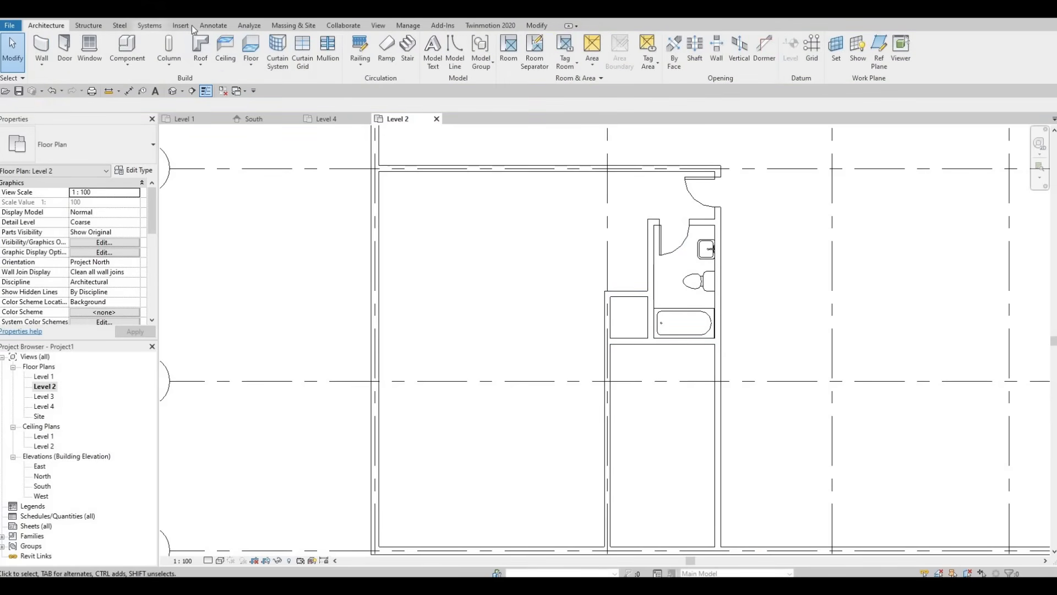
- Draw a 600 x 1100 mm detail-line rectangle in Thin Lines around the sink, from the bathroom's upper corner at the long wall
click(180, 25)
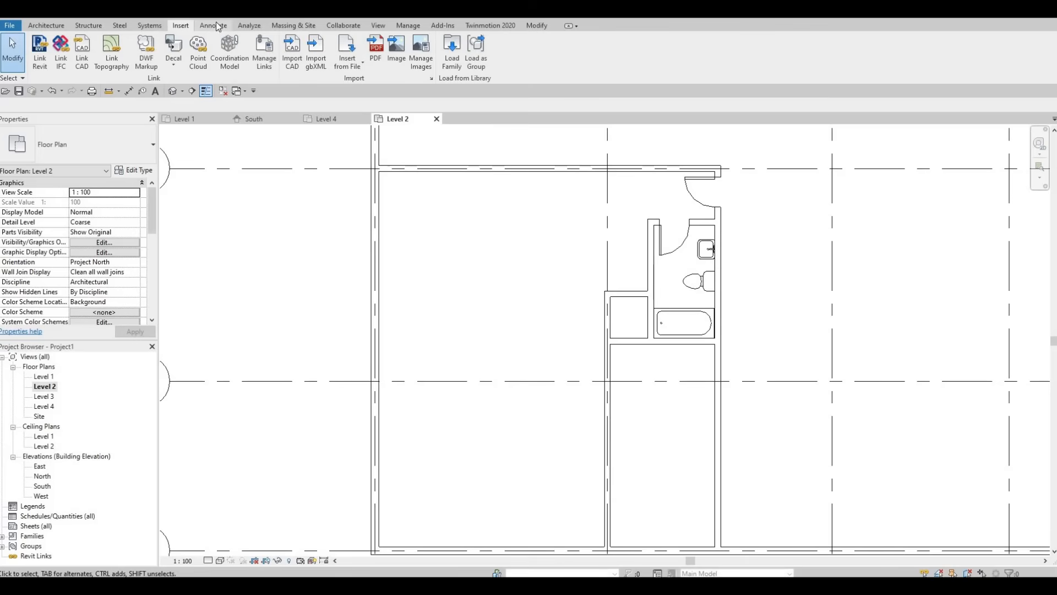
click(223, 26)
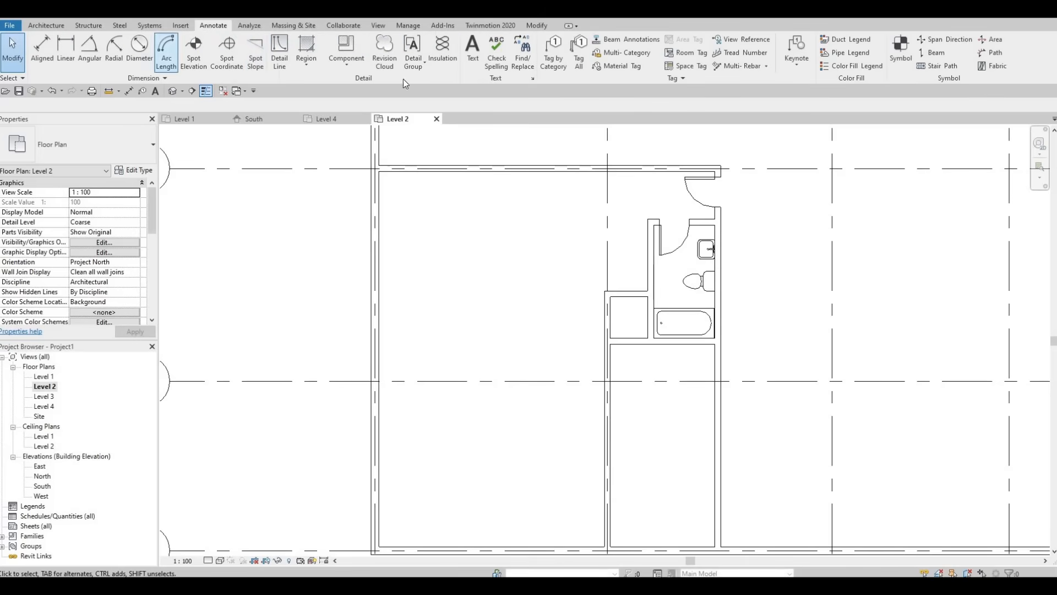
click(281, 59)
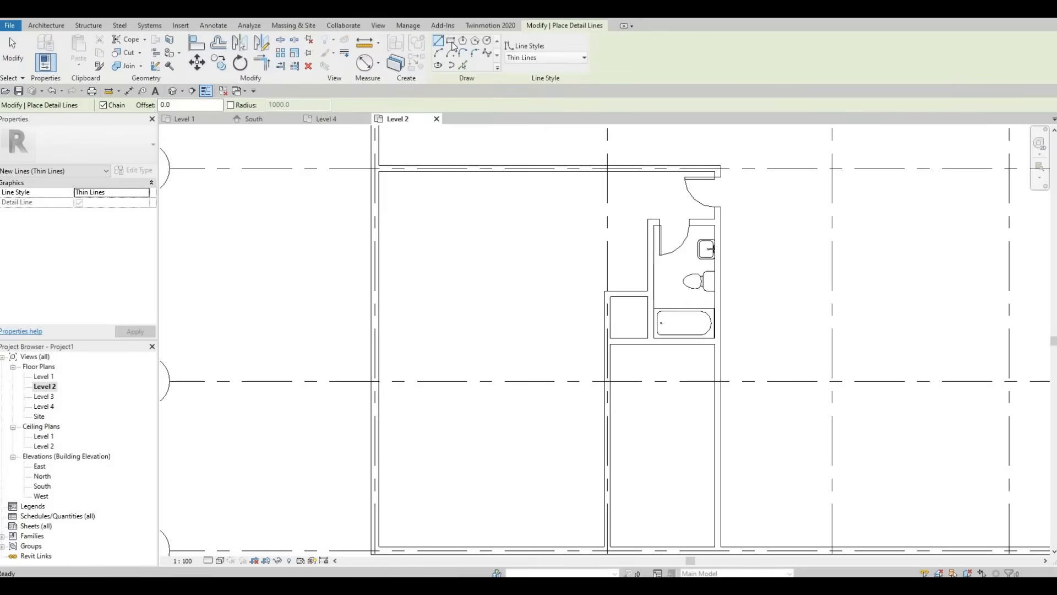
scroll(694, 220, up, 3)
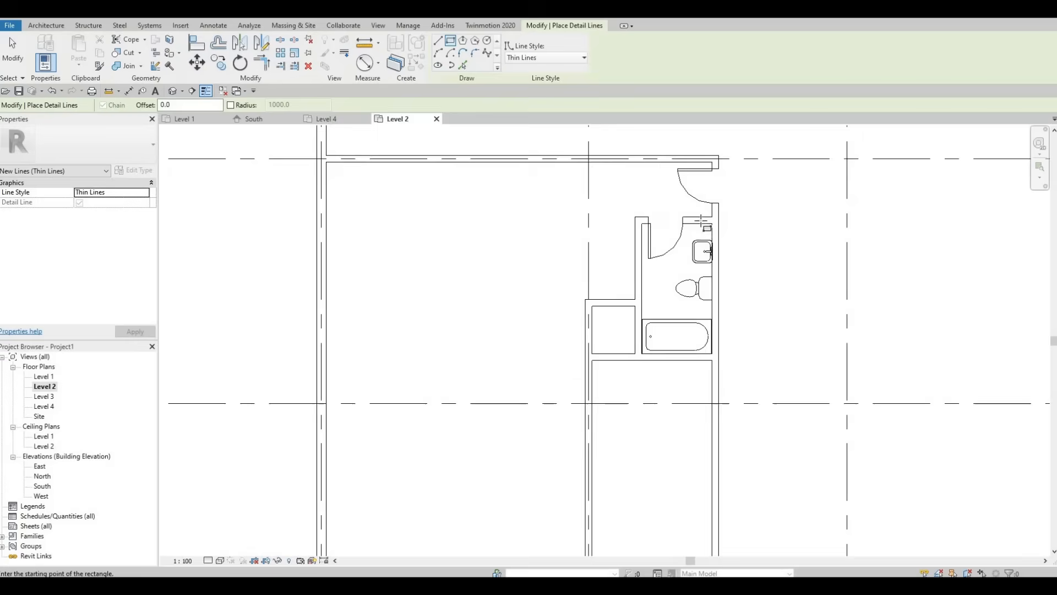
click(706, 221)
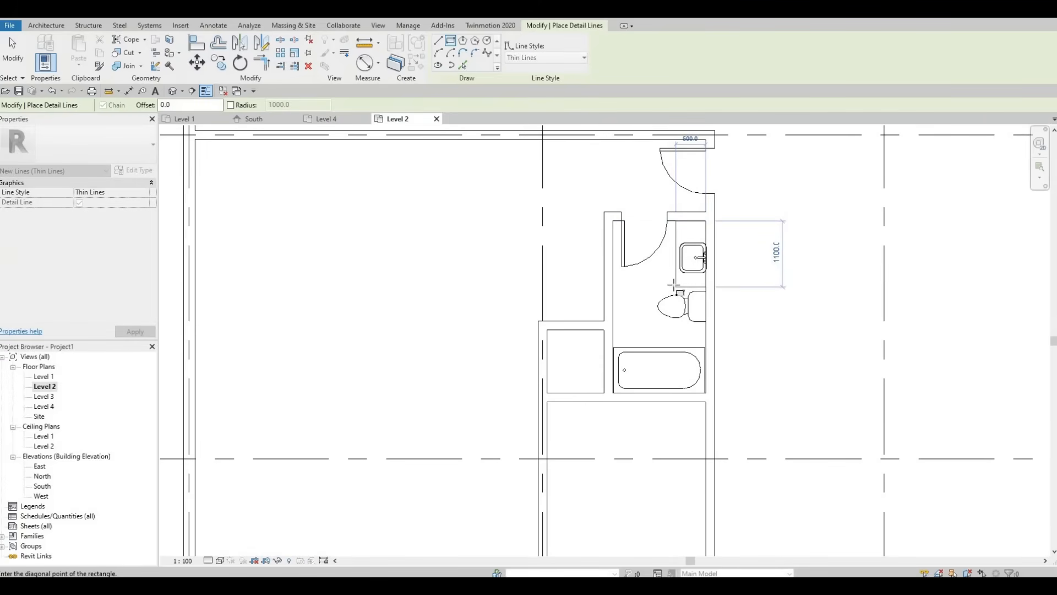
key(Escape)
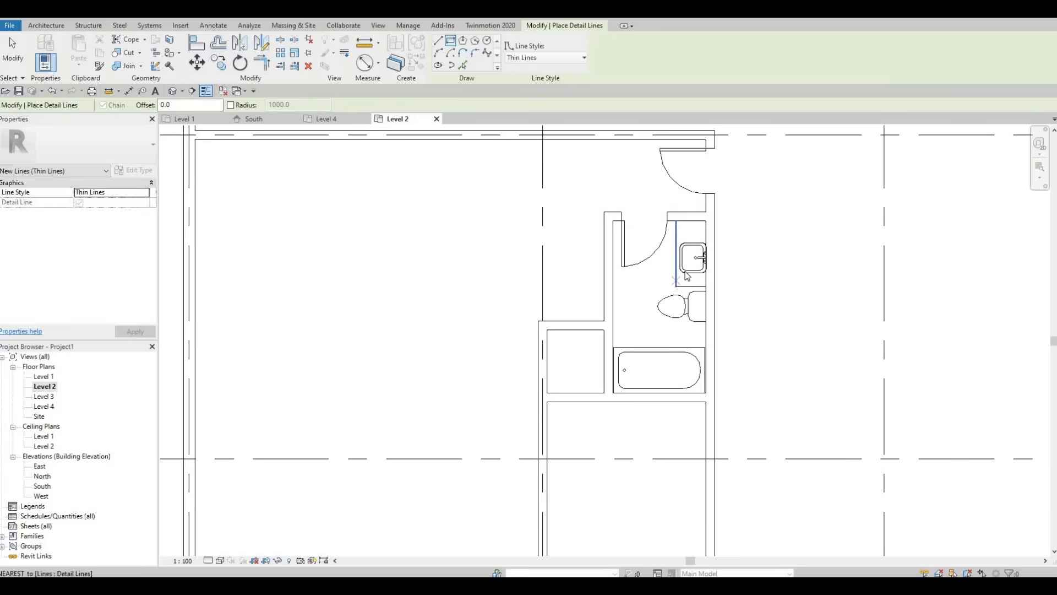
key(Escape)
- Nudge the vanity sink slightly away from the long wall so it sits within the counter rectangle
click(687, 270)
key(Left)
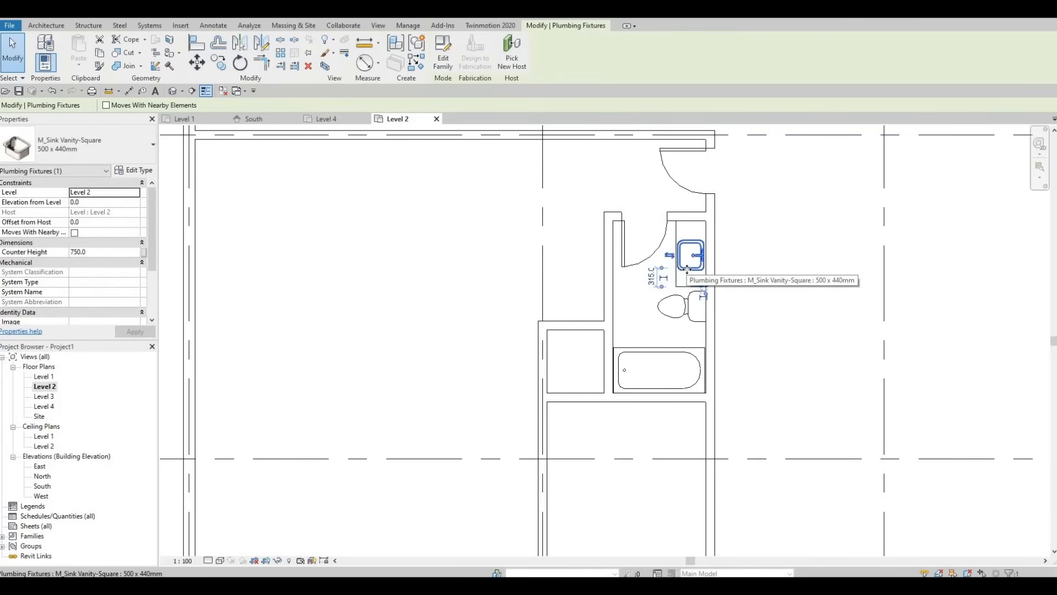
key(Escape)
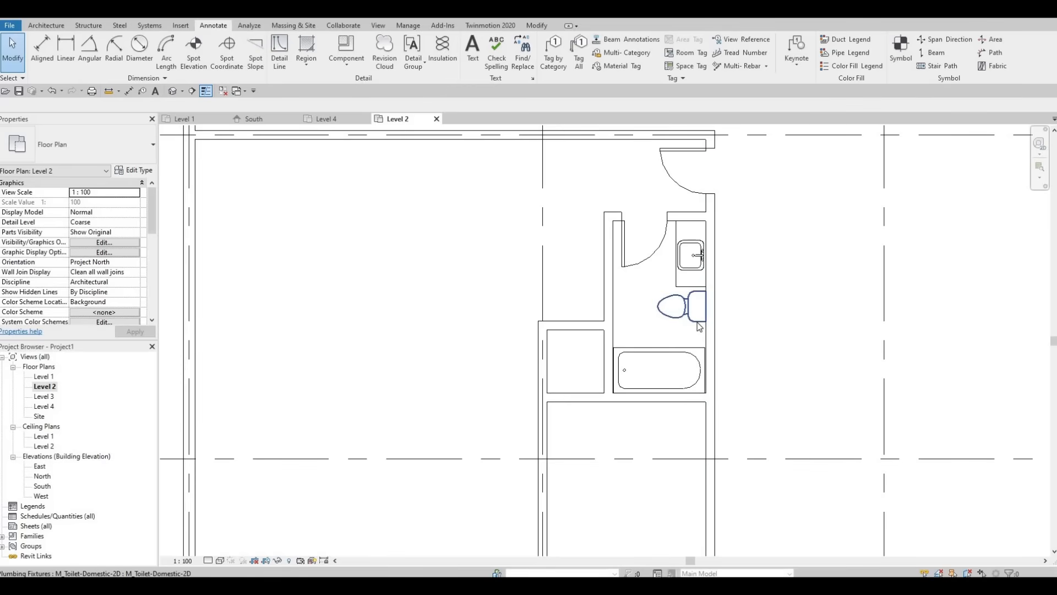
- Nudge the toilet down along the long wall to about midway between the counter and the bathtub
click(698, 326)
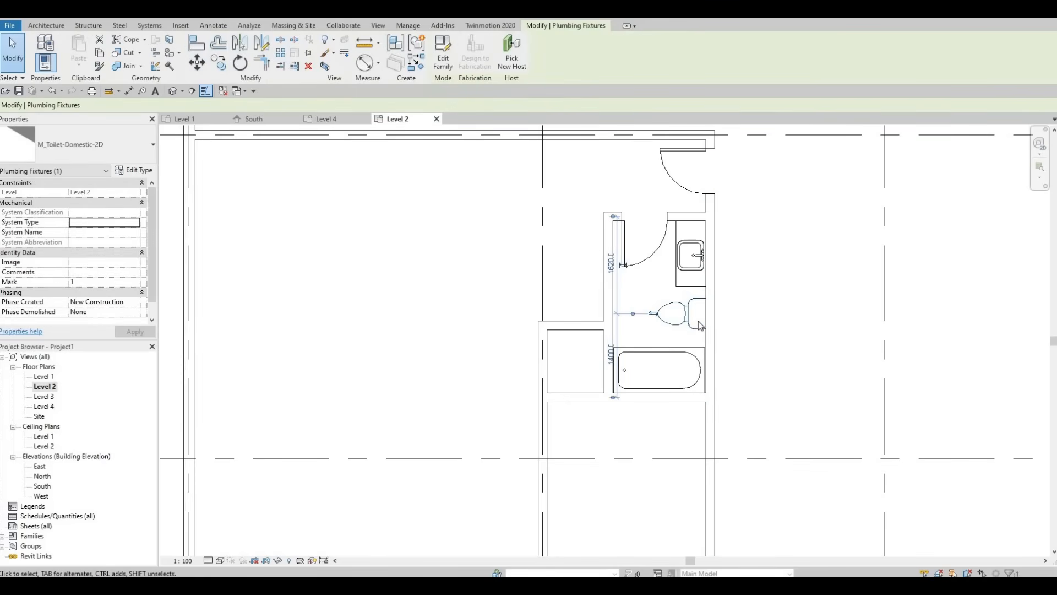
drag(698, 321, 678, 317)
key(Escape)
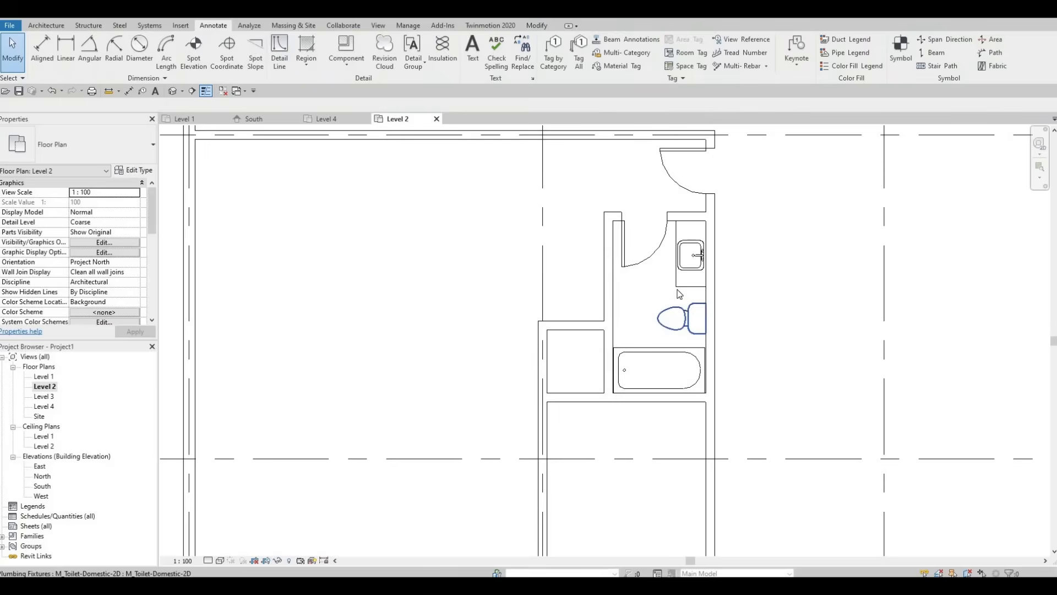
- Add an aligned dimension chain across grids E, D, C, B and A, placed between the grid bubbles and the exterior wall
scroll(642, 275, down, 3)
scroll(639, 255, down, 2)
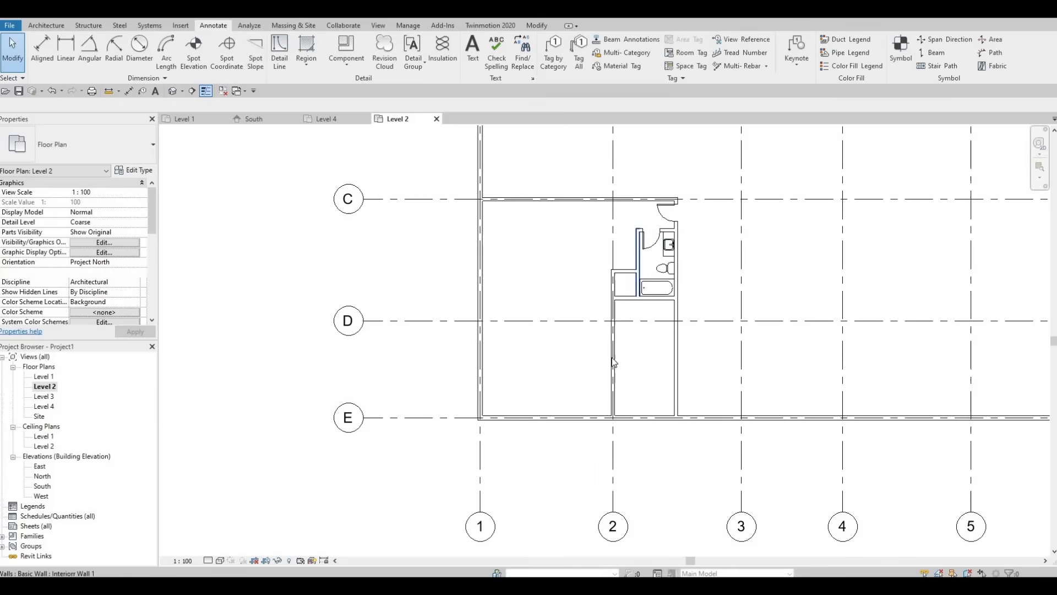
middle_drag(617, 336, 608, 423)
scroll(608, 423, down, 1)
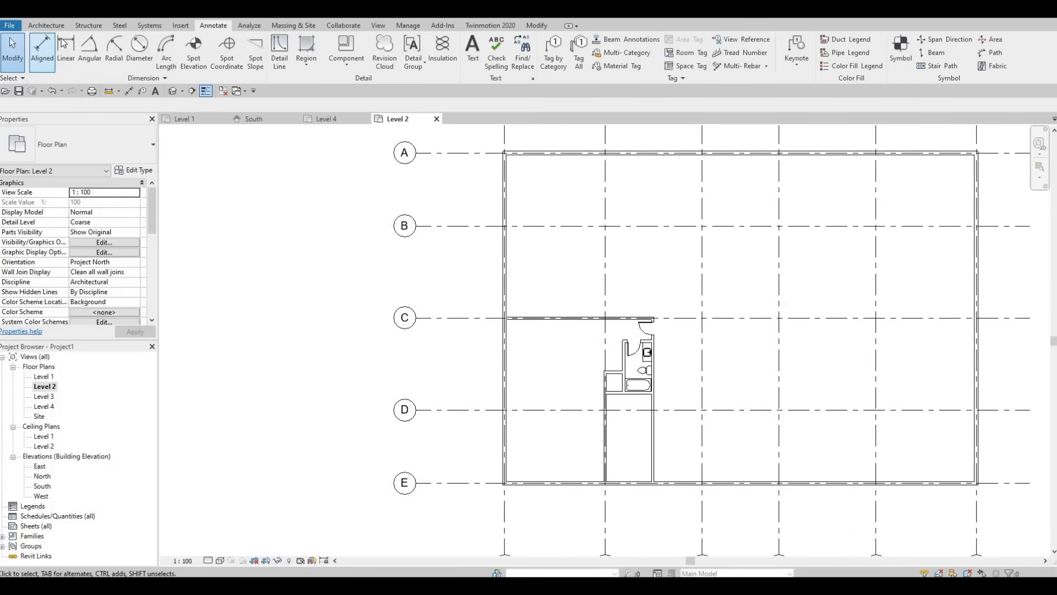
click(42, 49)
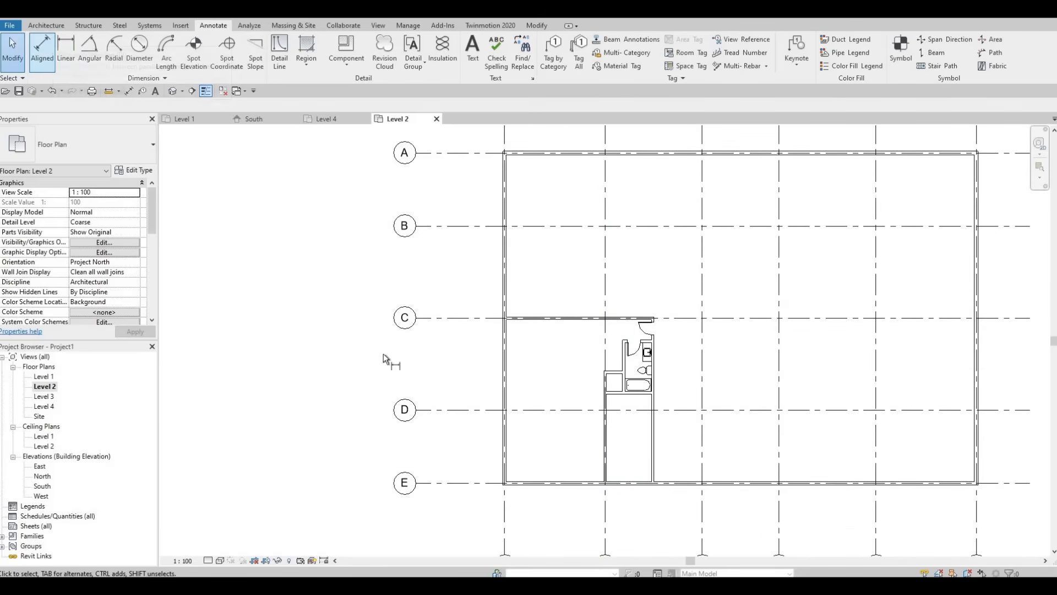
click(463, 483)
click(465, 408)
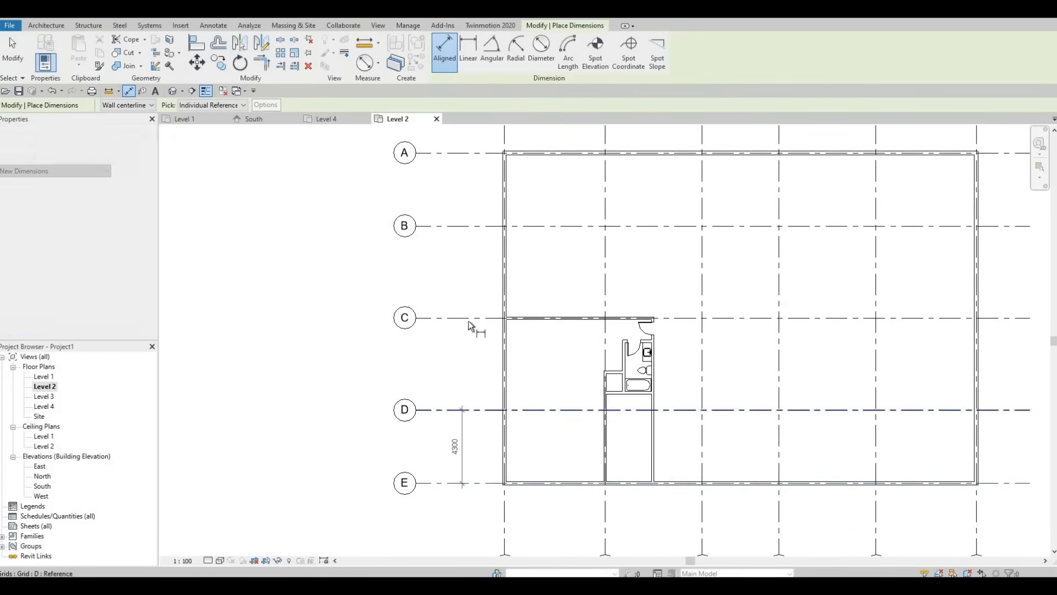
click(472, 320)
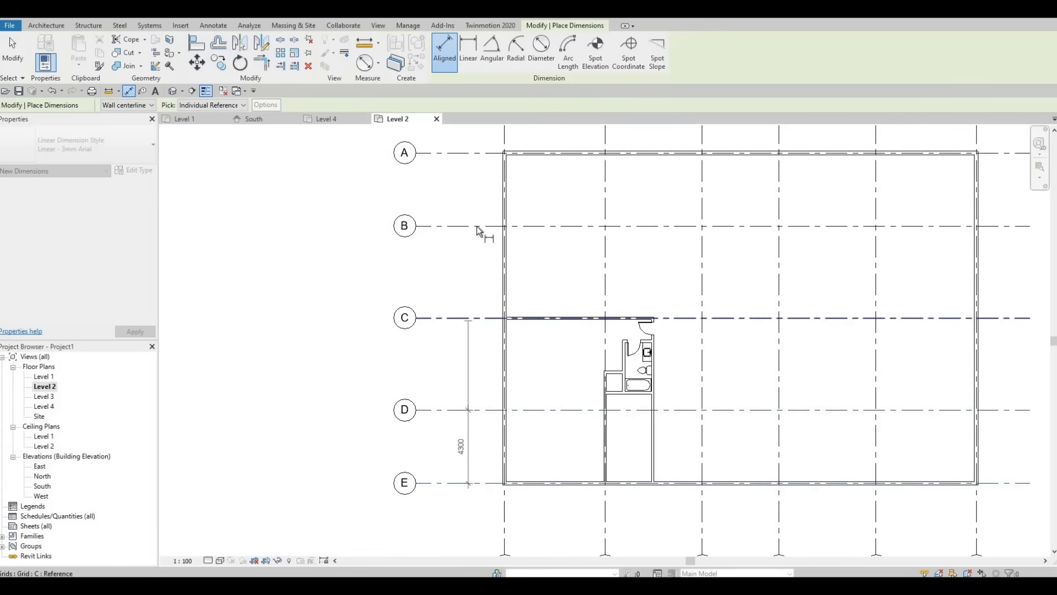
click(477, 152)
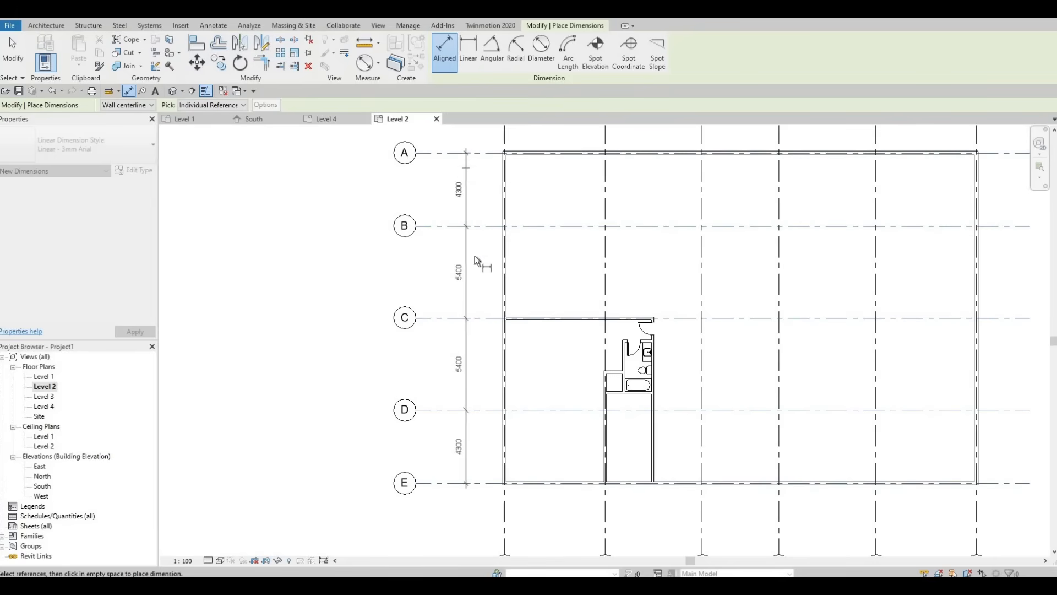
click(463, 287)
- Add an aligned dimension chain across grids 1 to 6, placed above the building's upper exterior wall
middle_drag(506, 131, 465, 207)
click(464, 195)
click(563, 193)
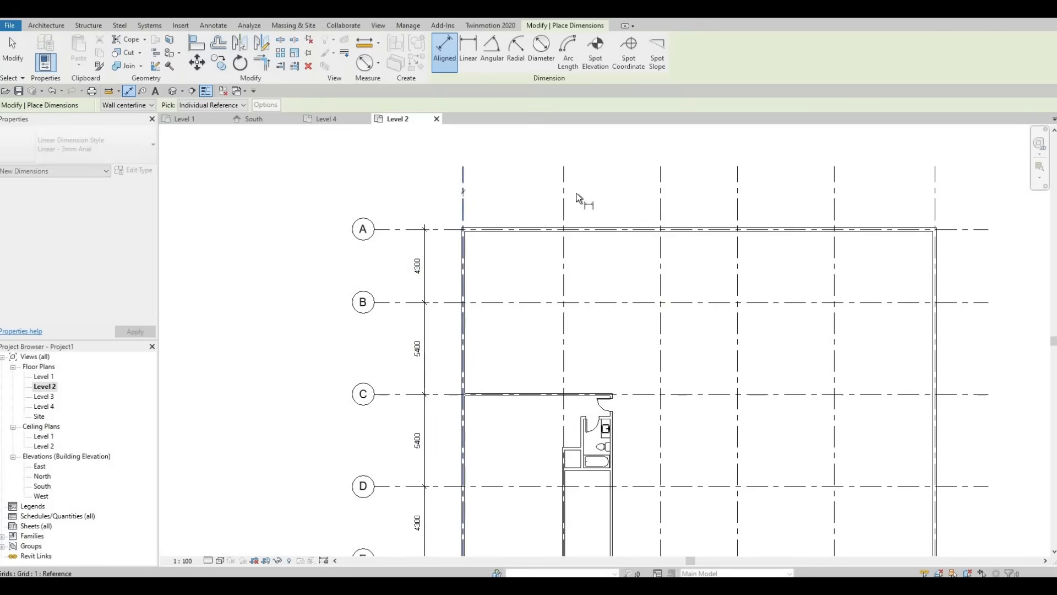
click(657, 194)
click(737, 194)
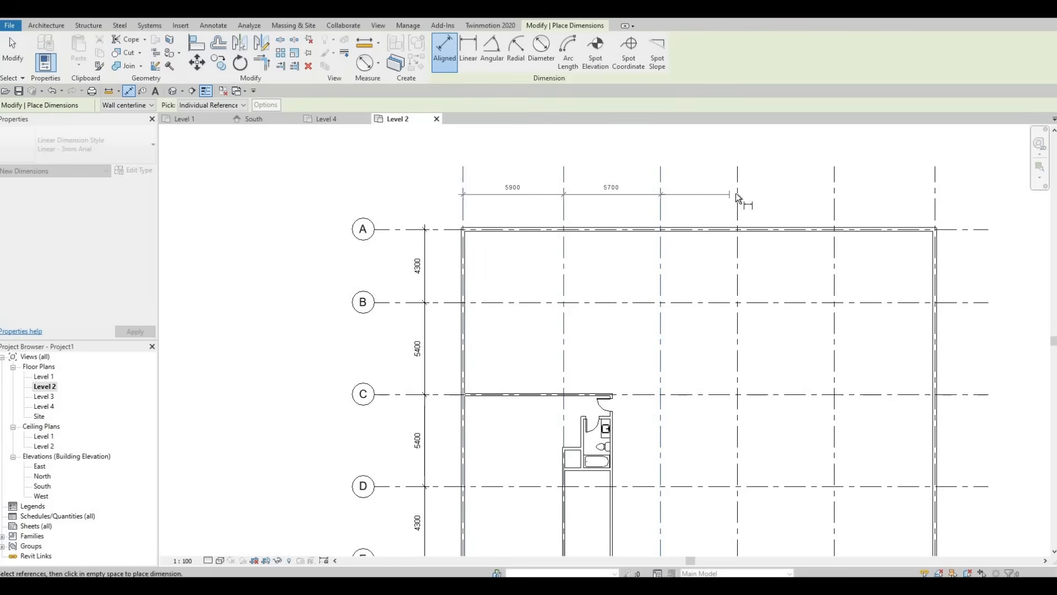
click(833, 195)
click(931, 198)
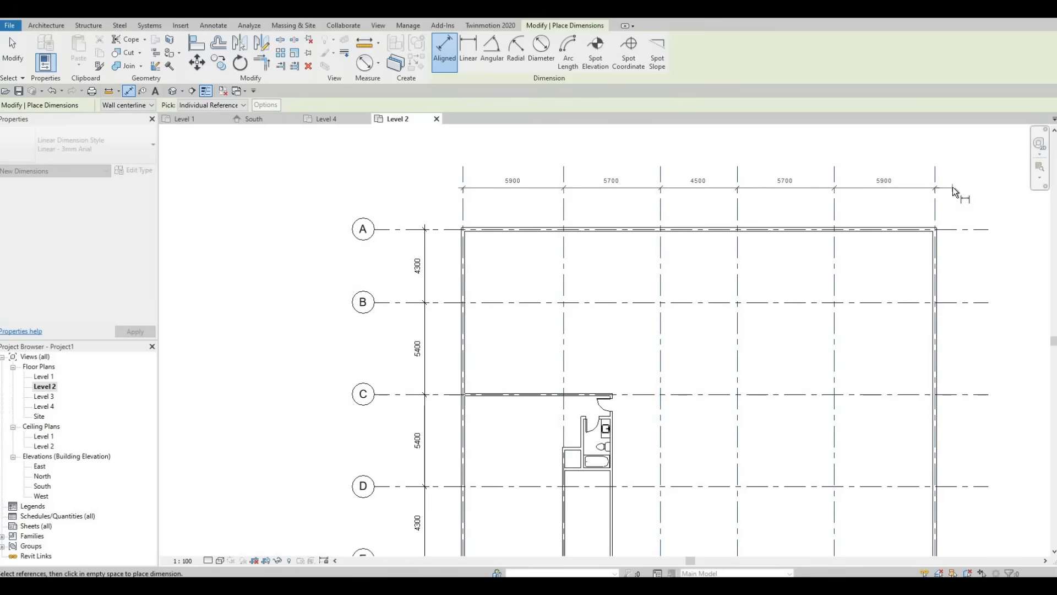
click(939, 183)
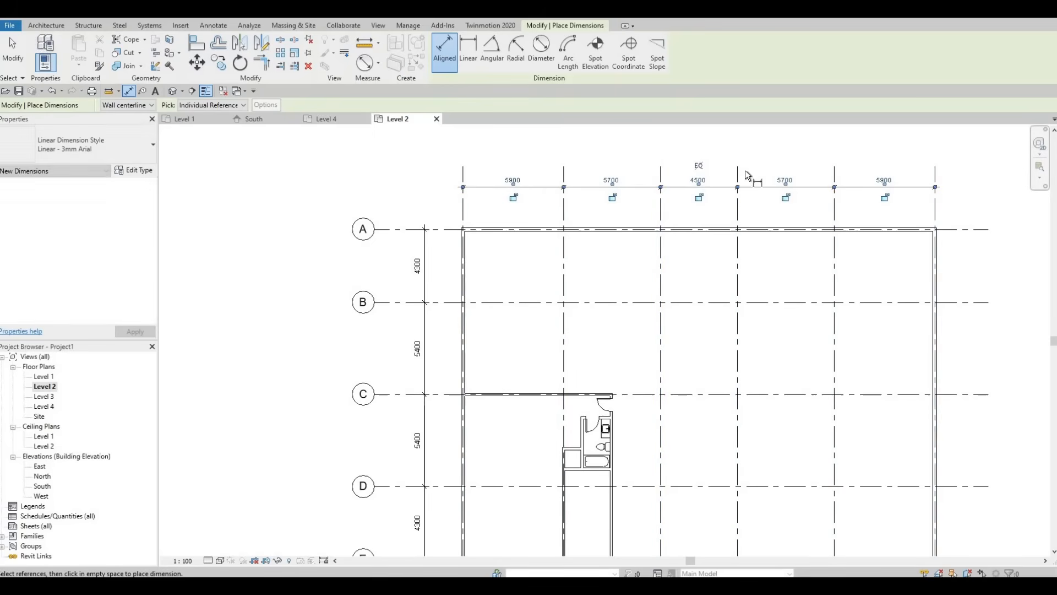
- Add overall aligned dimensions between grids 1 and 6 and between grids A and E, placed outside the existing dimension chains
click(463, 178)
click(529, 147)
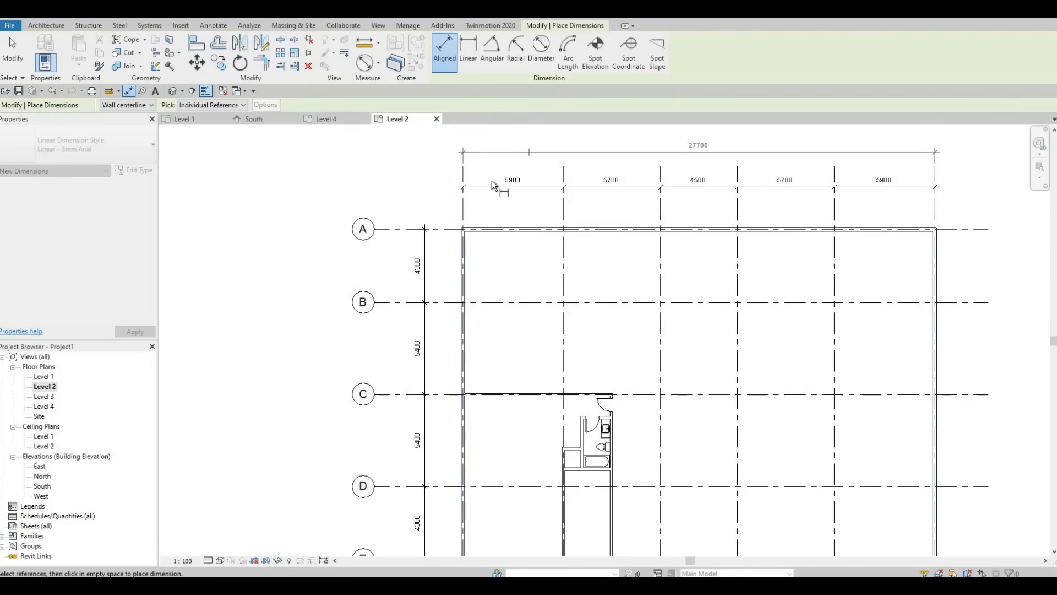
click(402, 229)
middle_drag(394, 378, 395, 179)
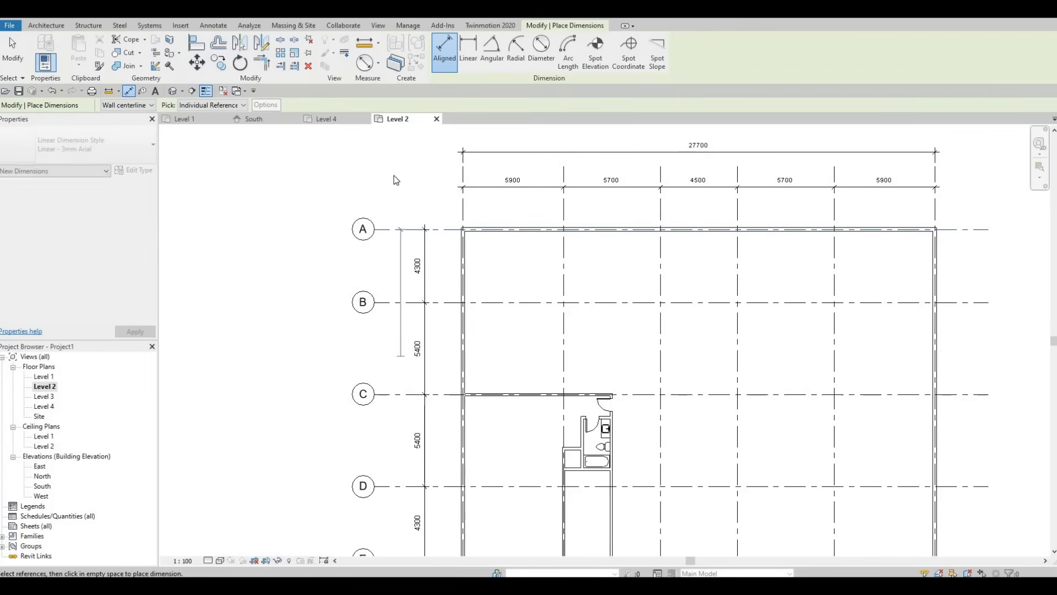
click(398, 361)
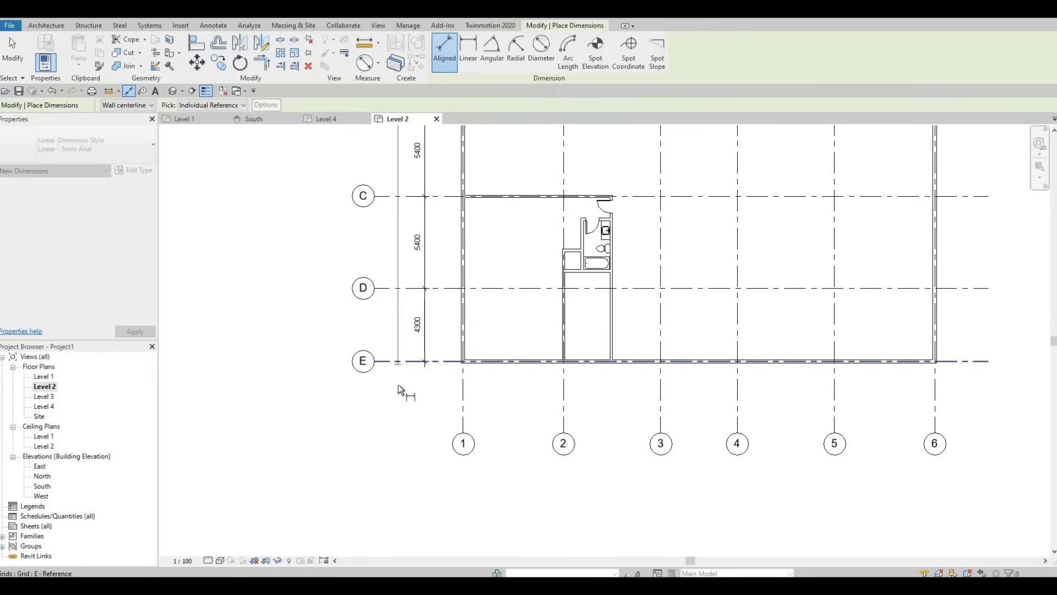
click(402, 389)
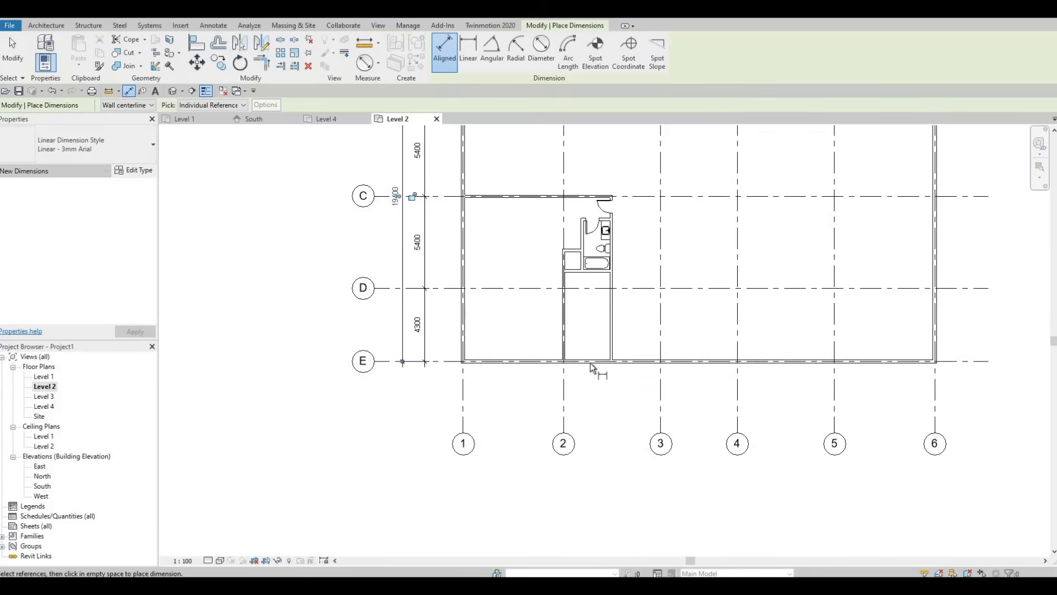
scroll(585, 325, up, 3)
scroll(562, 312, up, 2)
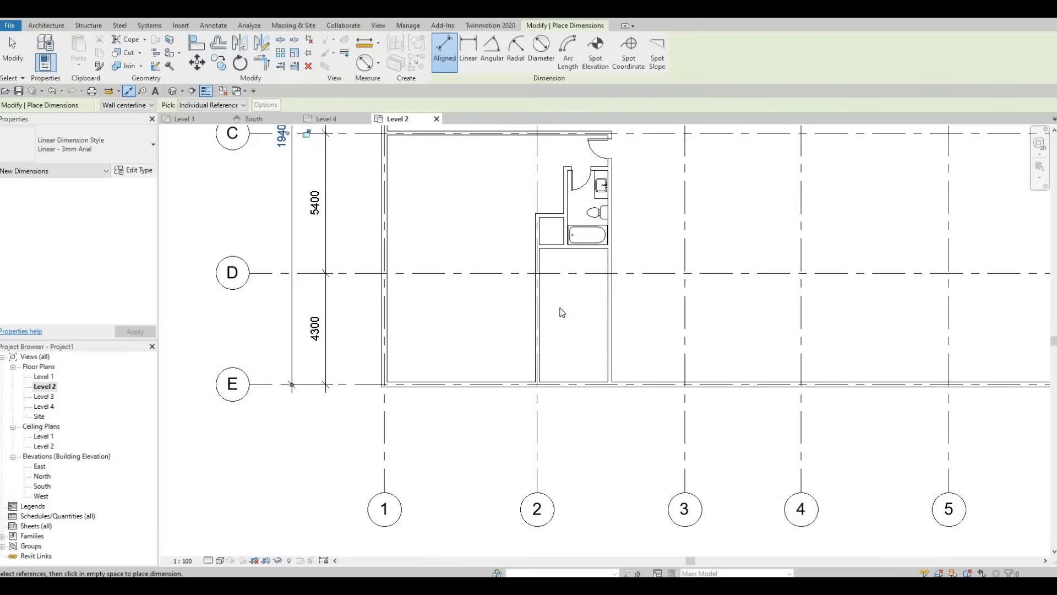
scroll(521, 287, up, 3)
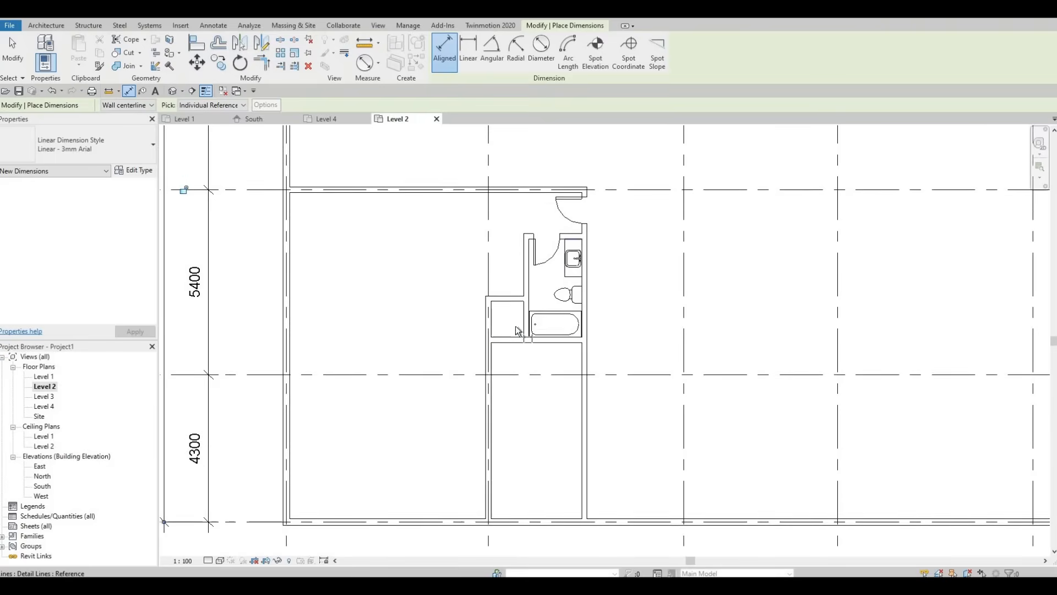
middle_drag(536, 349, 537, 338)
middle_drag(543, 398, 535, 341)
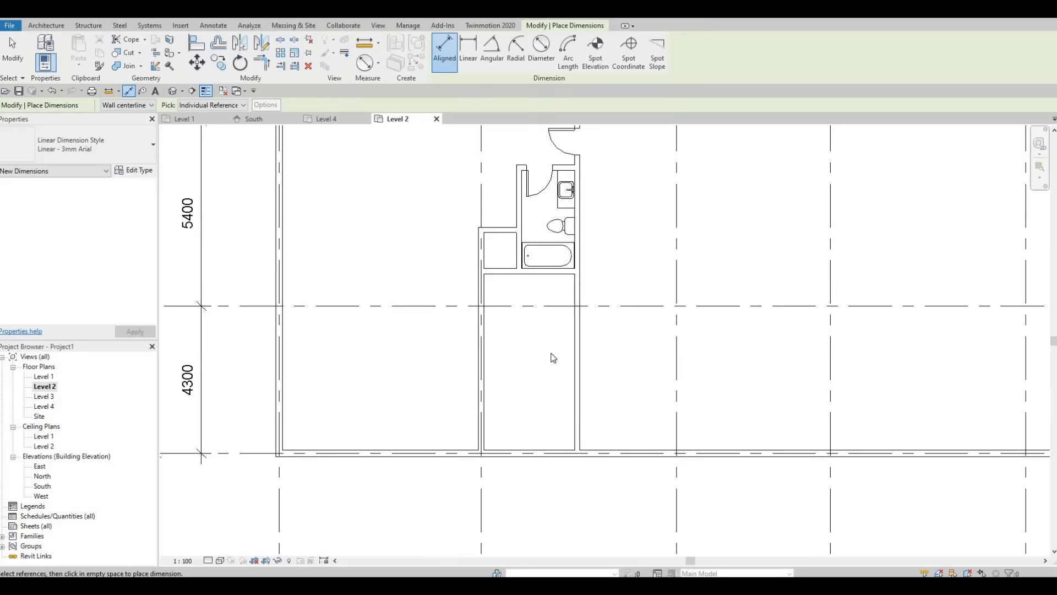
- Draw a horizontal Interior Wall 1 across the narrow room below the bathroom, between its two long side walls, matching the existing interior wall
key(Escape)
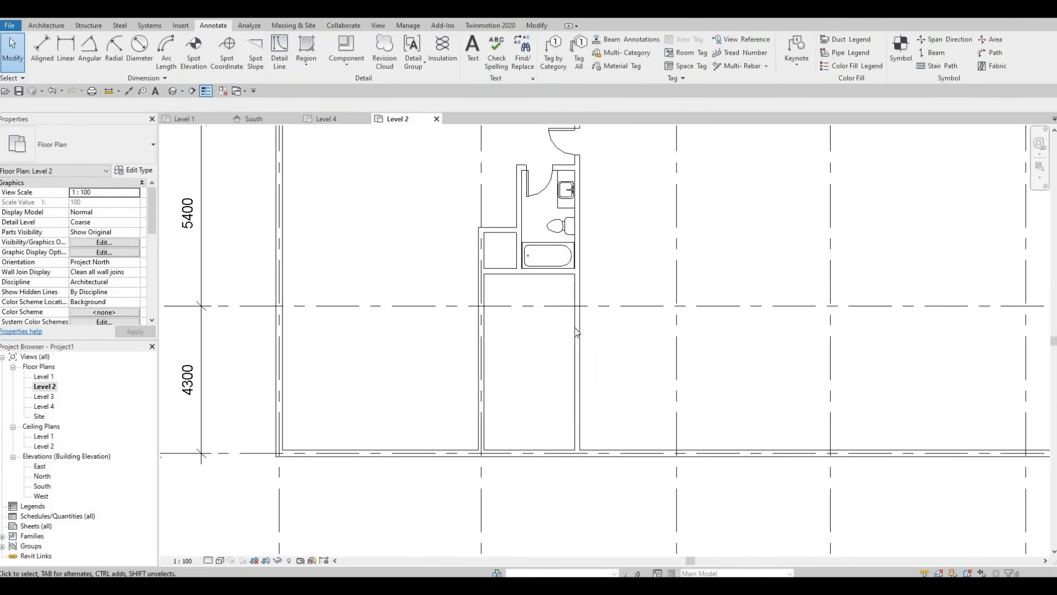
click(576, 330)
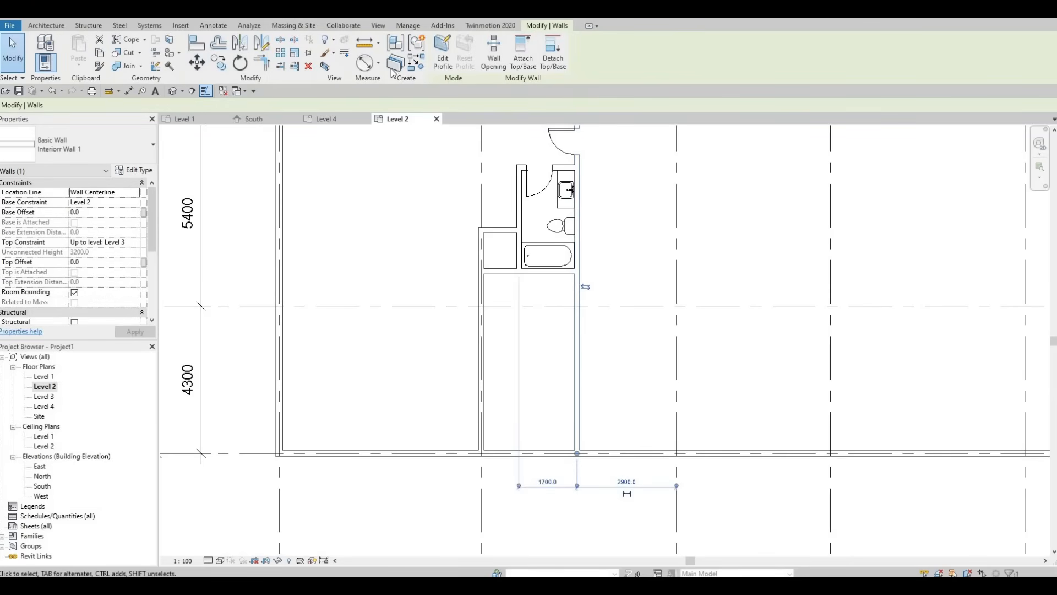
key(c)
key(s)
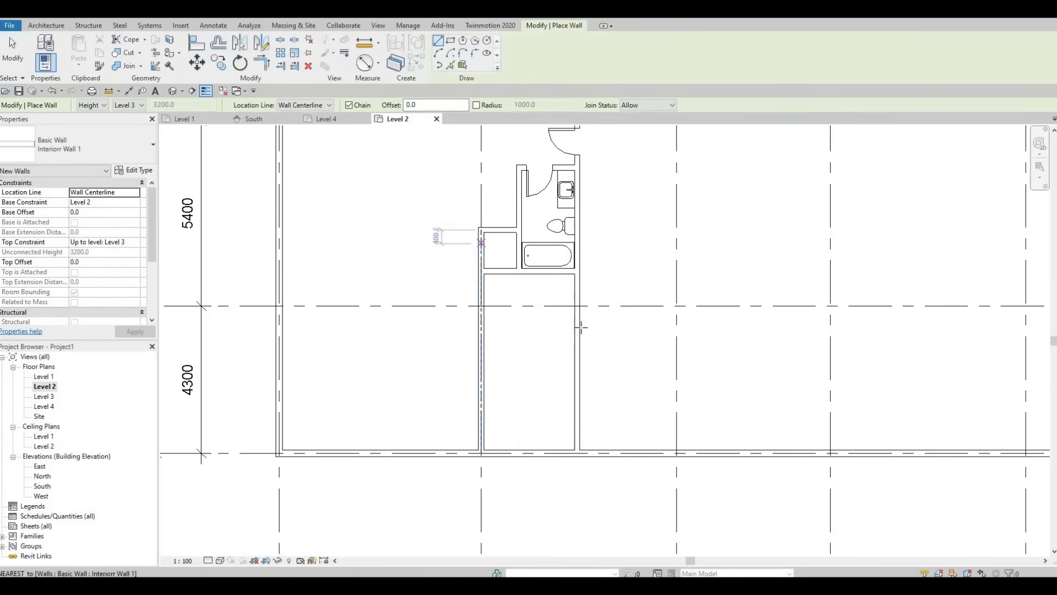
click(477, 327)
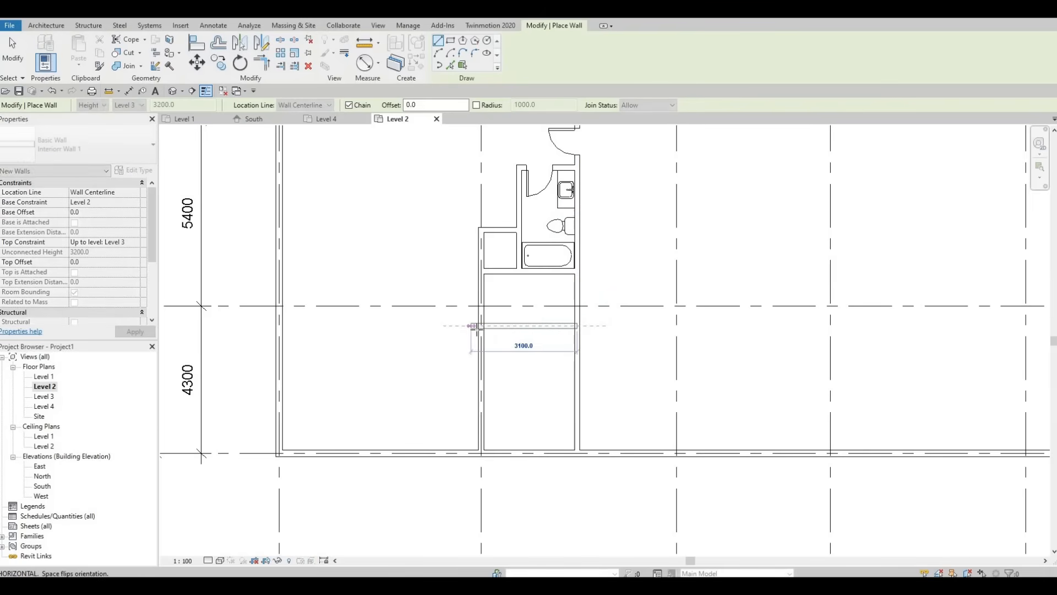
click(533, 328)
key(Escape)
key(Escape)
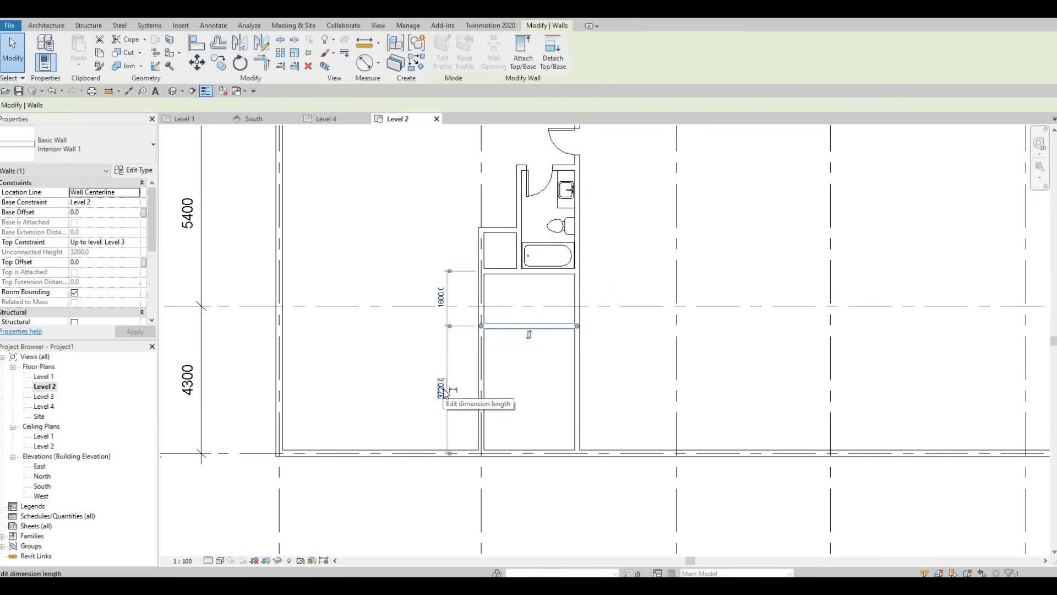
- Set the new cross wall's distance from the lower exterior wall to 3050 mm
click(442, 389)
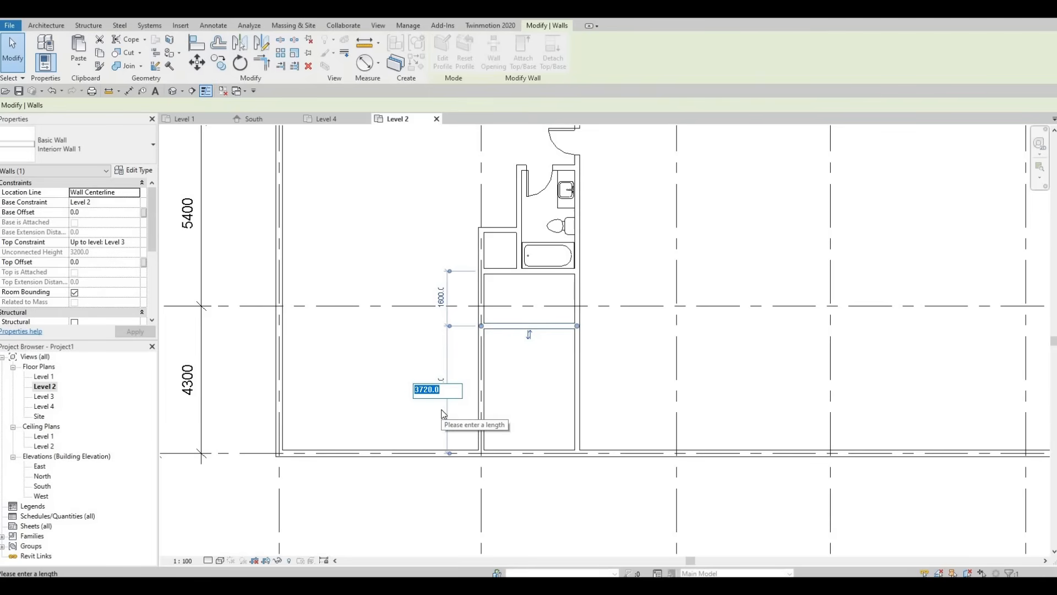
text(3050)
key(Return)
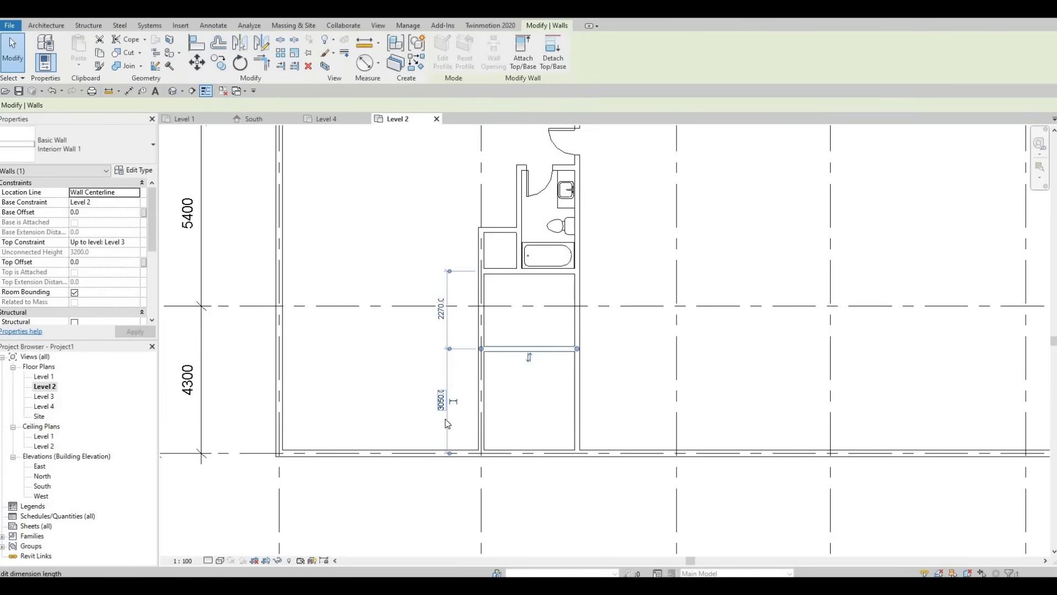
click(536, 417)
middle_drag(535, 368, 542, 345)
click(384, 282)
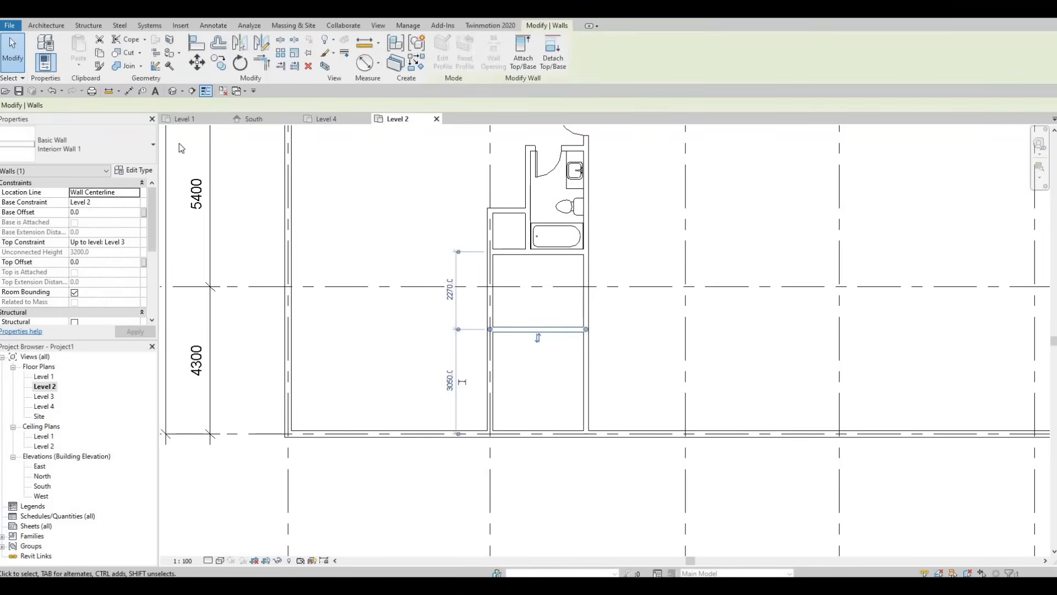
click(213, 26)
click(66, 52)
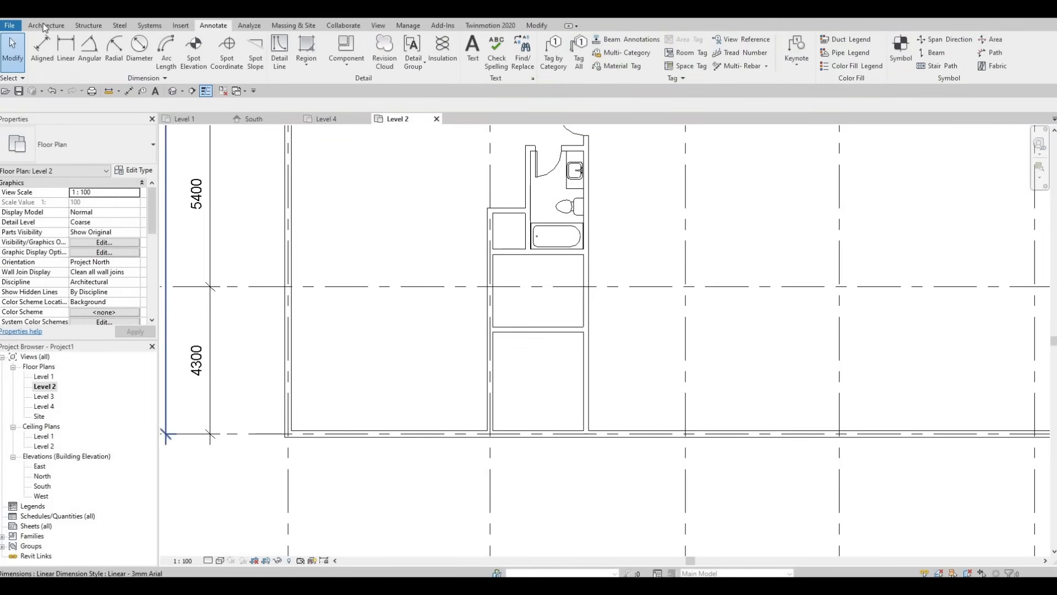
click(45, 26)
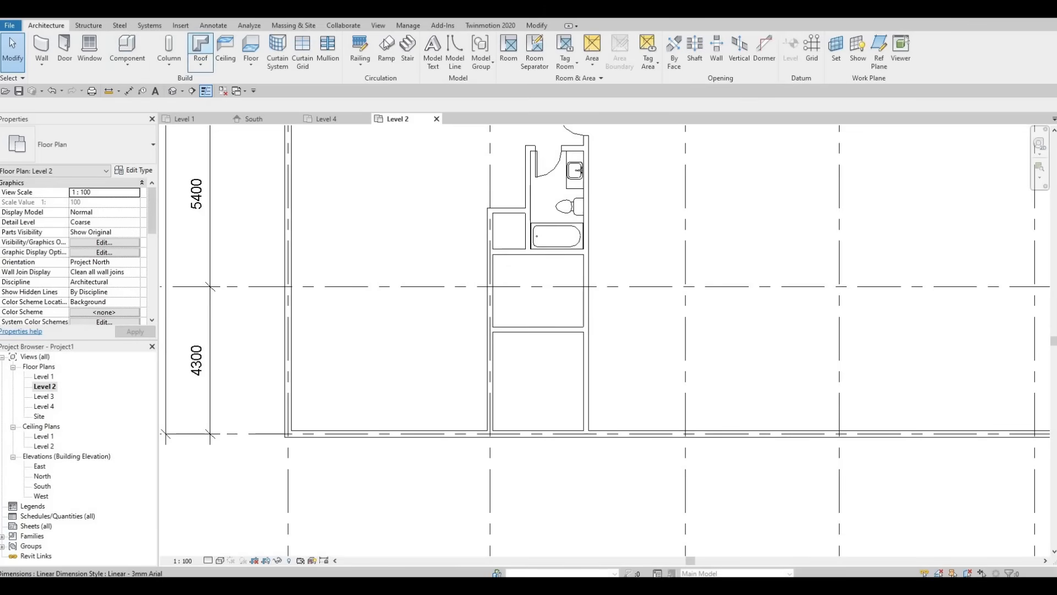
- Start loading a family and browse to the Canada library folder
click(180, 25)
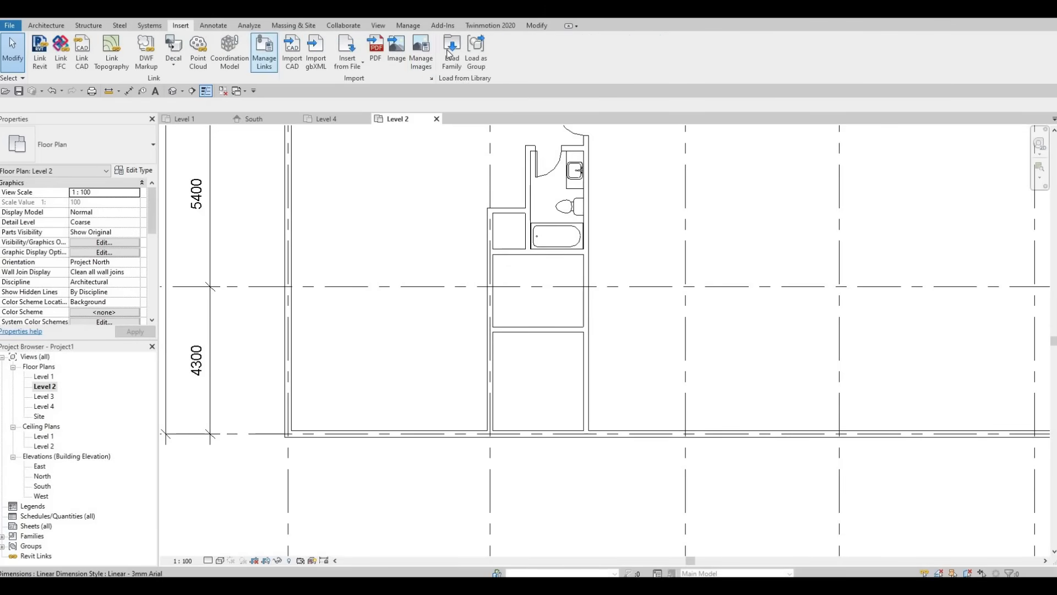
click(451, 51)
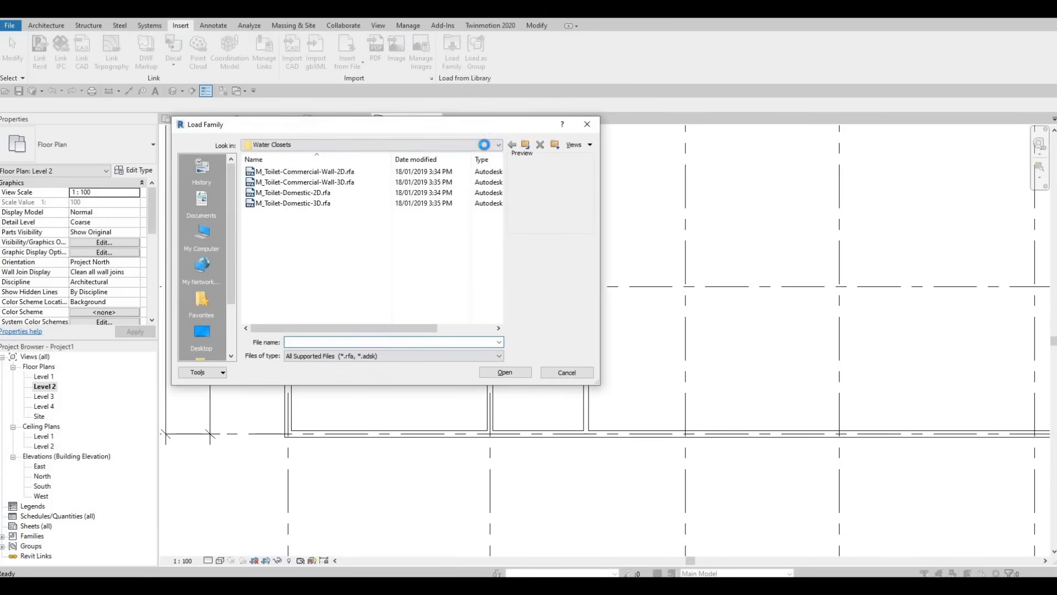
click(386, 144)
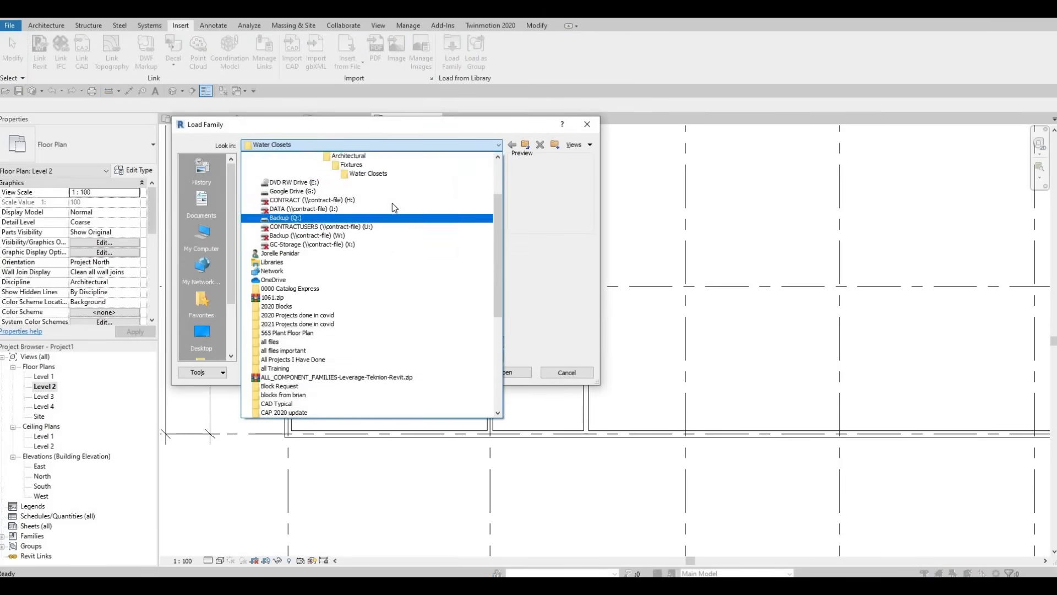
scroll(392, 207, up, 3)
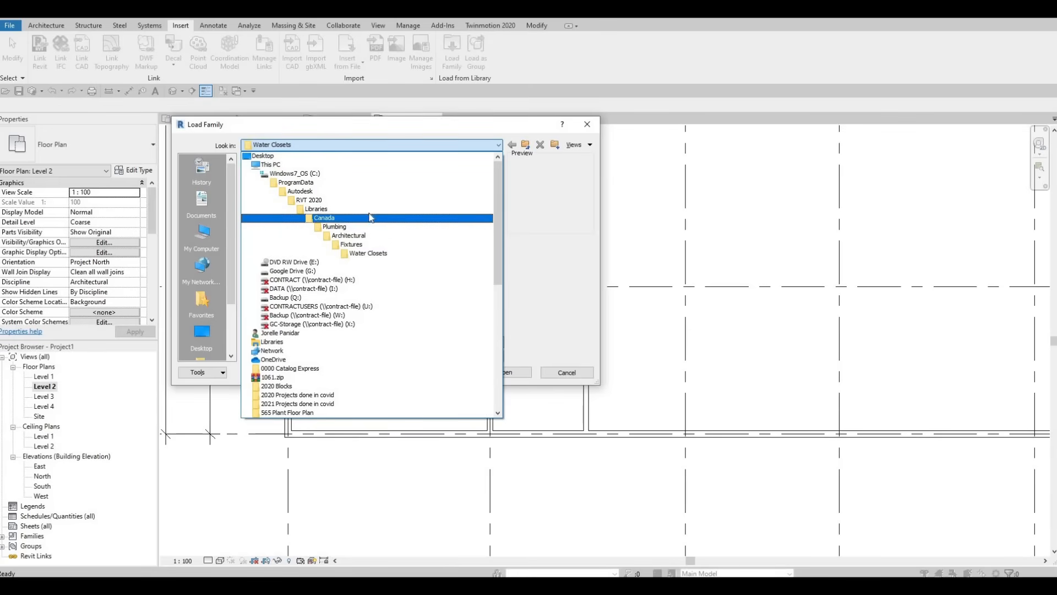
click(369, 217)
- Load the M_Bed-Box.rfa family from the Furniture > Beds folder of the Canada library
scroll(301, 254, down, 2)
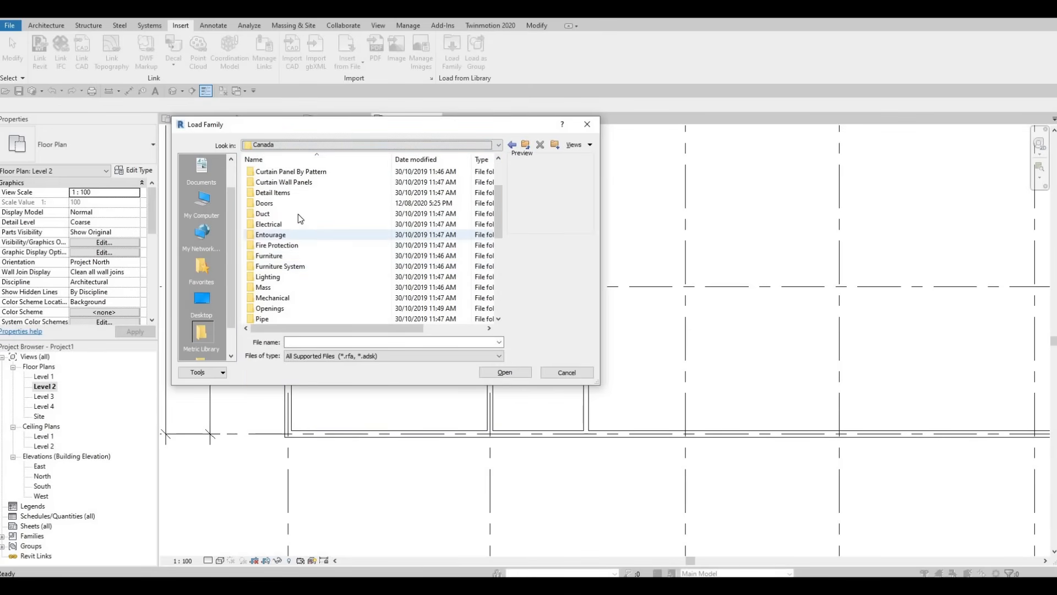
scroll(296, 215, down, 1)
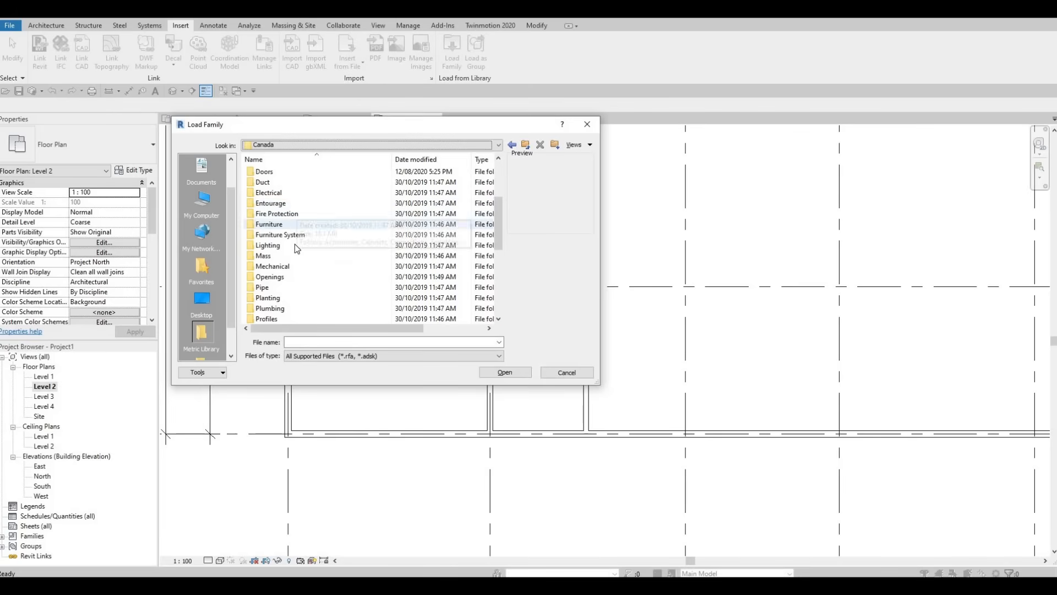
scroll(295, 244, up, 2)
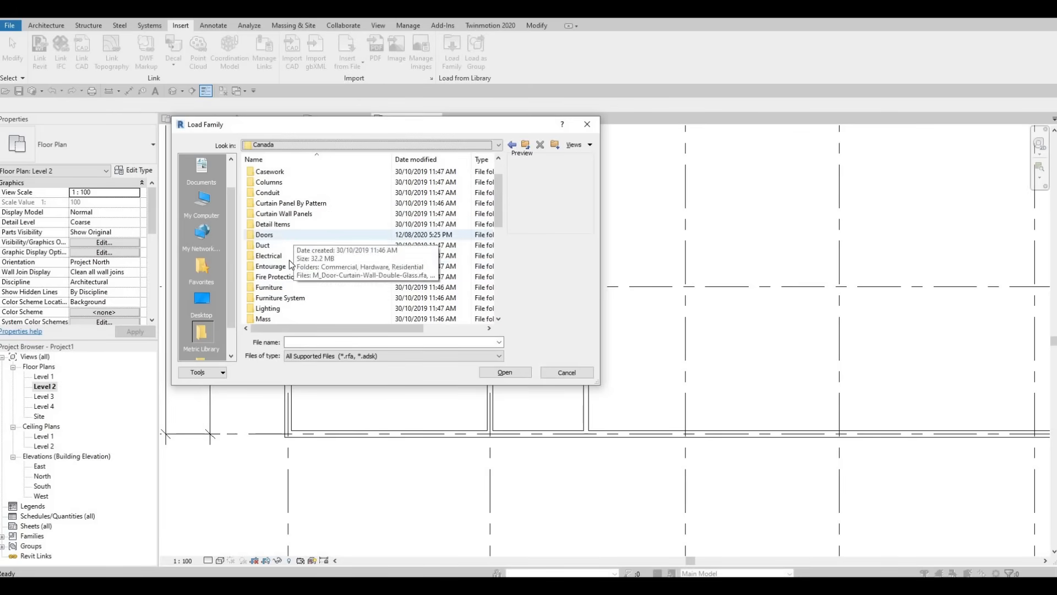
scroll(289, 264, down, 3)
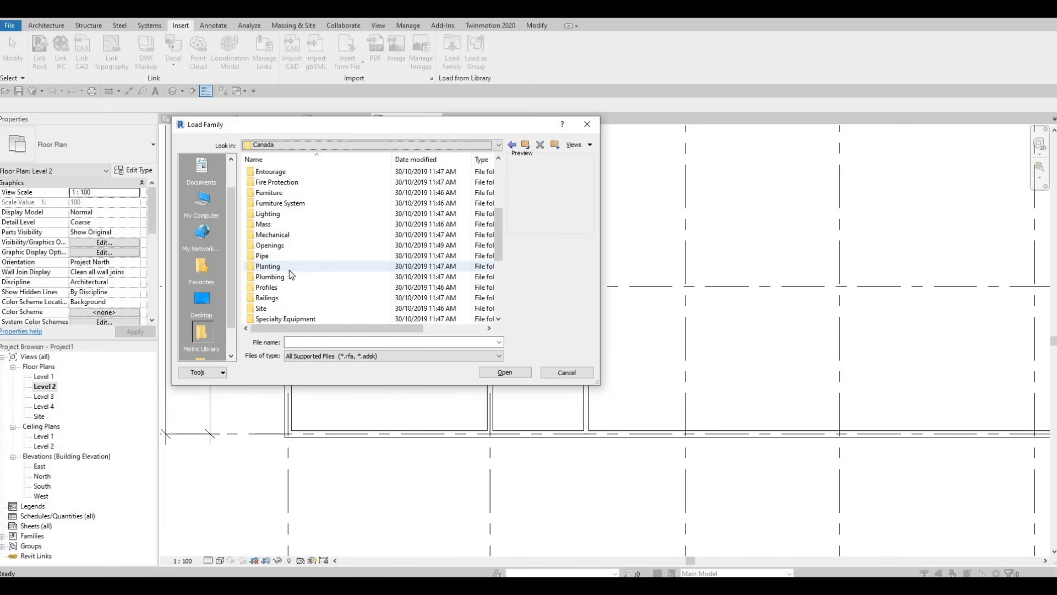
scroll(290, 270, up, 1)
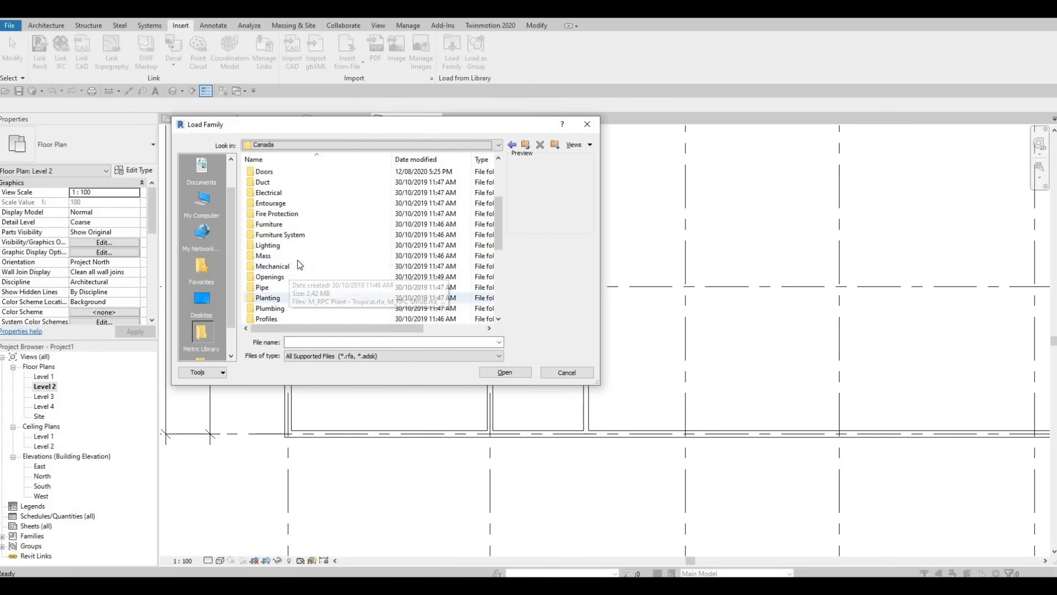
double_click(286, 225)
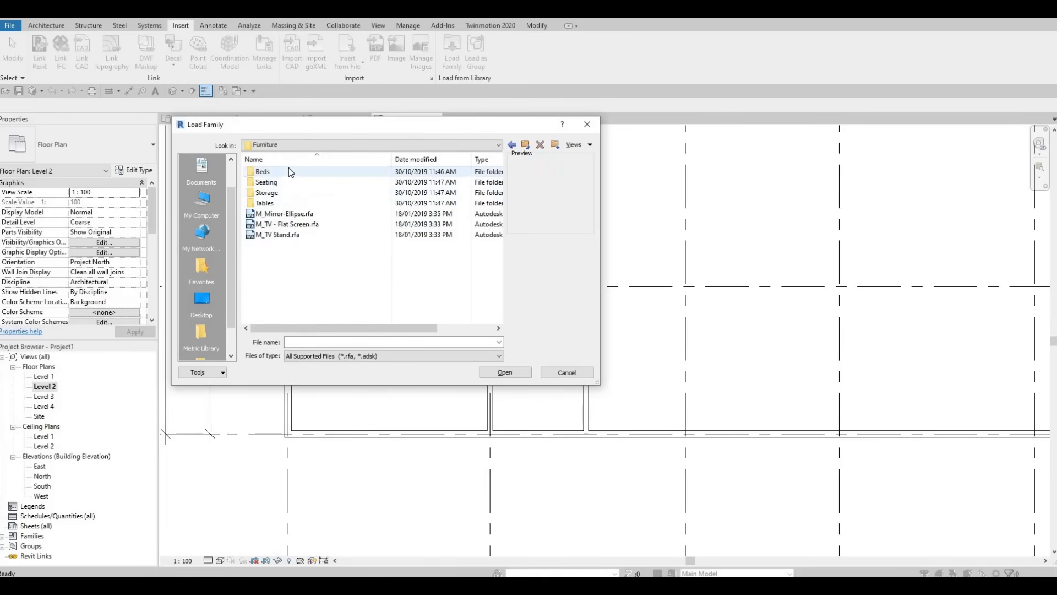
double_click(289, 170)
click(286, 172)
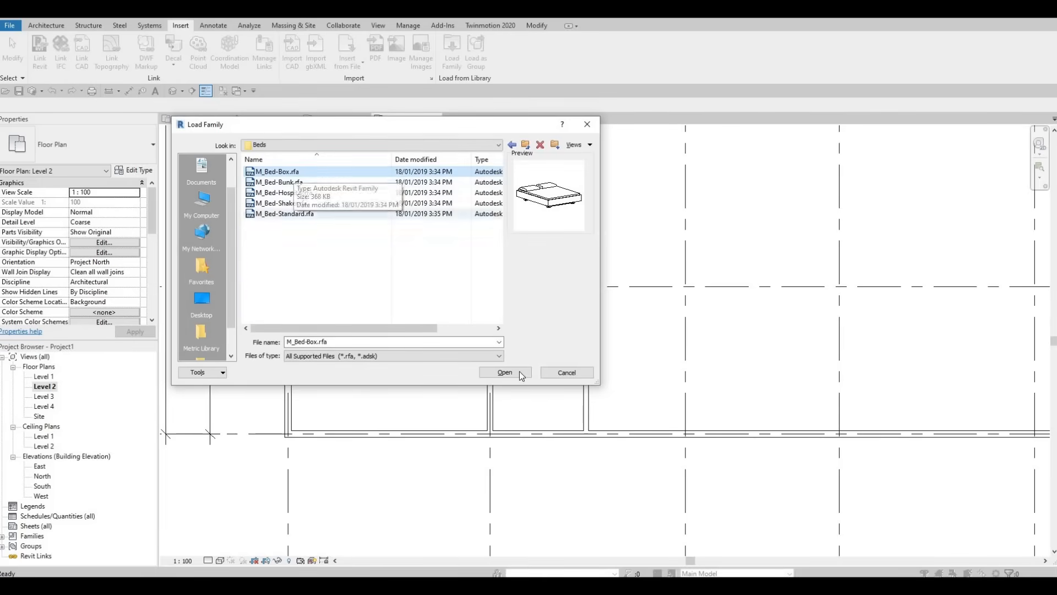
click(520, 374)
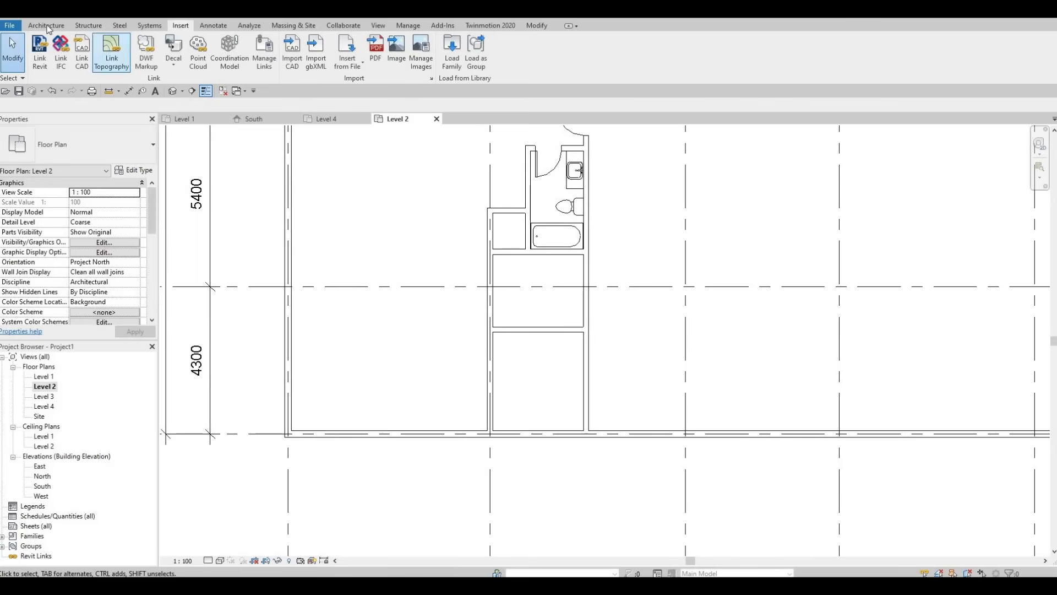
- Place an M_Bed-Box 1525 x 2007mm - Queen in the lower bedroom, rotated with its headboard against the right-hand wall
click(47, 27)
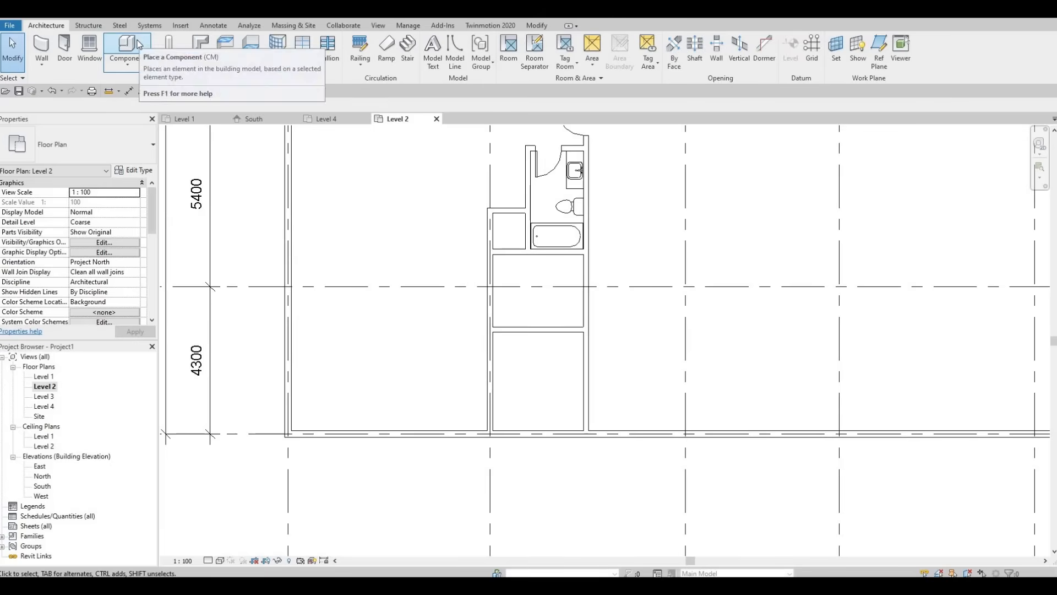
click(139, 46)
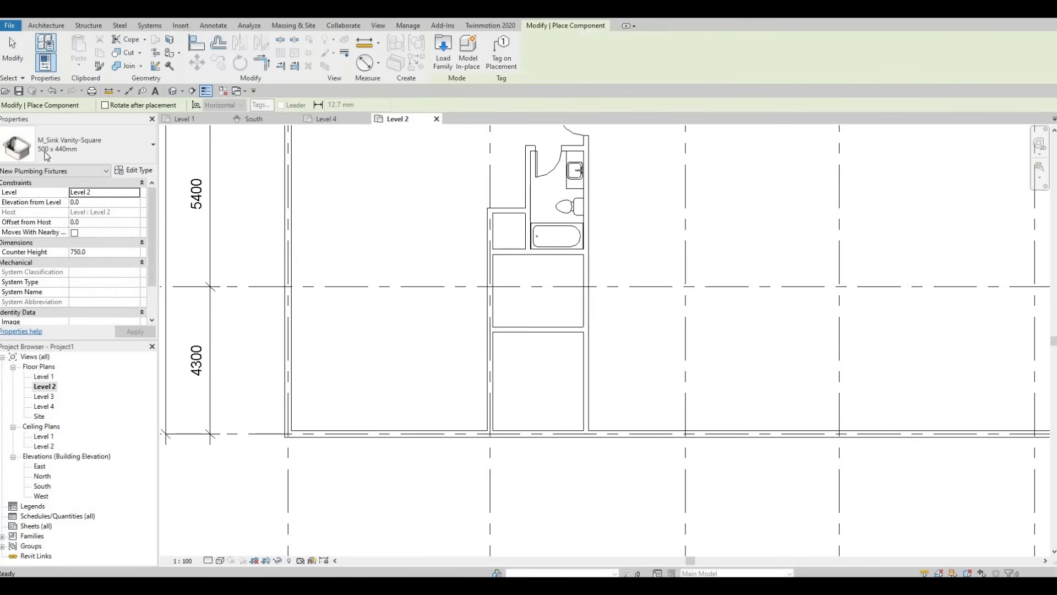
click(105, 144)
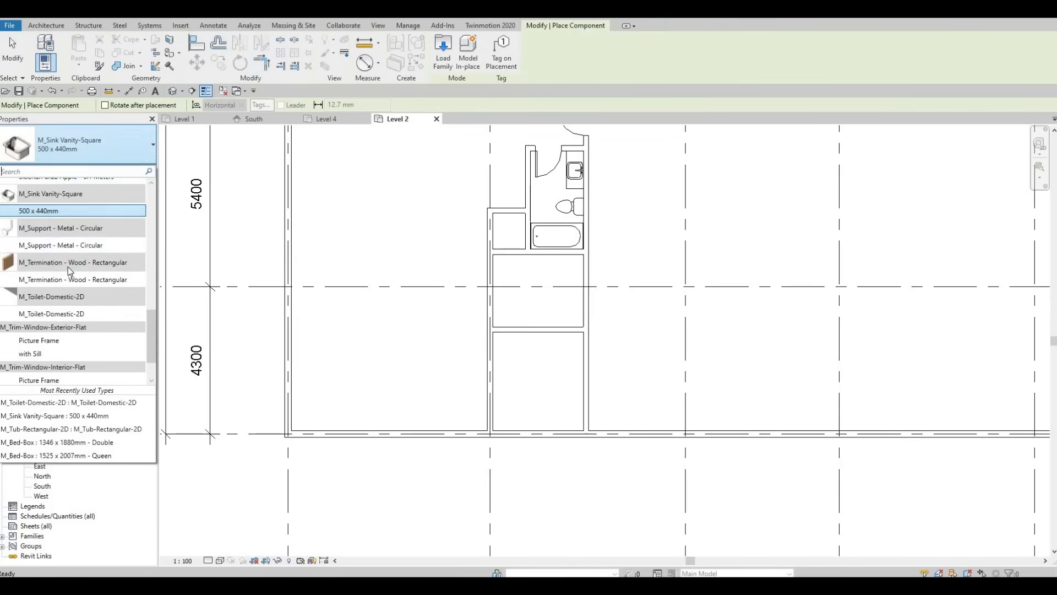
scroll(69, 265, up, 15)
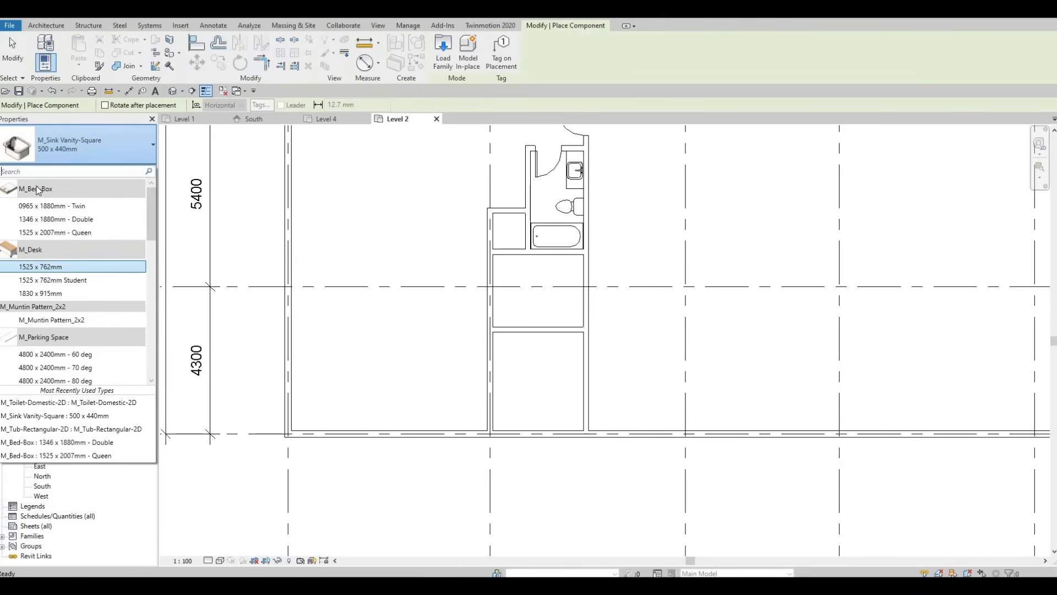
click(55, 232)
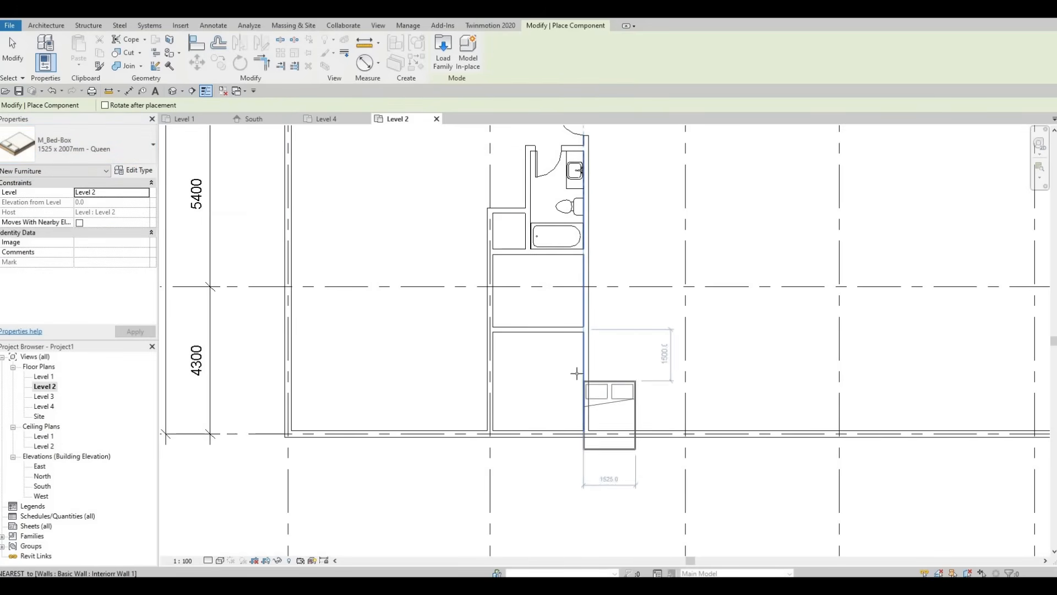
key(space)
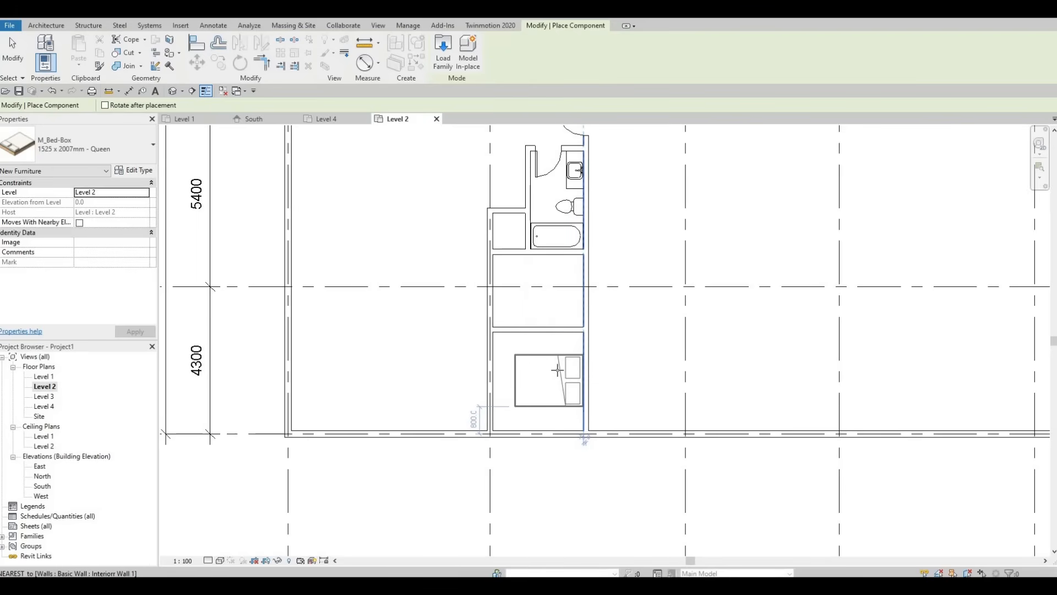
click(557, 370)
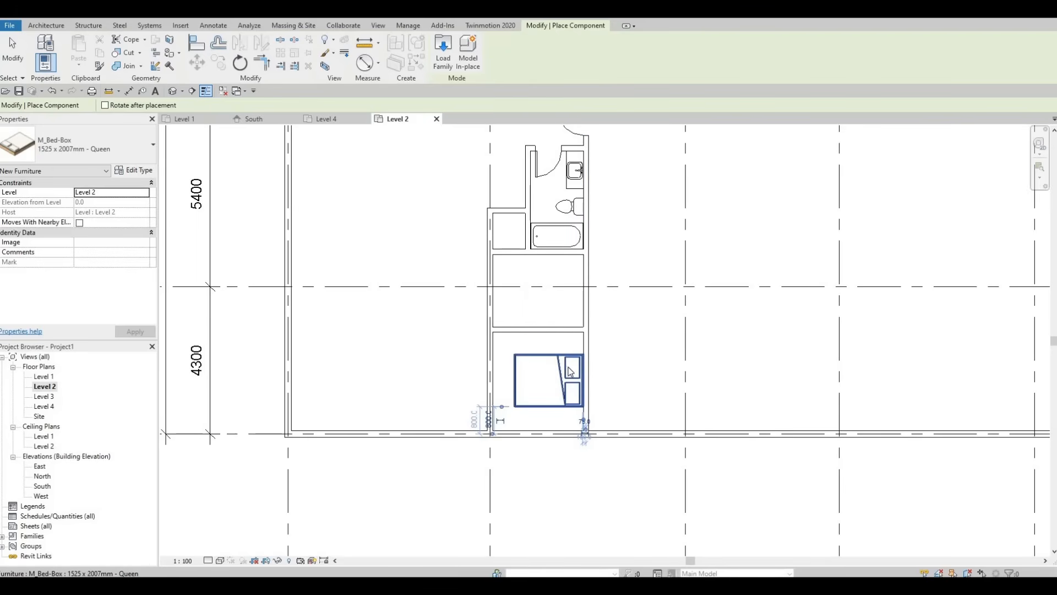
key(Escape)
key(Escape)
- Move the partition above the bed upward and set its distance from the lower exterior wall to 3300 mm
scroll(575, 339, down, 2)
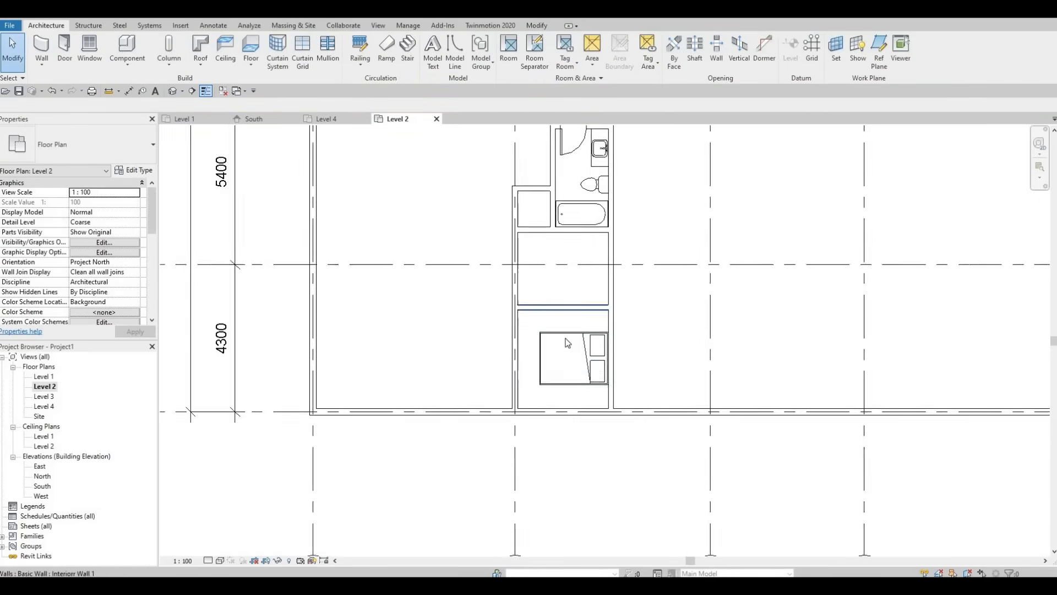
scroll(574, 339, up, 1)
click(576, 330)
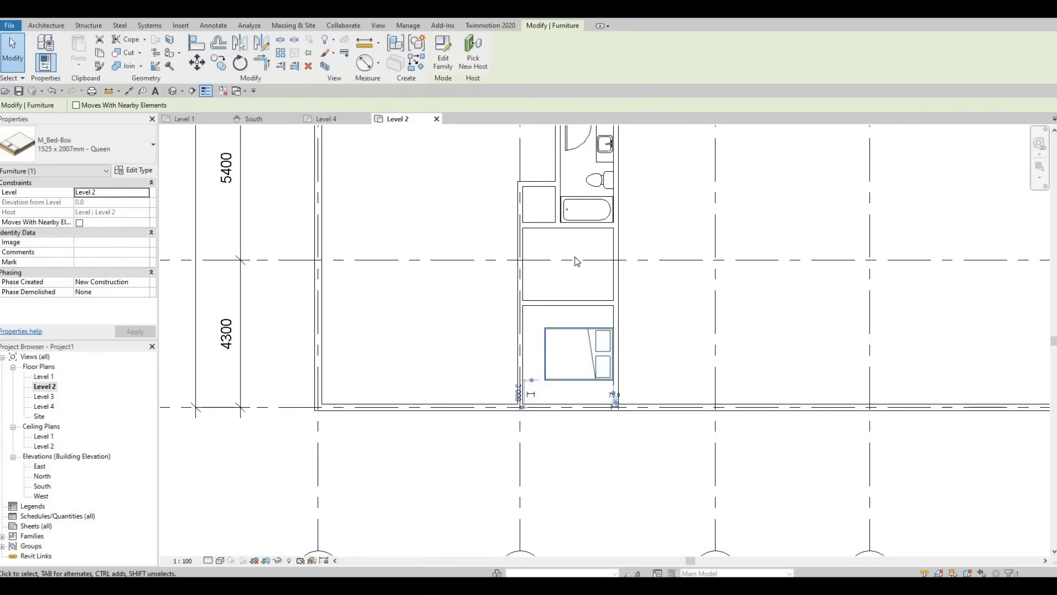
click(571, 306)
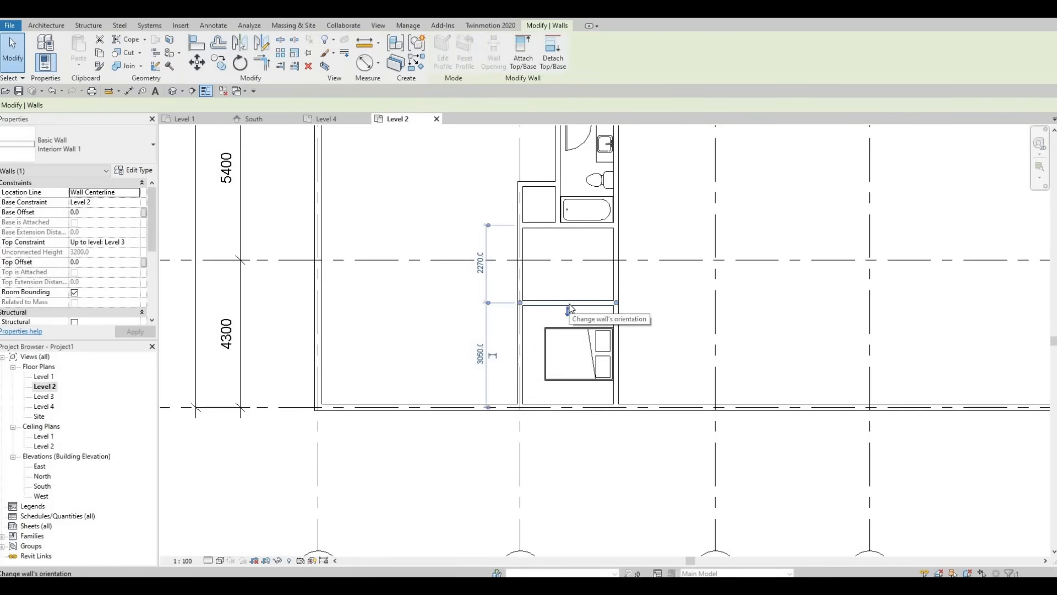
drag(570, 306, 570, 300)
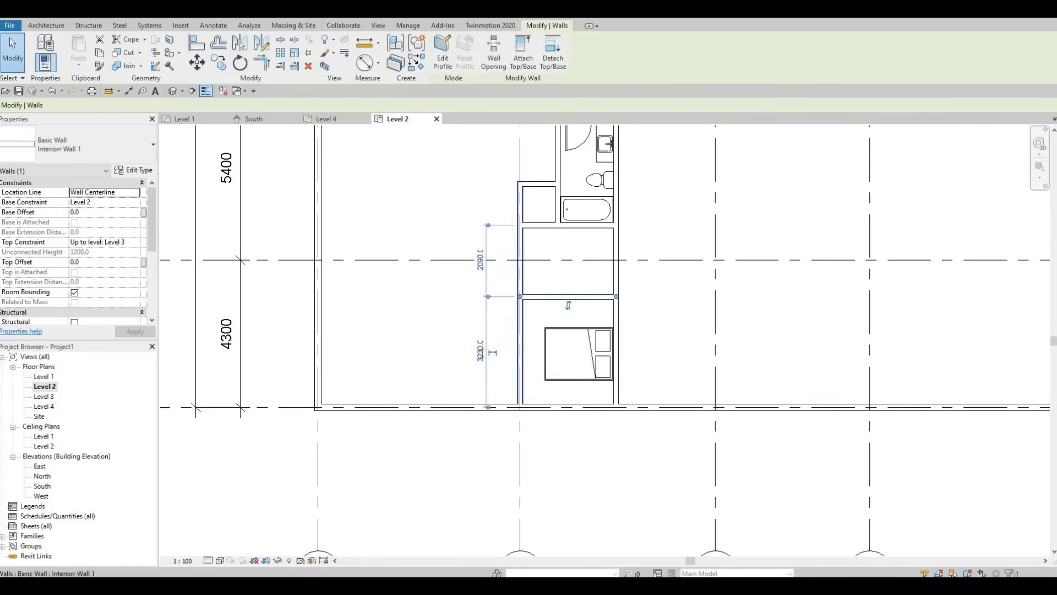
click(478, 352)
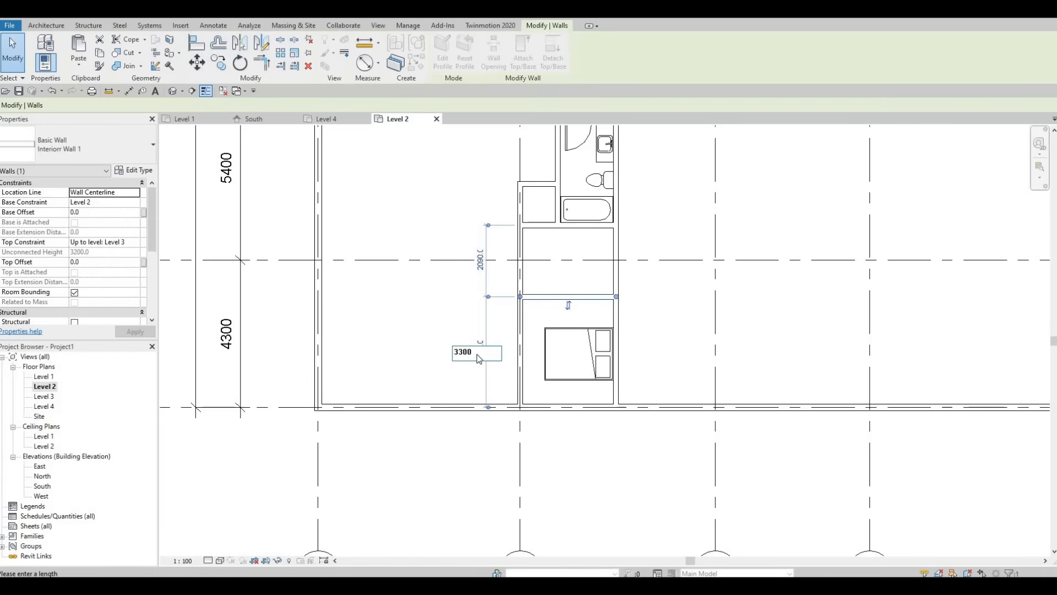
key(Return)
key(Escape)
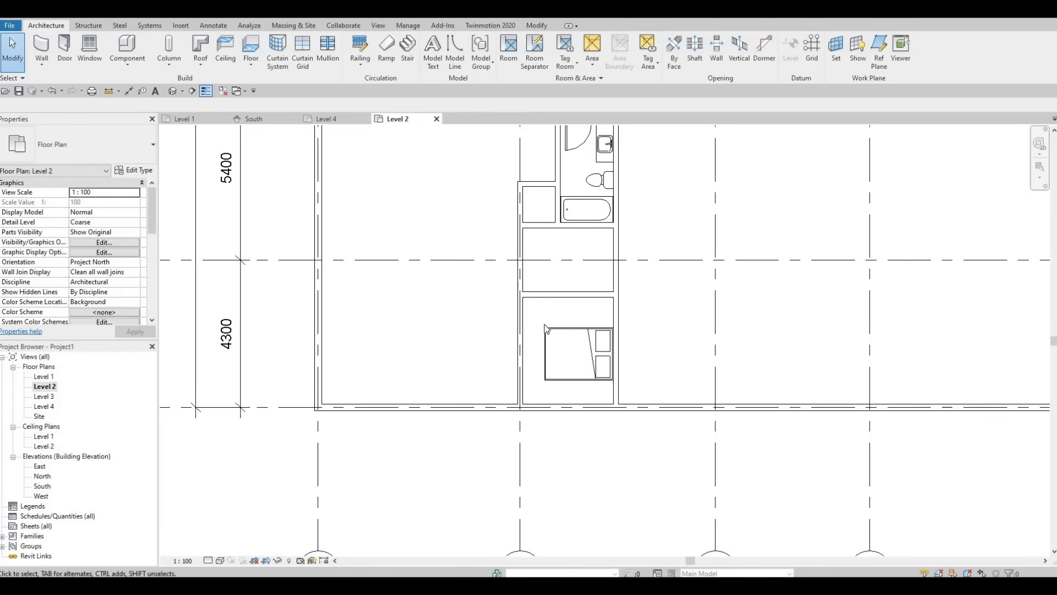
- Shift the queen bed slightly upward along the bedroom's right-hand wall
click(590, 334)
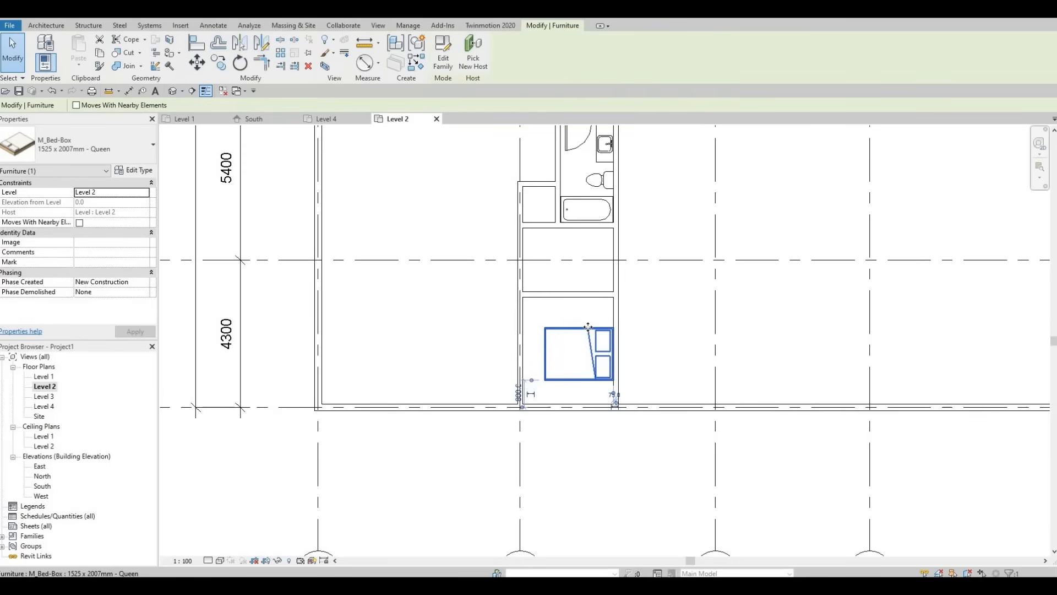
drag(588, 327, 585, 322)
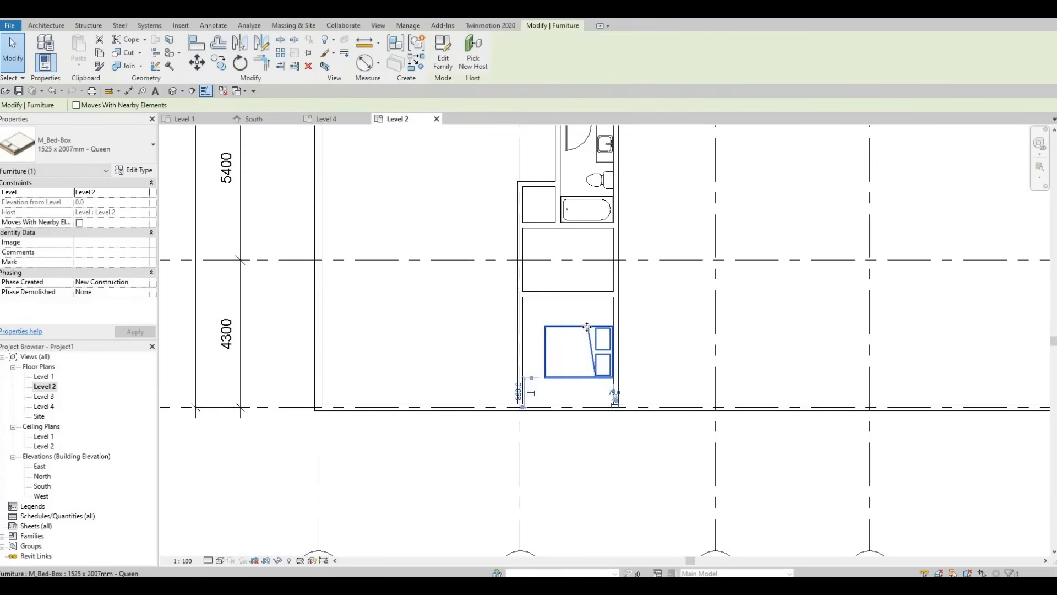
click(596, 281)
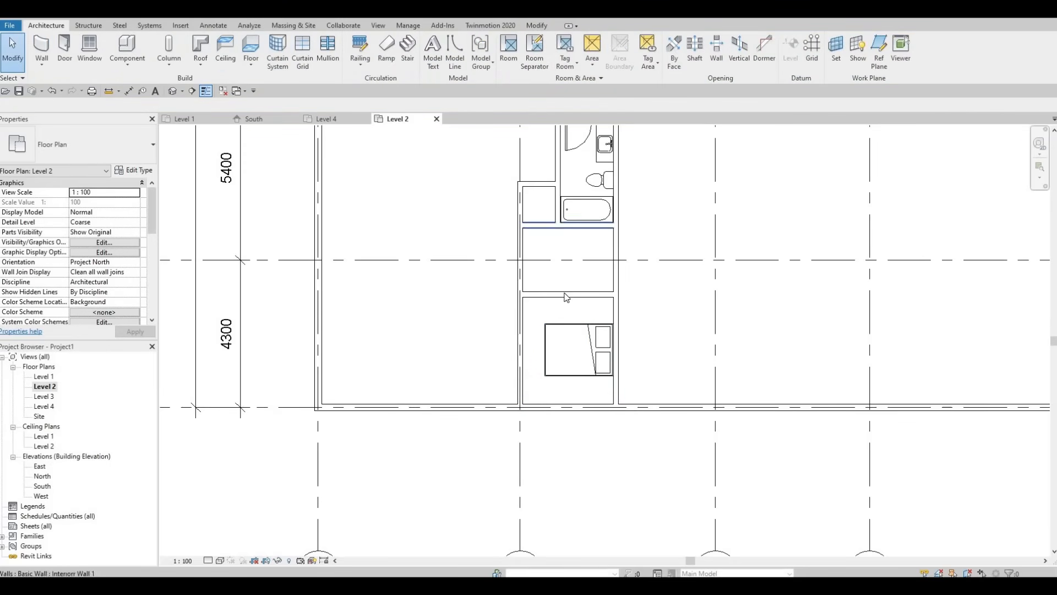
- Draw closet walls matching the right-hand interior wall: 800 mm up from the bedroom partition, then 1700 mm across to that wall
click(616, 272)
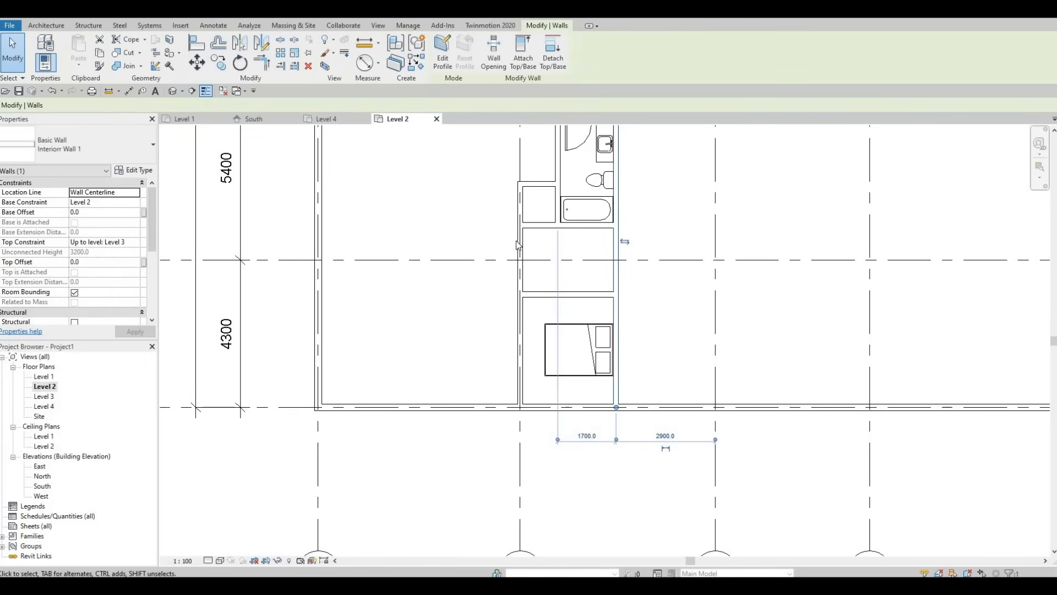
key(c)
key(s)
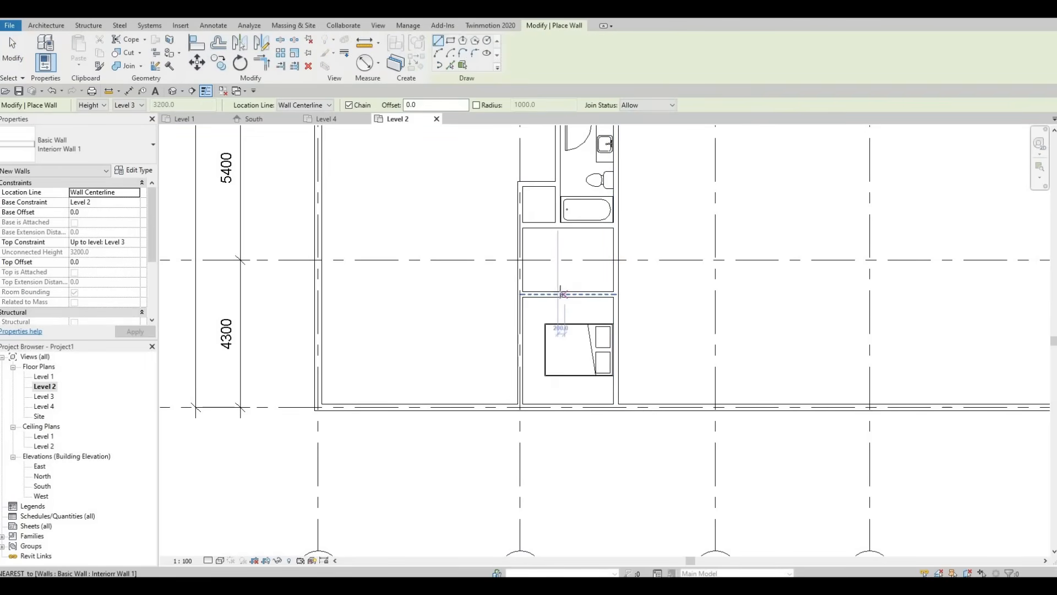
click(556, 294)
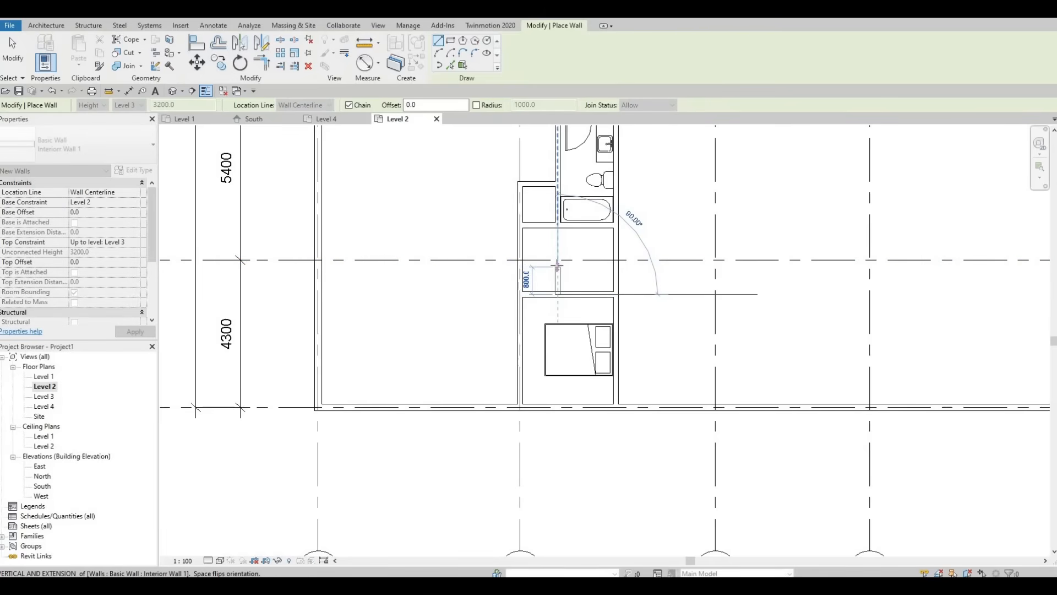
click(616, 265)
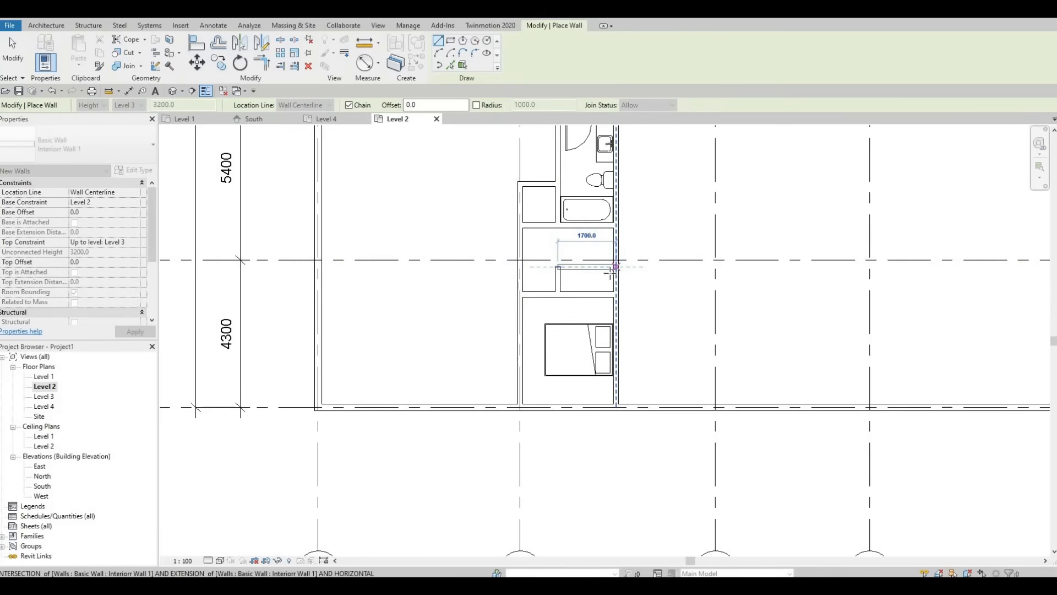
key(Escape)
key(Escape)
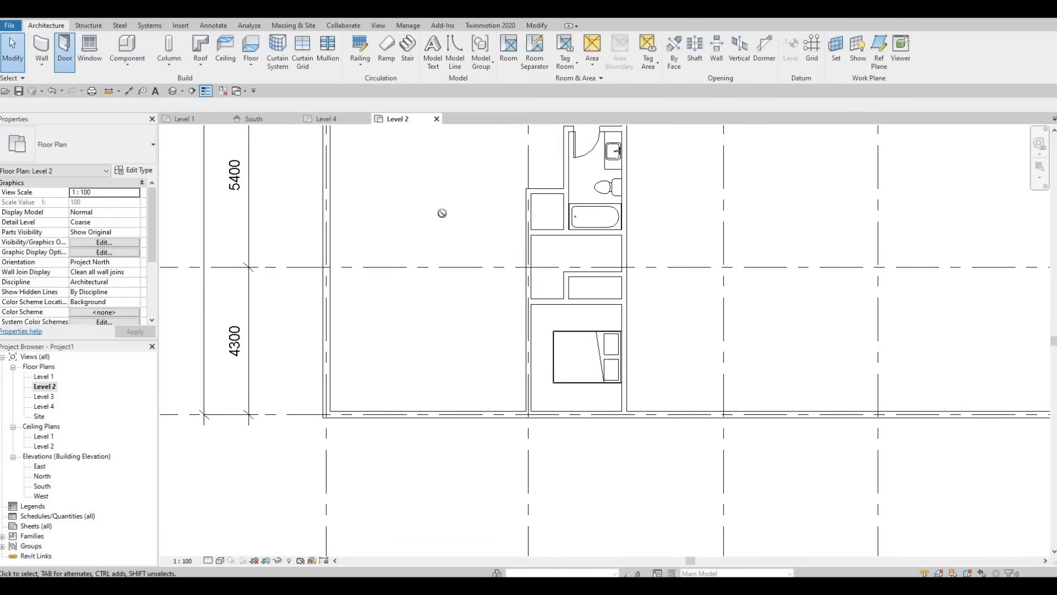
- Place two M_Single-Flush 0762 x 2032mm doors in the bedroom's left-hand wall, one just above and one just below the closet partition
click(67, 48)
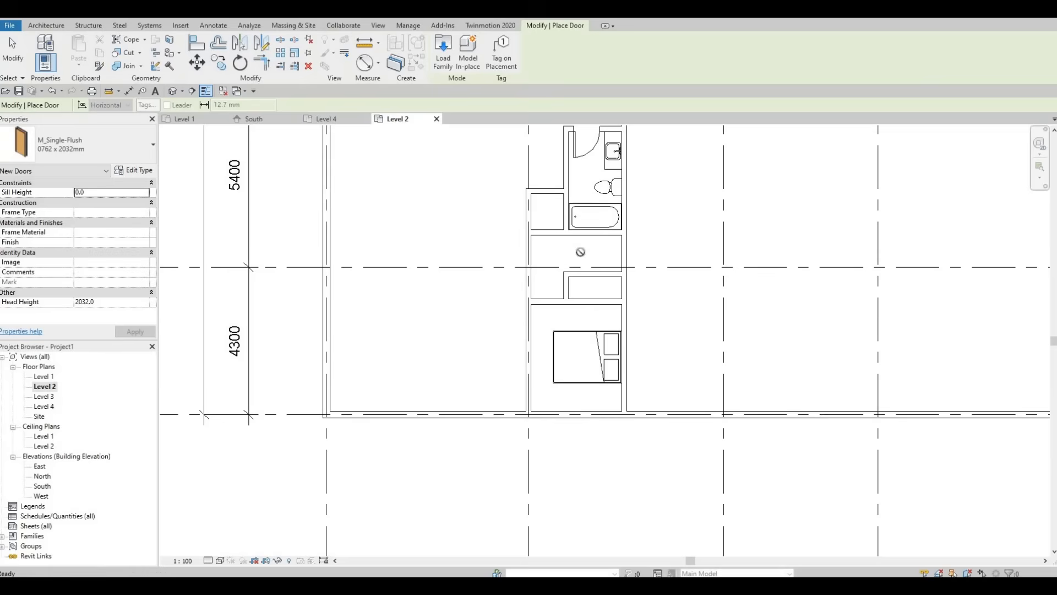
click(530, 285)
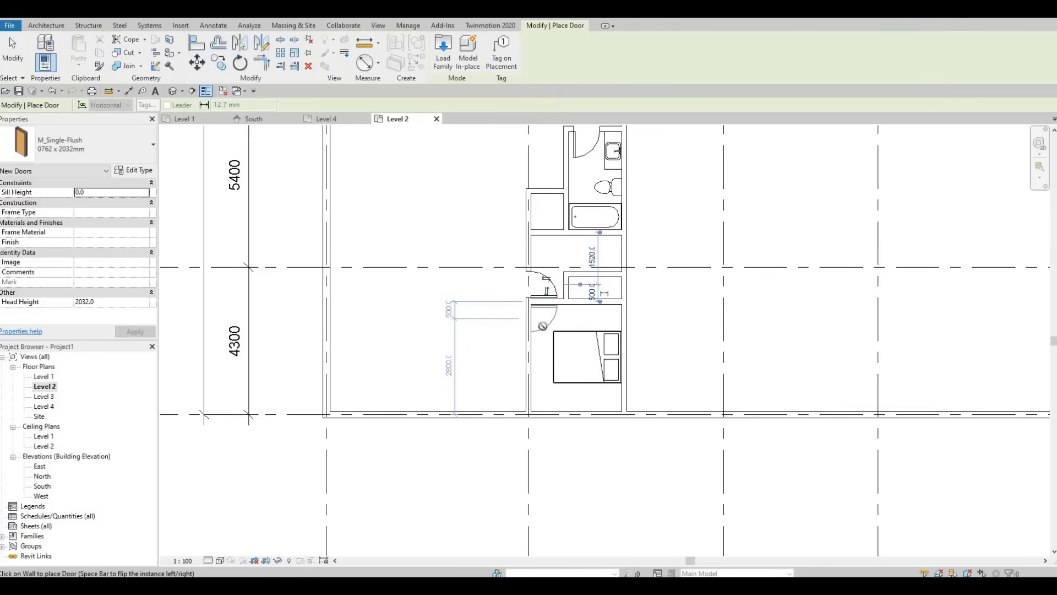
key(Escape)
key(Escape)
- Nudge the queen bed slightly down along the bedroom's right-hand wall
click(580, 380)
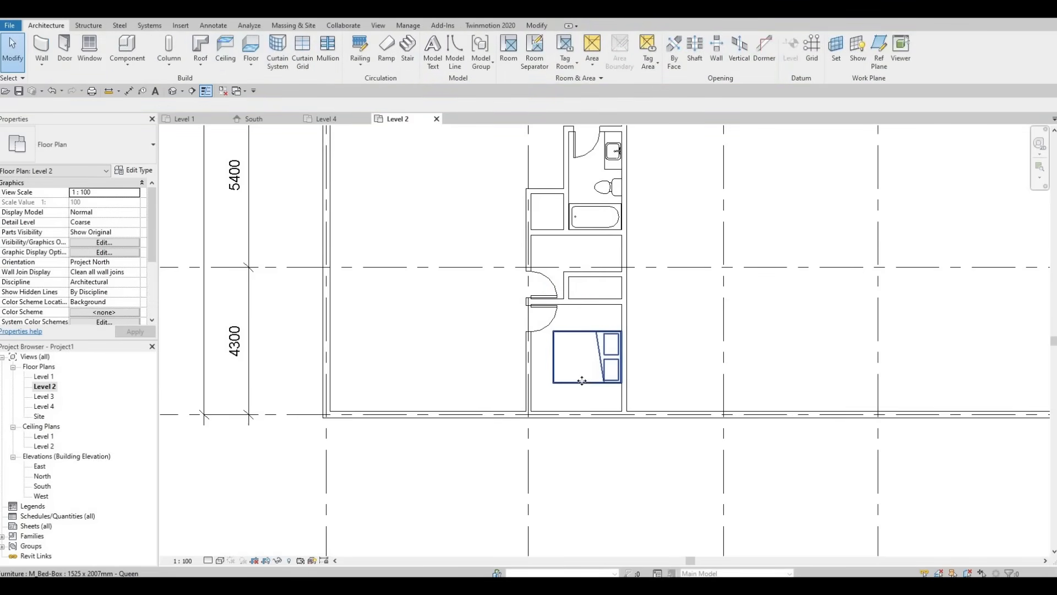
key(Down)
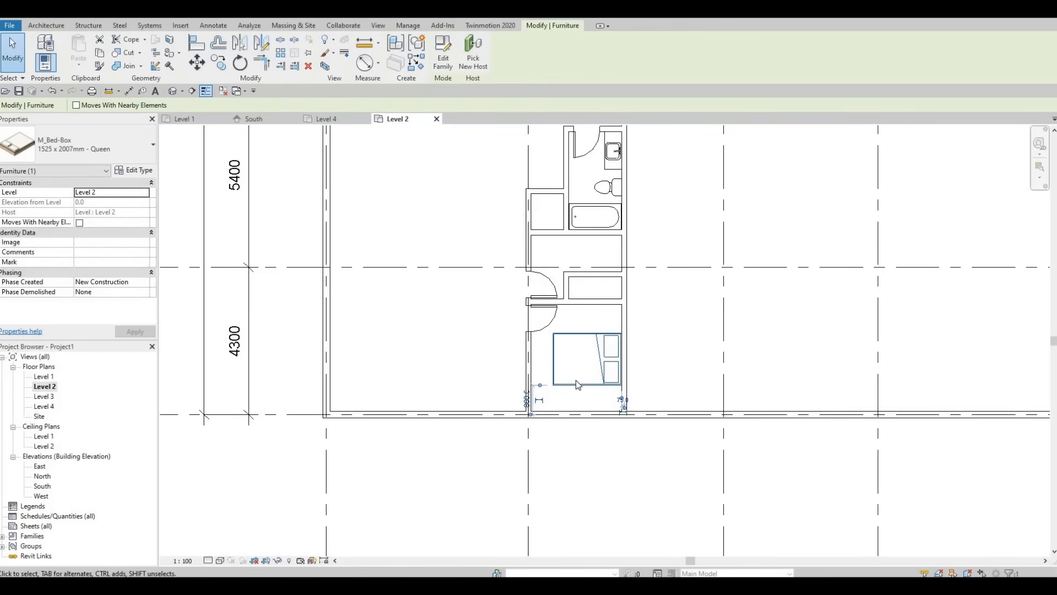
key(Down)
key(Escape)
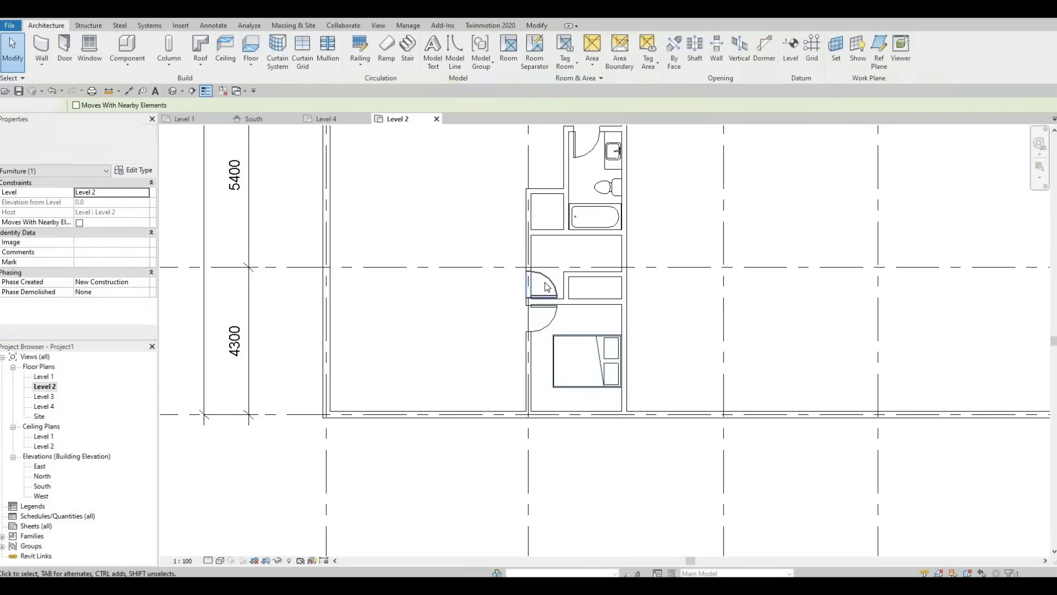
- Nudge the door above the bedroom partition slightly upward along its wall
scroll(538, 270, up, 1)
click(548, 285)
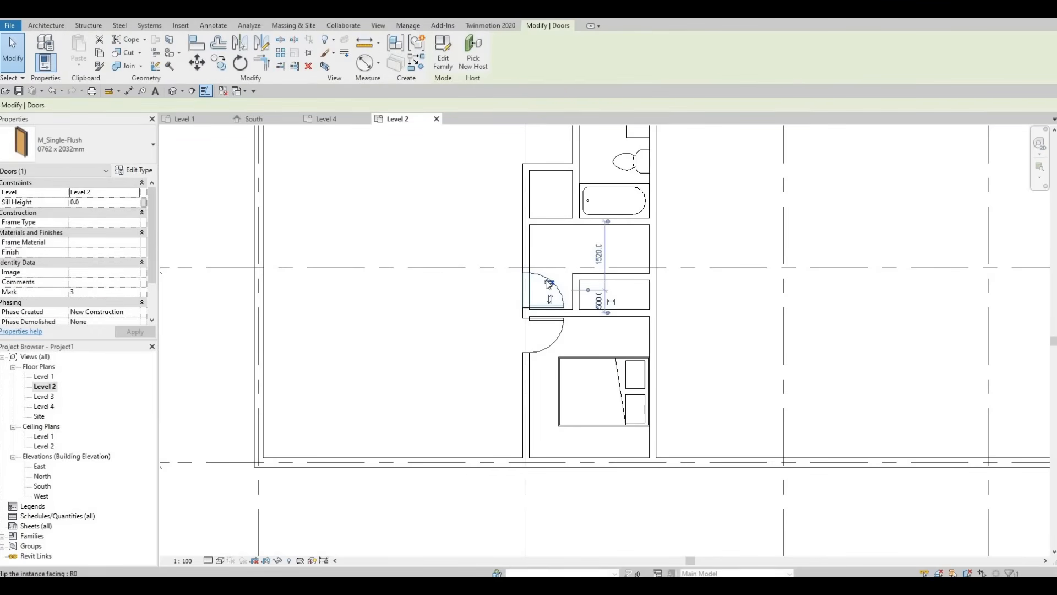
key(Escape)
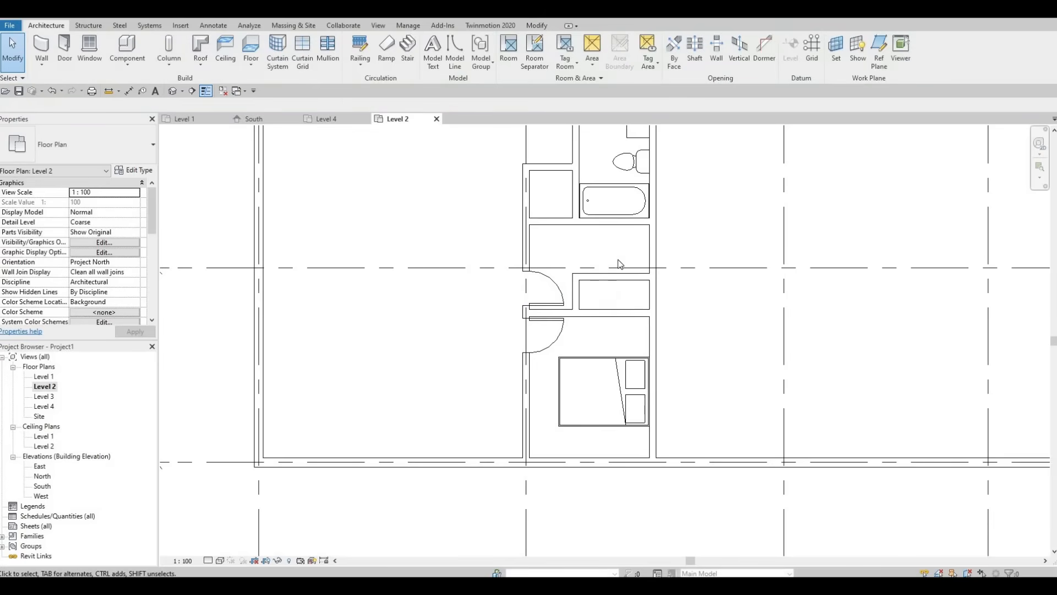
- Start loading a family and browse the metric library to the Residential doors folder
scroll(584, 305, down, 1)
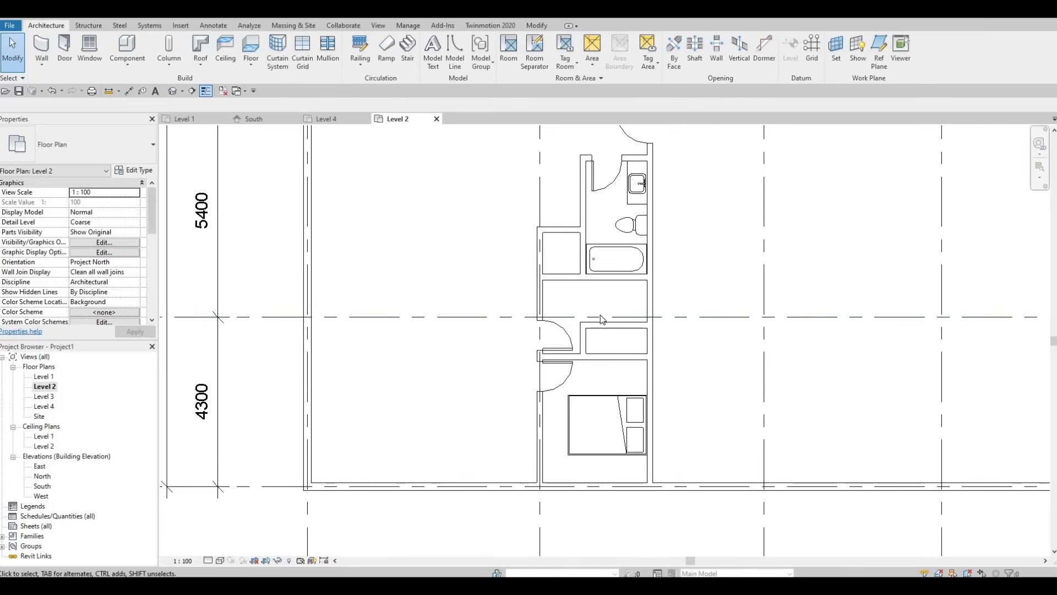
middle_drag(660, 295, 691, 290)
scroll(406, 338, down, 1)
middle_drag(353, 353, 390, 345)
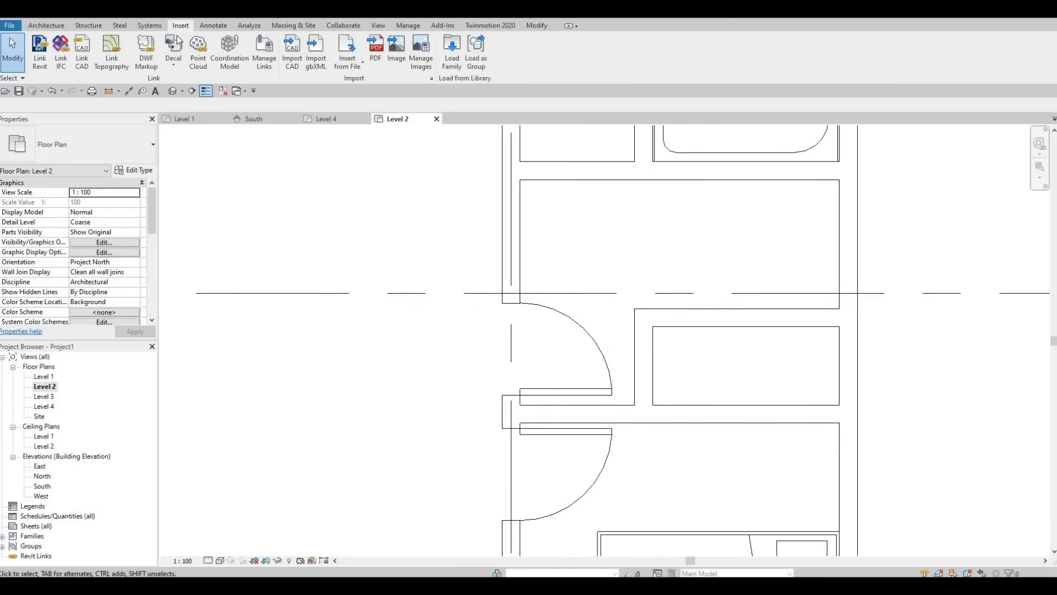
click(457, 65)
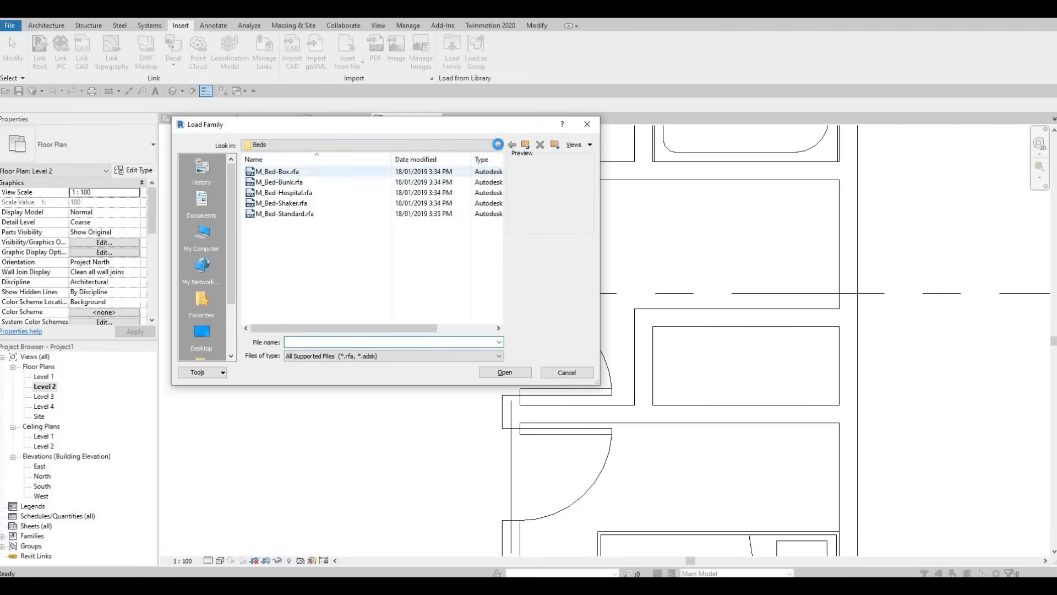
click(490, 144)
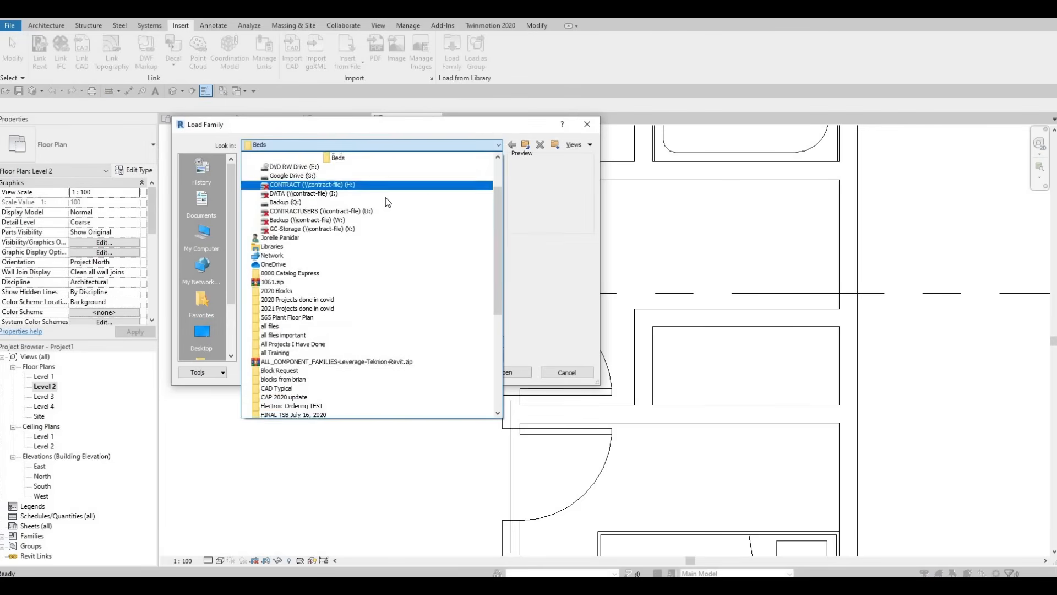
scroll(330, 201, up, 1)
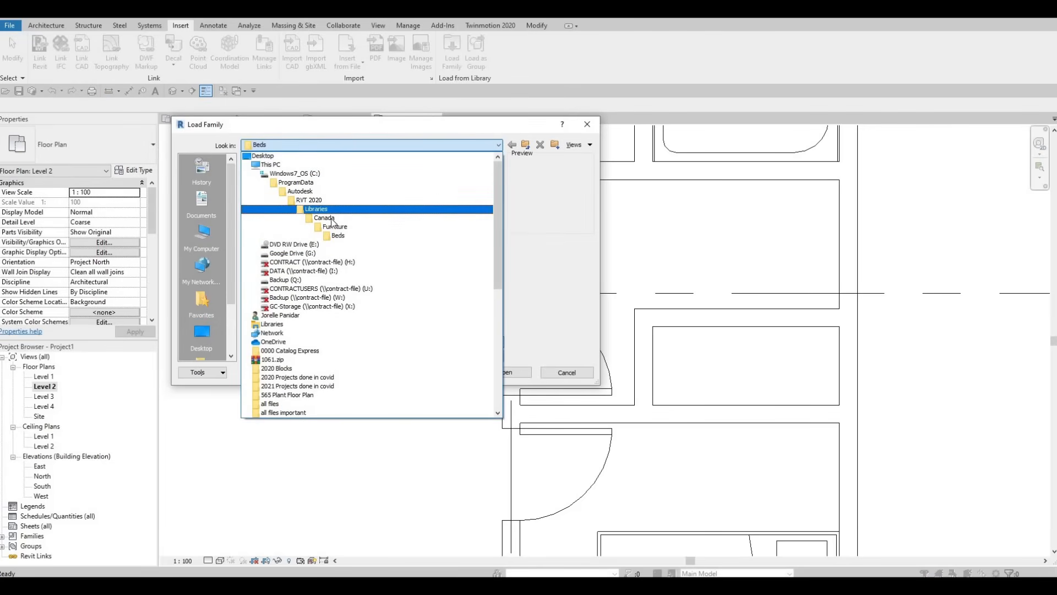
click(282, 219)
double_click(270, 268)
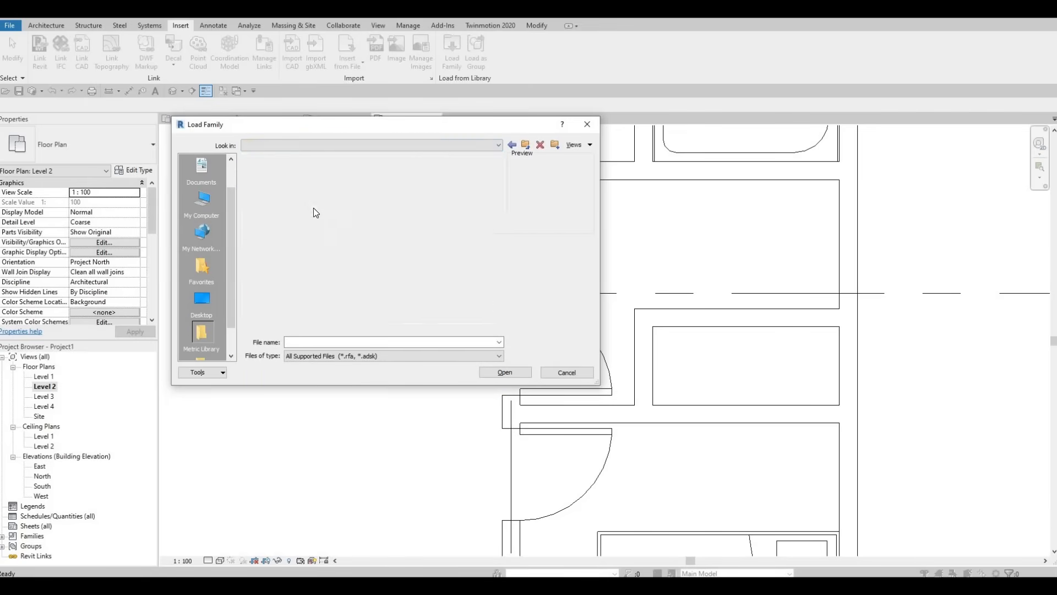
double_click(300, 193)
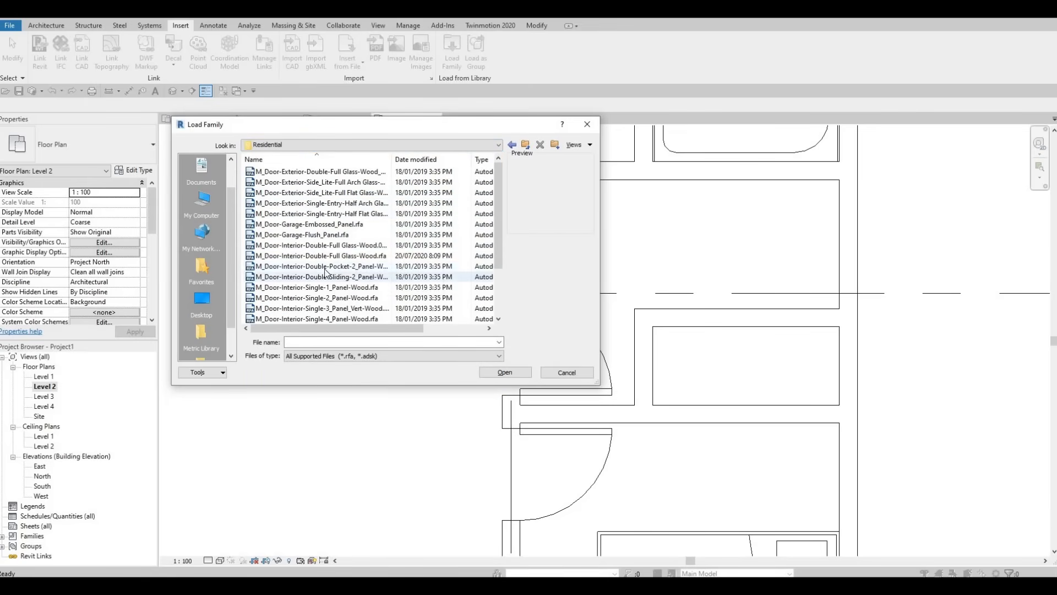
- Load the M_Door-Interior-Double-Pocket-2_Panel-Wood family with all of its types
click(325, 269)
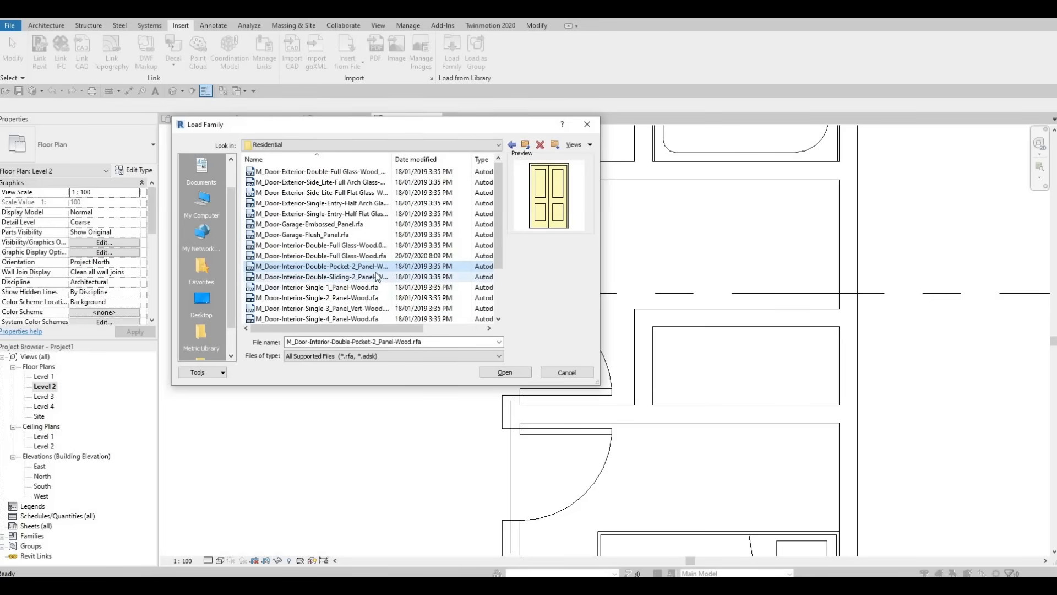
click(502, 373)
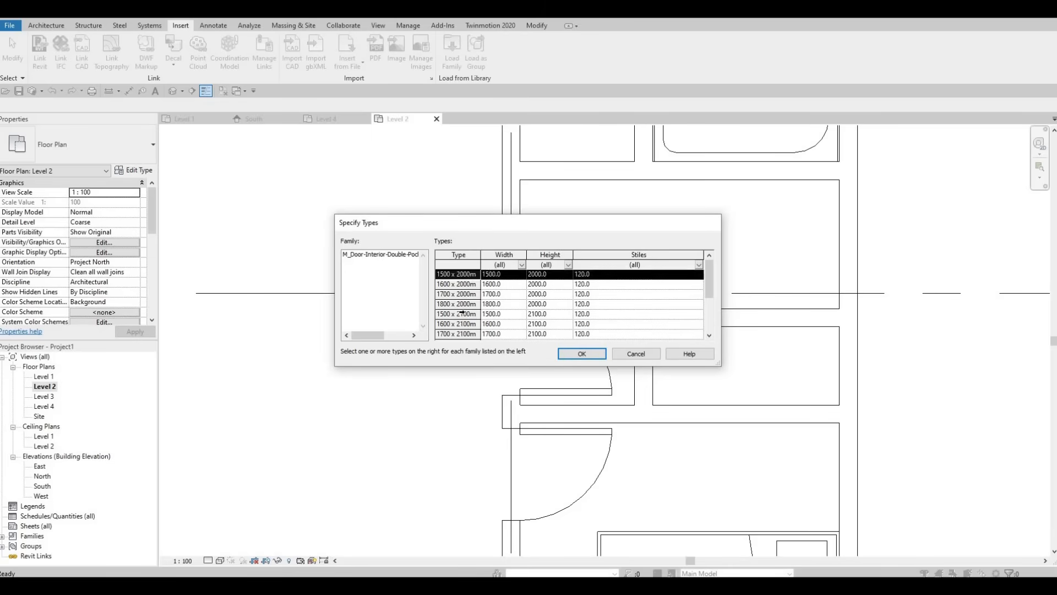
scroll(461, 312, down, 2)
key(ctrl+a)
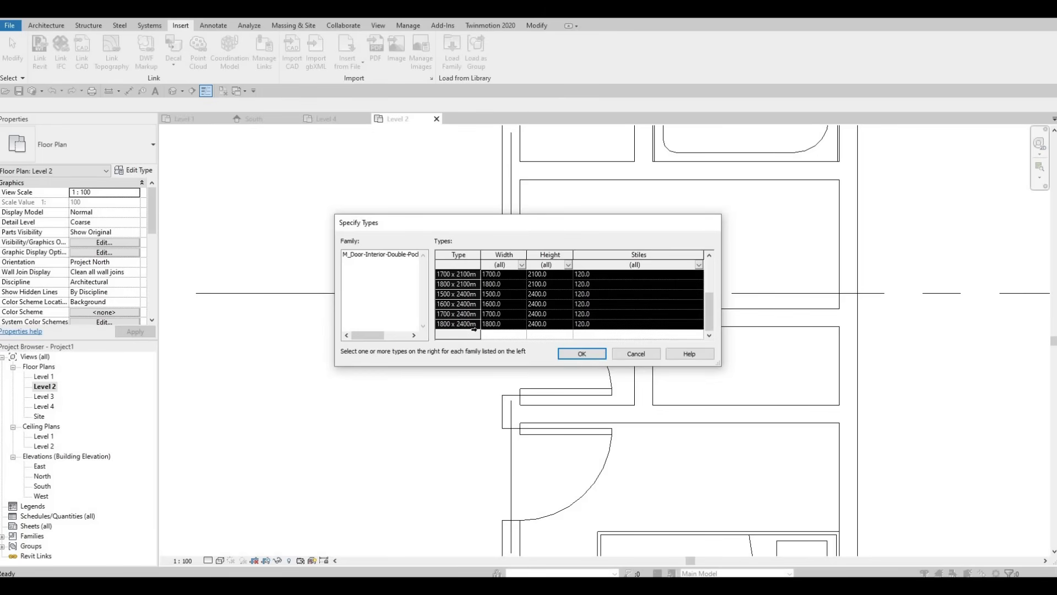
click(581, 354)
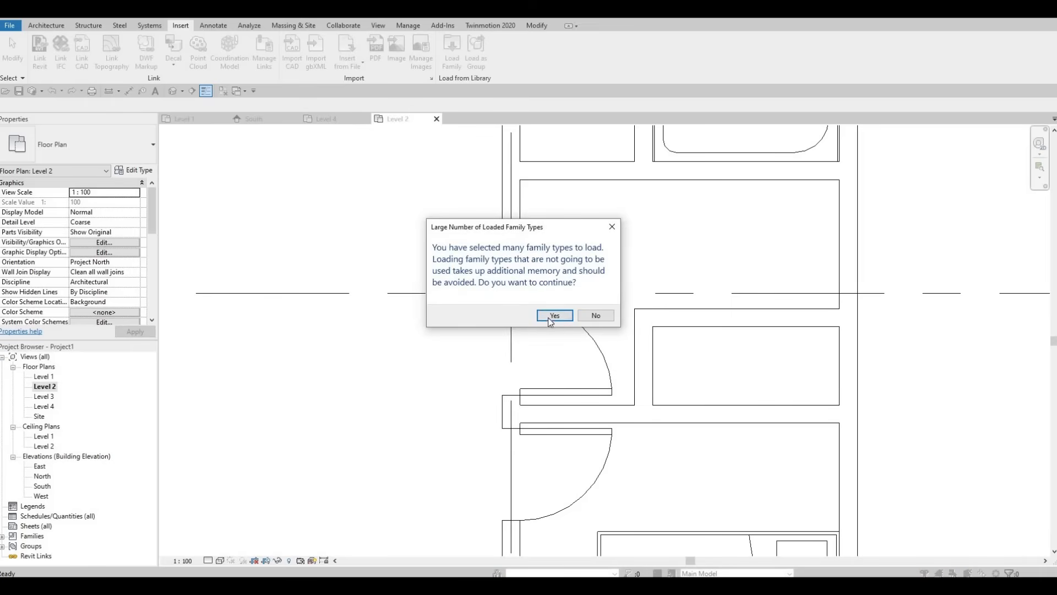
key(Return)
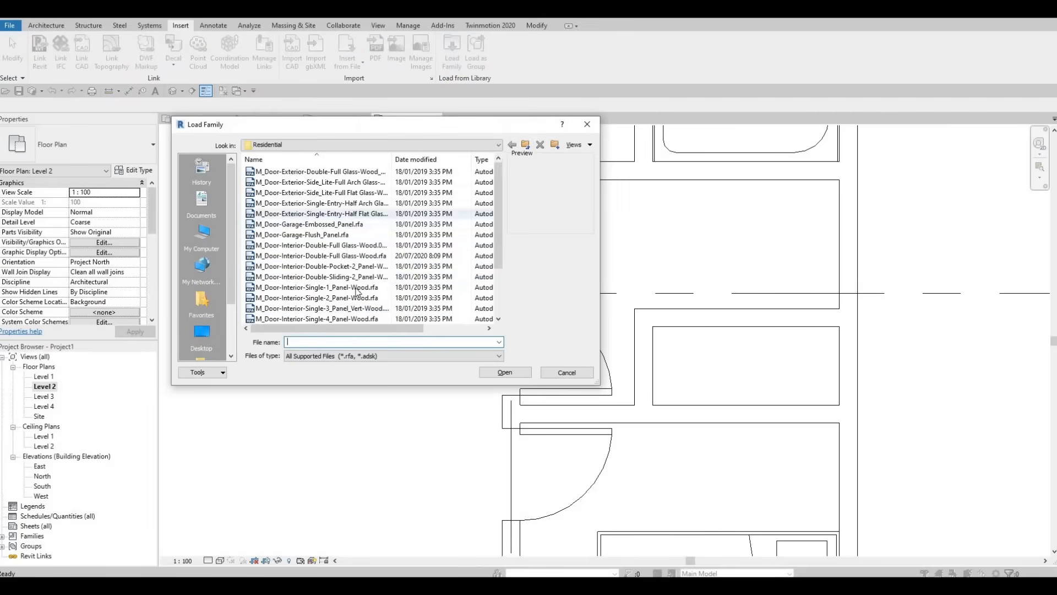
- Load the M_Door-Interior-Single-Pocket-2_Panel-Wood family from the Residential folder with all of its types
scroll(347, 302, down, 2)
click(336, 309)
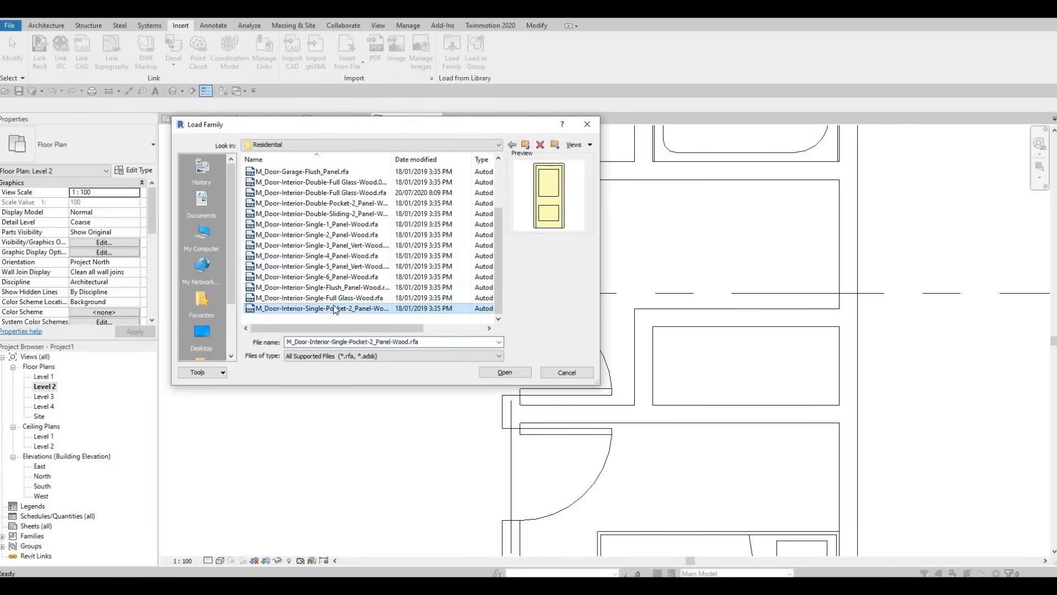
click(504, 373)
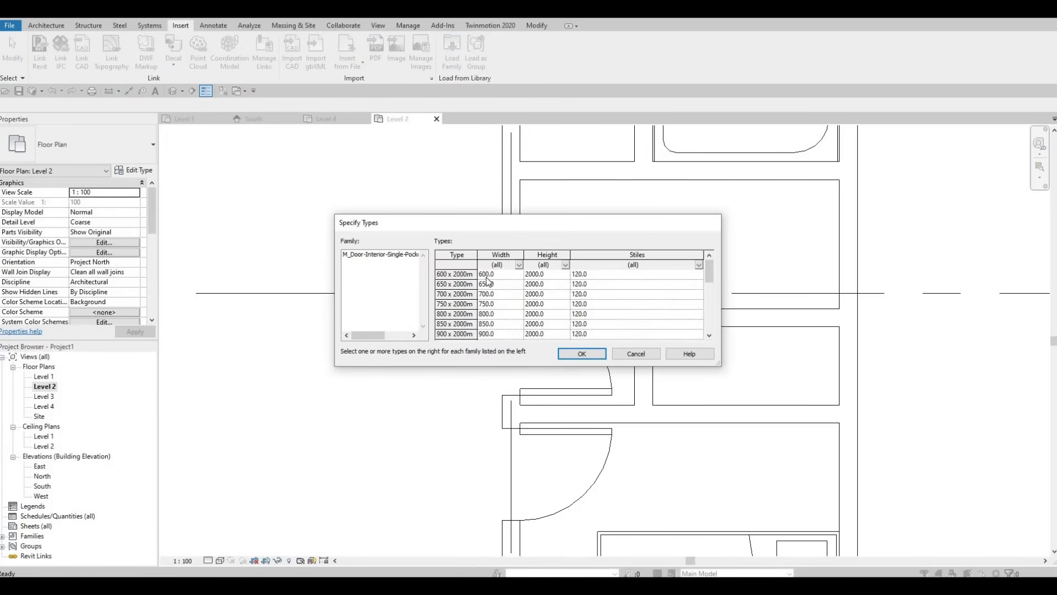
scroll(499, 305, down, 8)
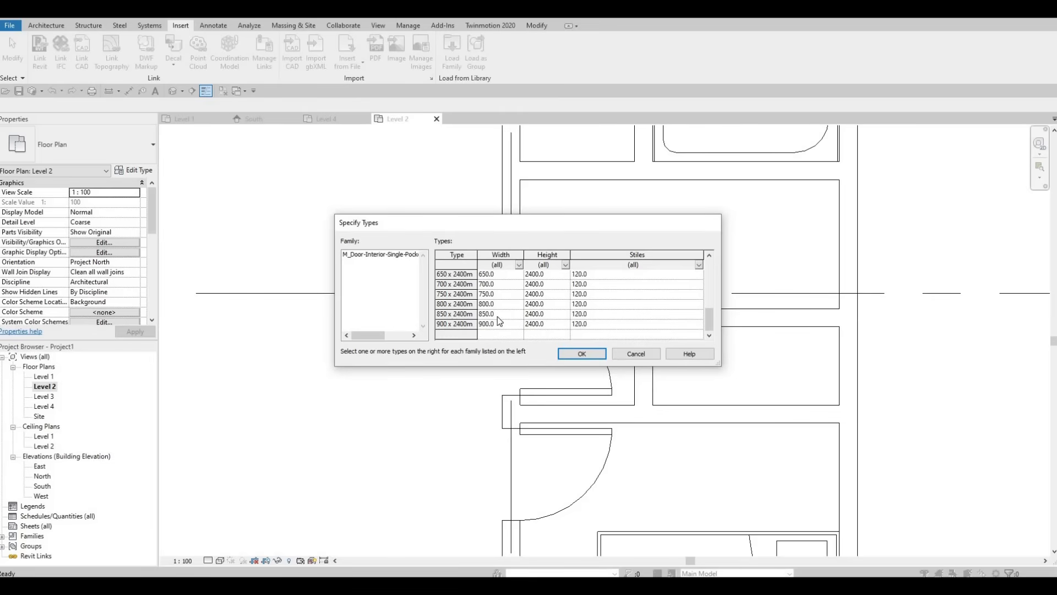
key(ctrl+a)
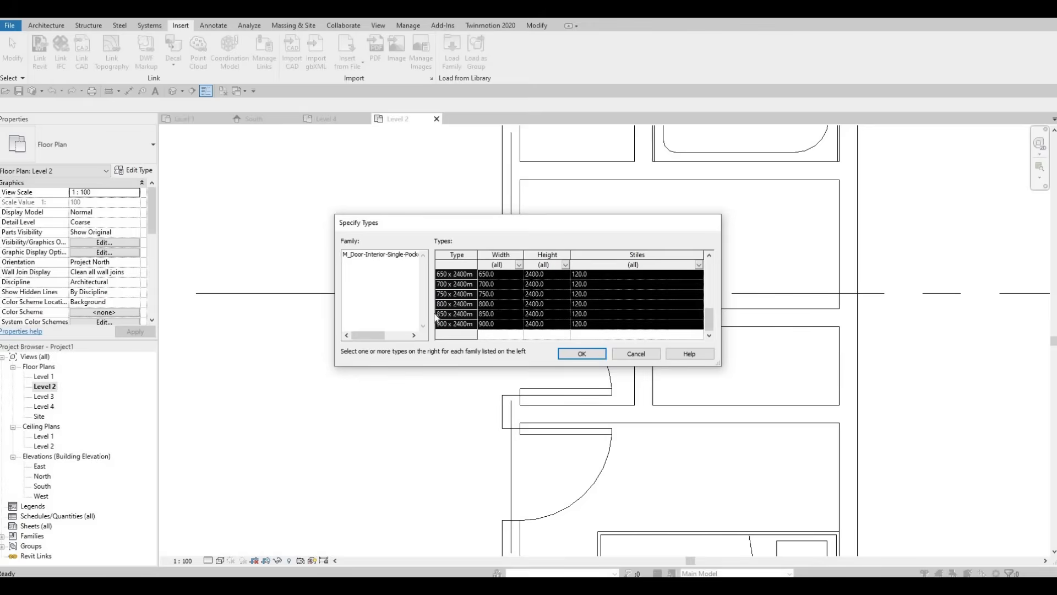
scroll(457, 293, up, 8)
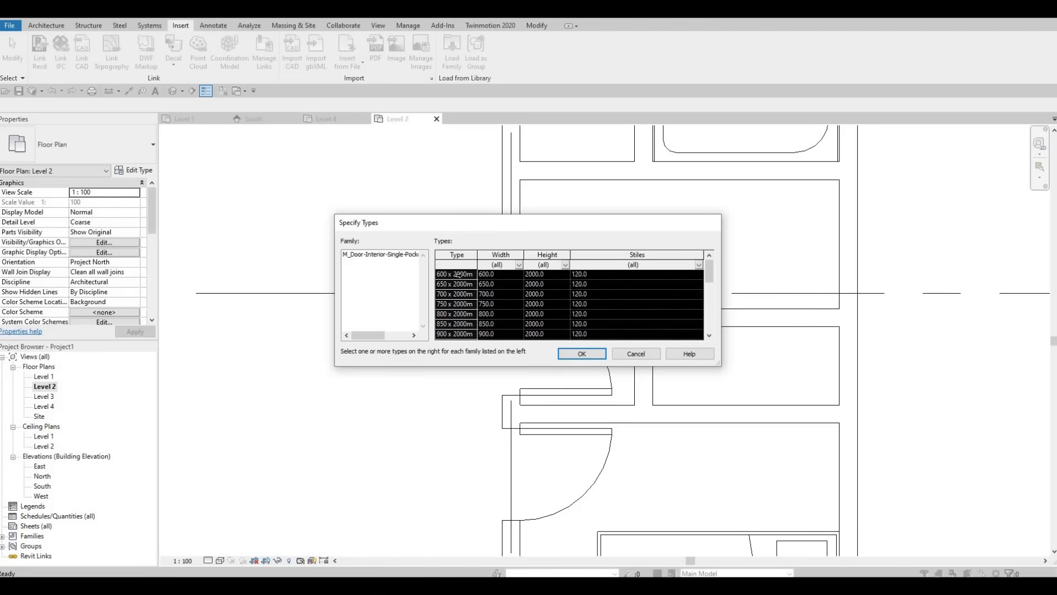
scroll(460, 278, down, 2)
scroll(710, 306, down, 3)
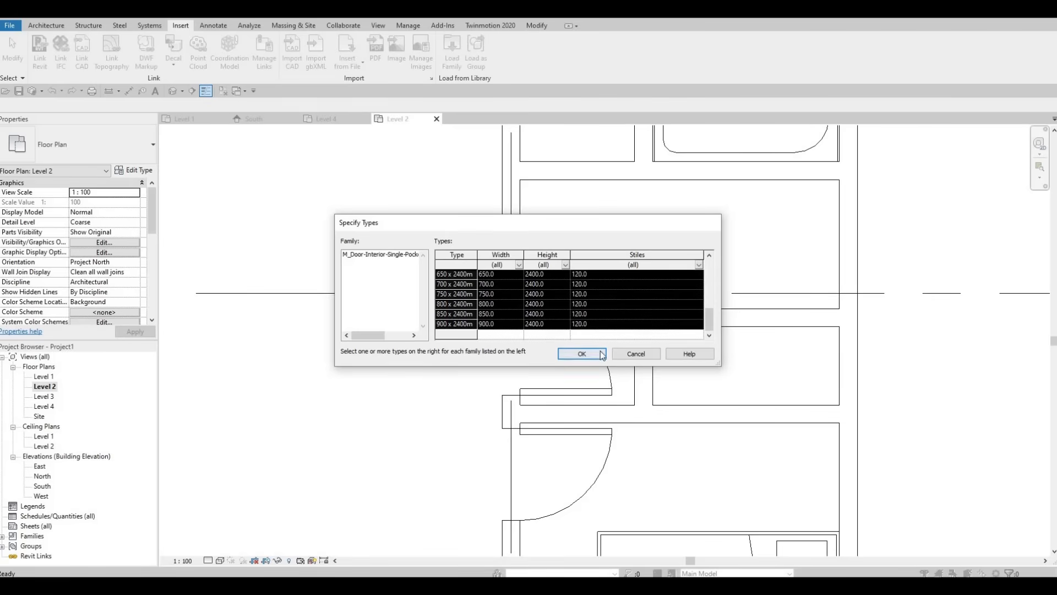
click(602, 356)
key(Return)
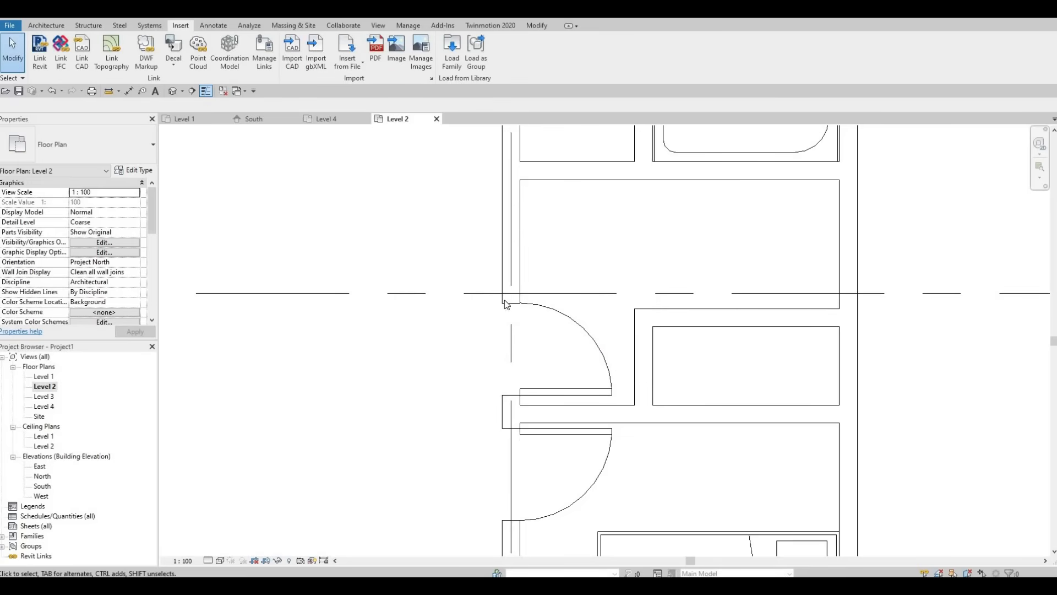
- Place an M_Door-Interior-Double-Sliding-2_Panel-Wood 1200 x 2000mm door in the closet's lower wall, facing the bed
scroll(564, 335, down, 2)
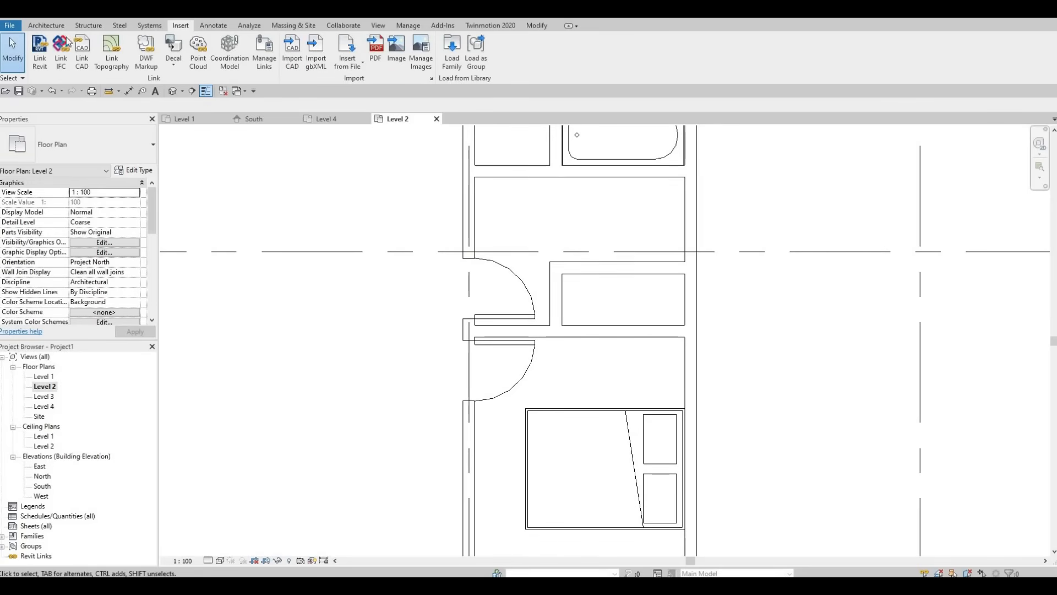
click(45, 25)
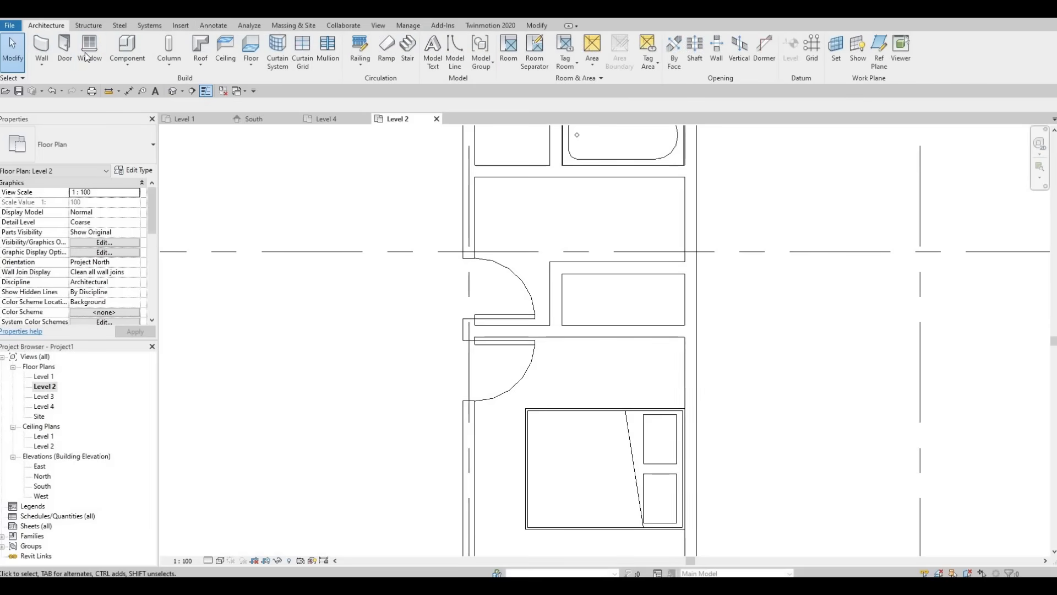
click(65, 44)
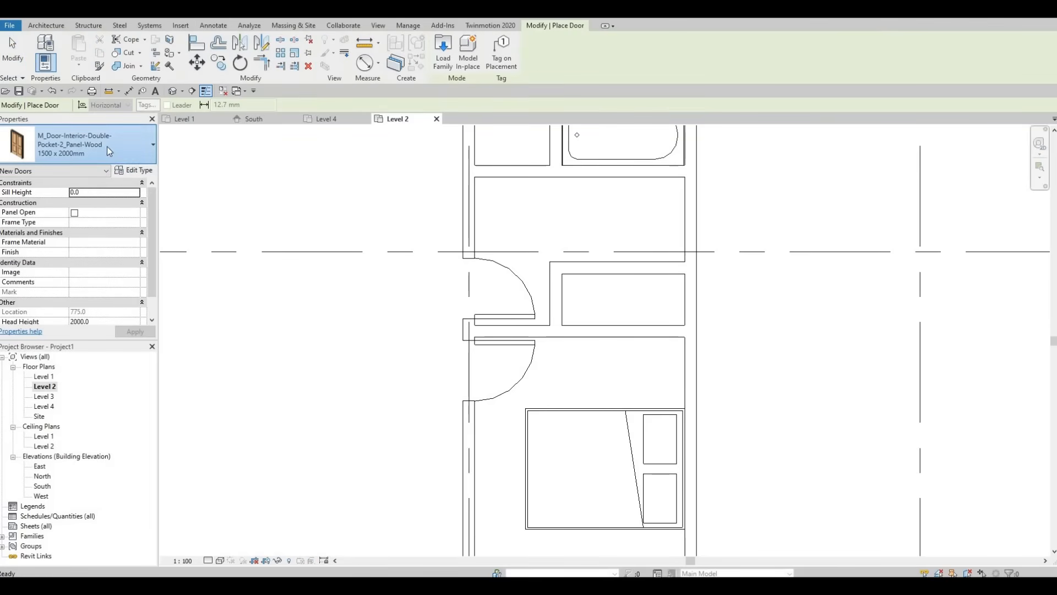
click(107, 147)
scroll(116, 339, down, 3)
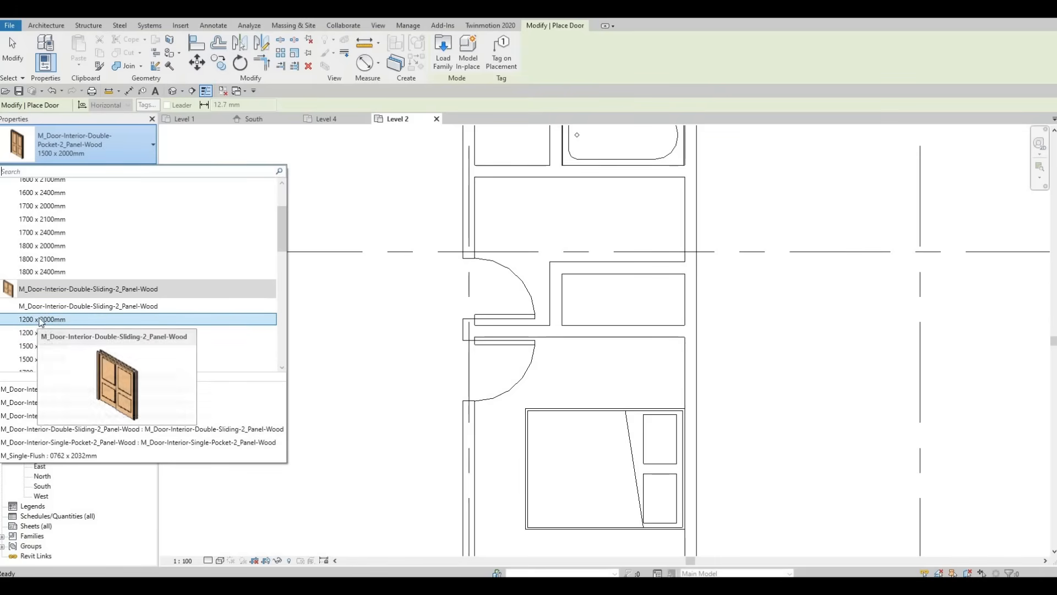
key(Return)
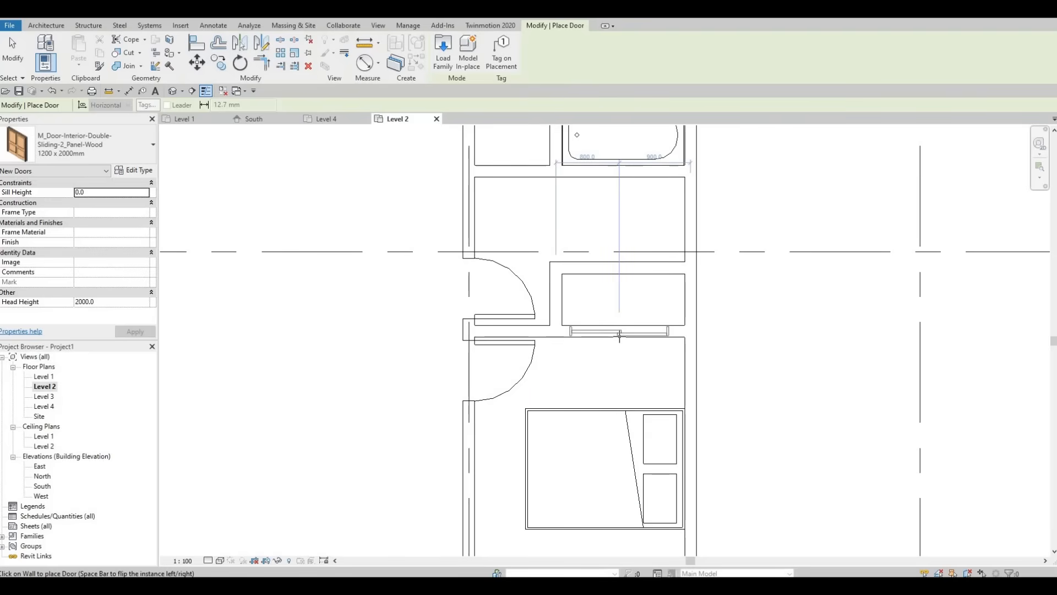
click(619, 336)
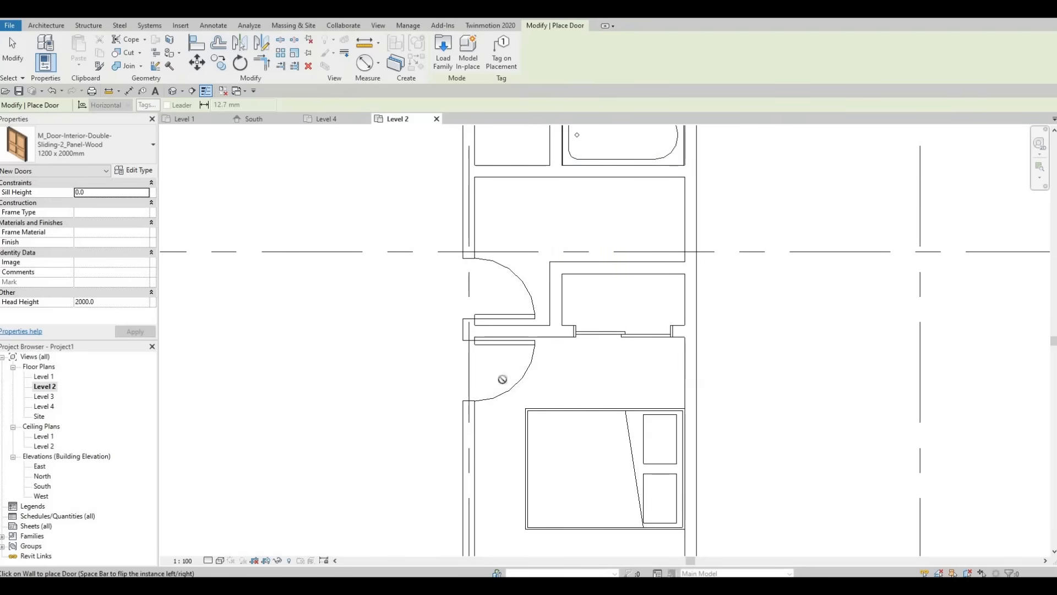
scroll(600, 370, down, 4)
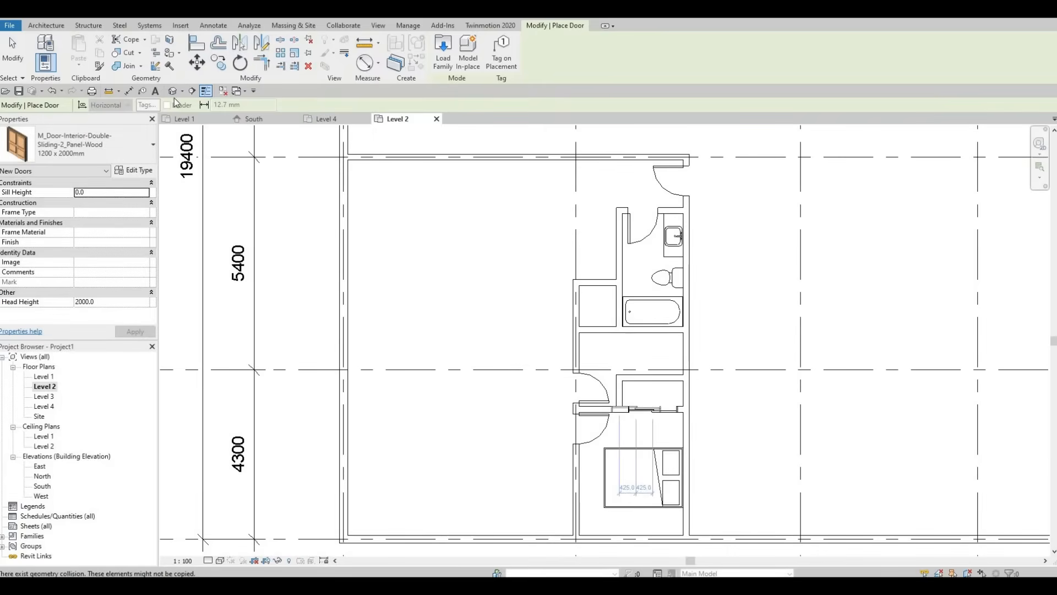
key(Escape)
key(Escape)
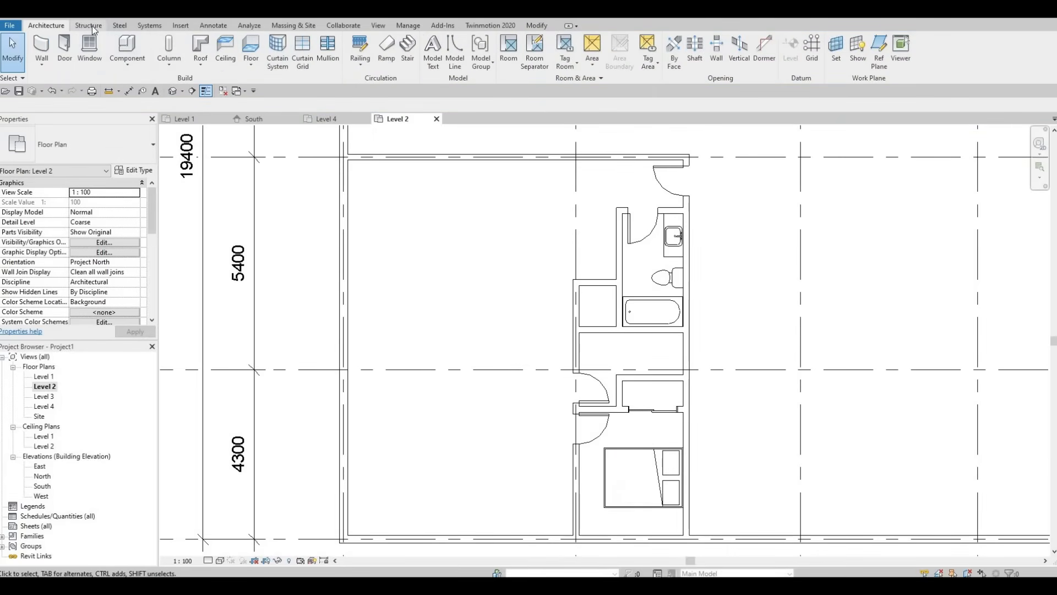
scroll(194, 26, down, 1)
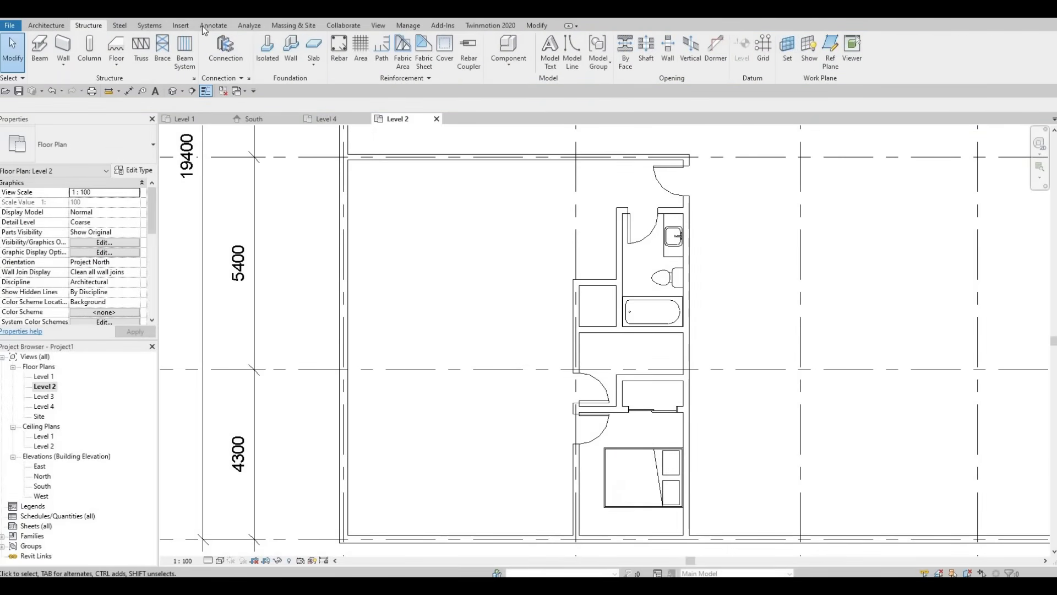
- Draw a horizontal <Demolished> detail line about 1550 mm long across the bedroom closet, from wall face to wall face
click(202, 25)
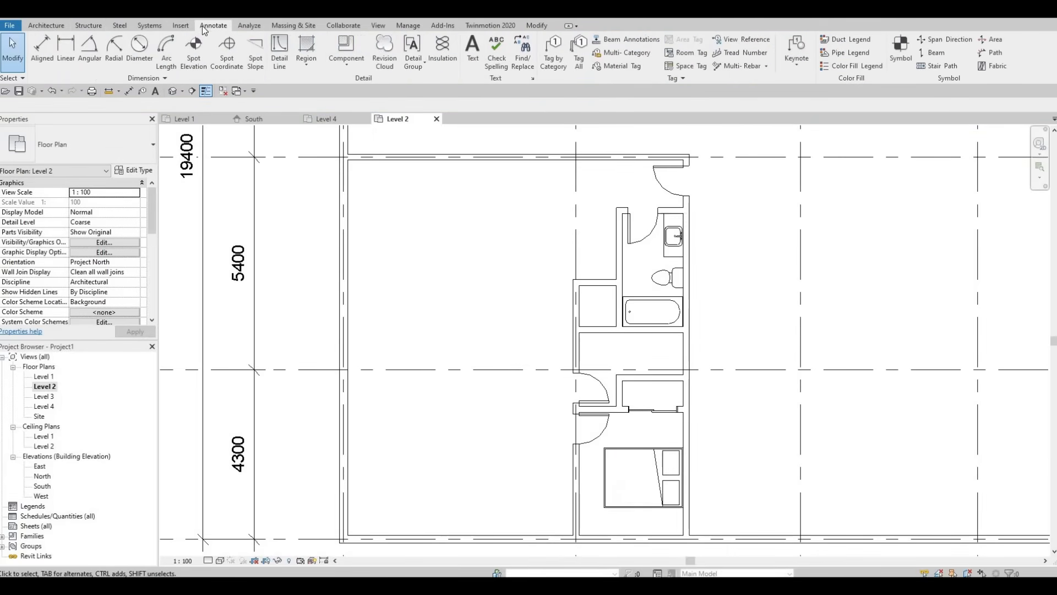
click(279, 57)
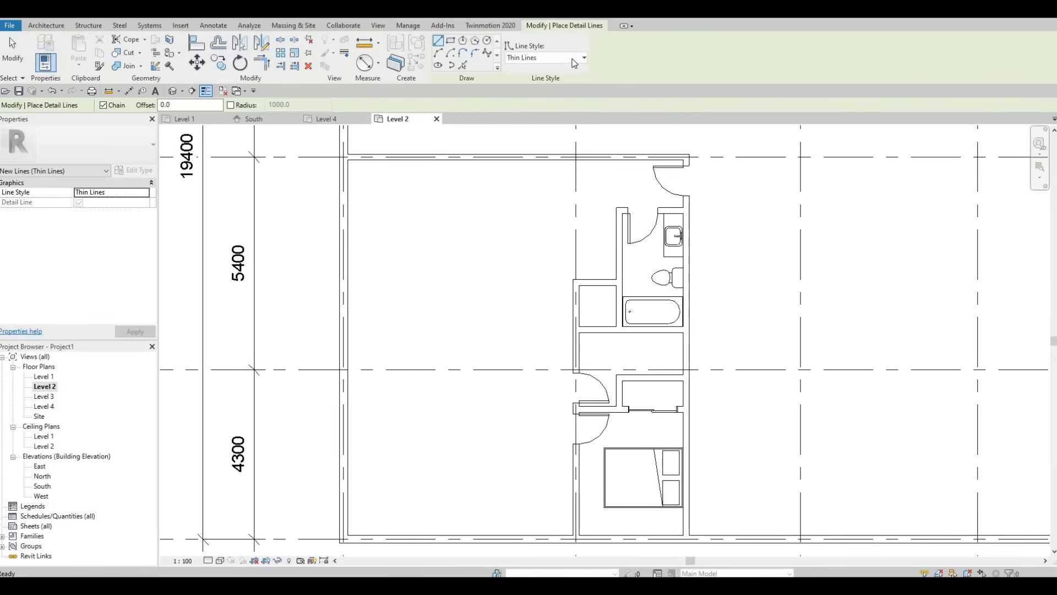
click(573, 58)
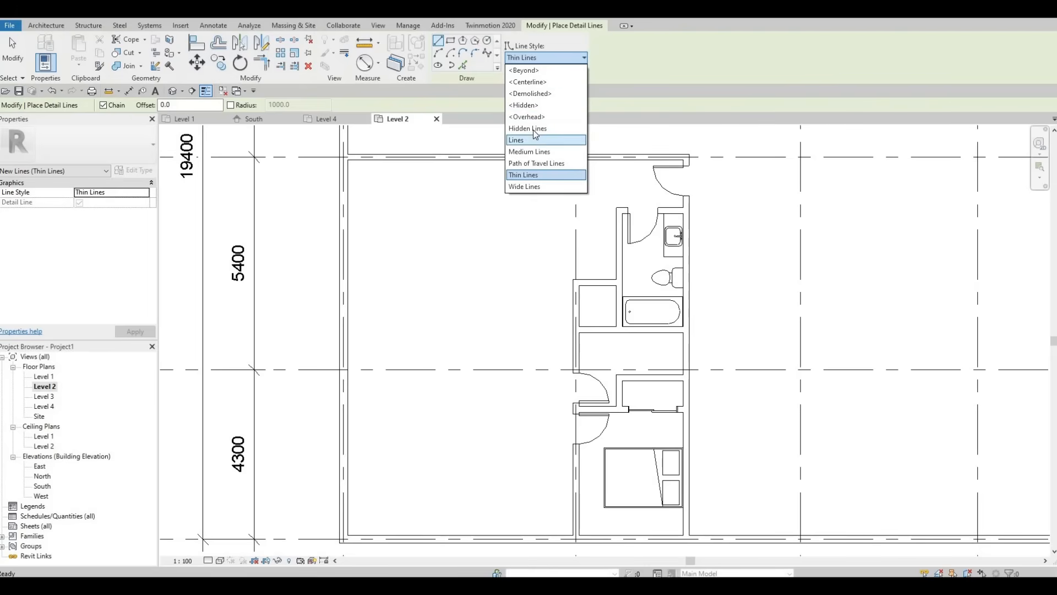
click(526, 94)
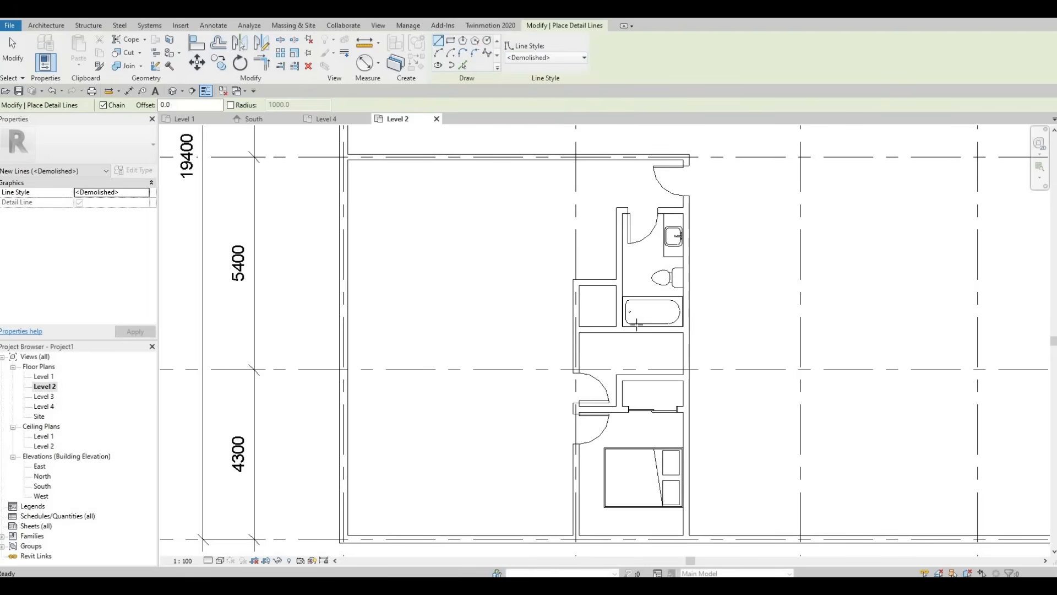
scroll(693, 398, up, 4)
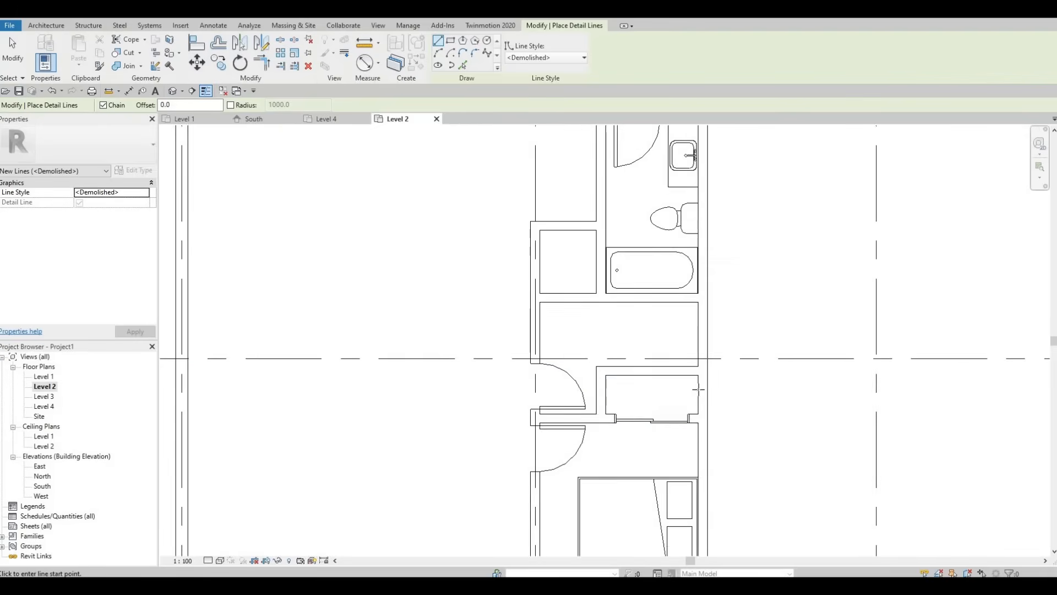
click(699, 392)
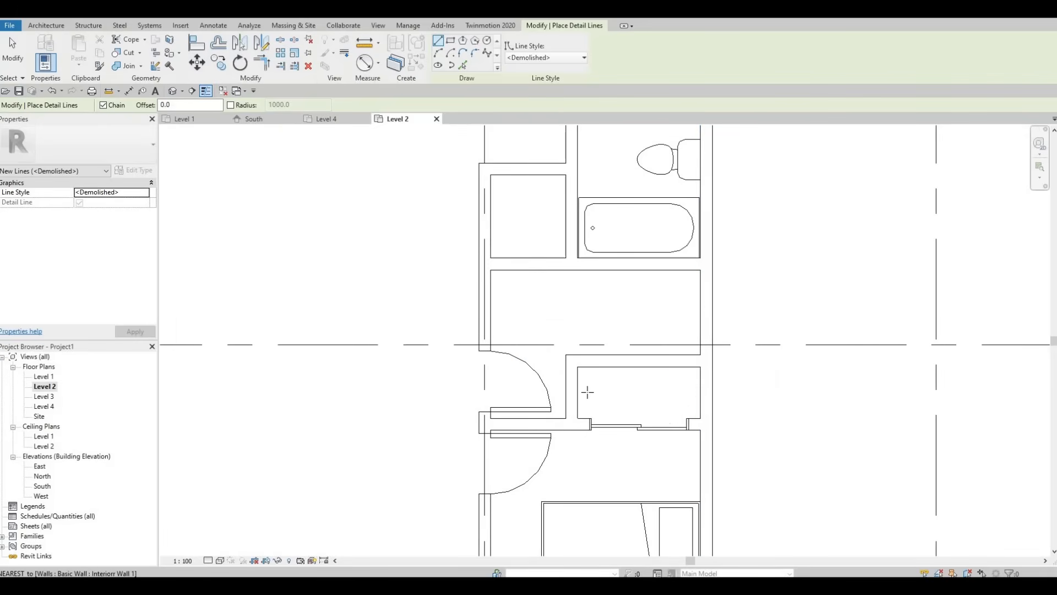
click(578, 393)
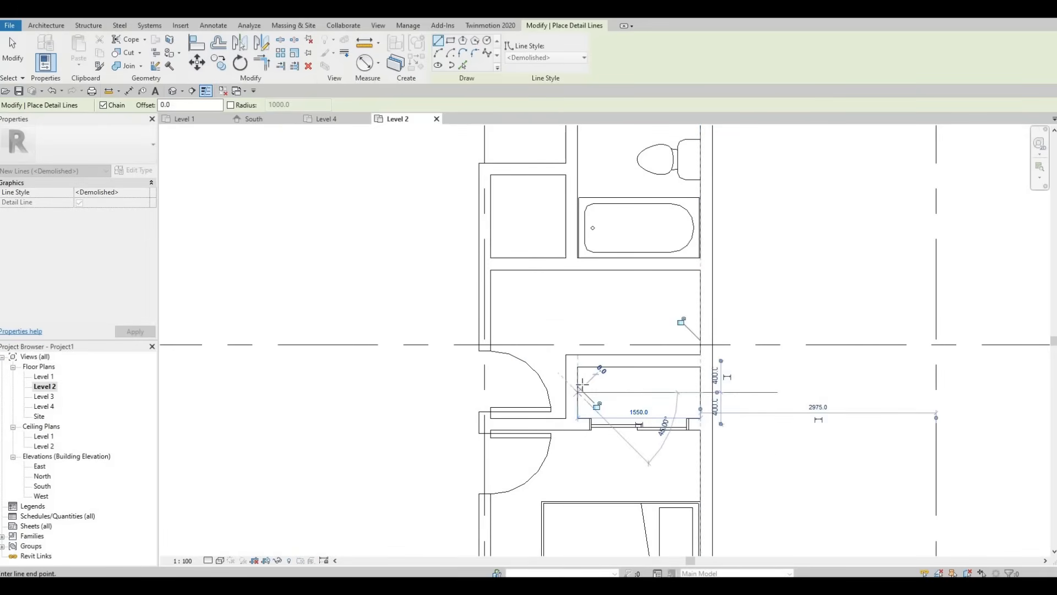
- Add a second horizontal <Demolished> detail line across the closet, parallel to and just above the first one
key(Escape)
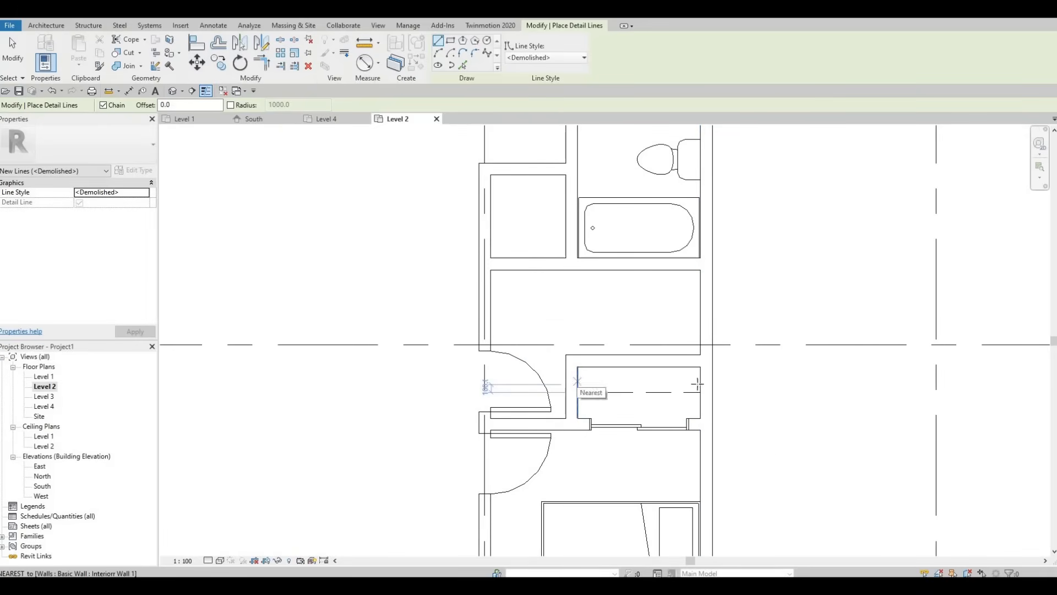
click(577, 383)
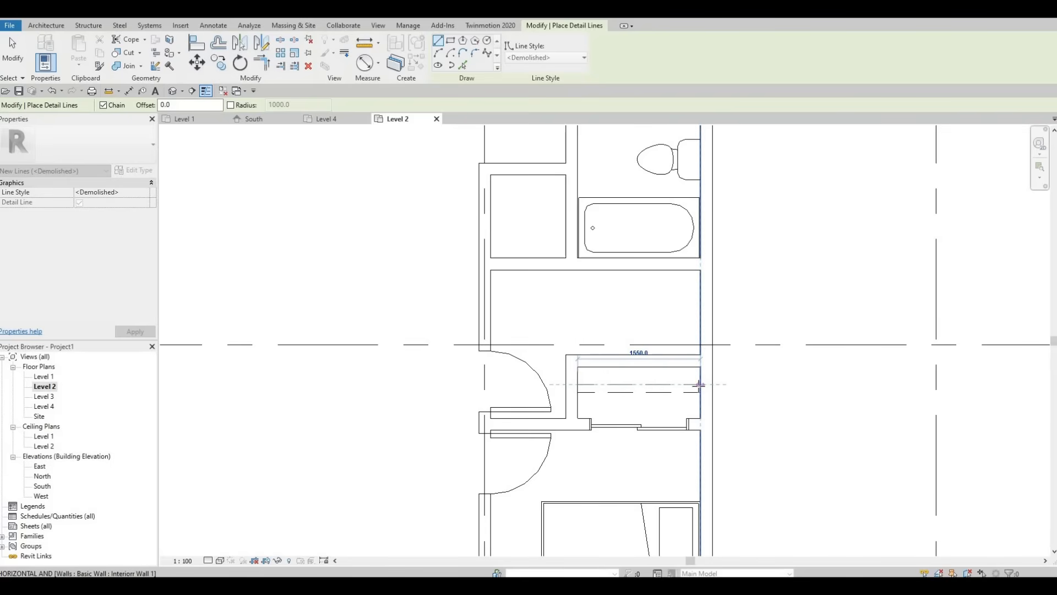
click(661, 433)
key(Escape)
key(Escape)
scroll(622, 435, down, 2)
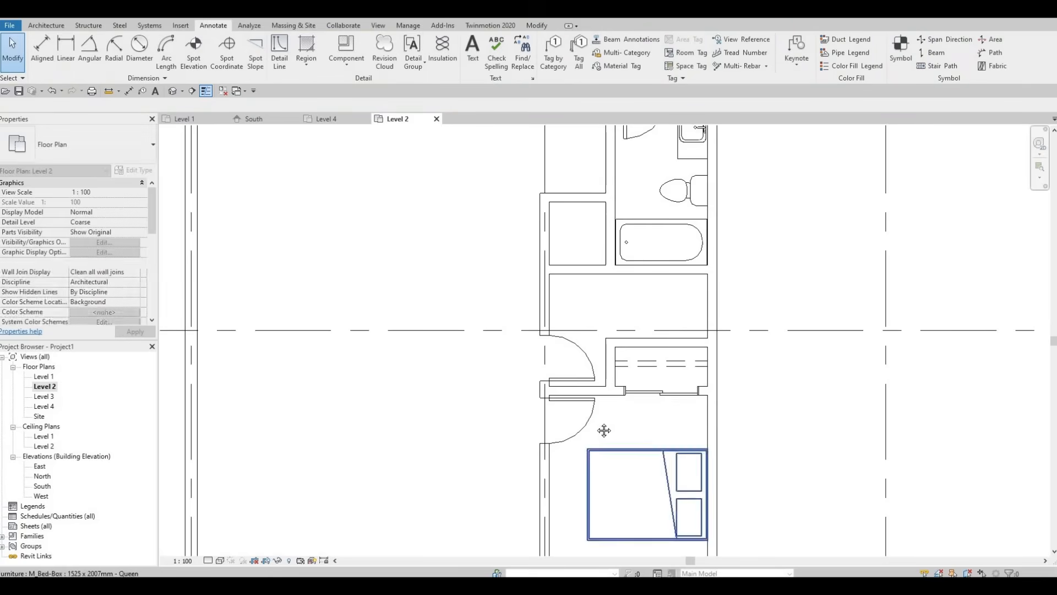
- Examine the unit layout around the closet, bedroom, bathroom and entrance on the floor plan
scroll(661, 380, down, 2)
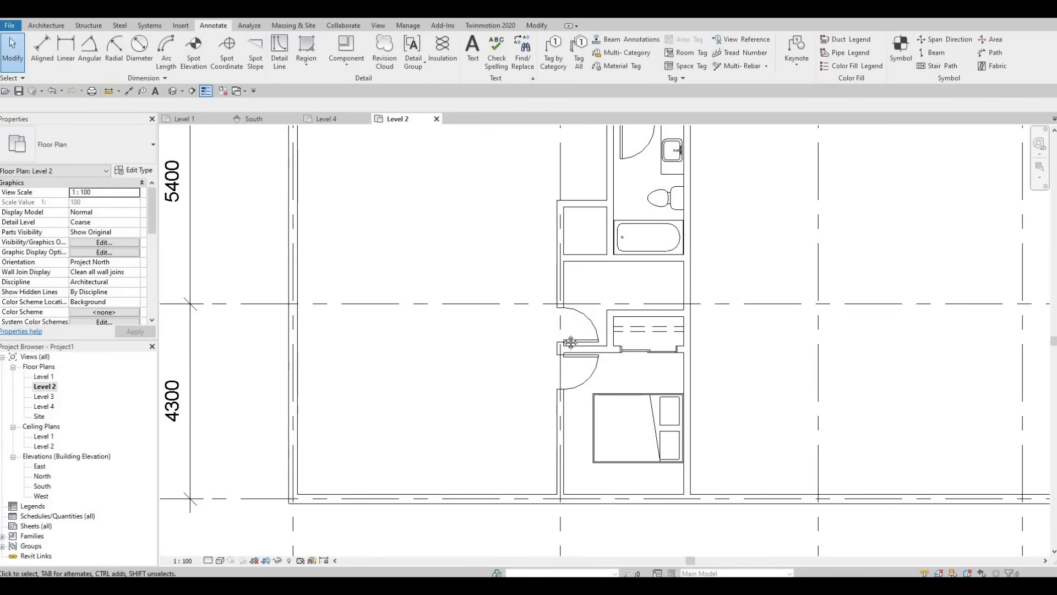
middle_drag(637, 358, 646, 362)
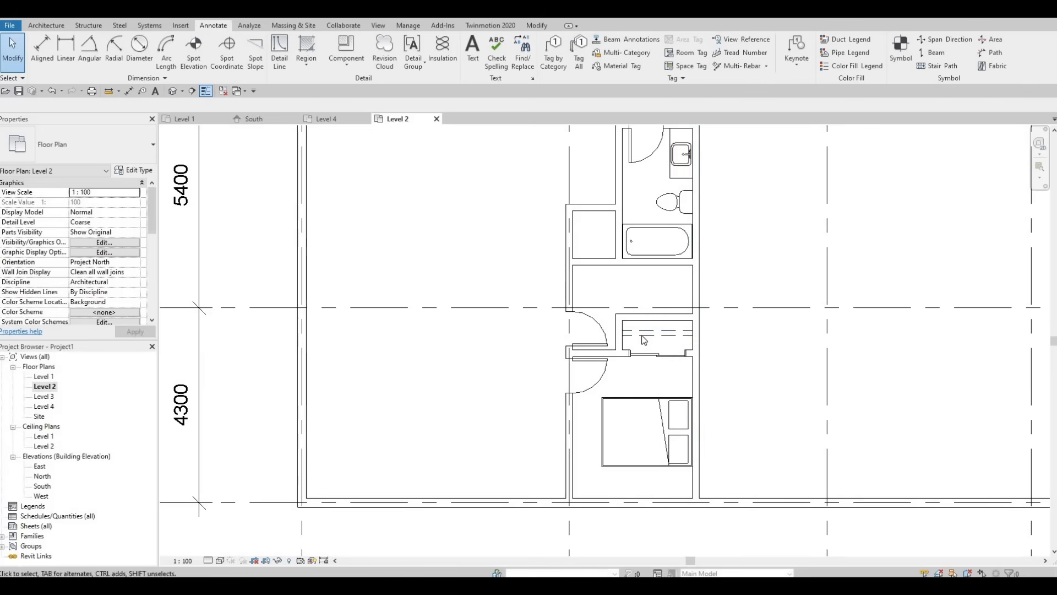
scroll(609, 359, up, 1)
middle_drag(633, 364, 688, 369)
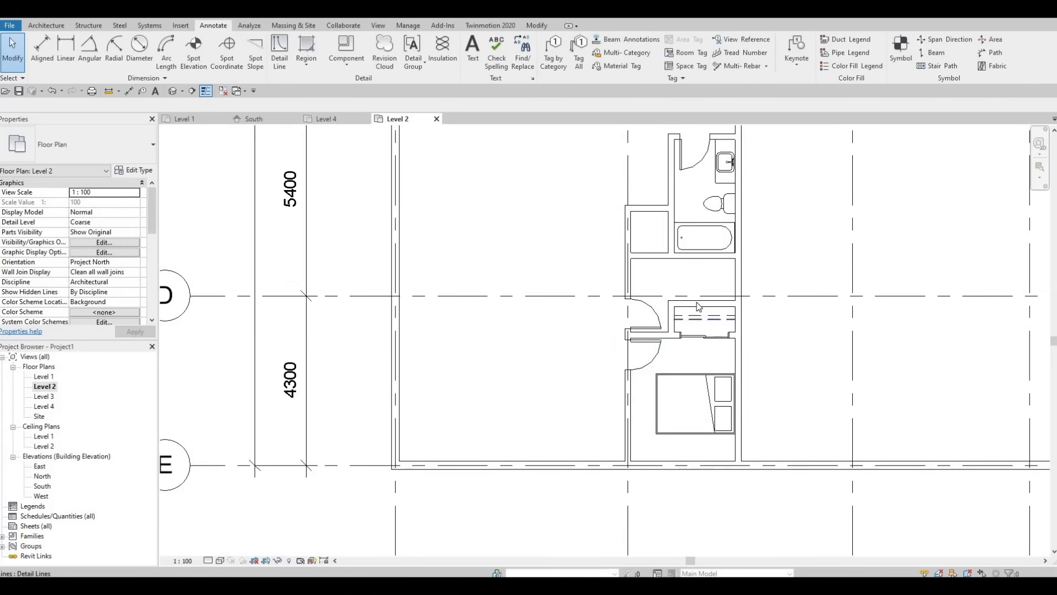
scroll(667, 358, down, 2)
scroll(667, 357, down, 1)
scroll(603, 344, up, 2)
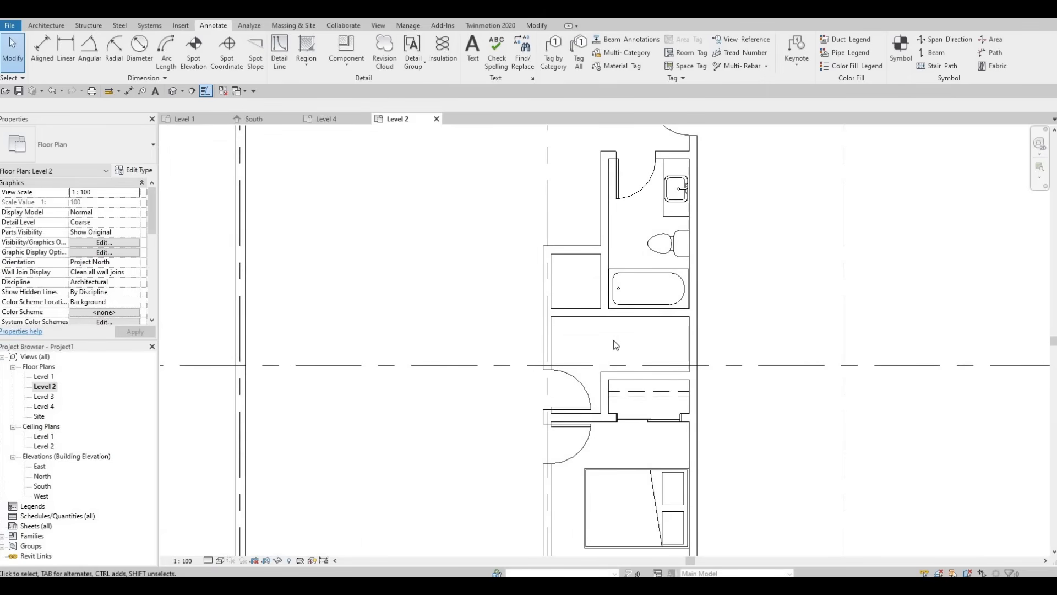
scroll(633, 402, down, 1)
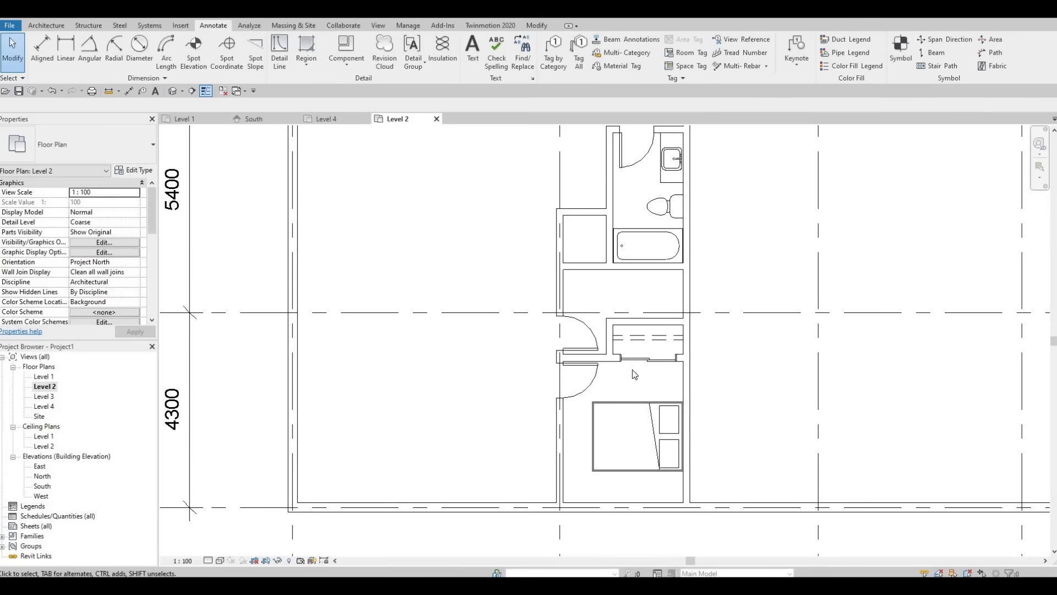
middle_drag(632, 369, 629, 469)
middle_drag(613, 275, 614, 300)
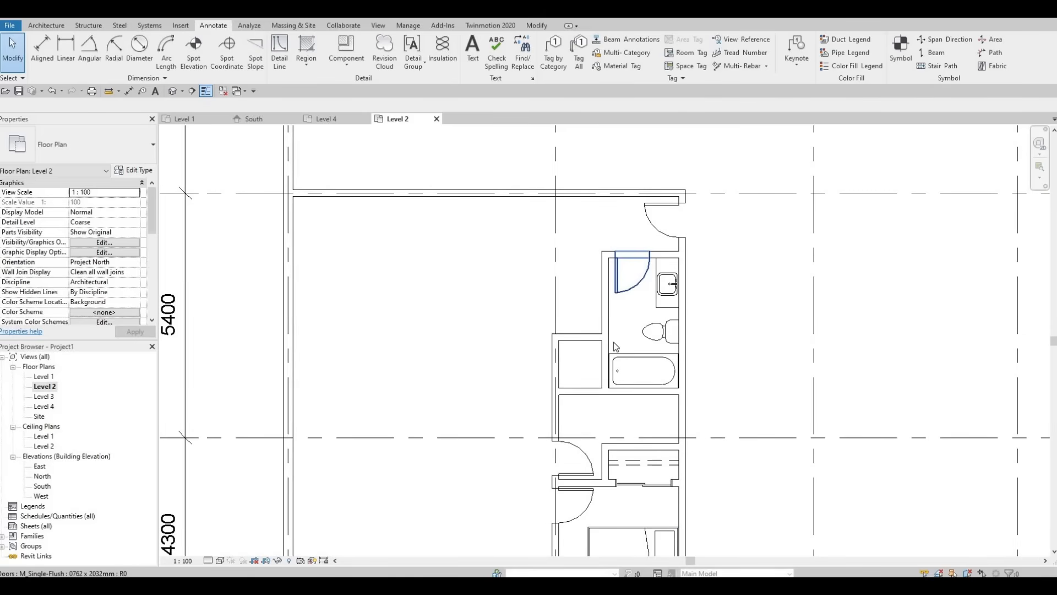
middle_drag(578, 344, 600, 304)
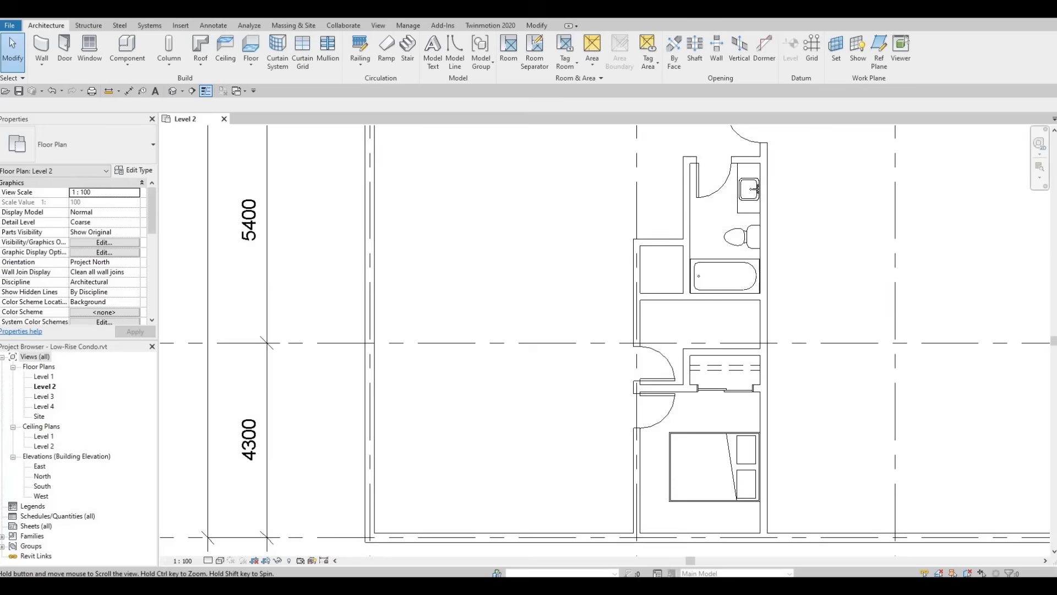
- Draw two walls matching the bedroom partition's type to enclose a room about 2400 by 5700 mm in the unit's lower-left corner
scroll(477, 335, down, 1)
middle_drag(477, 335, 524, 290)
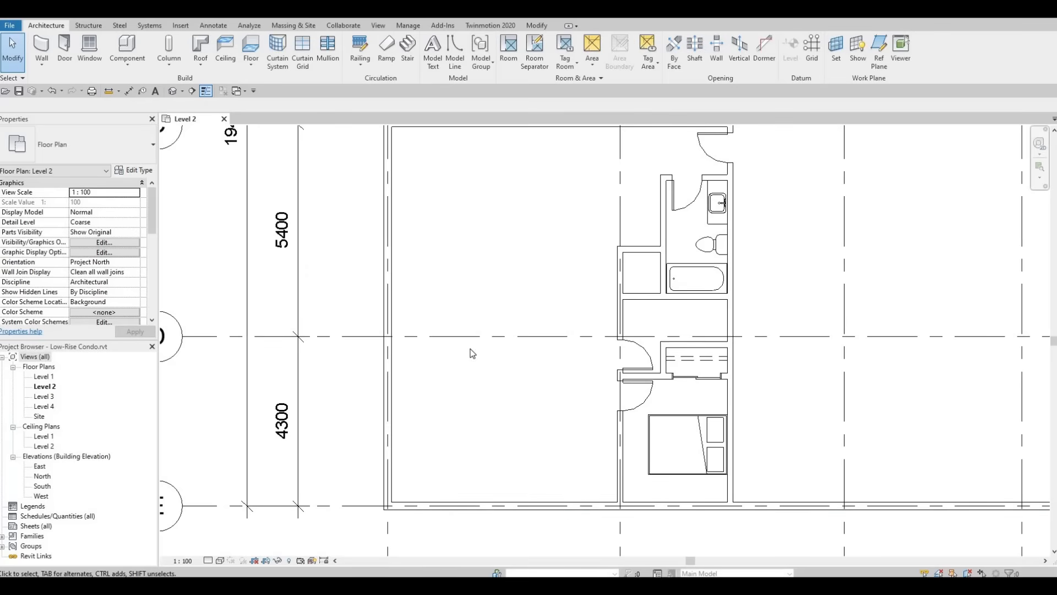
click(623, 311)
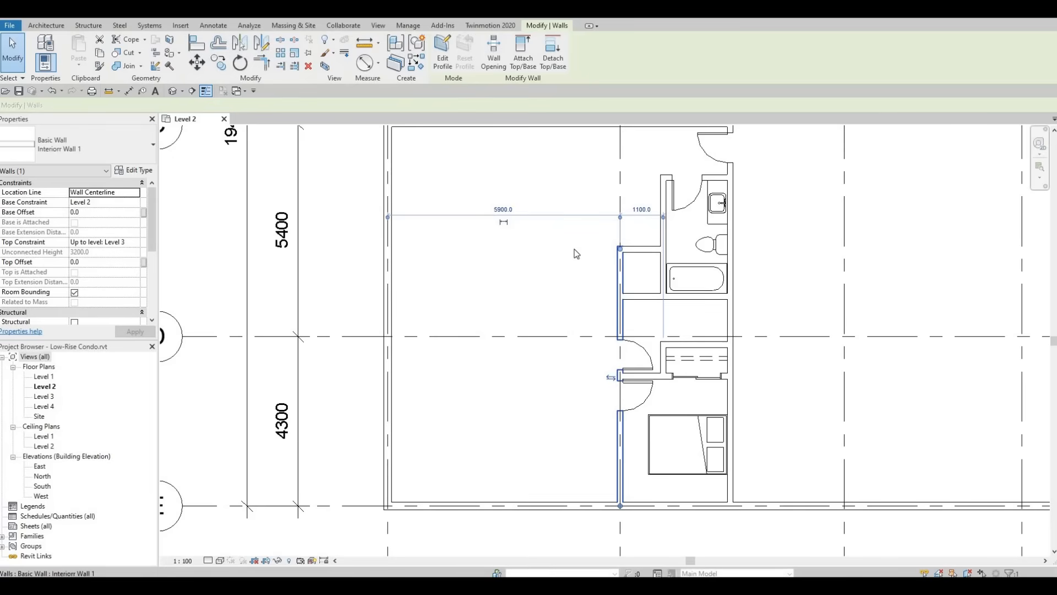
key(c)
key(s)
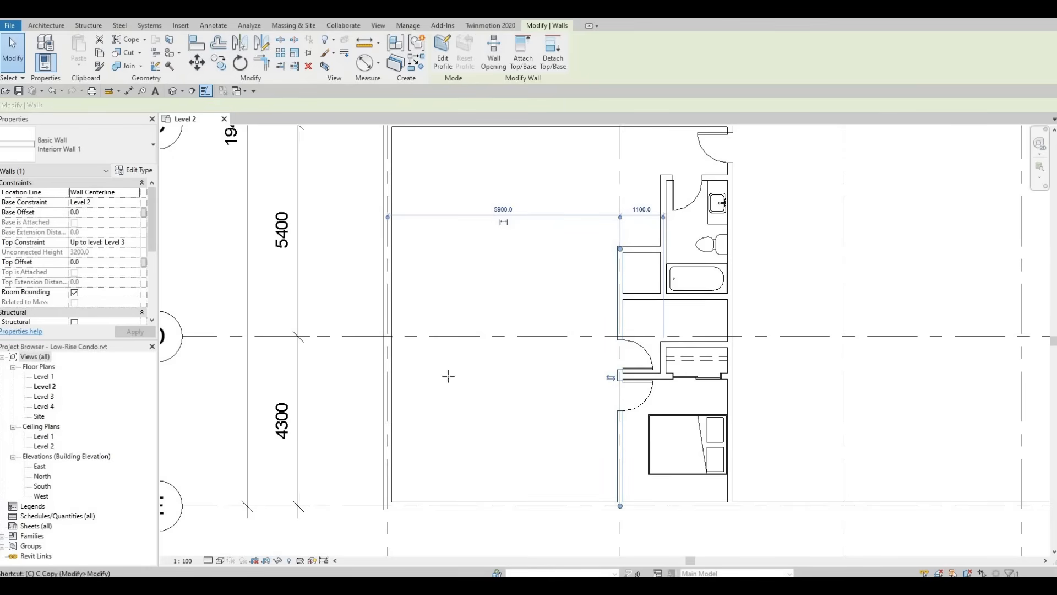
click(482, 503)
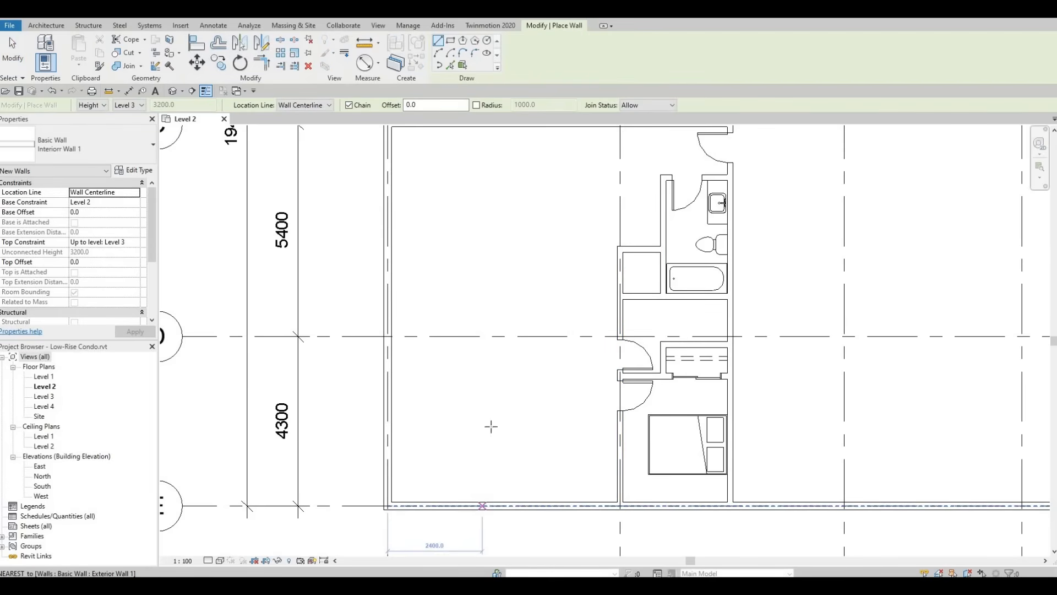
click(482, 280)
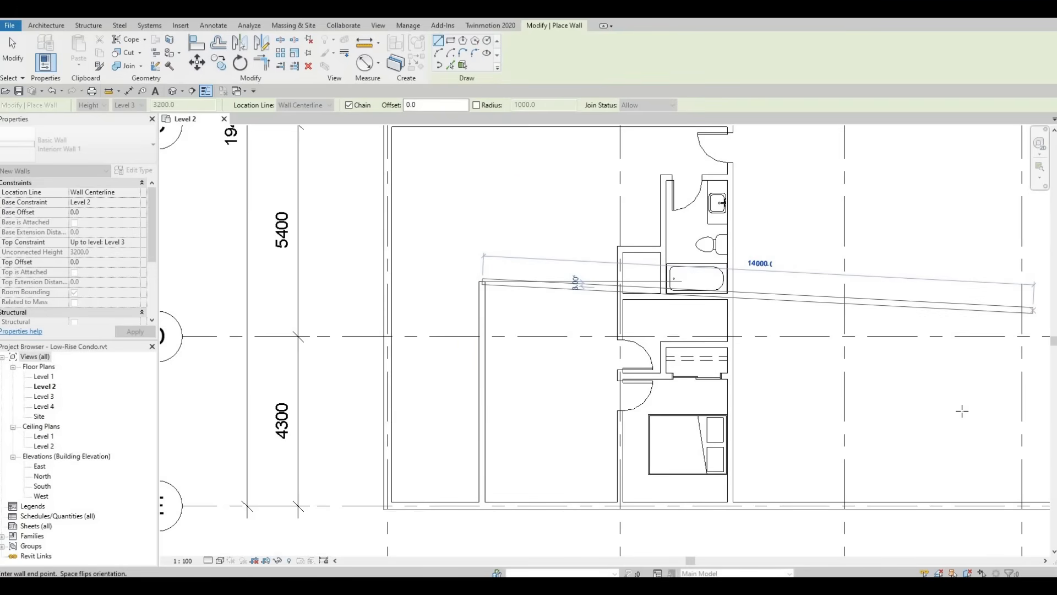
click(390, 282)
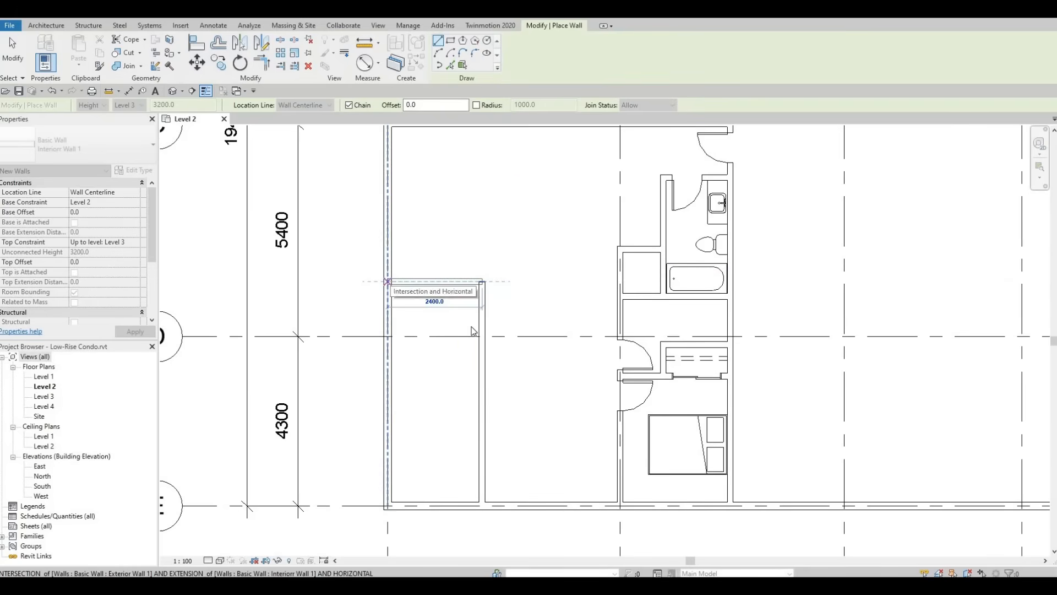
key(Escape)
key(Escape)
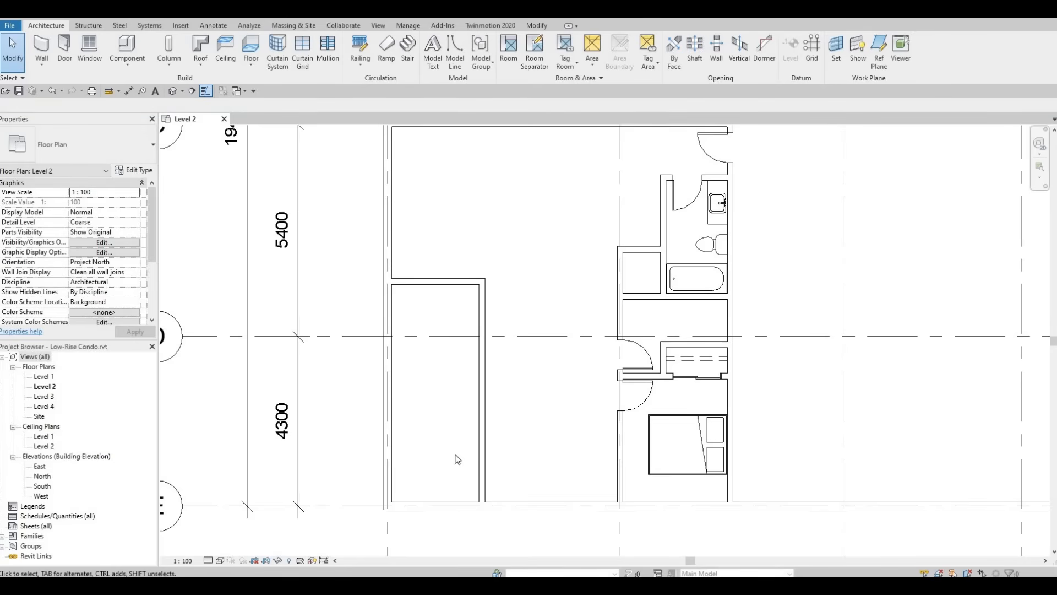
- Set the distance between the new room's vertical wall and the left exterior wall to 2800 mm
click(483, 427)
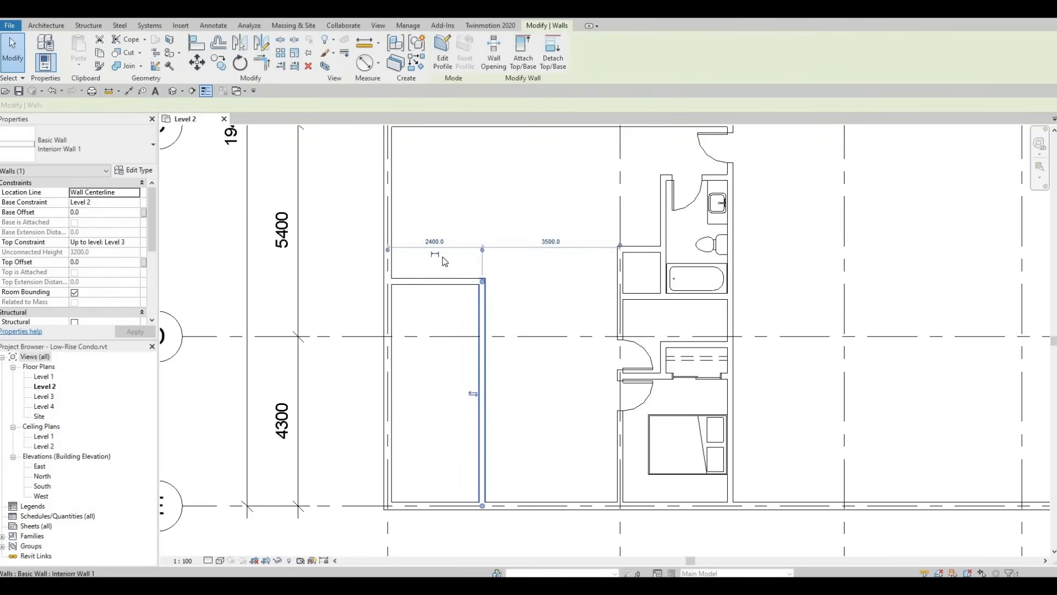
click(427, 241)
scroll(428, 243, up, 1)
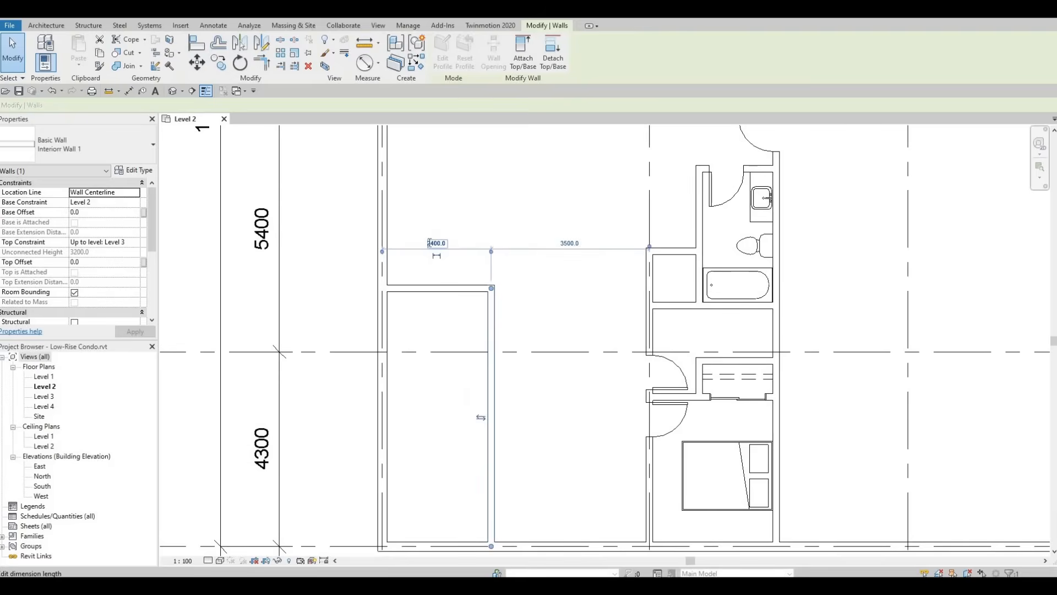
text(2800)
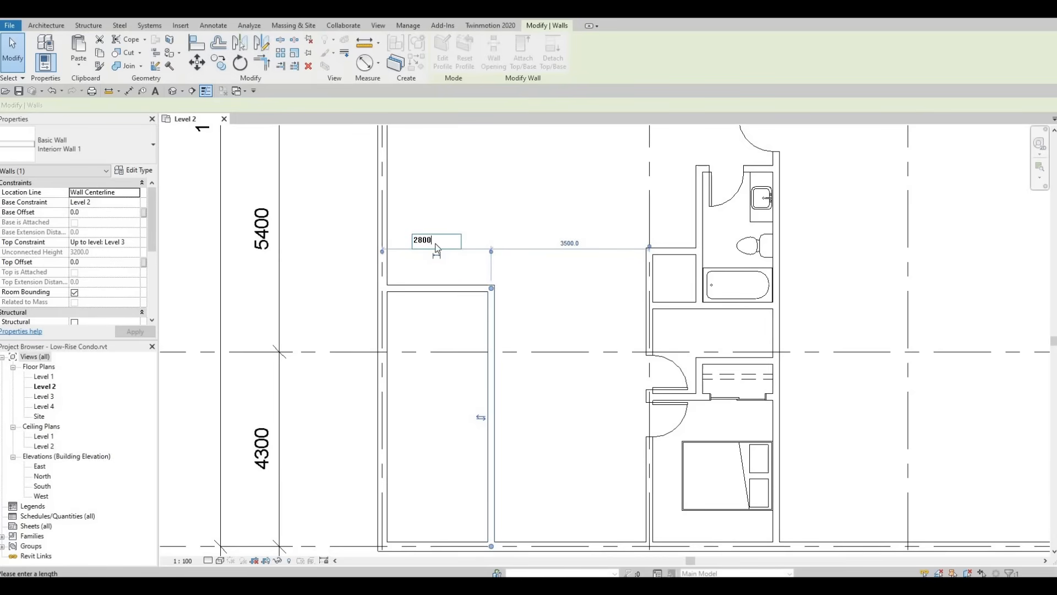
key(Return)
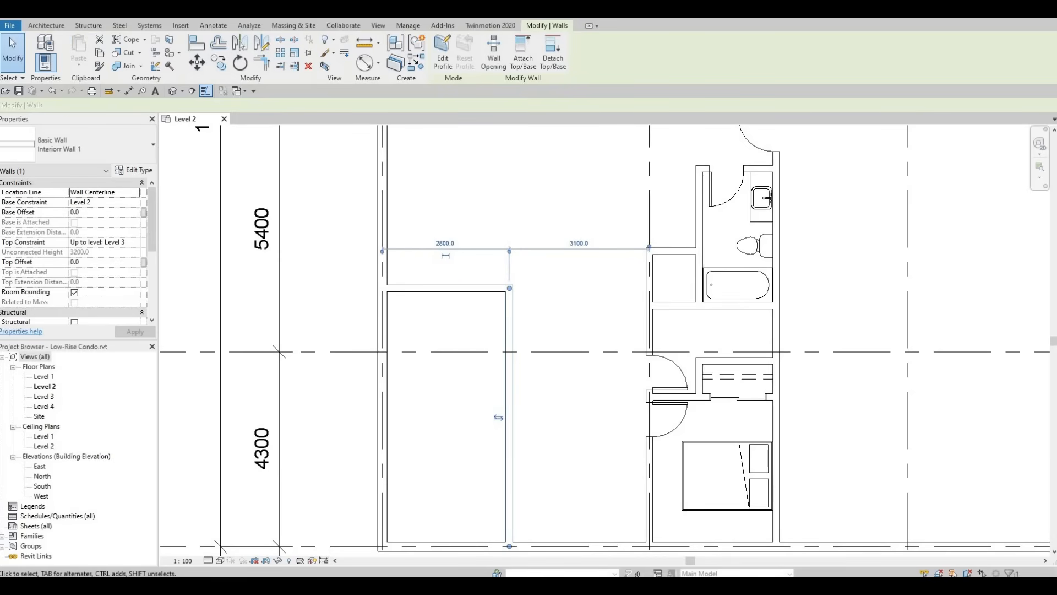
- Reference the new room's upper wall dimension to the lower exterior wall and set that distance to 4250 mm
click(436, 292)
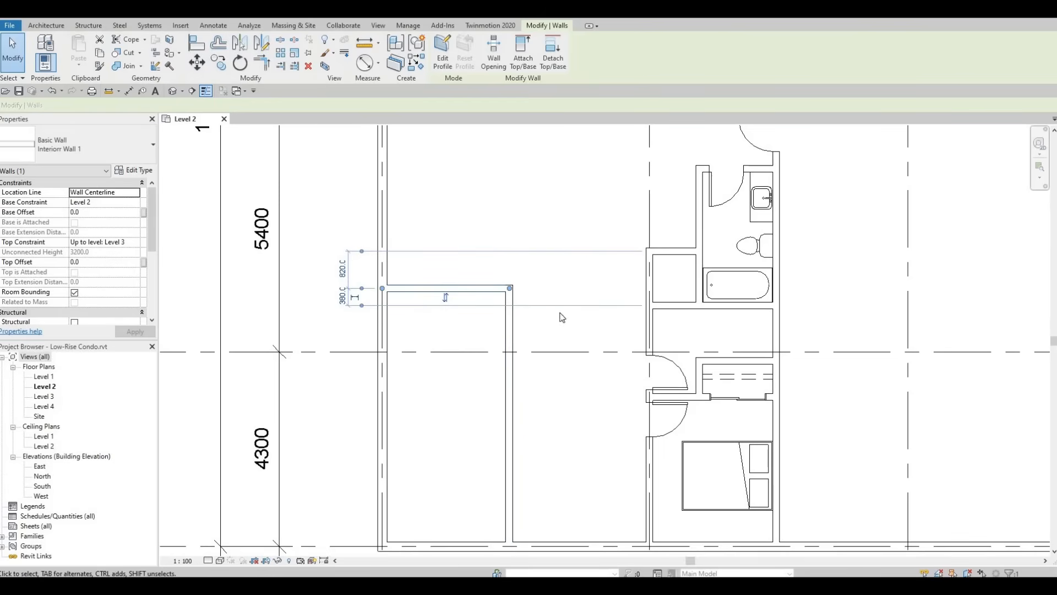
click(529, 241)
middle_drag(530, 241, 610, 194)
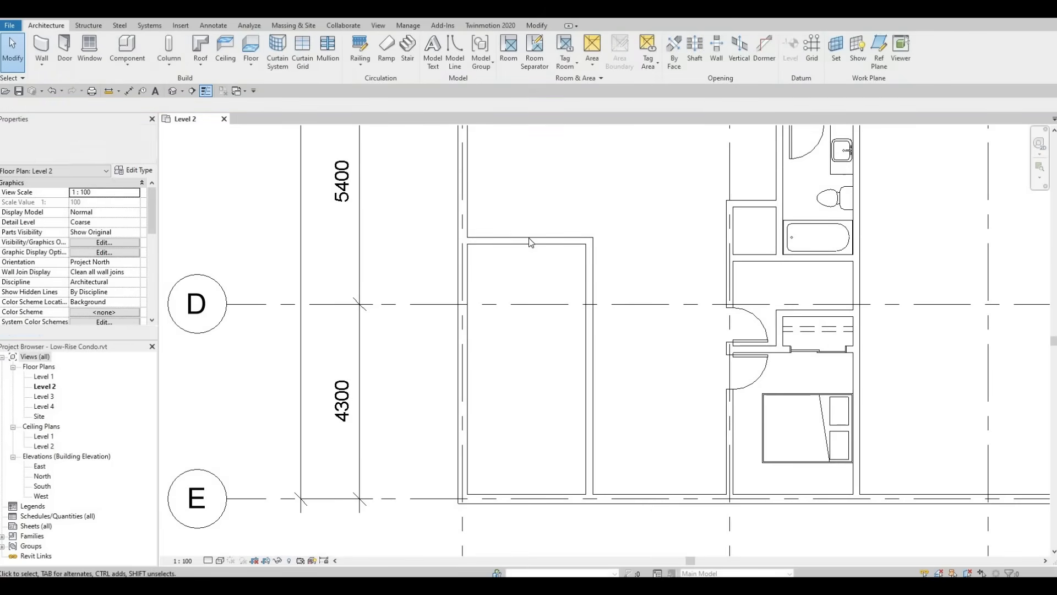
click(515, 242)
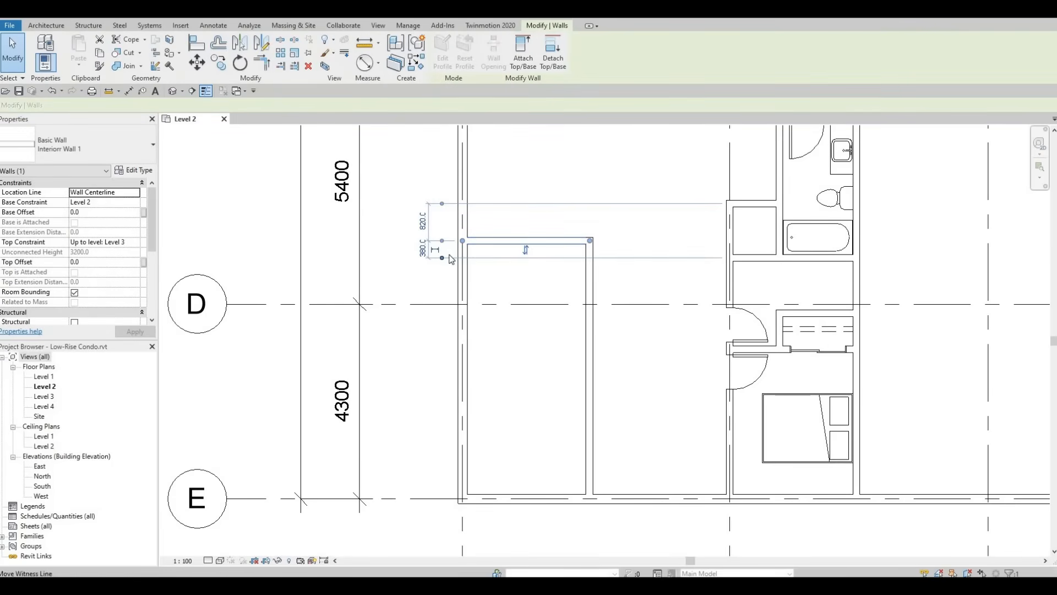
drag(444, 263, 476, 499)
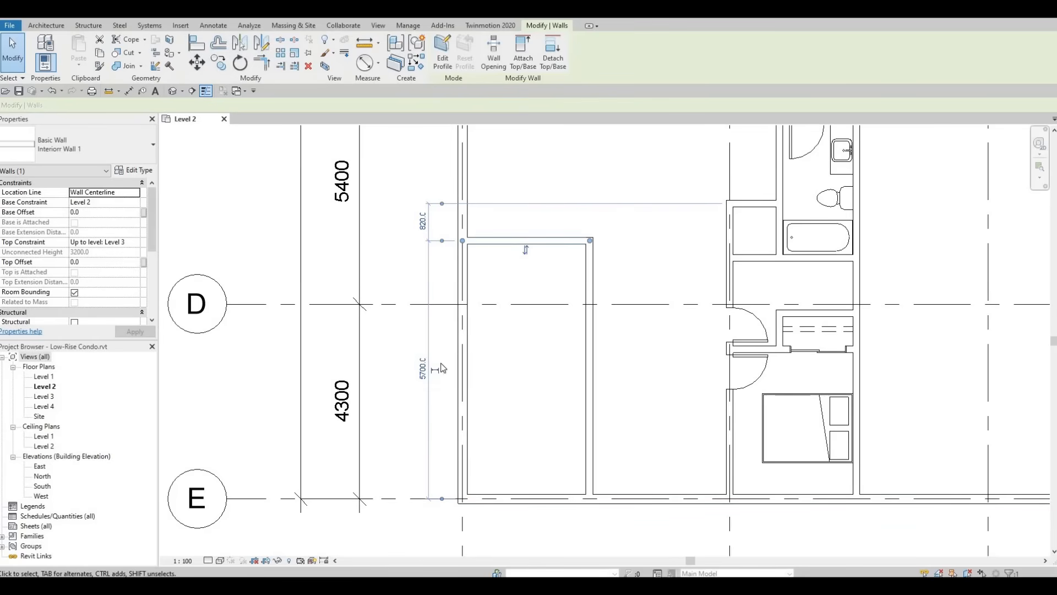
click(423, 367)
click(423, 369)
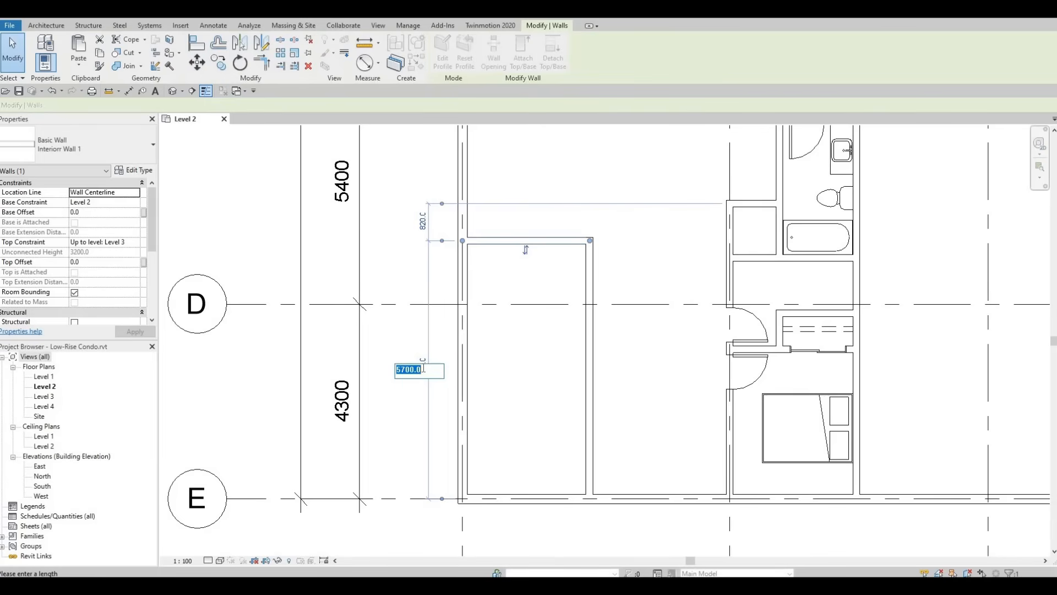
text(4250)
key(Return)
key(Escape)
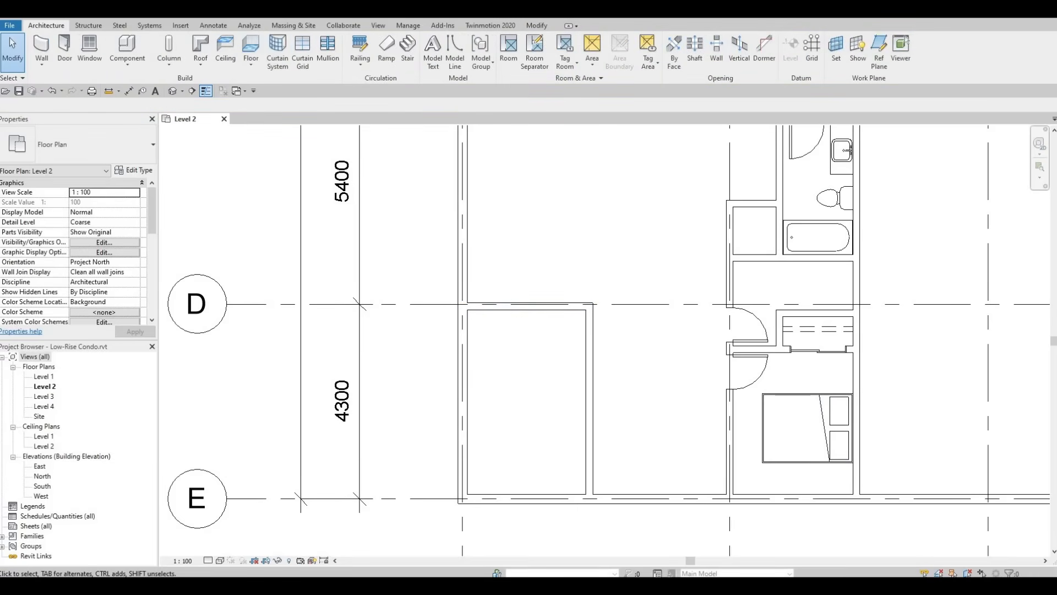
scroll(542, 366, up, 3)
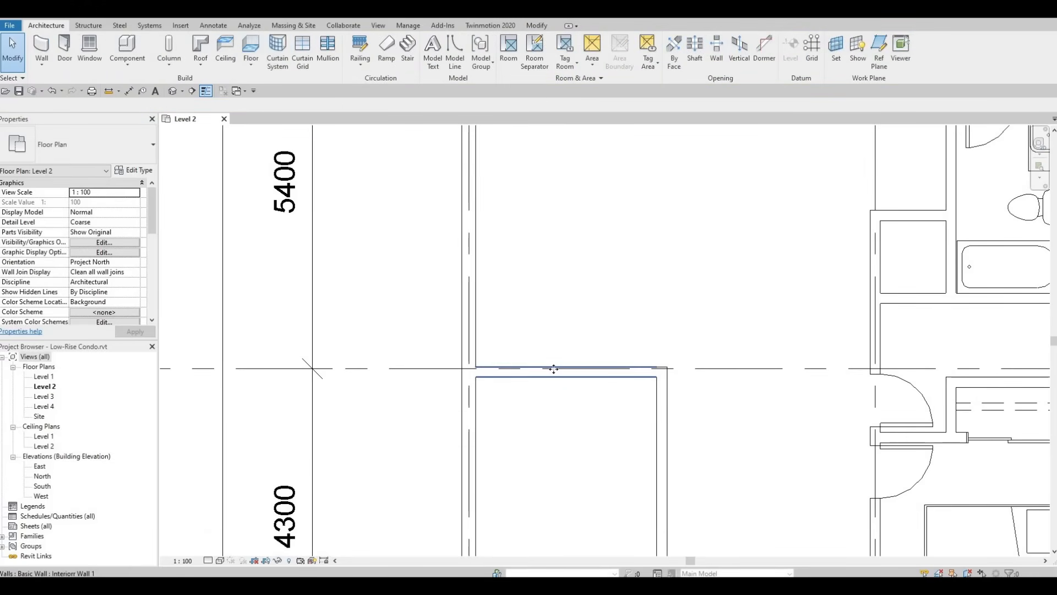
- Nudge the lower-left room's upper wall slightly upward onto grid line D
click(551, 368)
key(Up)
key(Up)
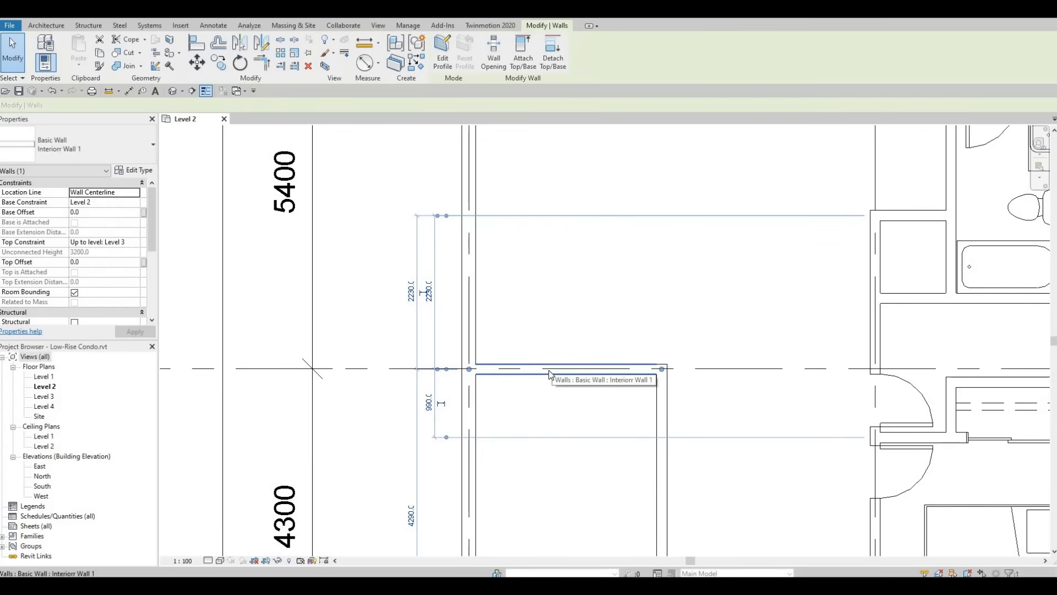
click(560, 397)
- Draw a matching Interiorr Wall 1 wall from the lower-left room's upper wall to the grid C wall, about 2300 mm from the exterior wall
scroll(573, 323, down, 4)
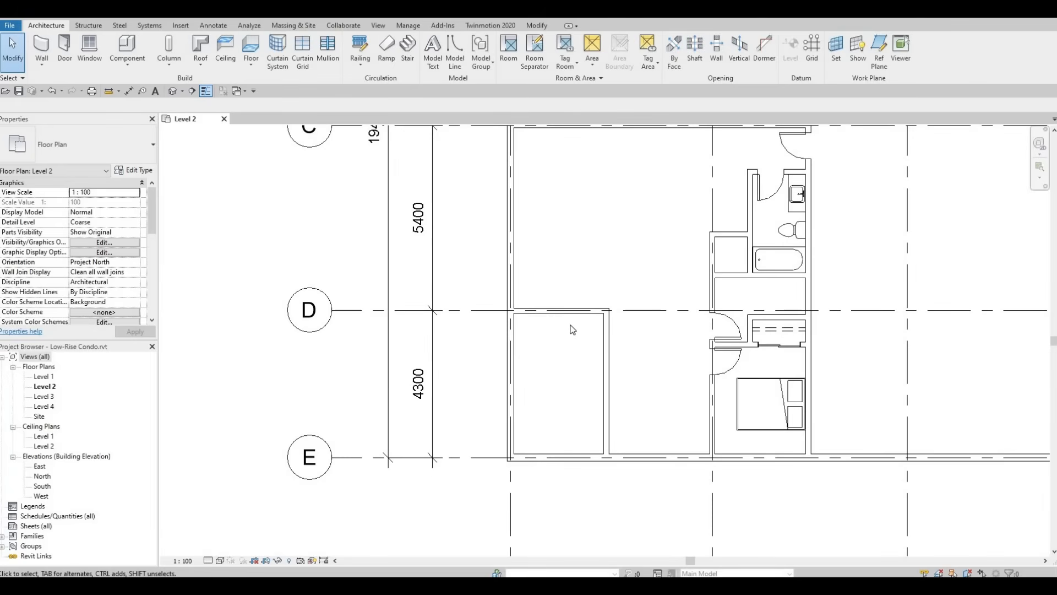
middle_drag(551, 378, 550, 399)
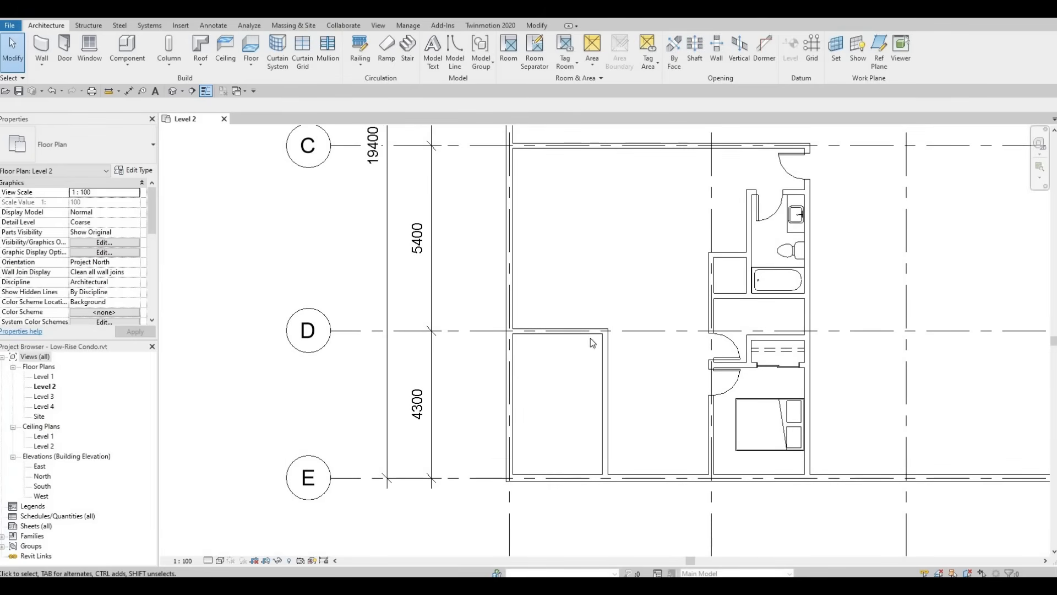
middle_drag(590, 338, 578, 368)
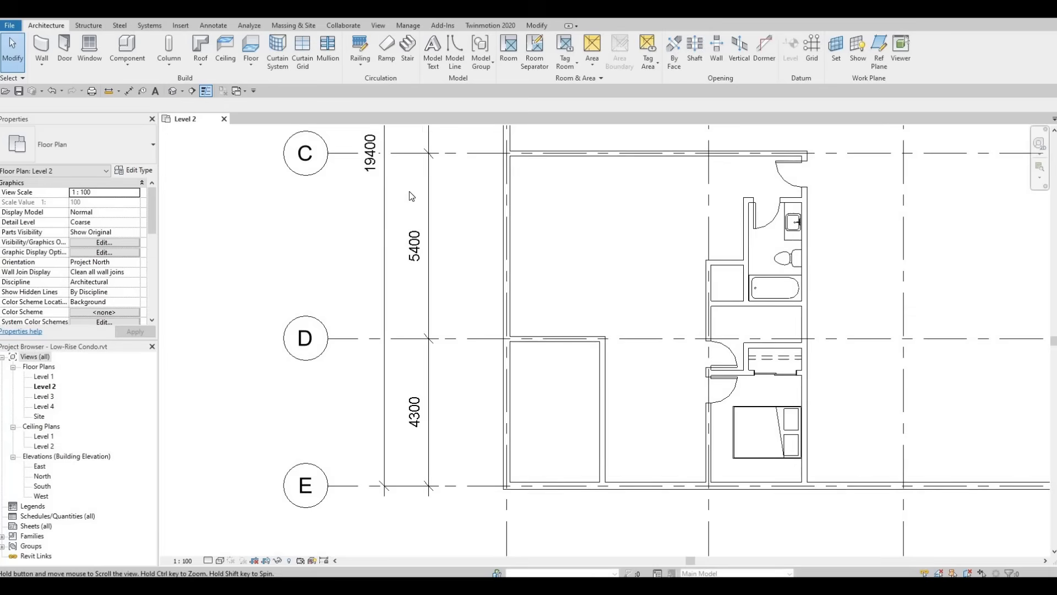
click(594, 398)
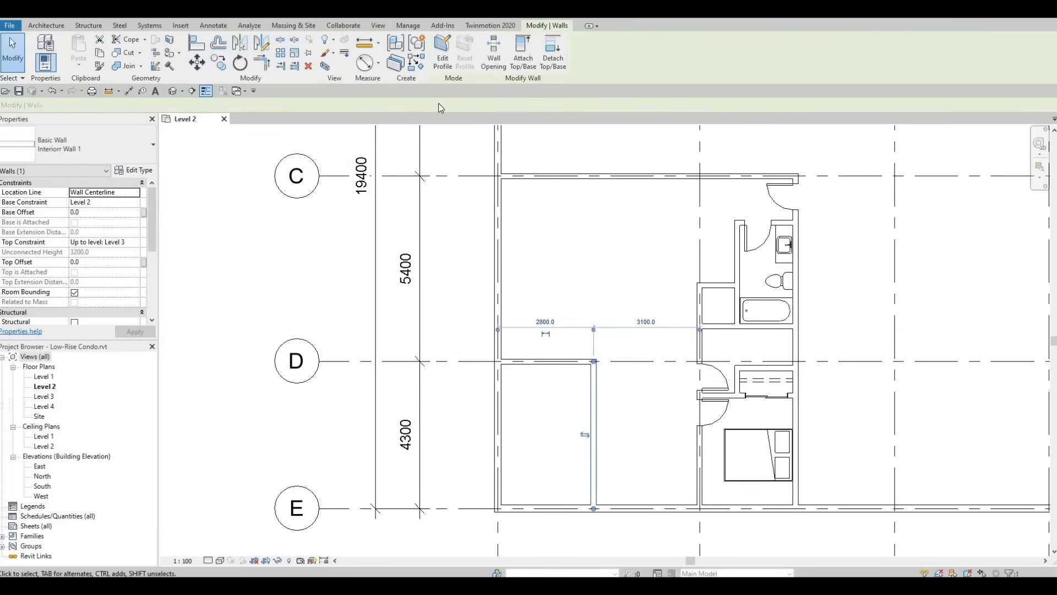
click(416, 63)
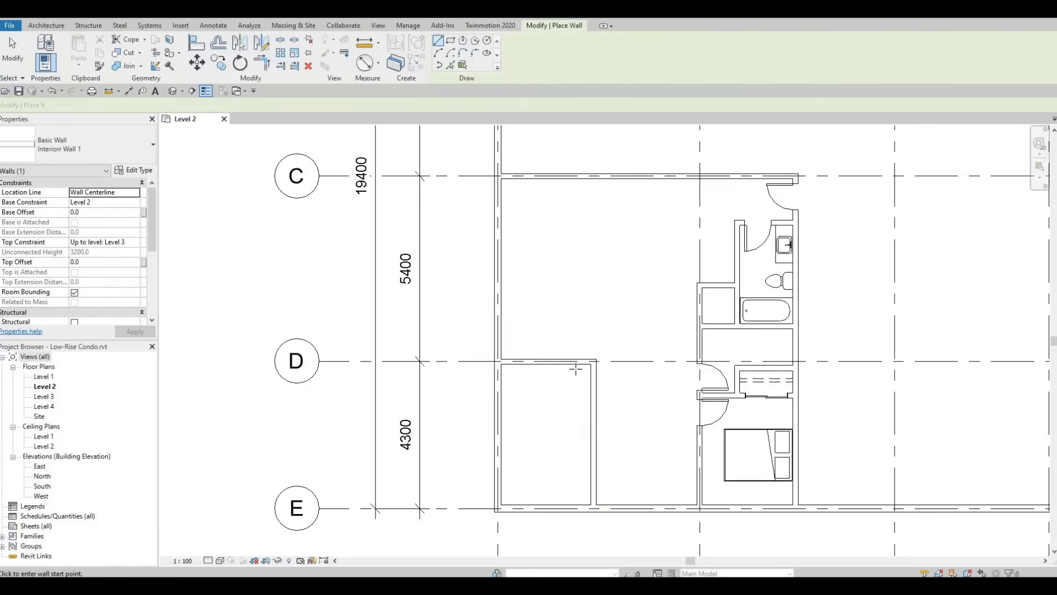
scroll(575, 336, up, 1)
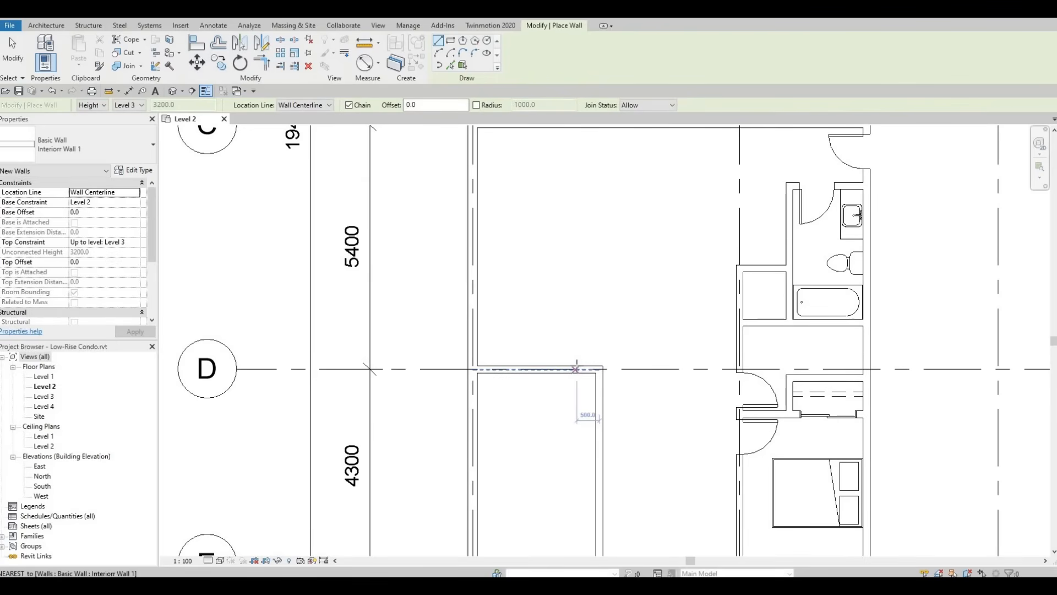
click(577, 370)
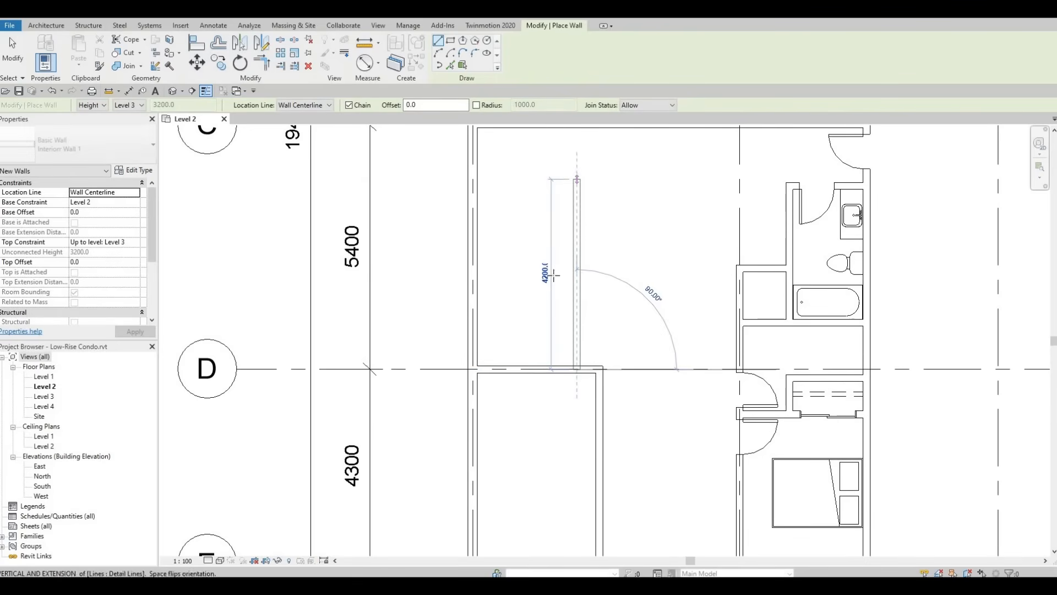
middle_drag(579, 130, 557, 222)
click(557, 222)
key(Escape)
key(Escape)
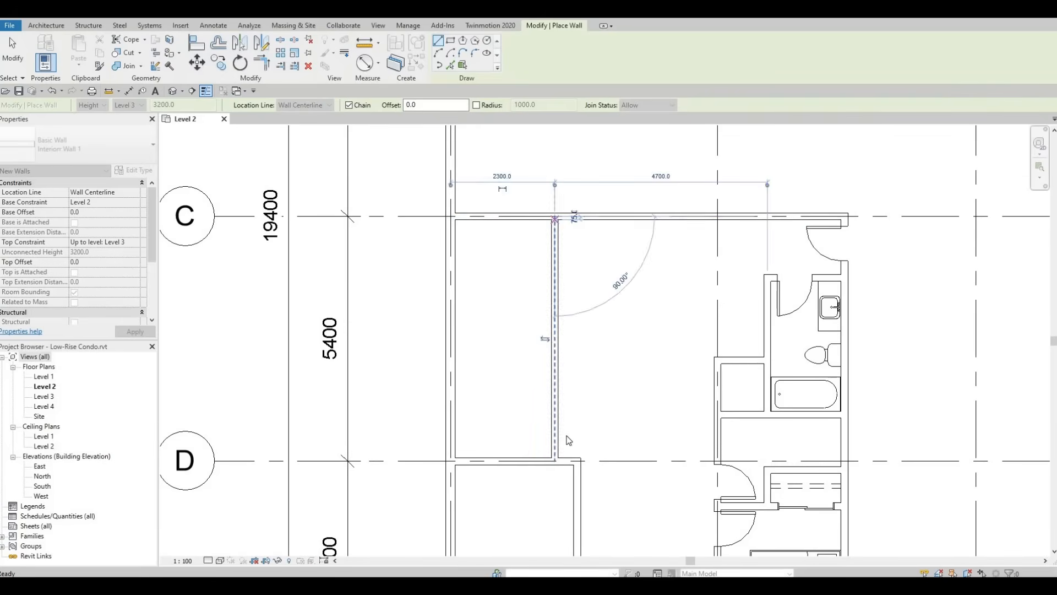
- Place a 1525 x 2007mm Queen M_Bed-Box in the lower-left room, rotated so its headboard sits against the exterior wall
middle_drag(561, 388, 548, 312)
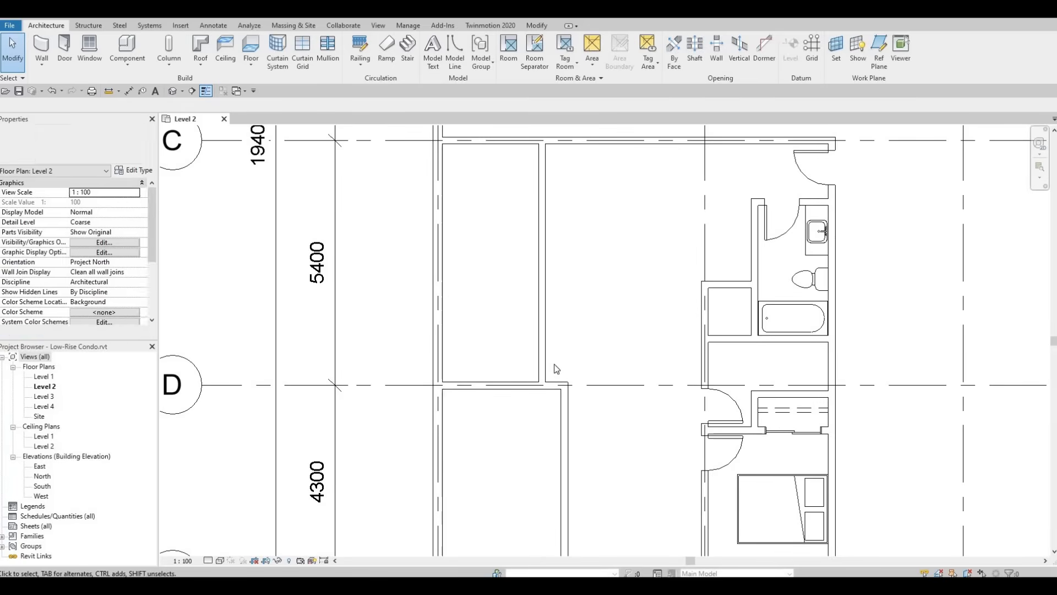
scroll(518, 350, down, 3)
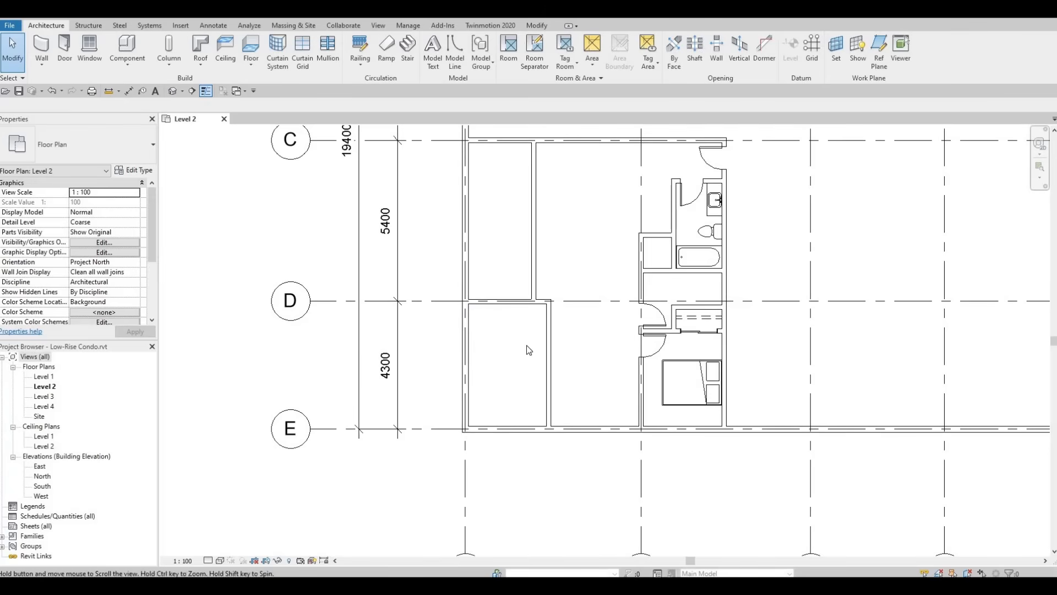
scroll(496, 375, up, 5)
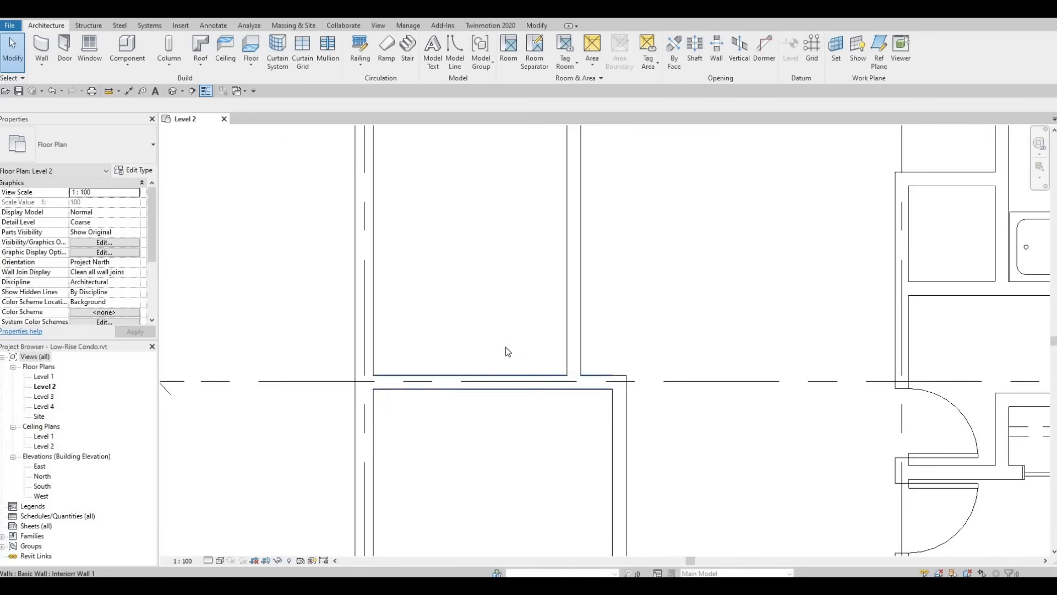
scroll(523, 325, down, 4)
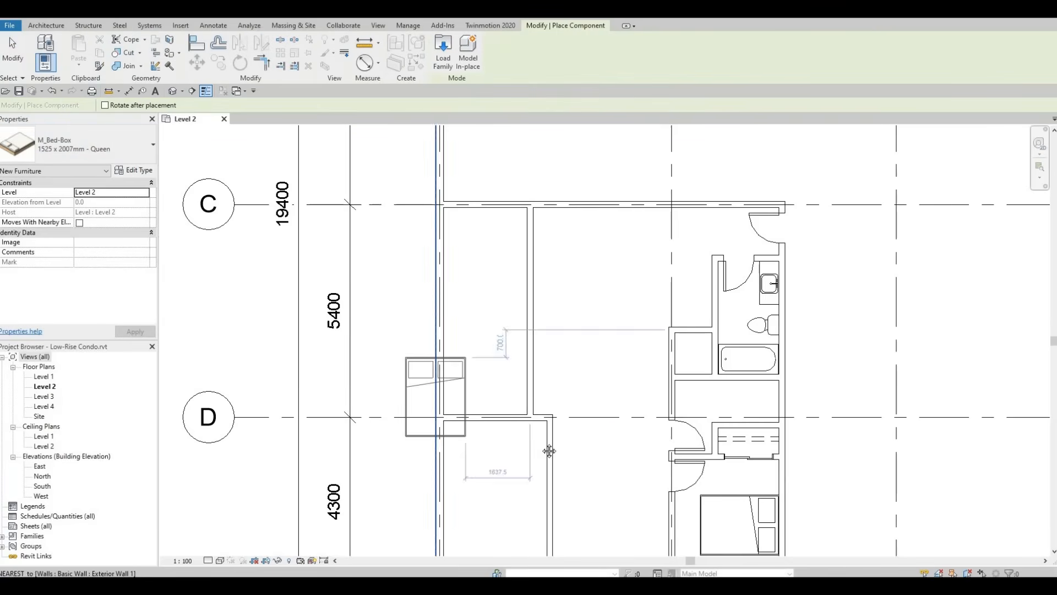
middle_drag(468, 501, 518, 380)
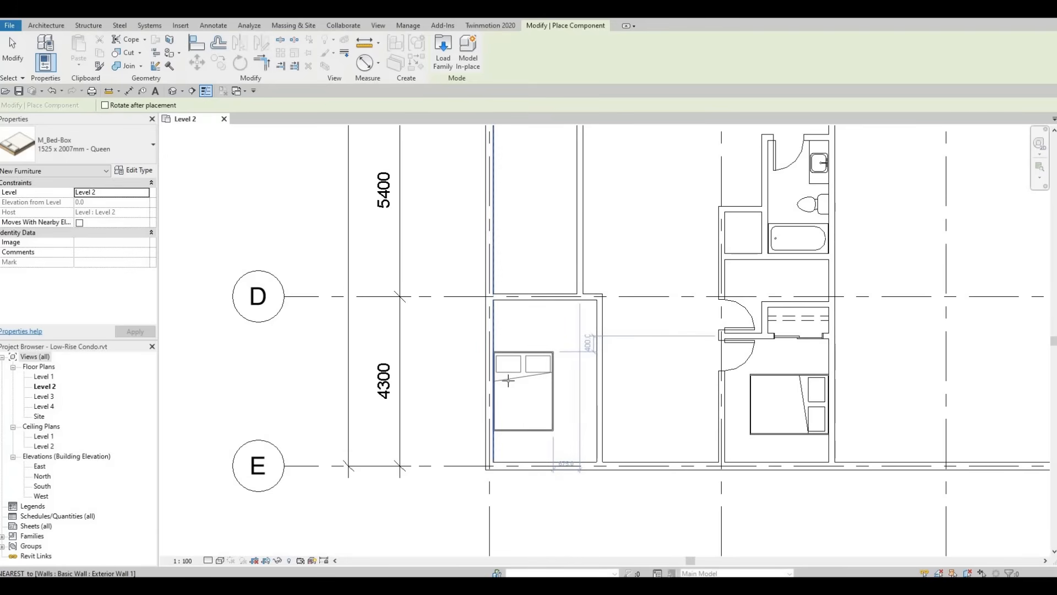
key(space)
key(space)
key(space)
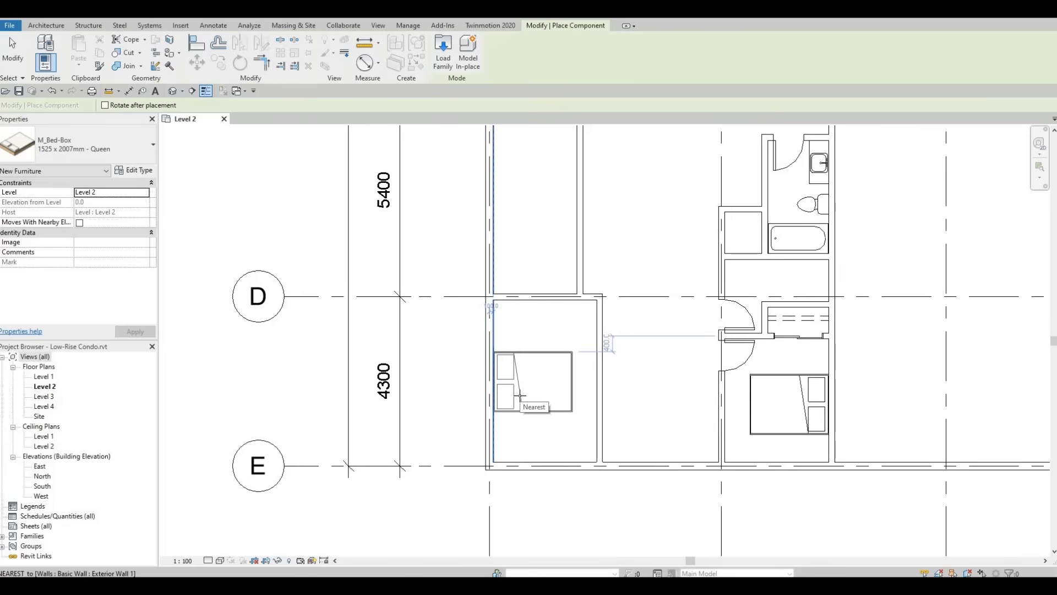
click(601, 393)
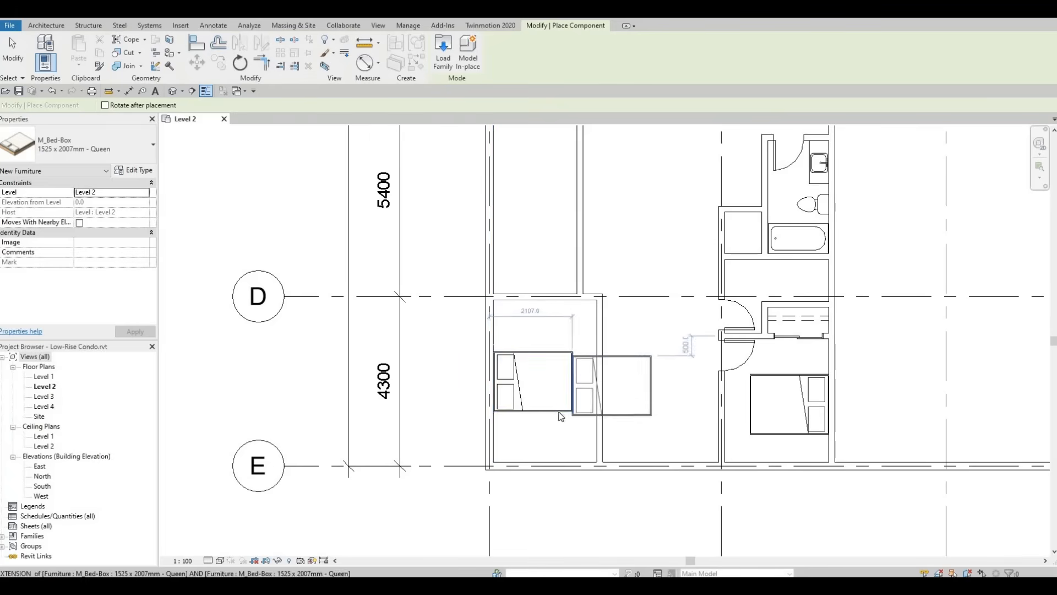
key(Escape)
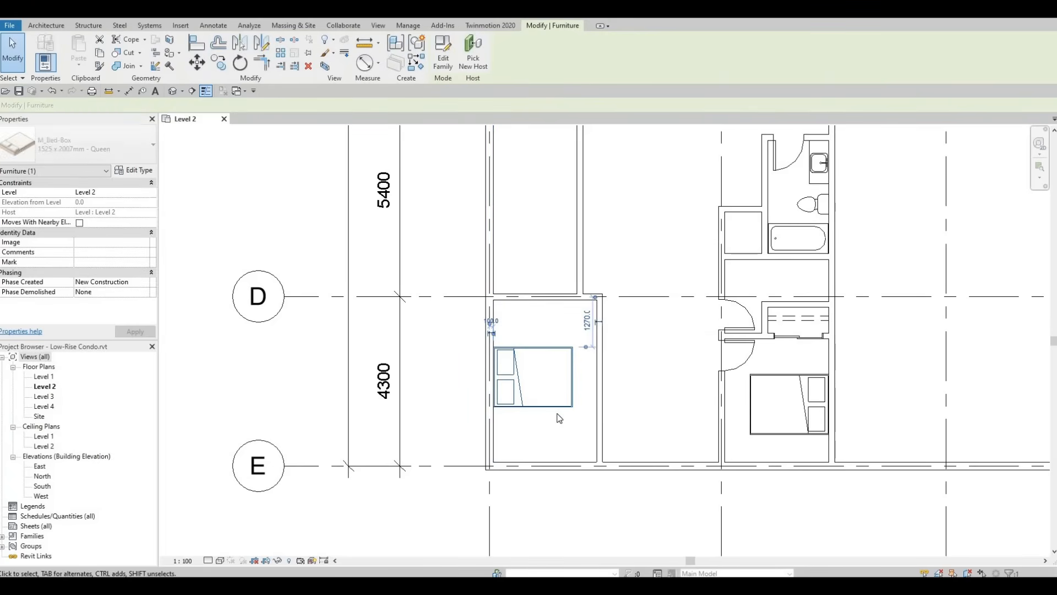
- Nudge the new queen bed upward along the exterior wall to sit closer to the room's upper wall
key(Up)
key(Up)
key(Up)
key(Up)
key(Up)
key(Up)
click(560, 418)
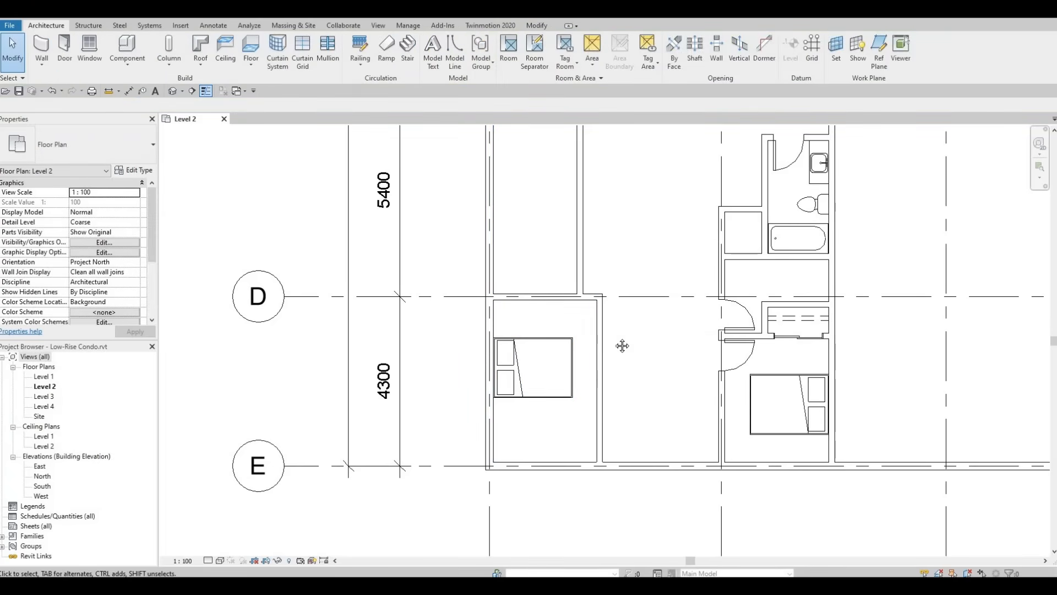
- Place an M_Tub-Rectangular-2D on the upper room's interior partition and move it up snug against the grid C wall
middle_drag(571, 281, 551, 344)
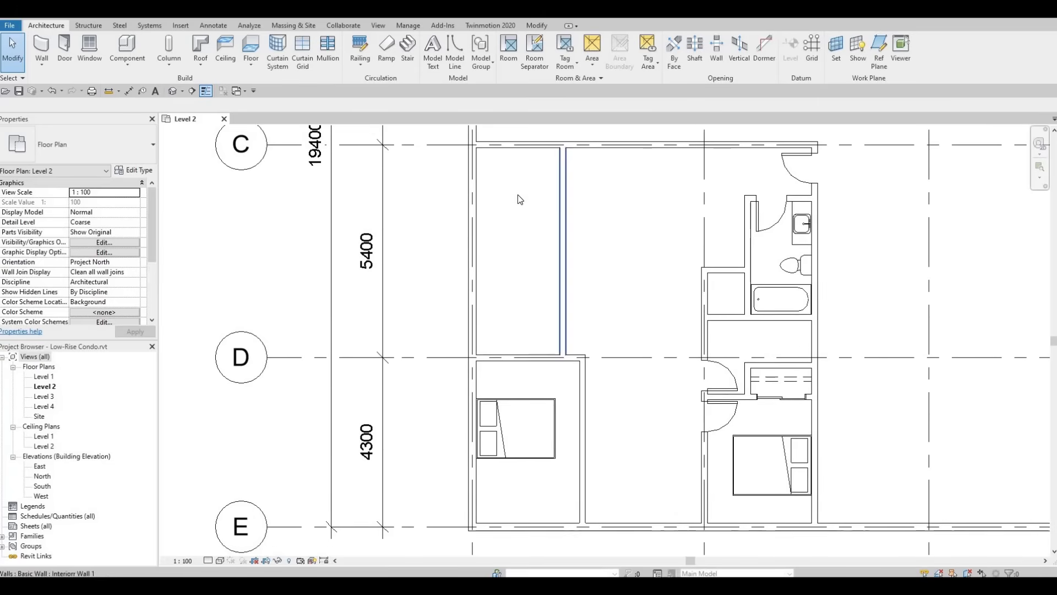
middle_drag(518, 194, 515, 245)
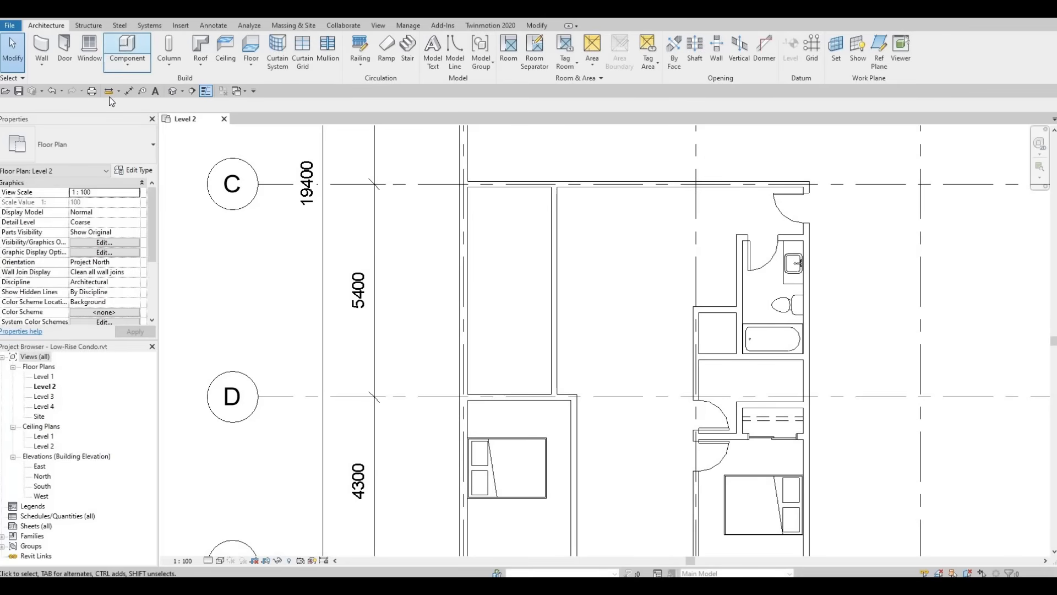
click(110, 139)
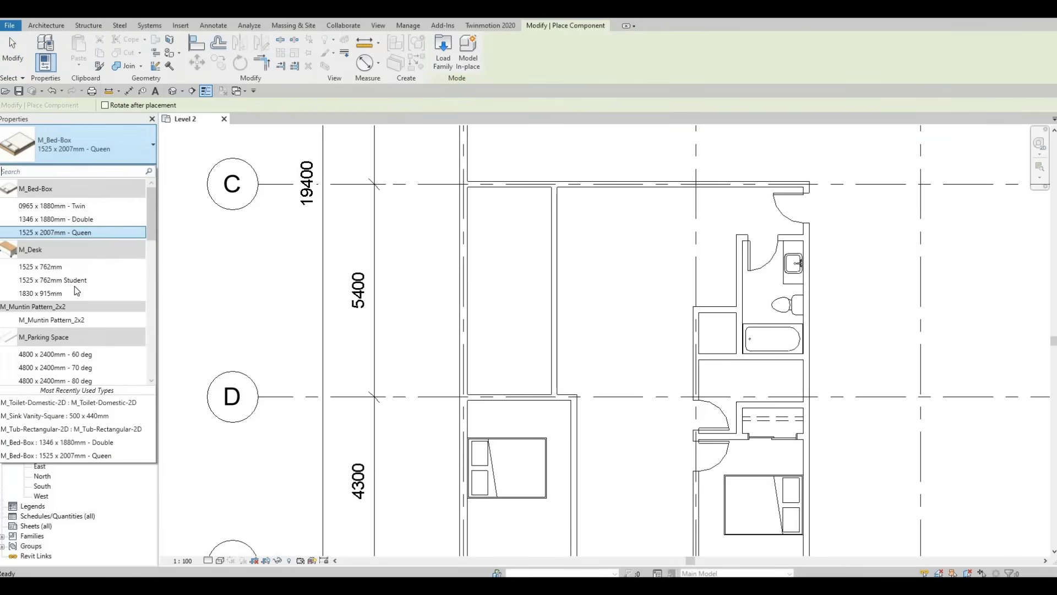
scroll(77, 290, down, 13)
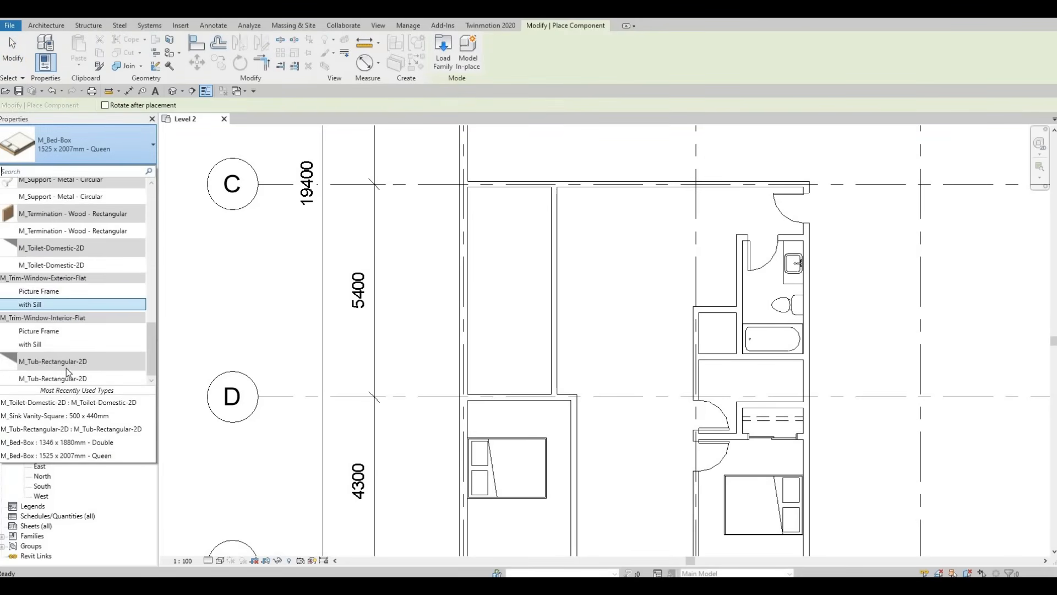
click(59, 378)
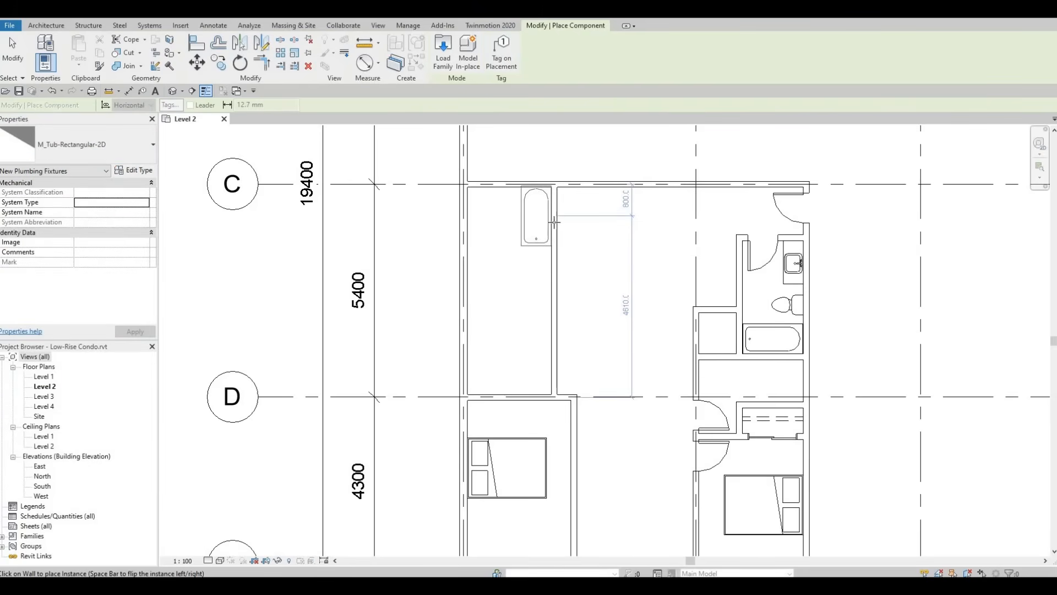
click(554, 227)
key(Escape)
key(Escape)
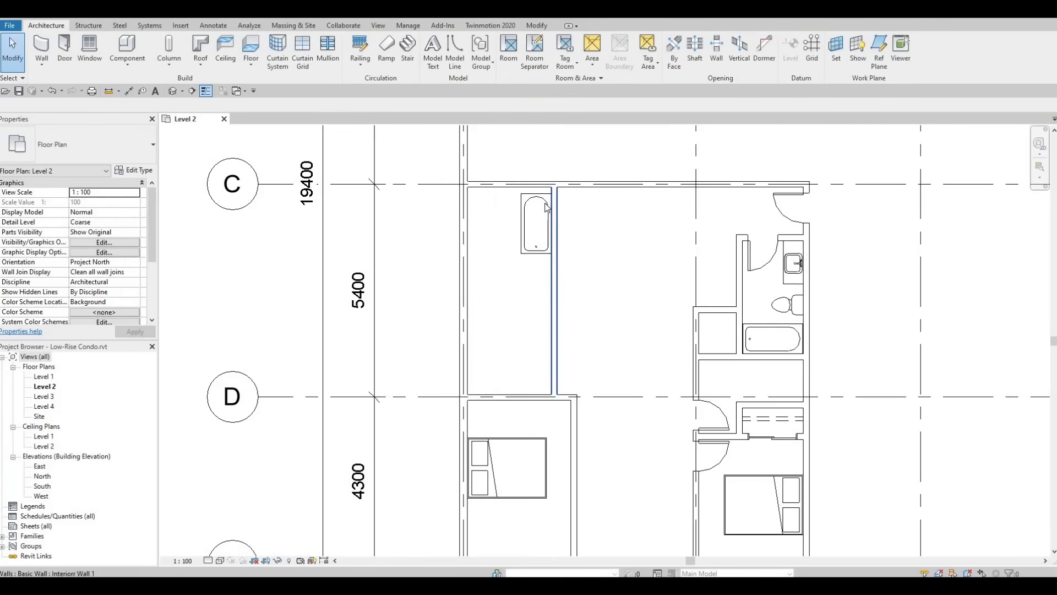
click(543, 204)
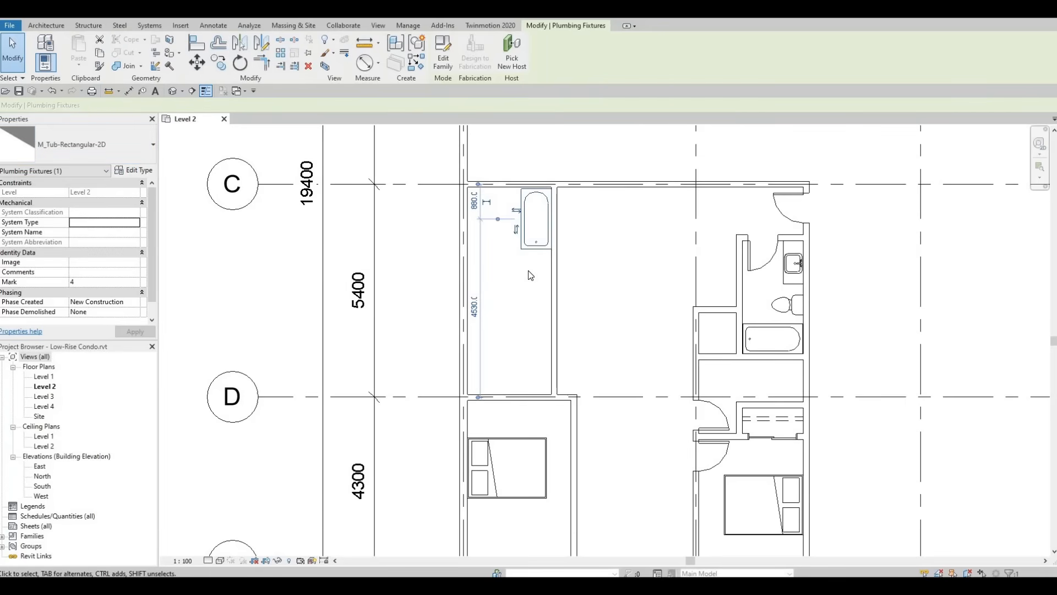
key(Escape)
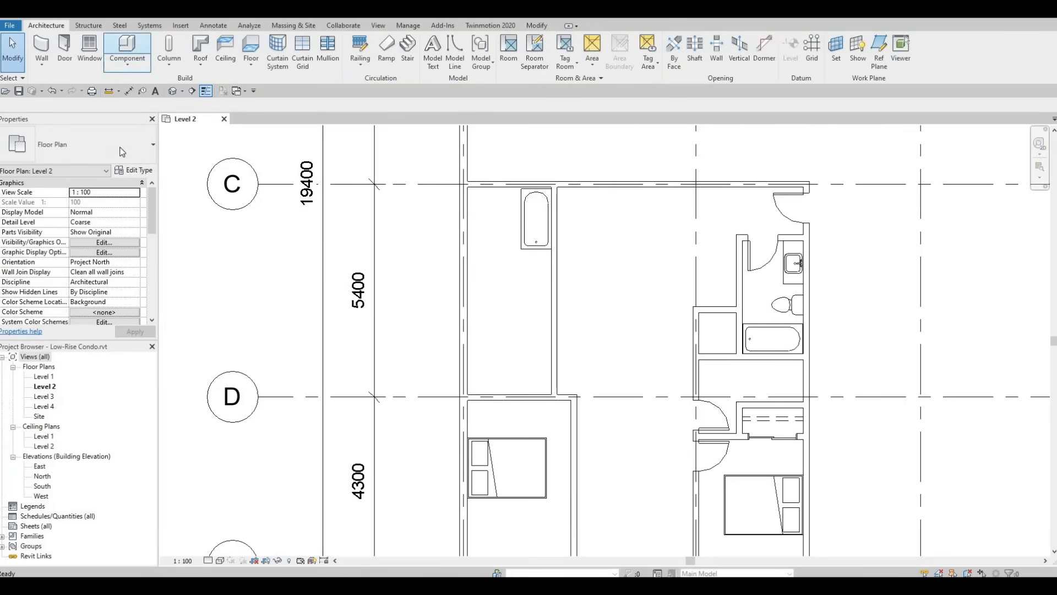
- Place an M_Toilet-Domestic-2D on the same partition wall just below the bathtub
key(c)
key(m)
click(123, 149)
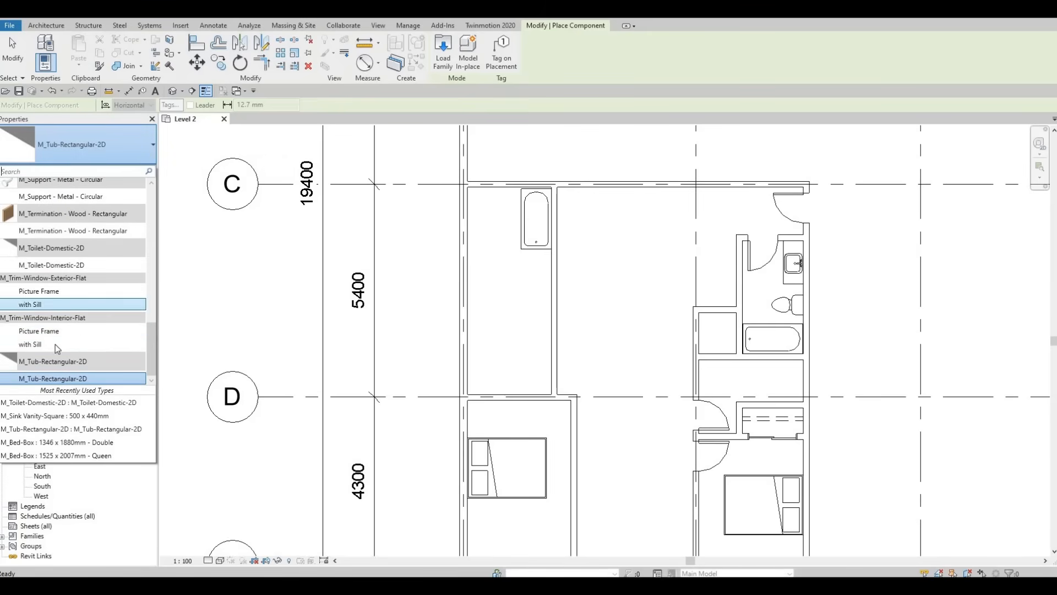
scroll(65, 306, up, 1)
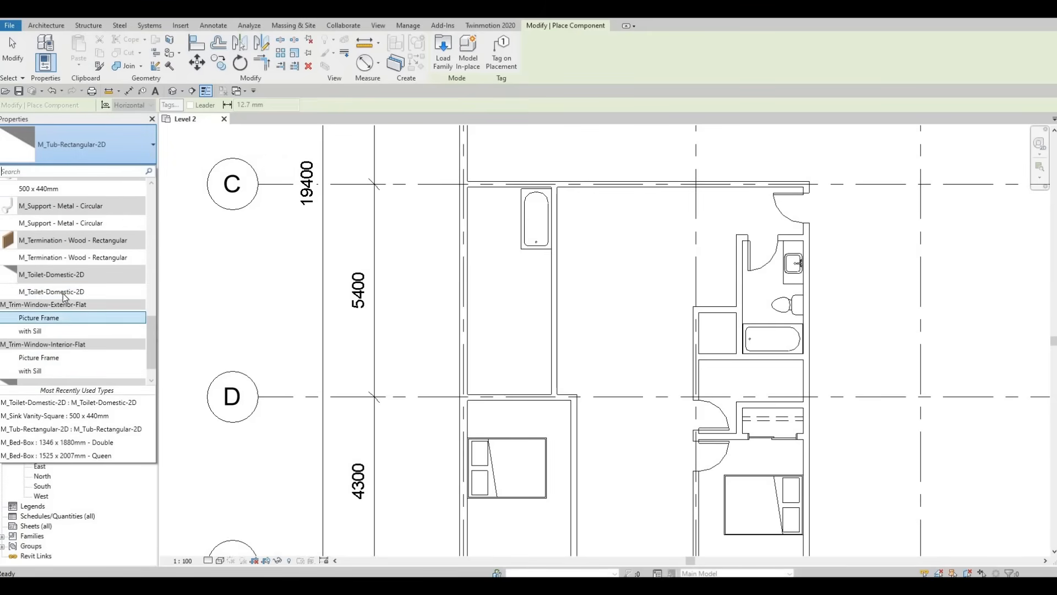
click(65, 293)
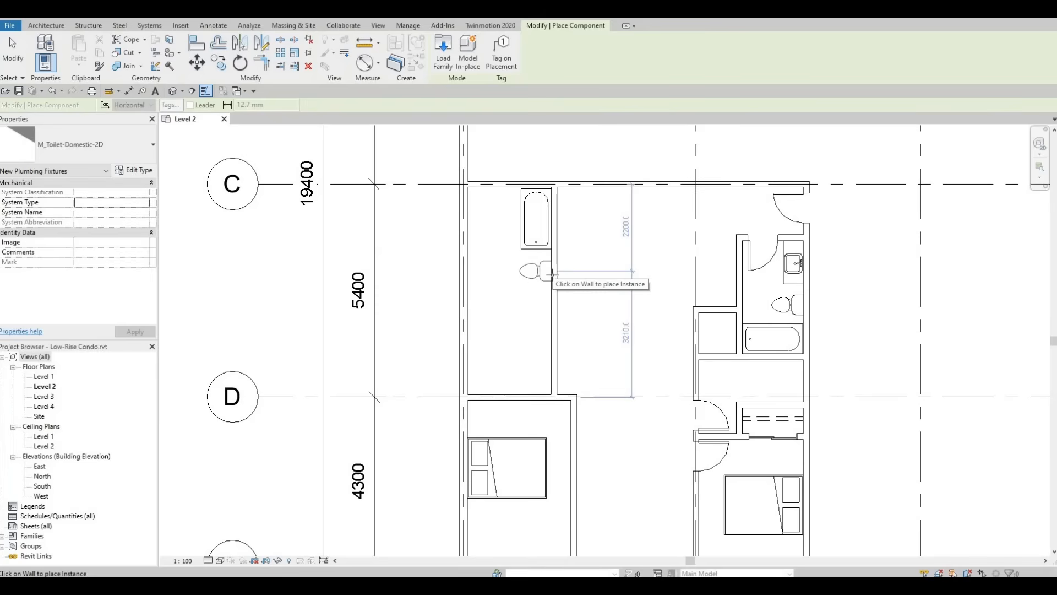
click(532, 274)
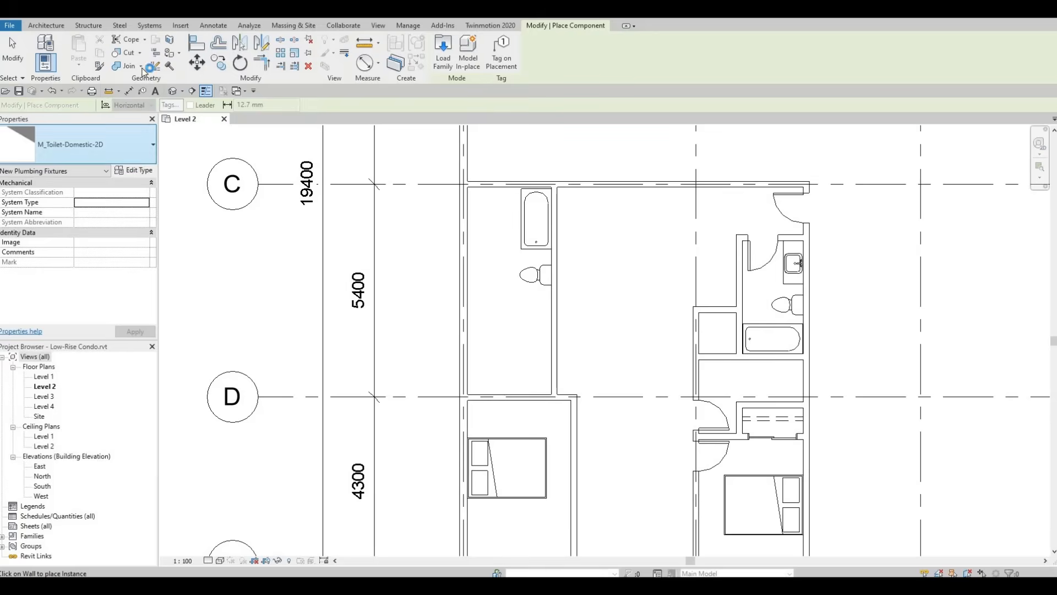
key(Escape)
key(Escape)
- Place two 500 x 440mm M_Sink Vanity-Square sinks, one below the other, along the exterior wall opposite the bathtub
click(82, 144)
scroll(77, 255, up, 1)
scroll(78, 256, up, 1)
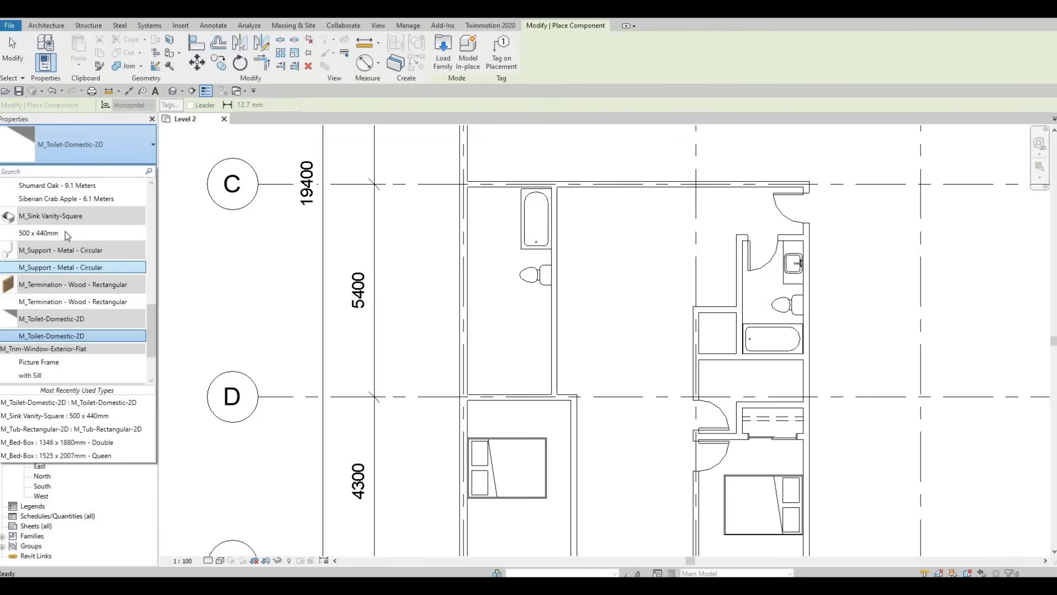
click(78, 234)
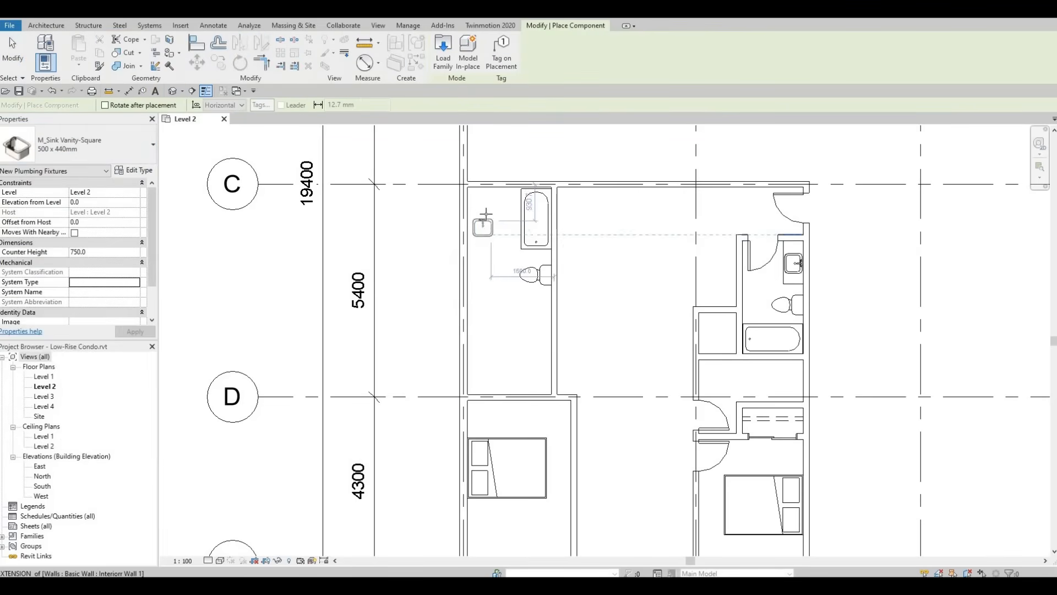
scroll(479, 214, up, 2)
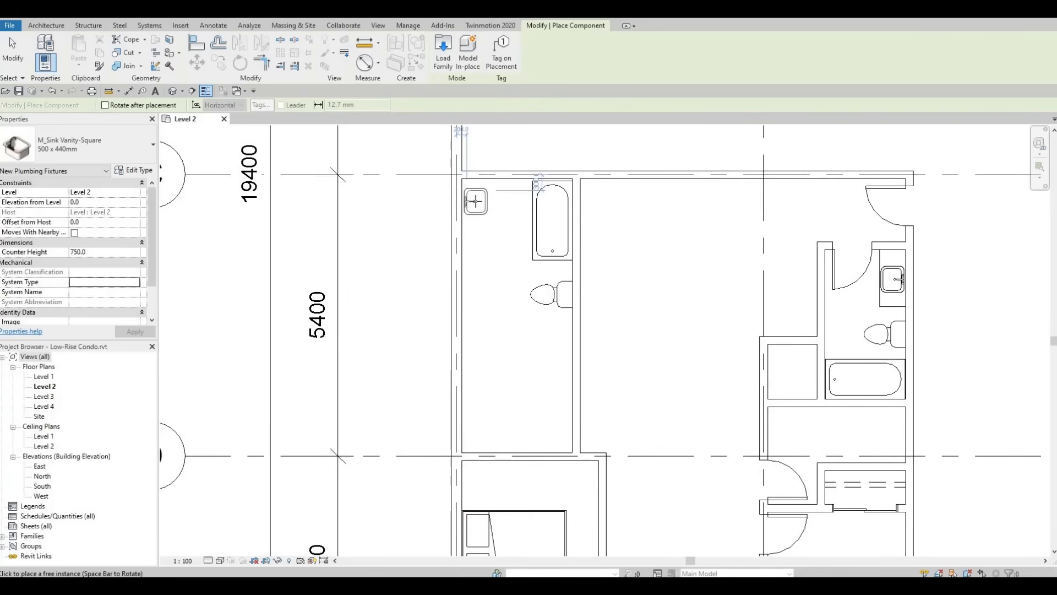
click(476, 201)
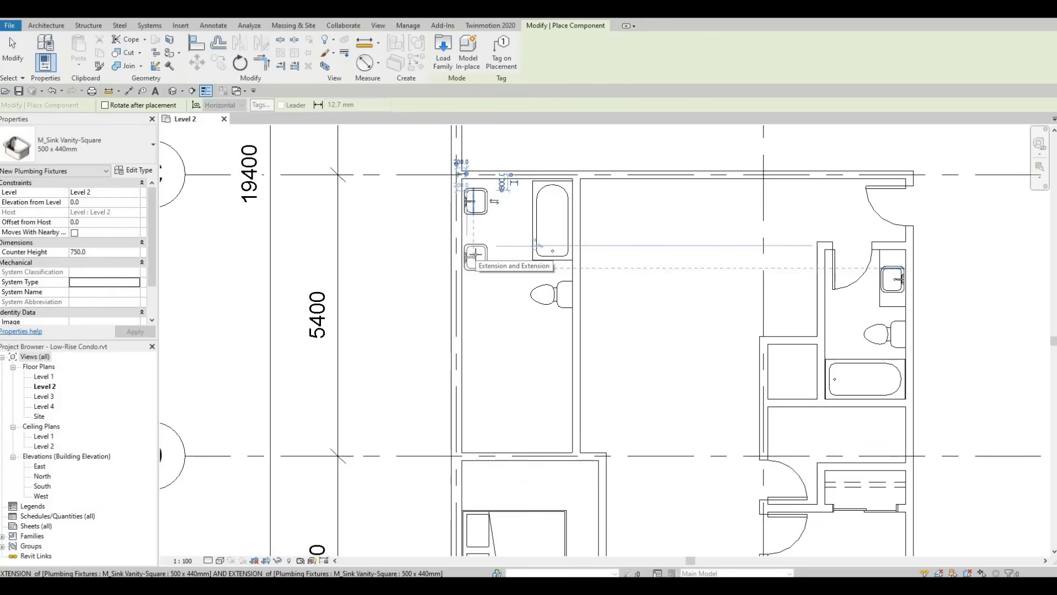
click(475, 252)
key(Escape)
key(Escape)
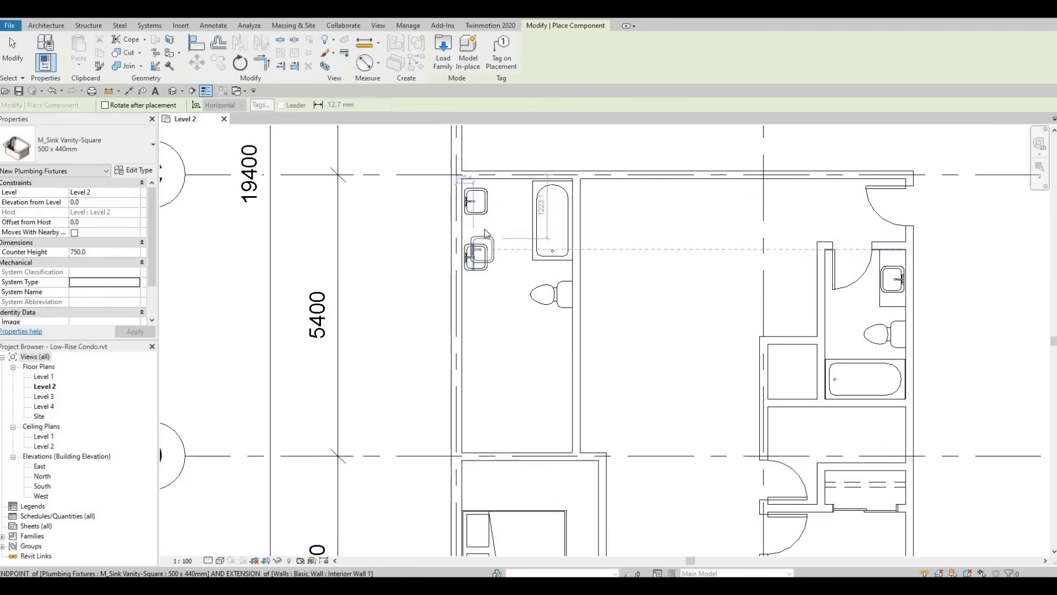
- Move the toilet up closer to the bathtub and shift both vanity sinks slightly down along the exterior wall
click(562, 286)
drag(561, 283, 477, 261)
click(478, 270)
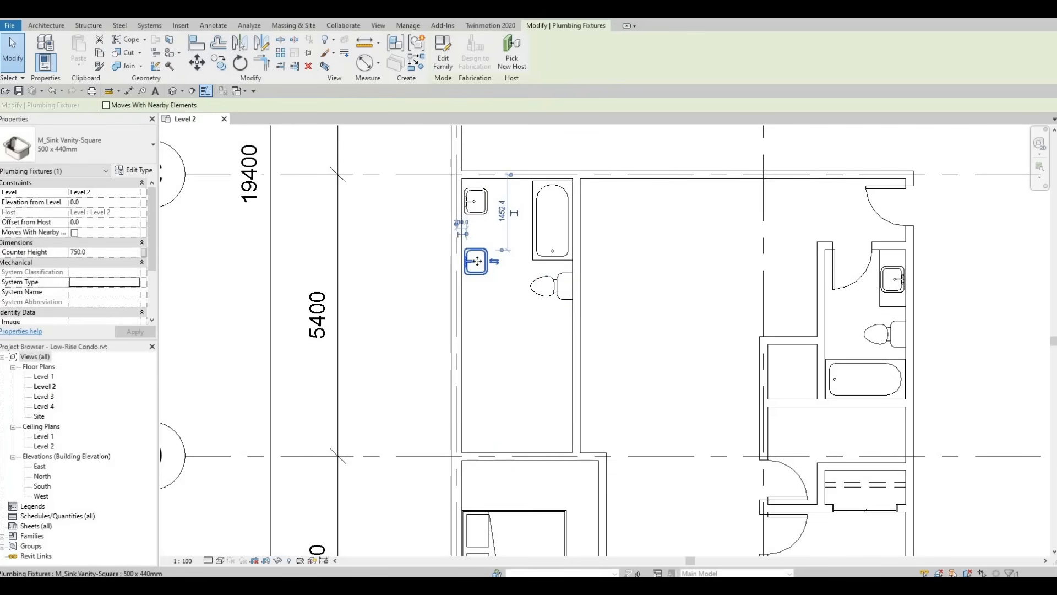
click(478, 222)
drag(477, 222, 477, 231)
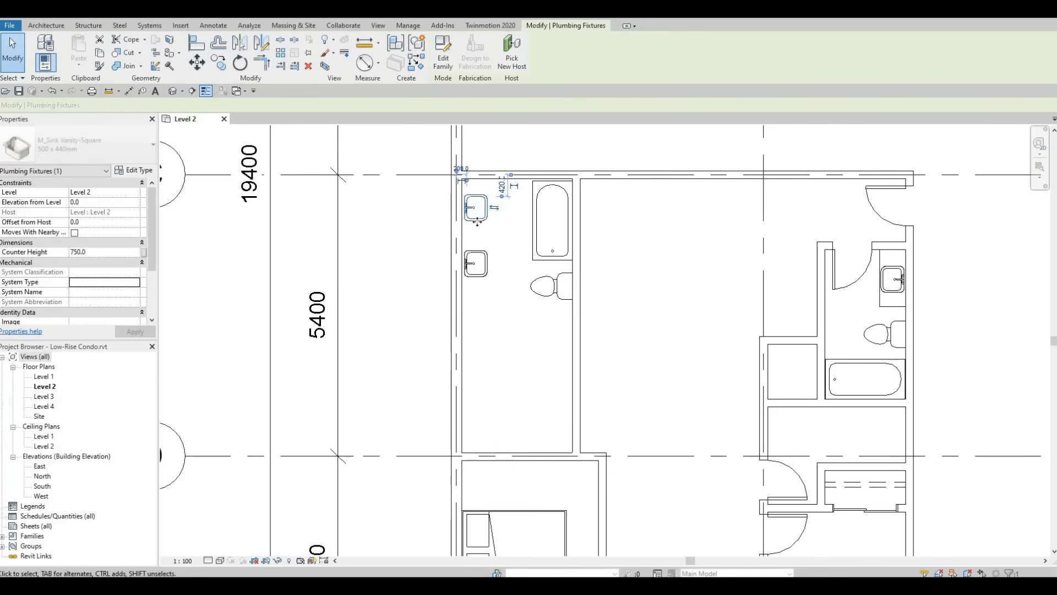
click(213, 25)
click(280, 52)
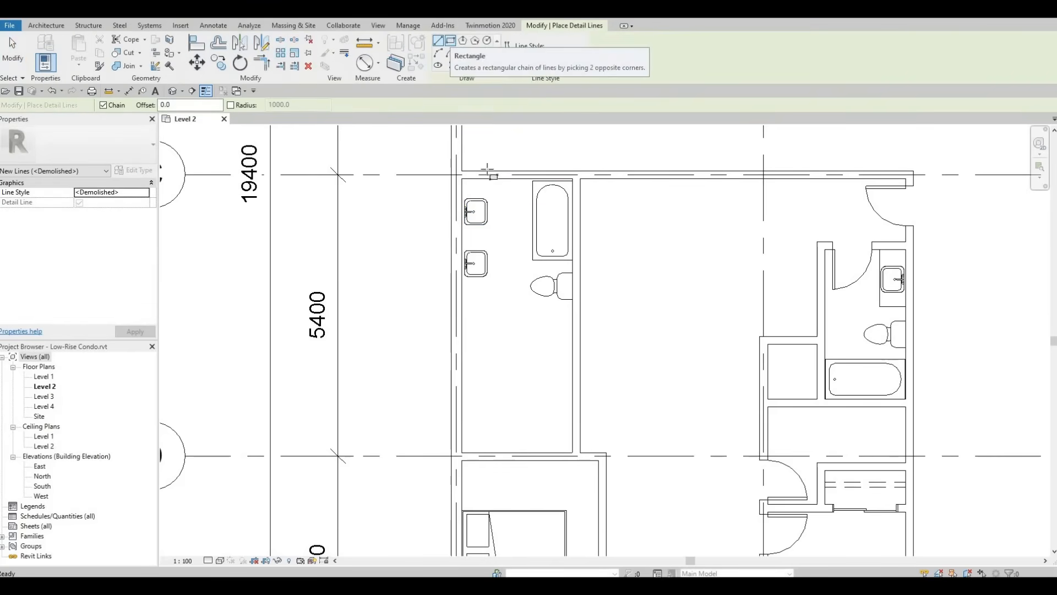
click(451, 42)
click(464, 177)
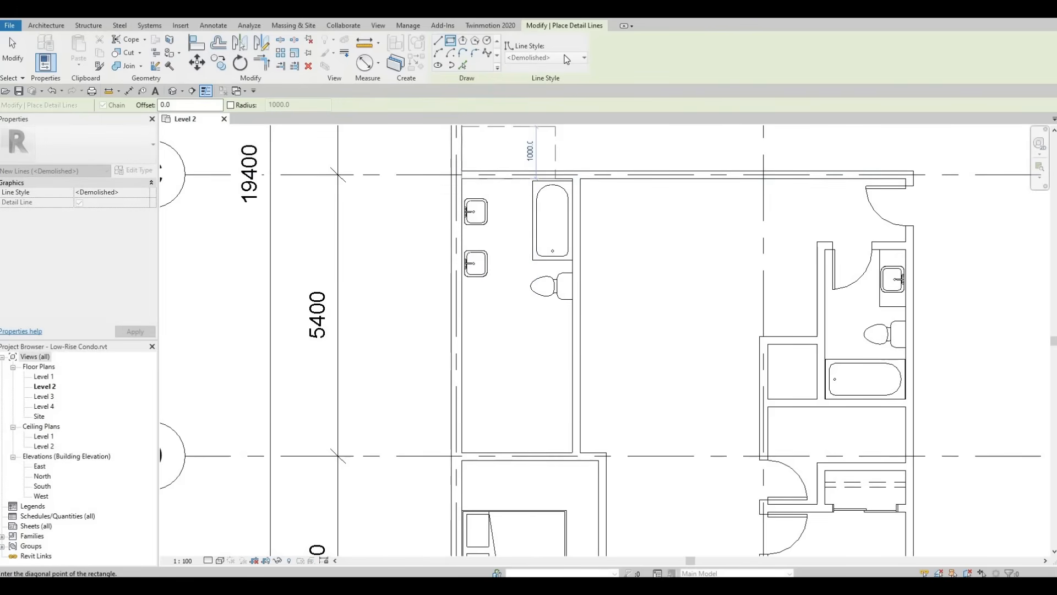
key(Escape)
key(Escape)
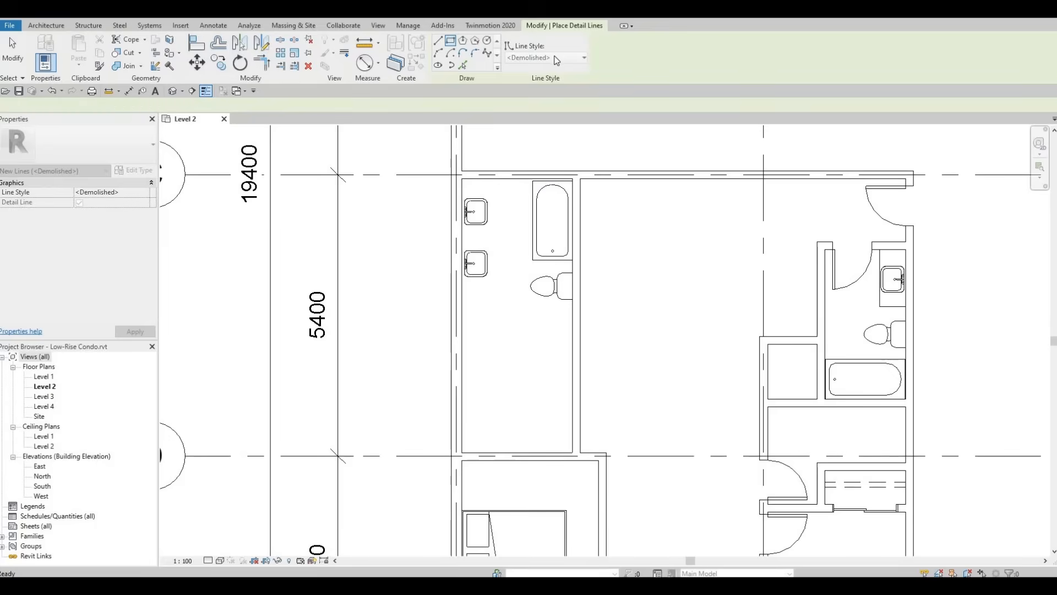
- Draw a rectangular counter outline about 800 by 2600 mm around the two sinks using detail lines in the Lines style
click(180, 26)
click(214, 25)
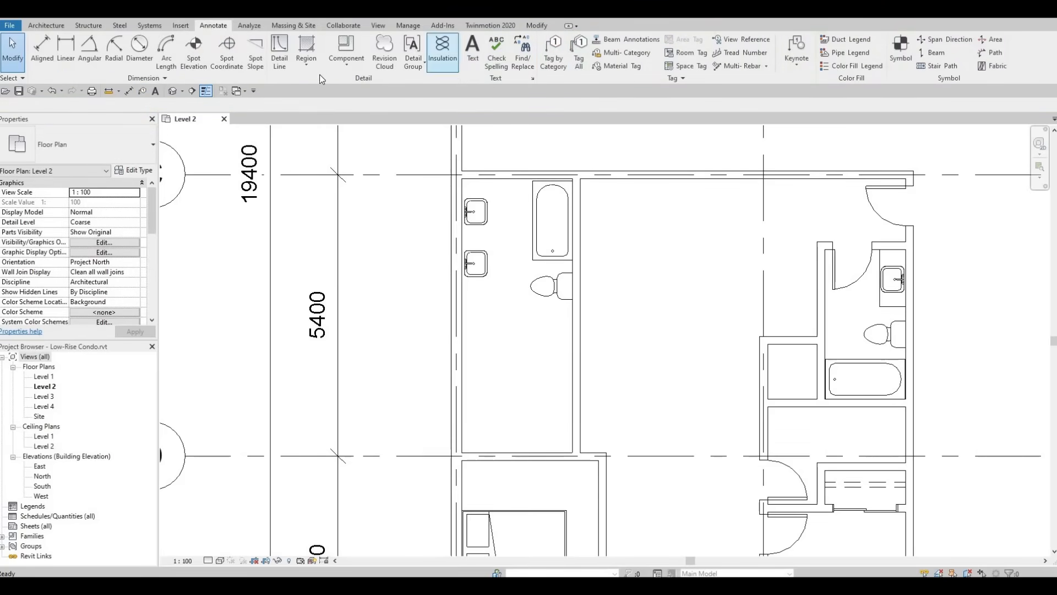
click(279, 52)
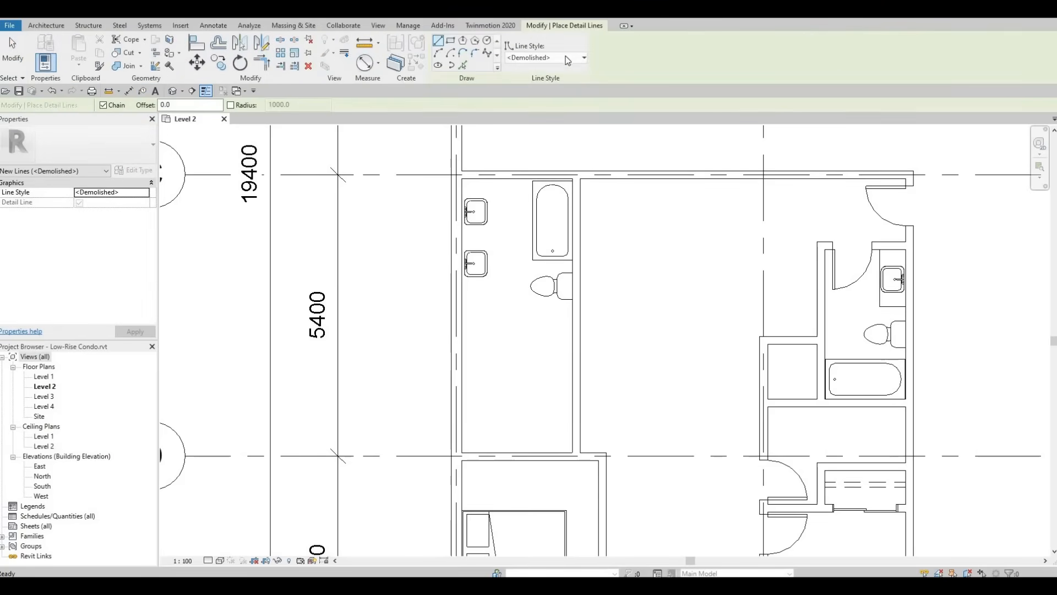
click(567, 59)
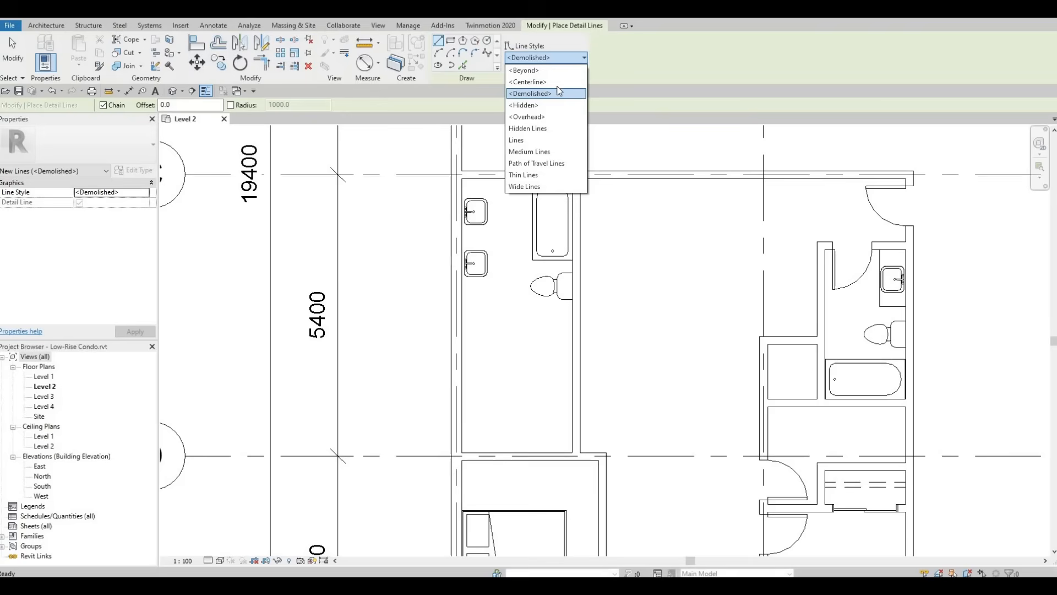
click(530, 140)
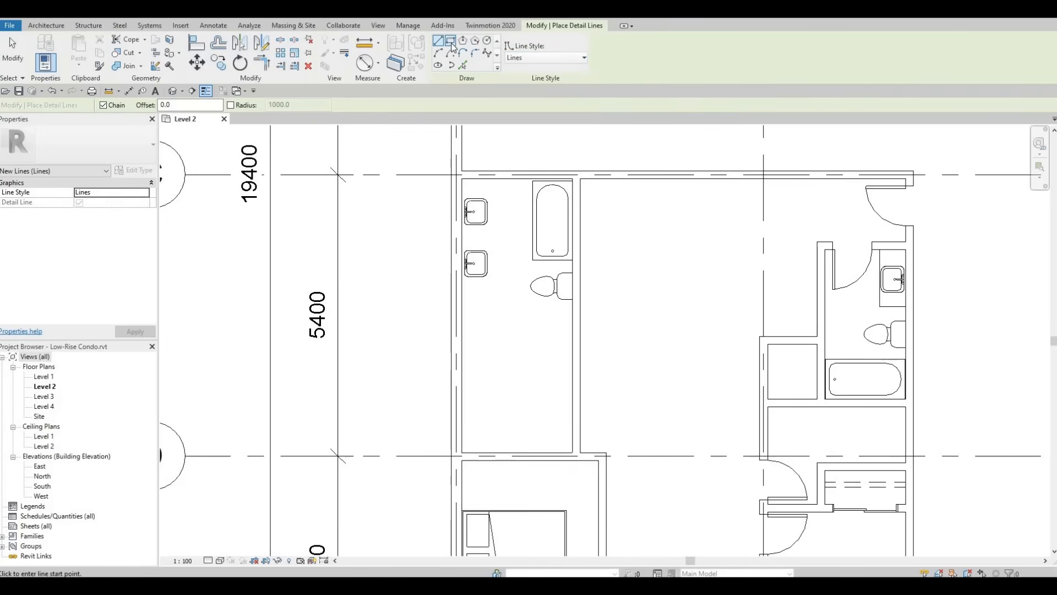
click(451, 42)
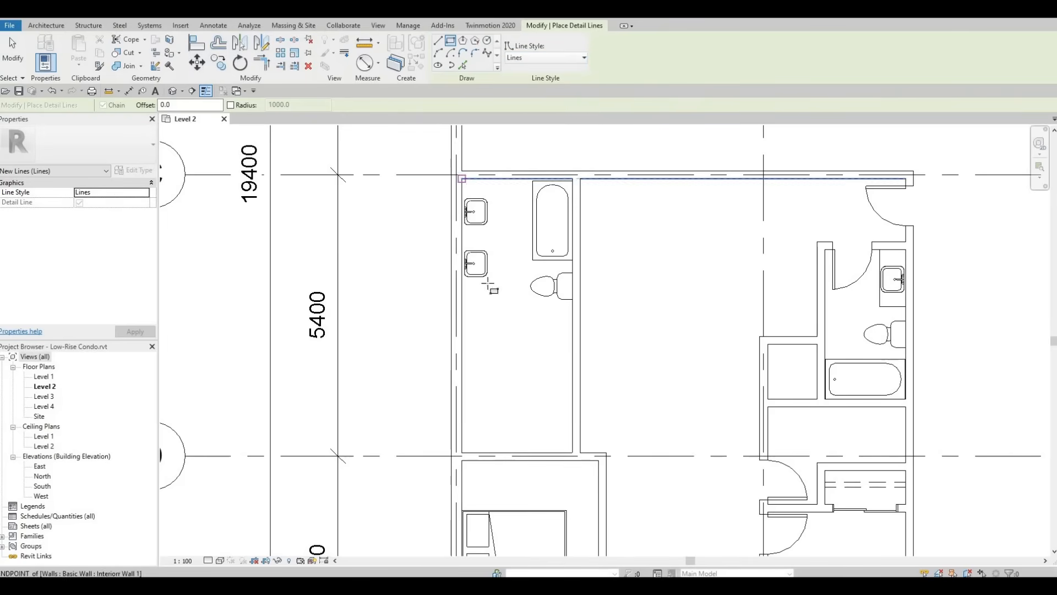
click(461, 178)
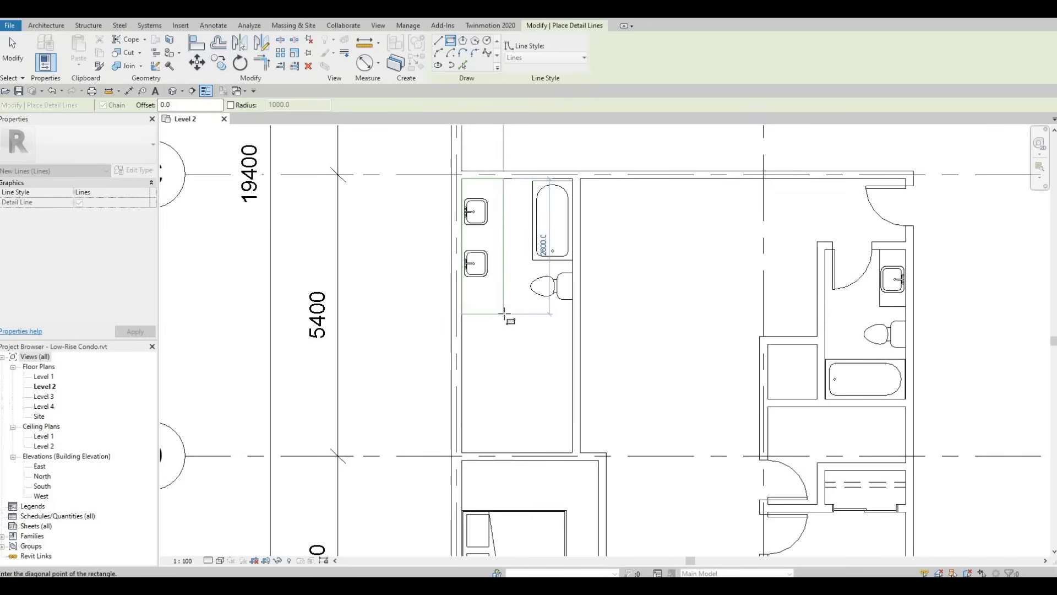
click(503, 314)
key(Escape)
key(Escape)
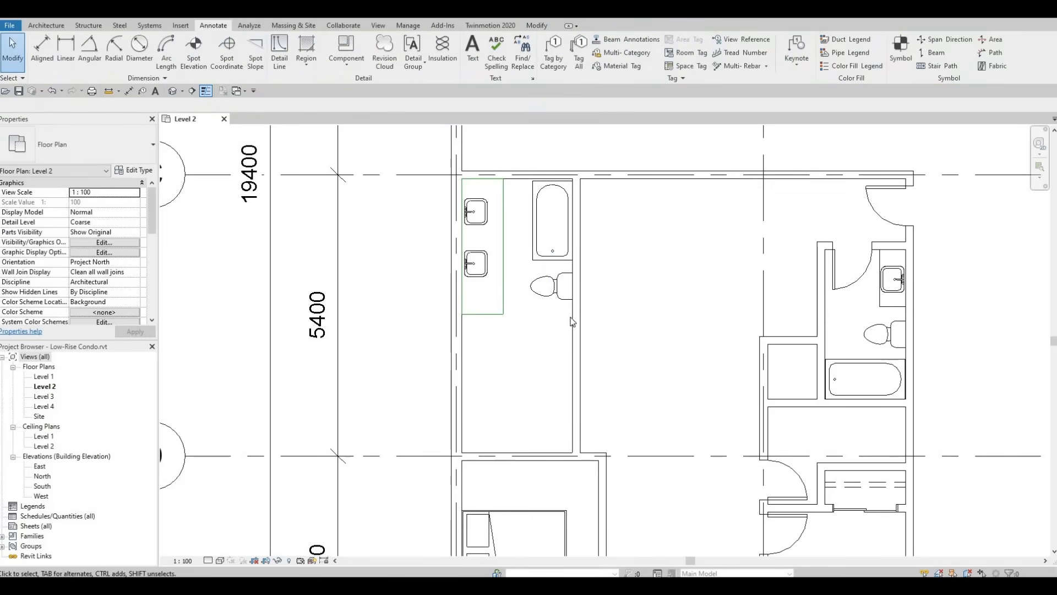
- Set the counter outline to Medium Lines and nudge its lower edge up so the counter is 2440 mm long
click(502, 299)
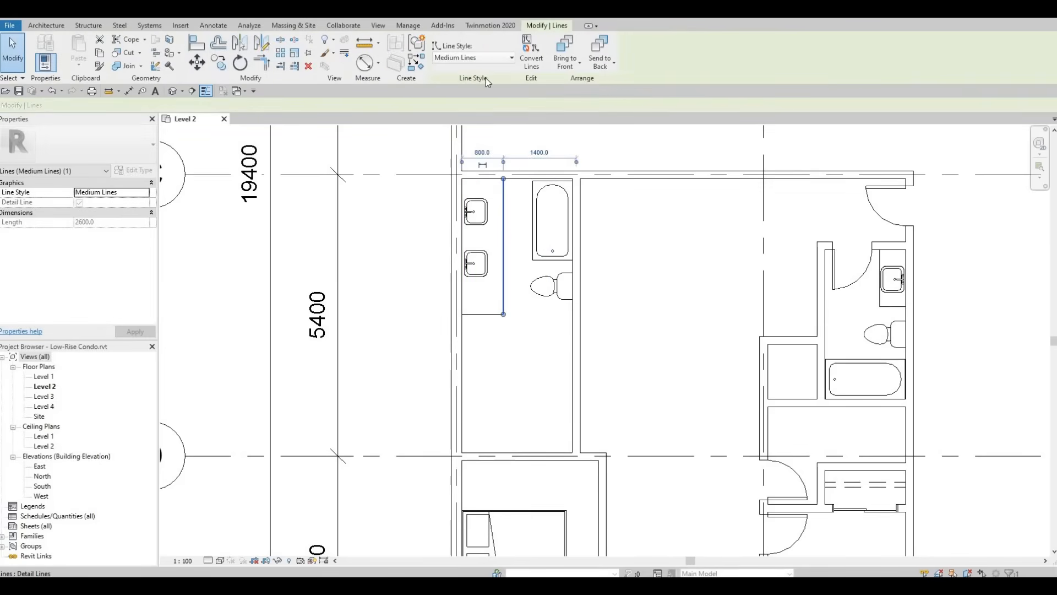
key(Escape)
click(478, 314)
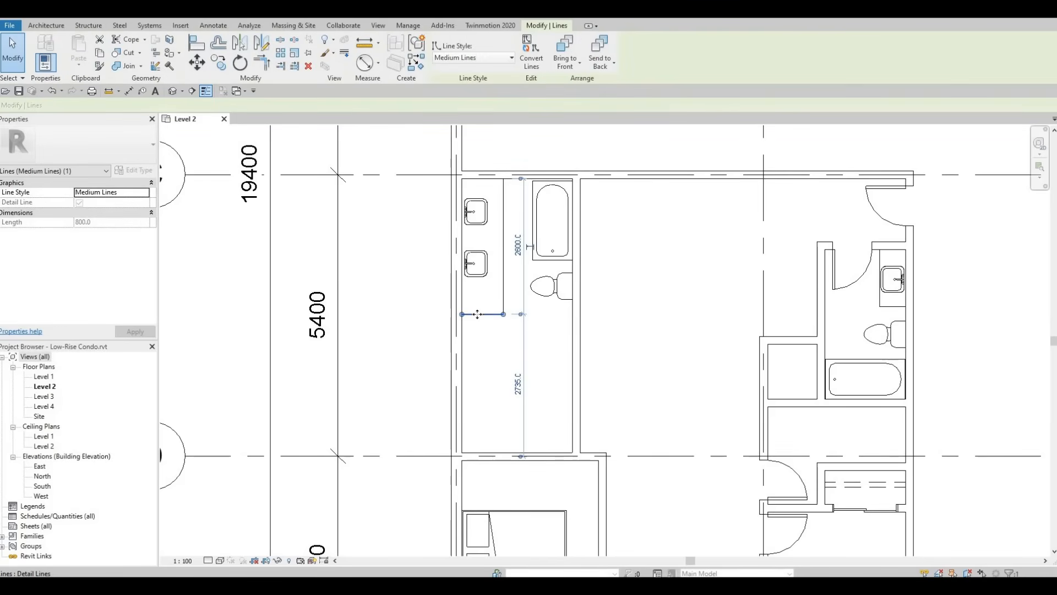
key(Up)
key(Up)
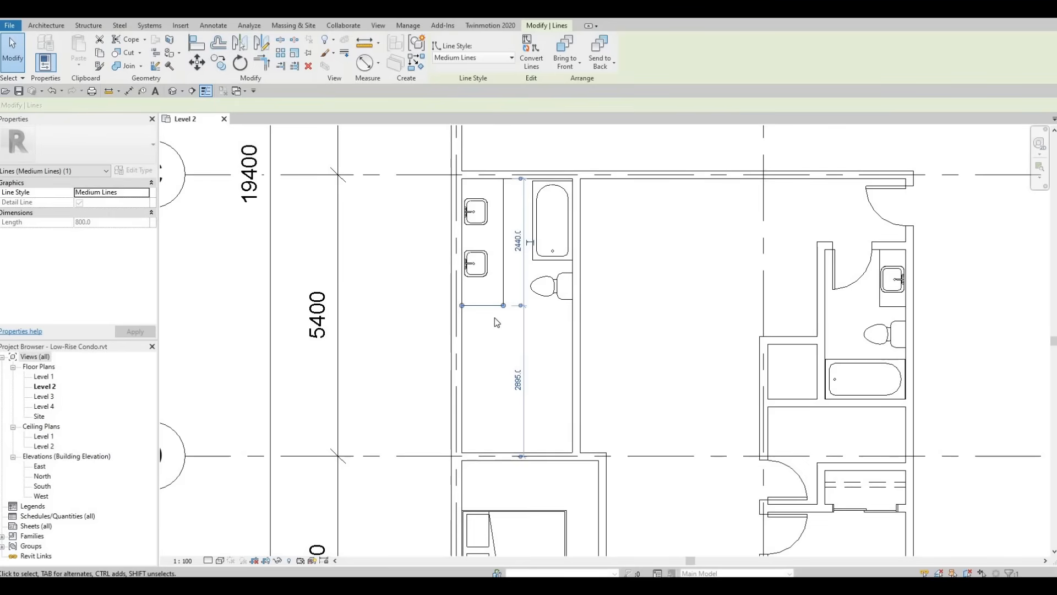
key(Escape)
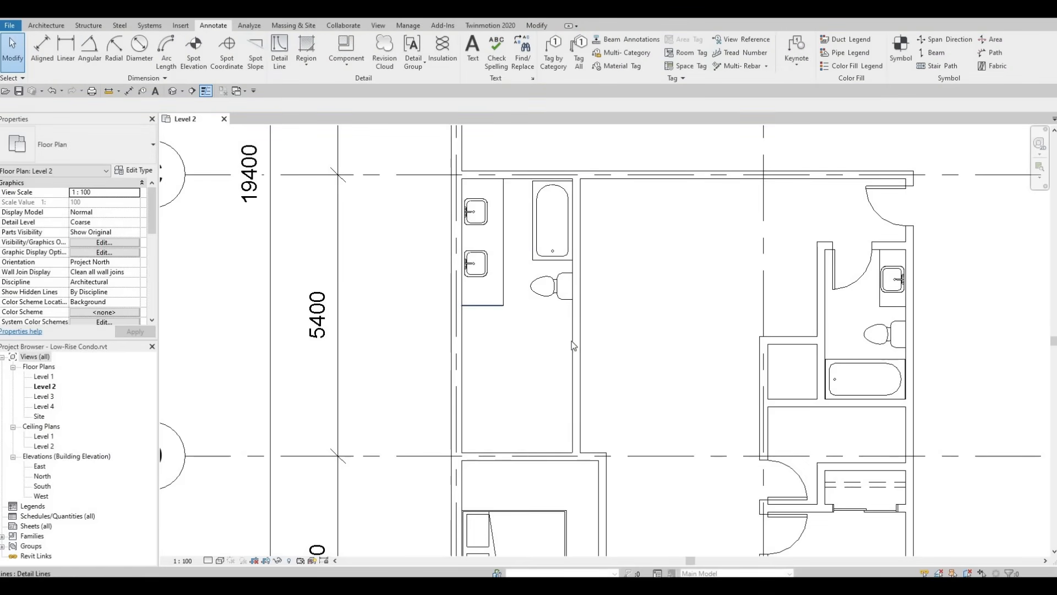
- Draw a matching interior wall across the room just below the counter and nudge it up closer to the counter's lower edge
click(574, 345)
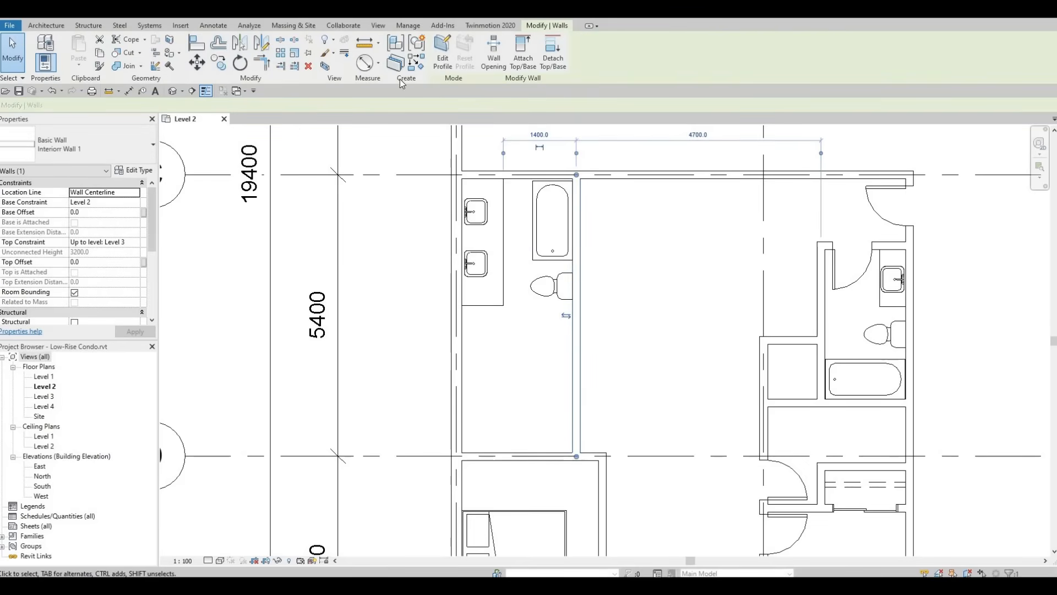
click(417, 63)
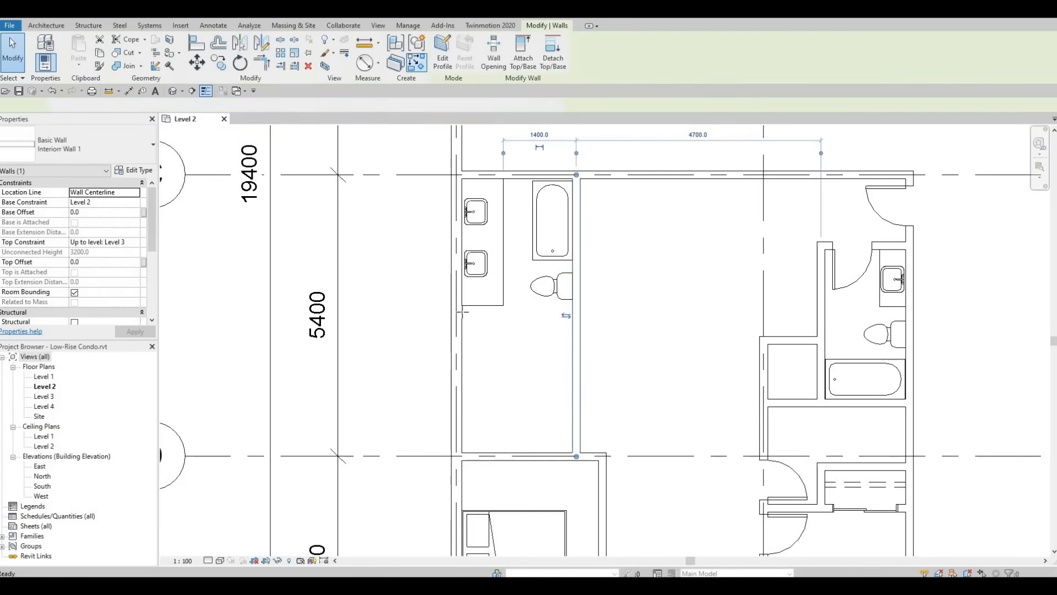
click(573, 312)
key(Escape)
key(Escape)
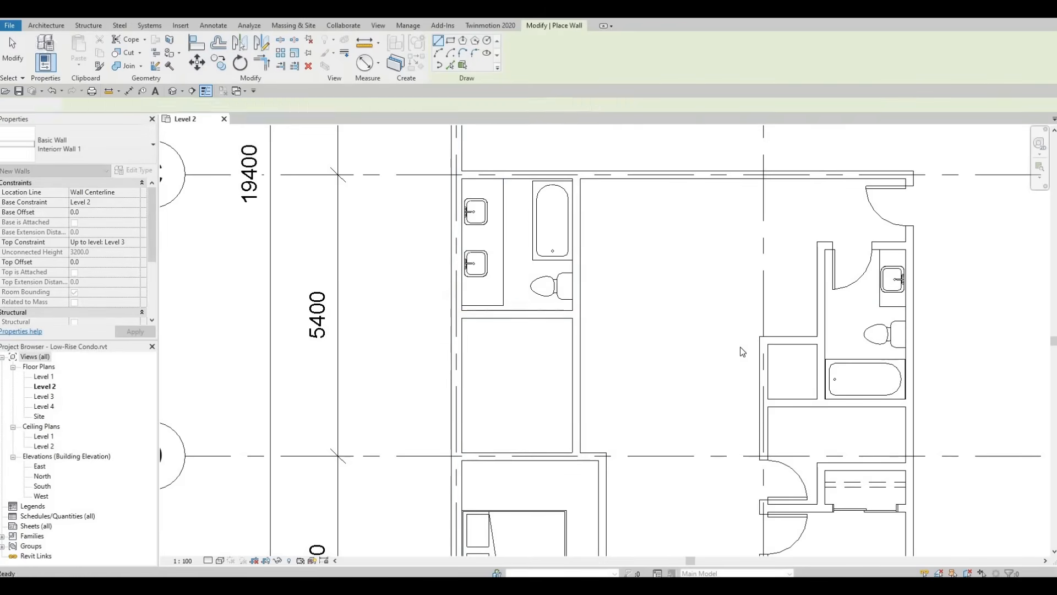
click(523, 314)
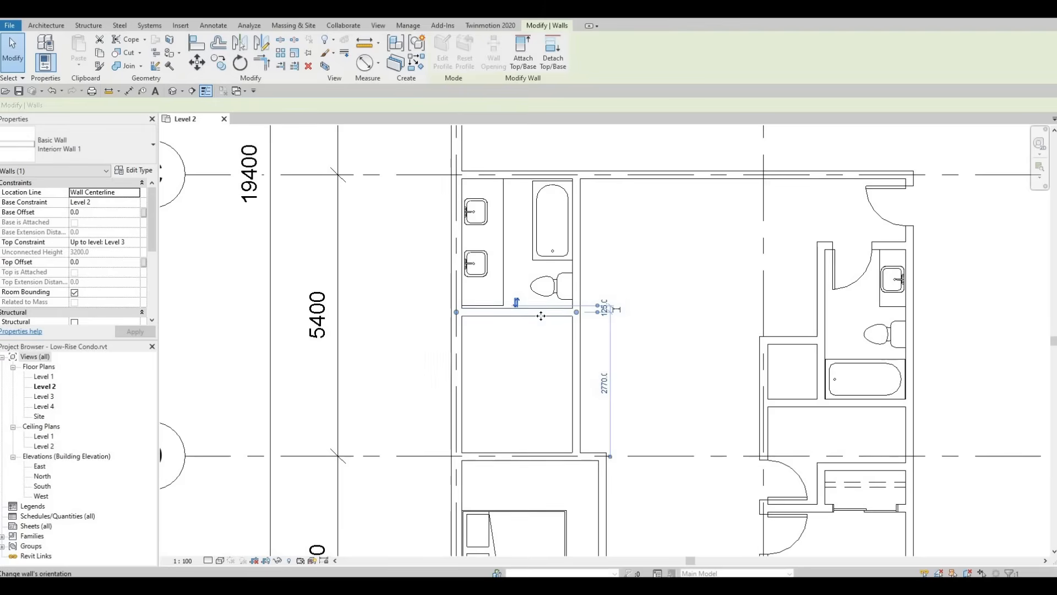
key(Escape)
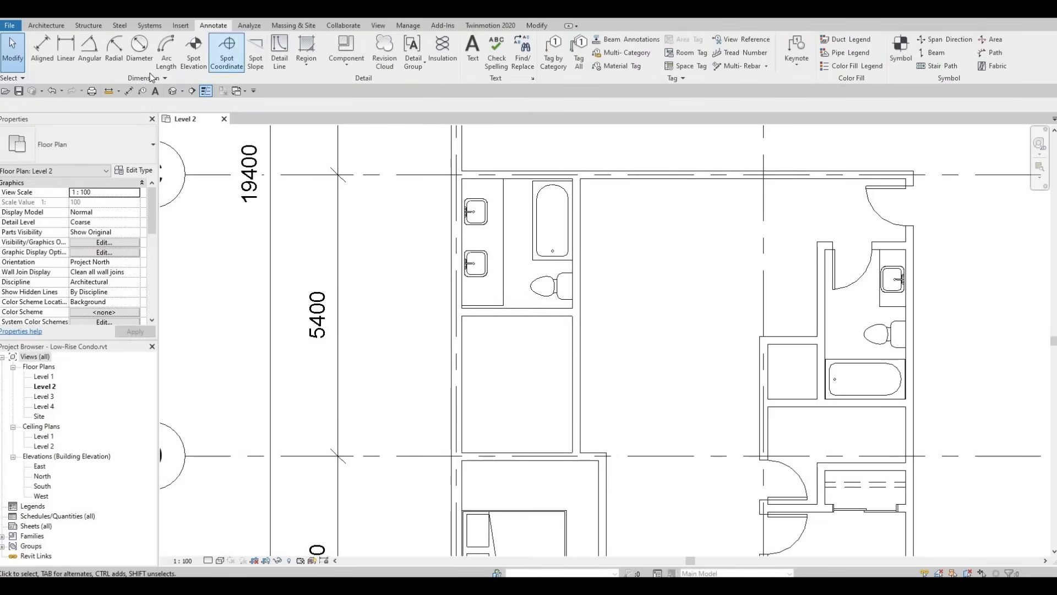
- Place an aligned dimension outside the exterior wall between the grid C wall and the new bathroom partition
click(129, 91)
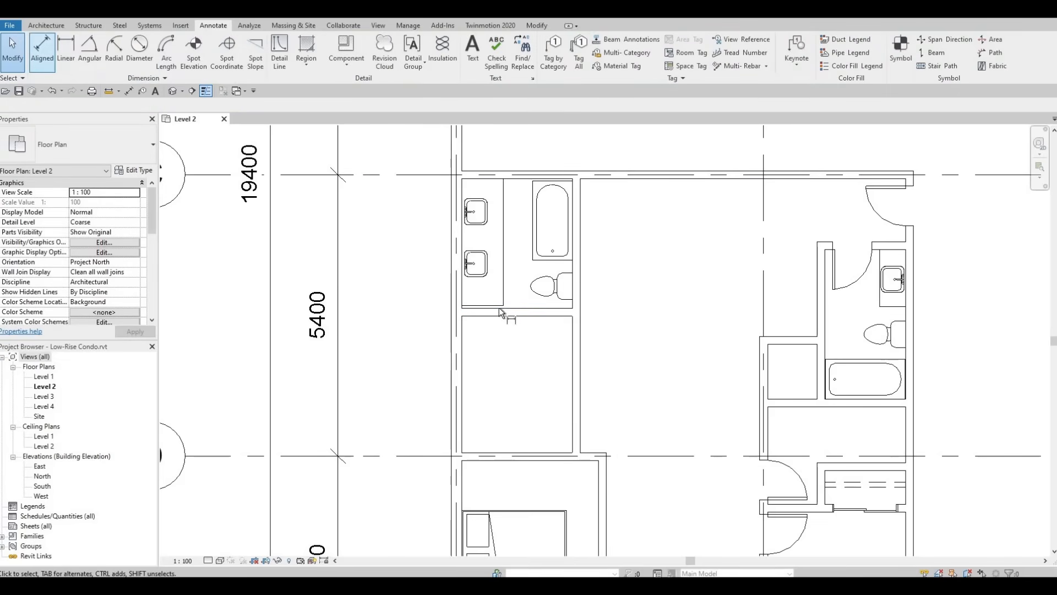
click(513, 175)
click(424, 246)
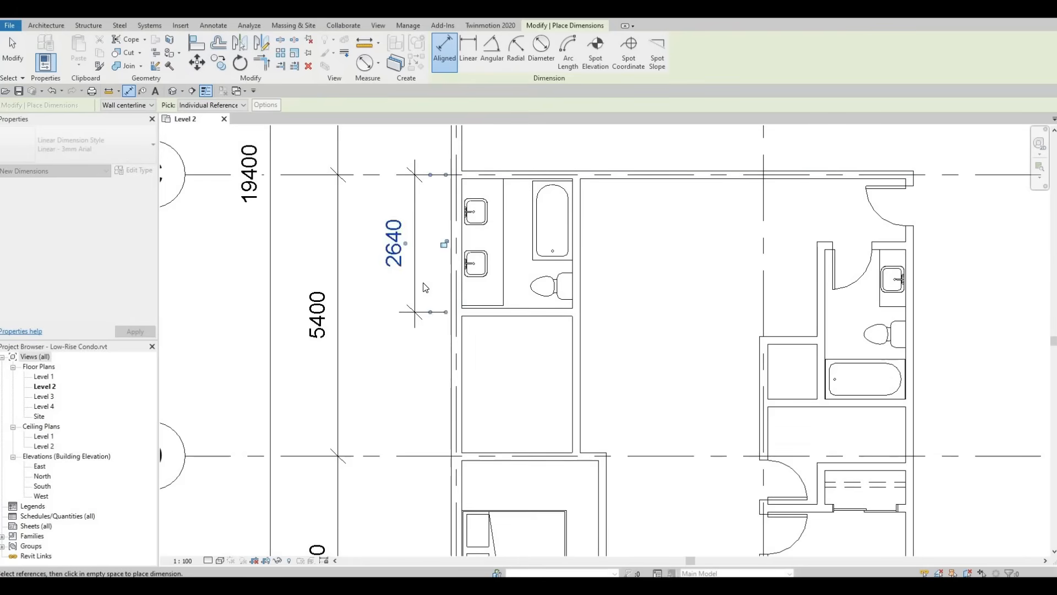
key(Escape)
key(Escape)
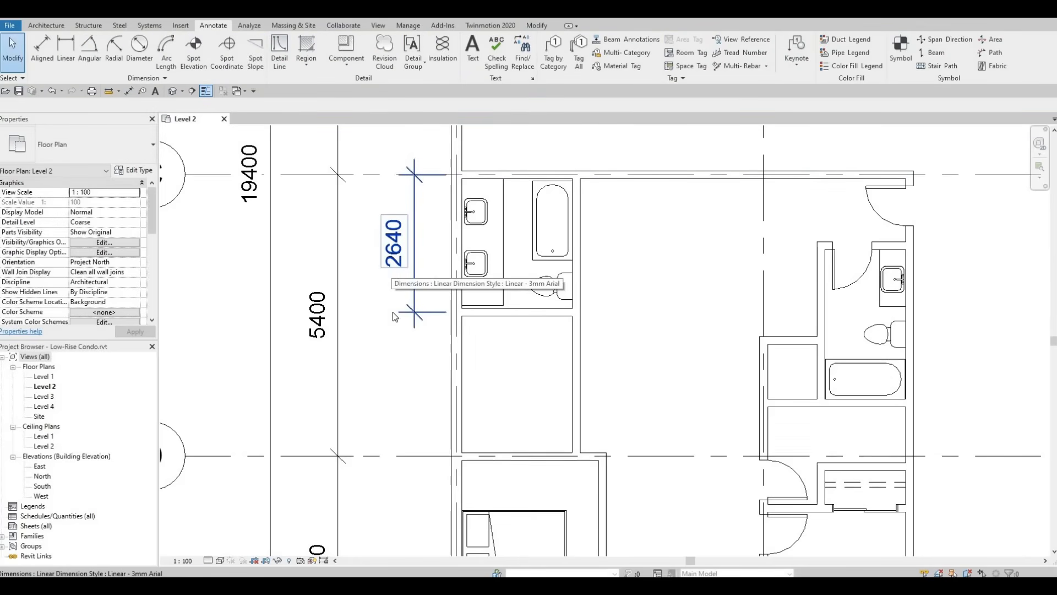
- Draw two parallel interior walls from the grid D wall to the bathroom's lower wall, dividing the space below the bathroom into three strips
middle_drag(458, 403, 461, 402)
scroll(461, 402, down, 1)
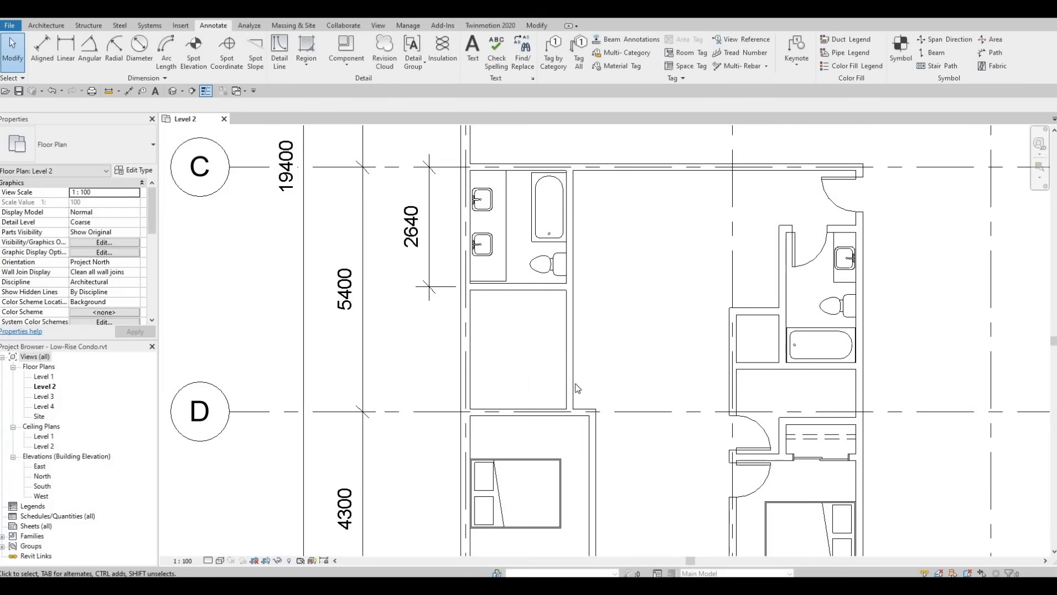
middle_drag(527, 382, 539, 347)
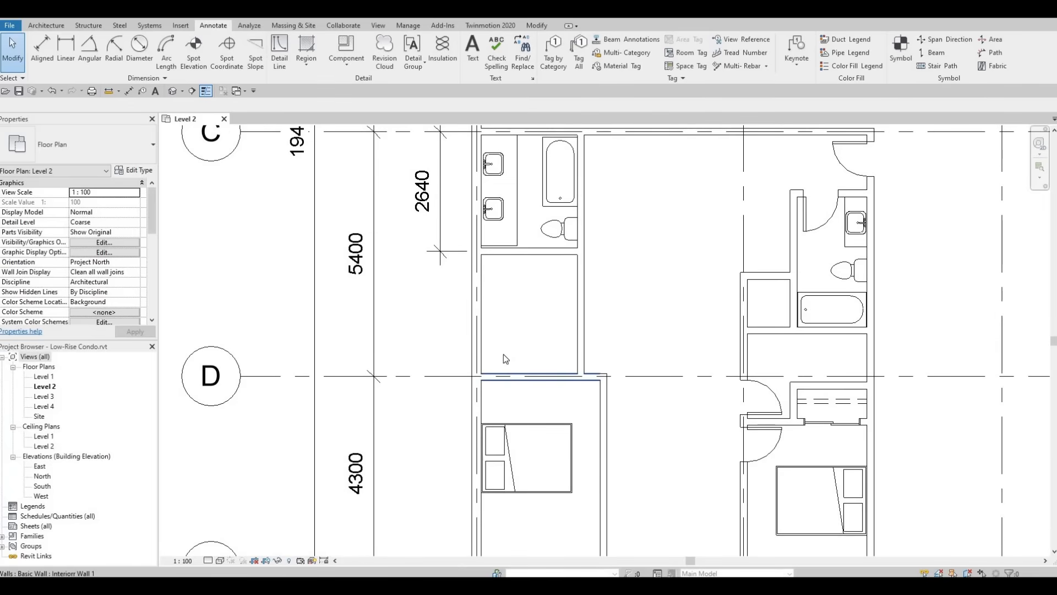
click(517, 373)
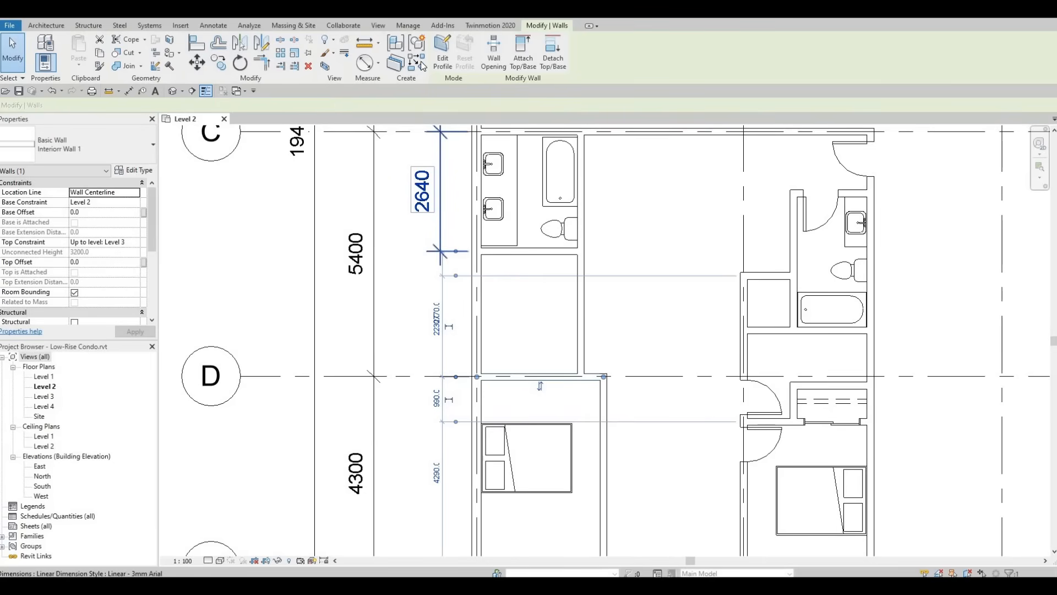
key(w)
key(a)
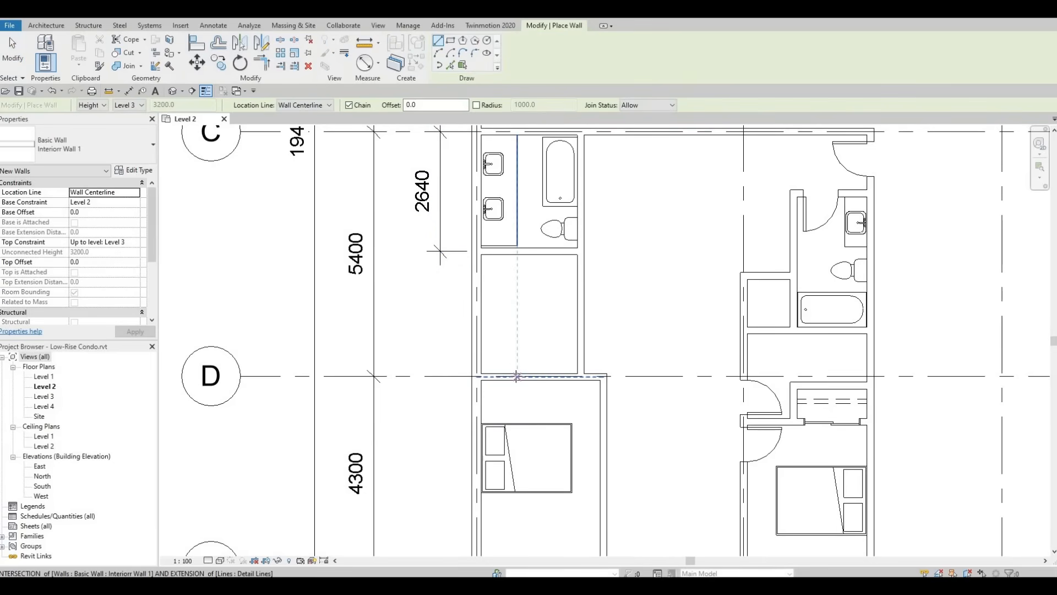
click(517, 376)
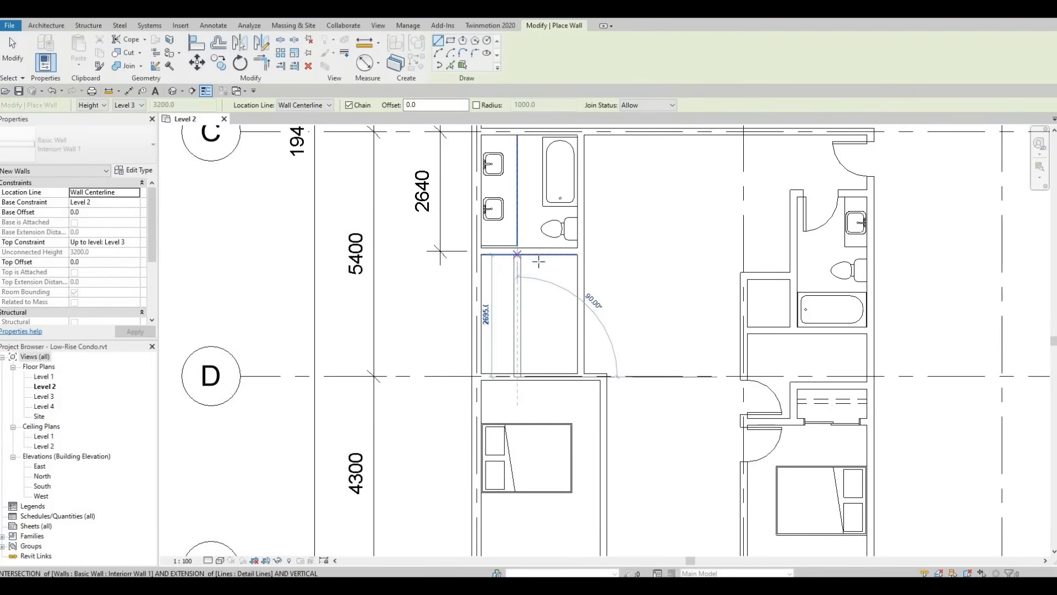
click(516, 252)
key(Escape)
click(549, 255)
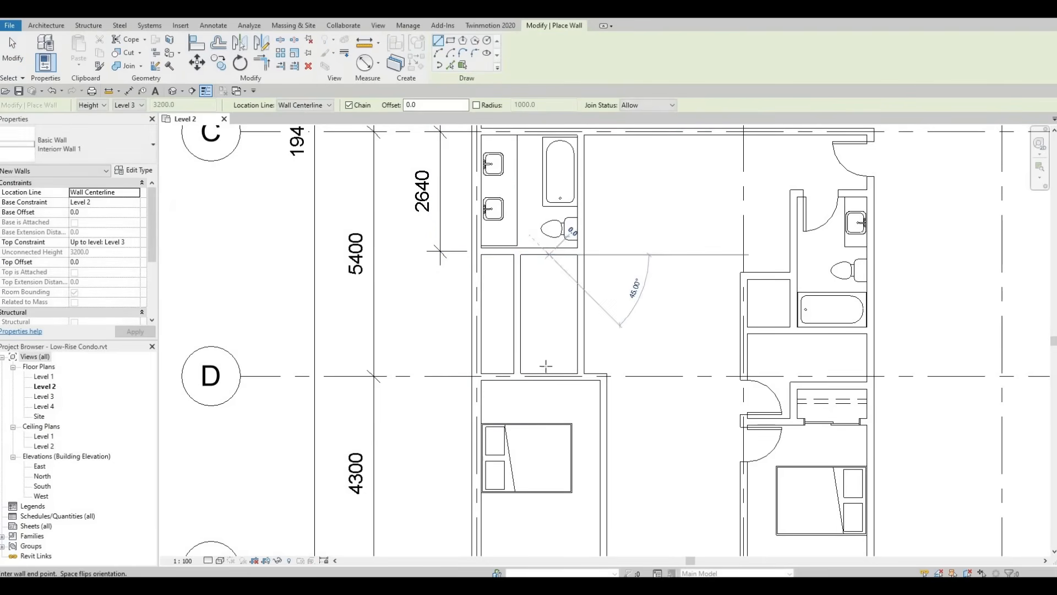
key(Escape)
key(Escape)
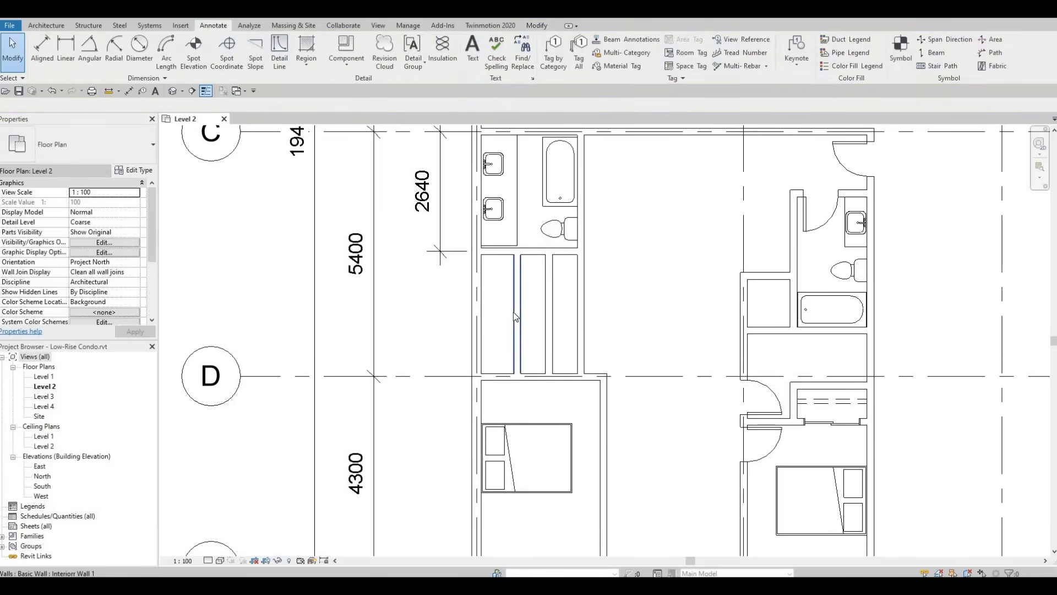
- Nudge the two new parallel walls apart to 860 mm spacing, with the second wall 660 mm from the long interior partition
click(513, 312)
click(514, 312)
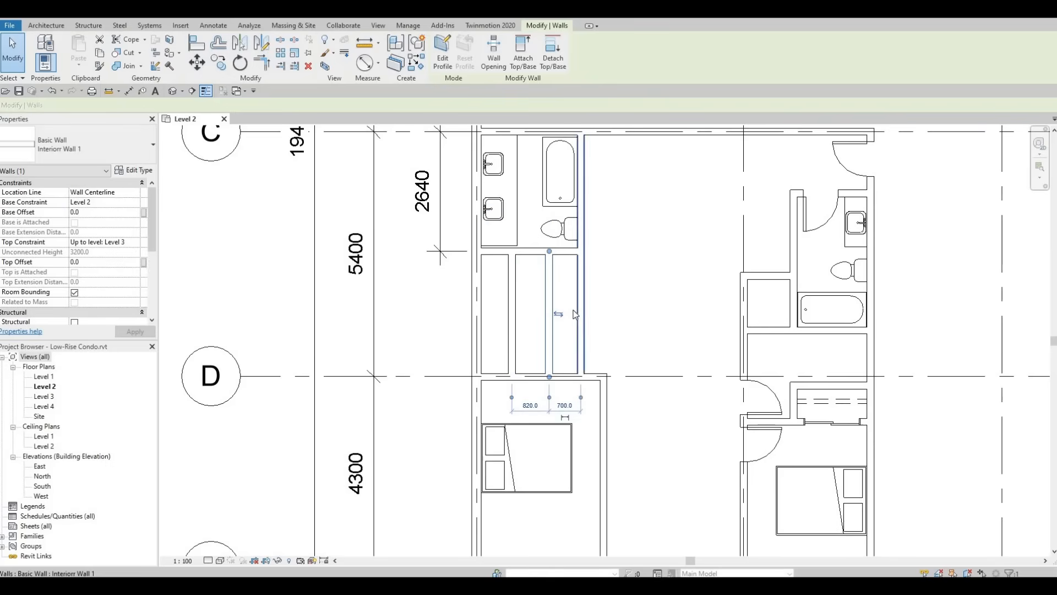
click(552, 315)
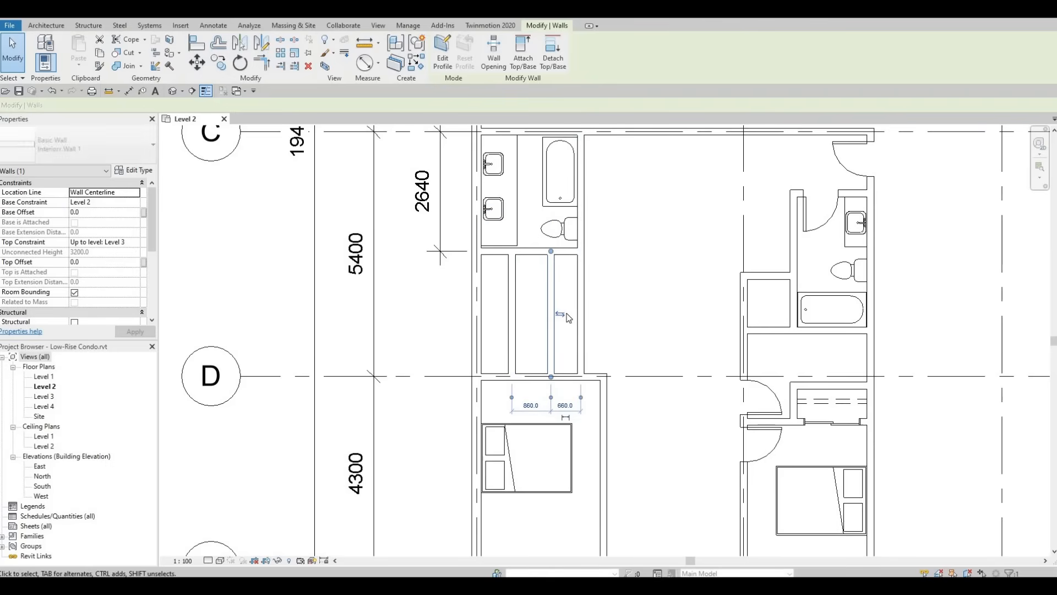
- Nudge the bathroom's lower wall down until it is 2680 mm from the grid C wall
click(535, 253)
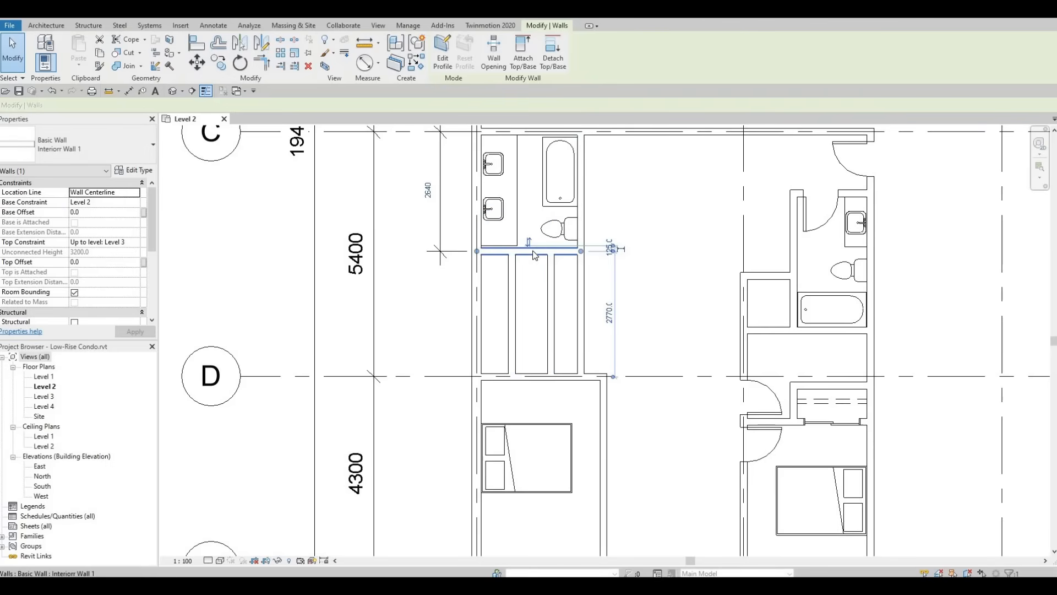
key(Down)
key(Down)
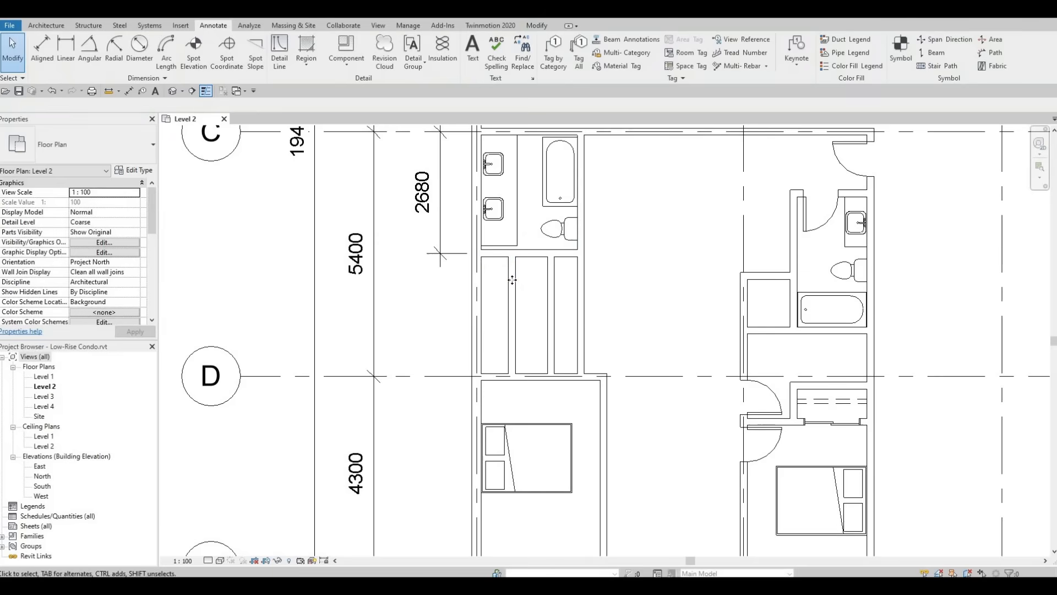
- Nudge the two parallel walls below the bathroom to 900 mm spacing, with the second wall 580 mm from the long interior partition
click(512, 279)
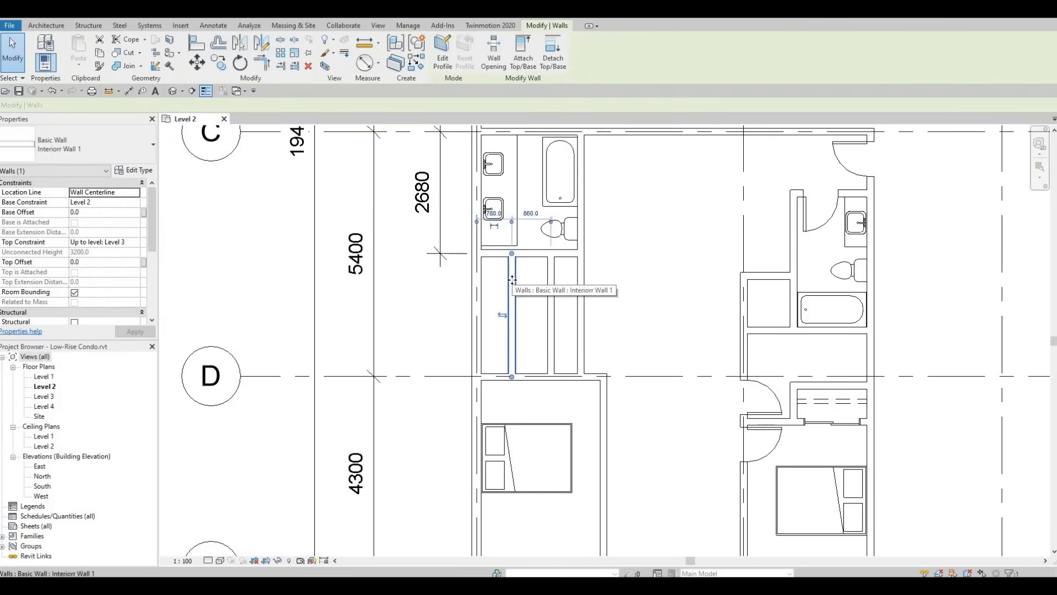
key(Right)
key(Right)
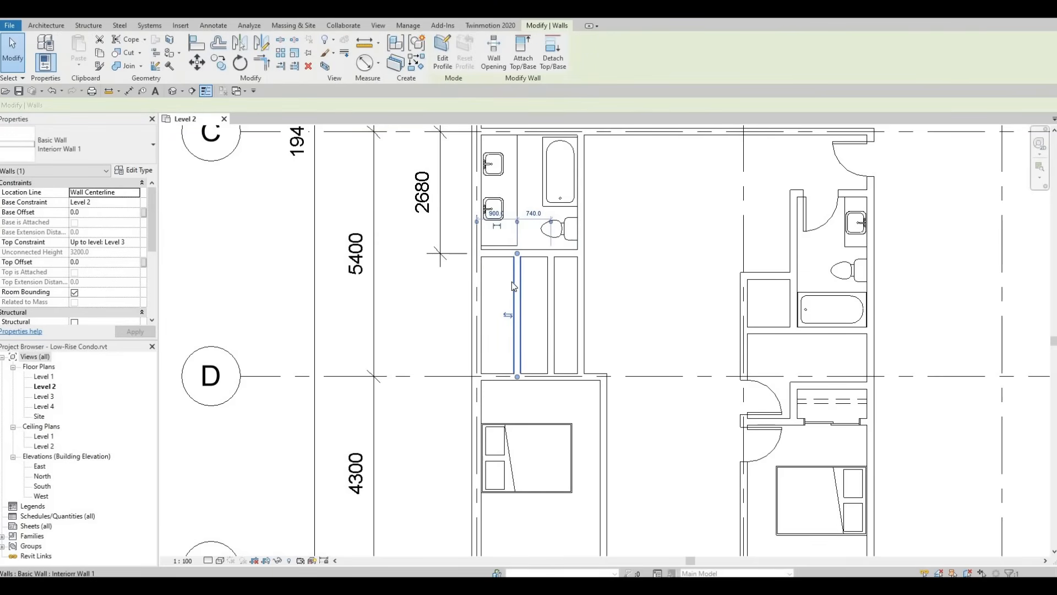
click(534, 287)
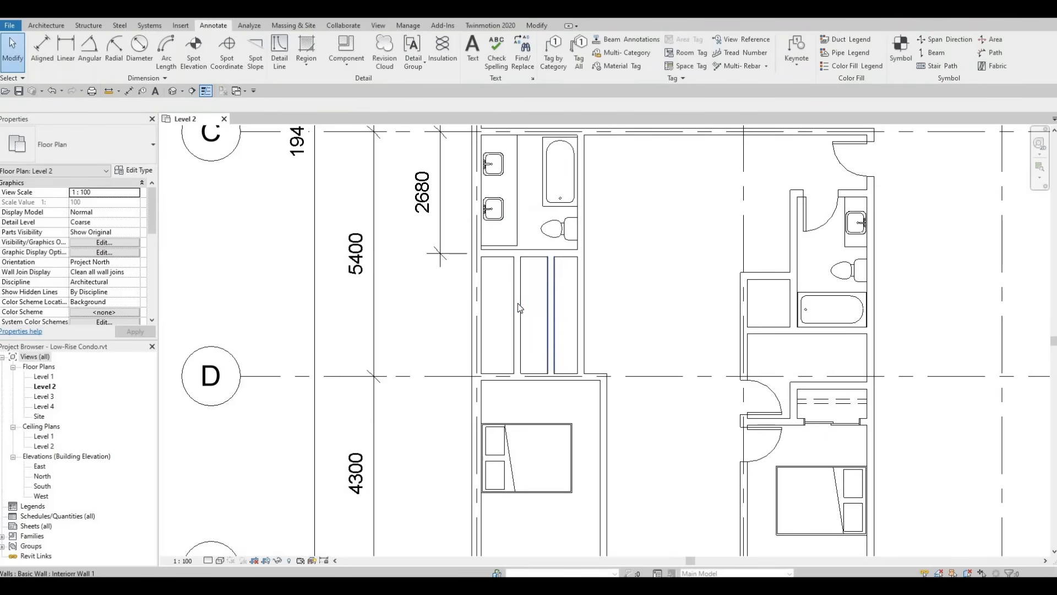
click(517, 304)
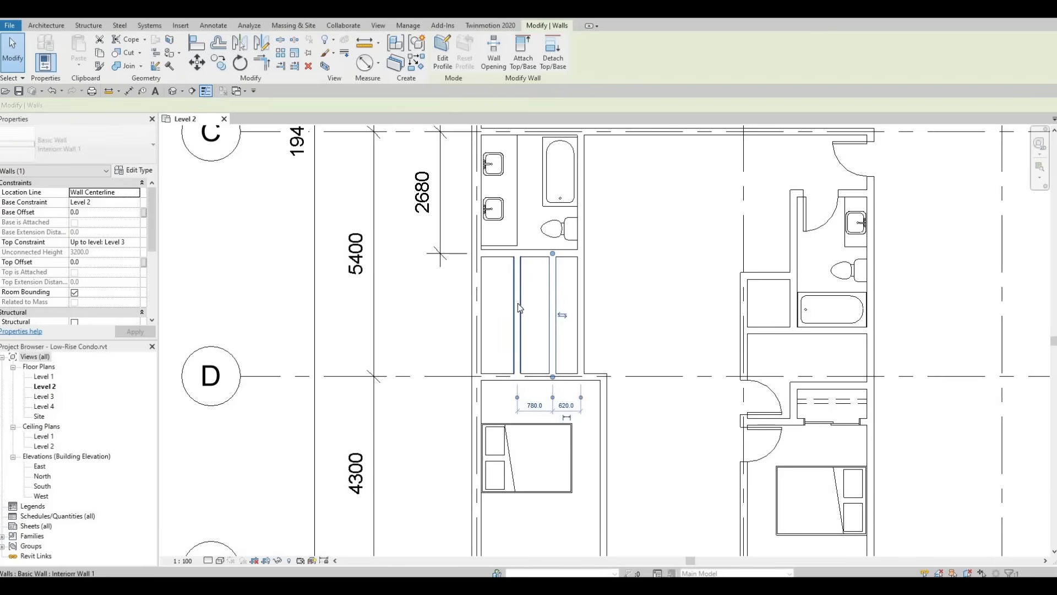
click(517, 303)
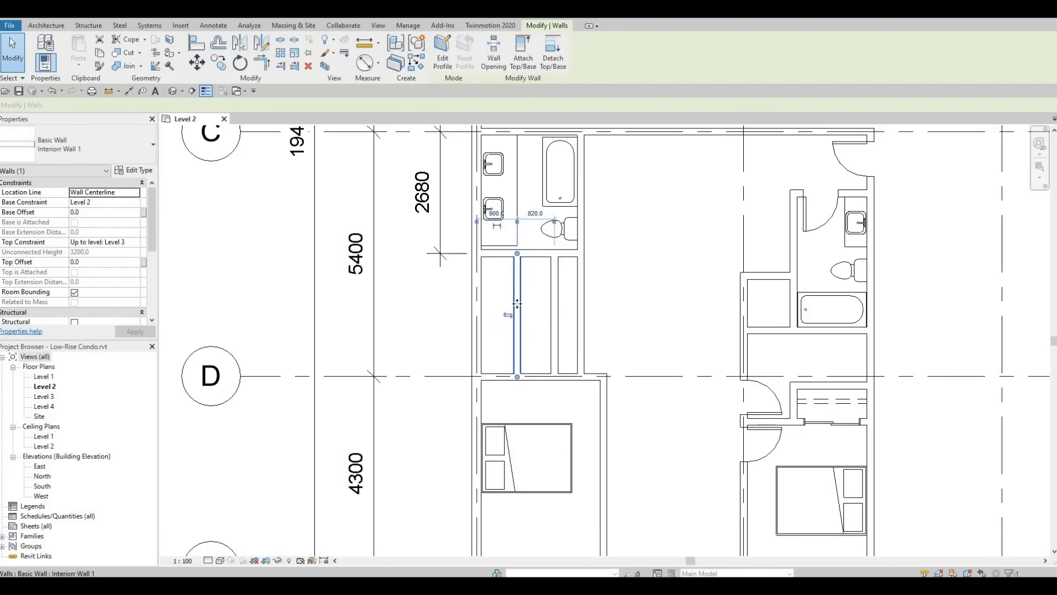
drag(517, 304, 516, 304)
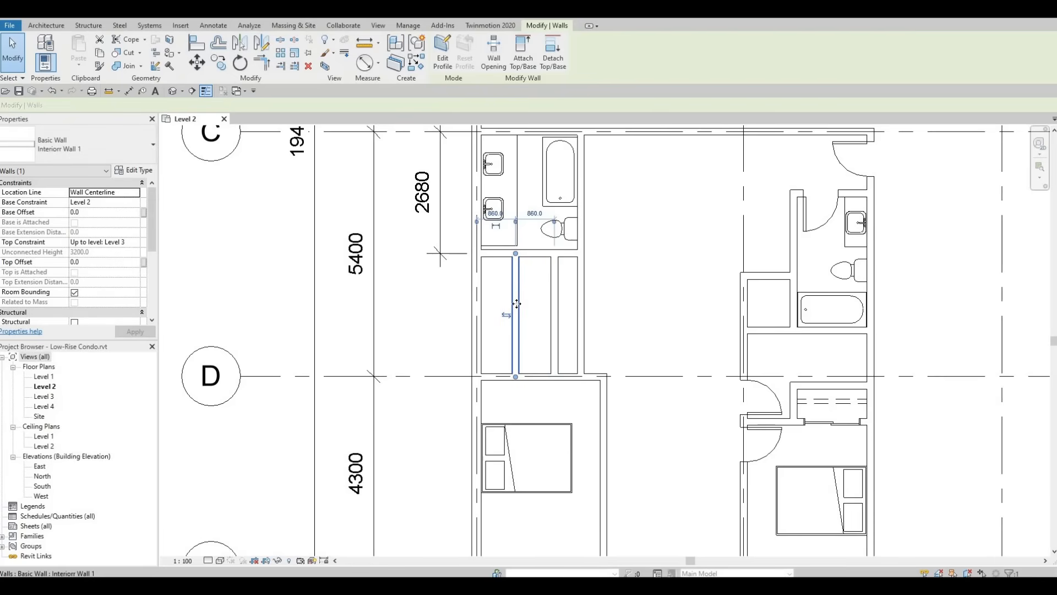
key(Left)
key(Escape)
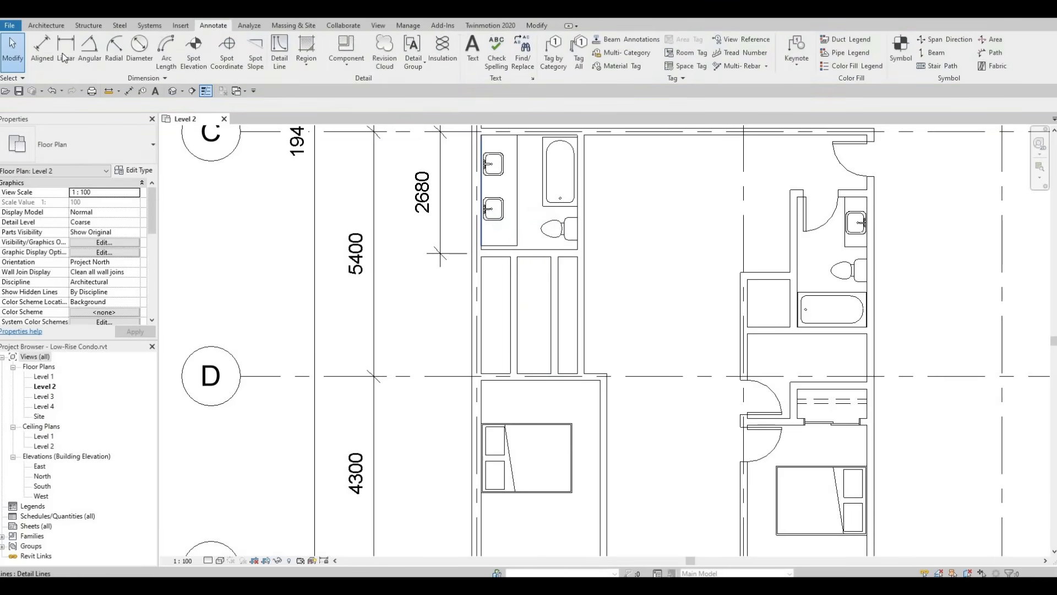
- Place an M_Single-Flush 0762 x 2032mm door in the bathroom's lower wall, centred between the two parallel walls and swinging into the bathroom
click(46, 25)
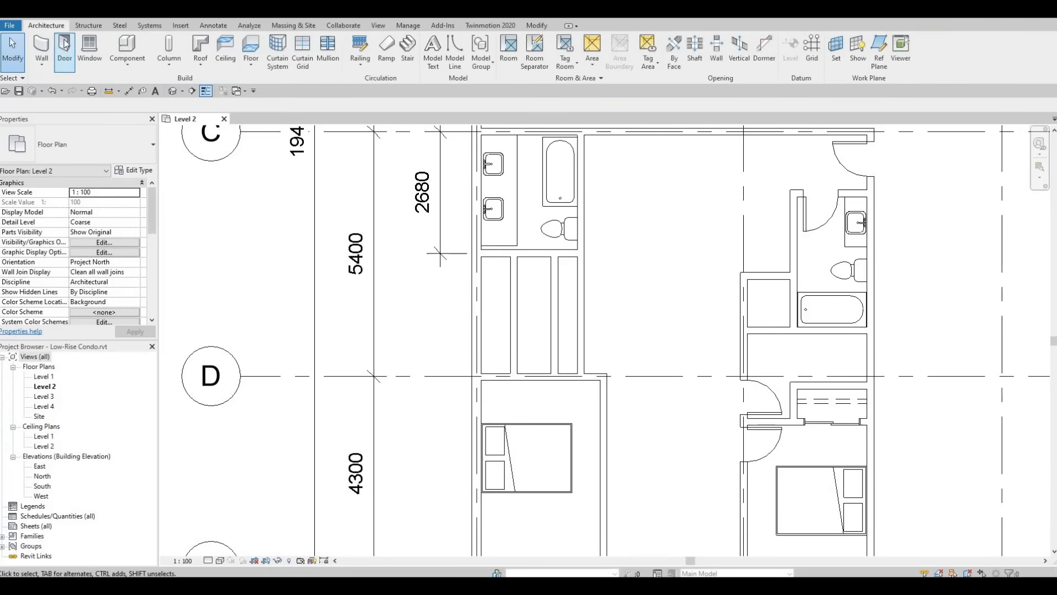
click(64, 44)
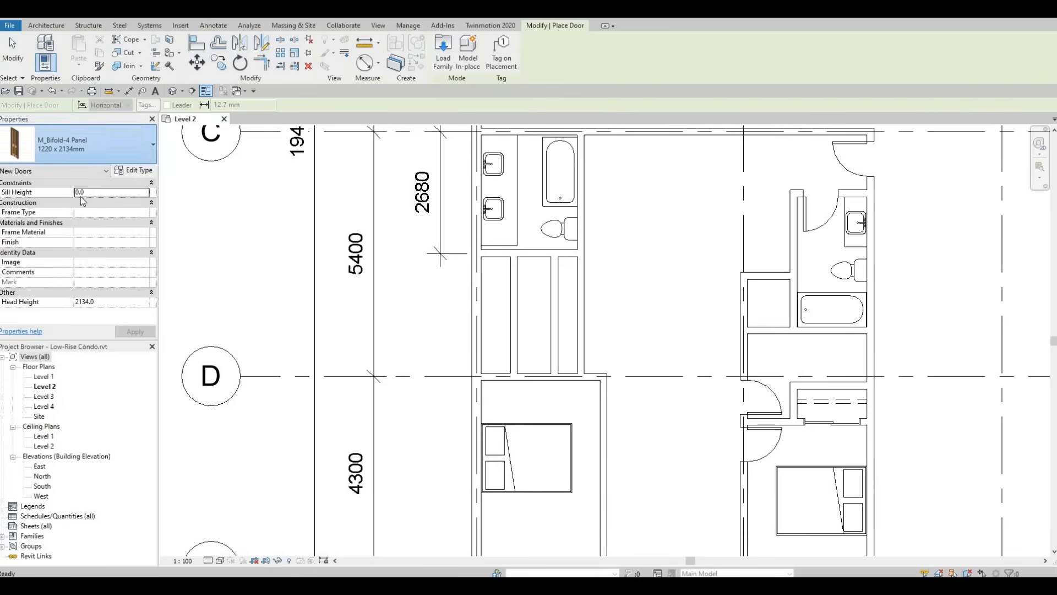
click(82, 144)
scroll(64, 229, down, 5)
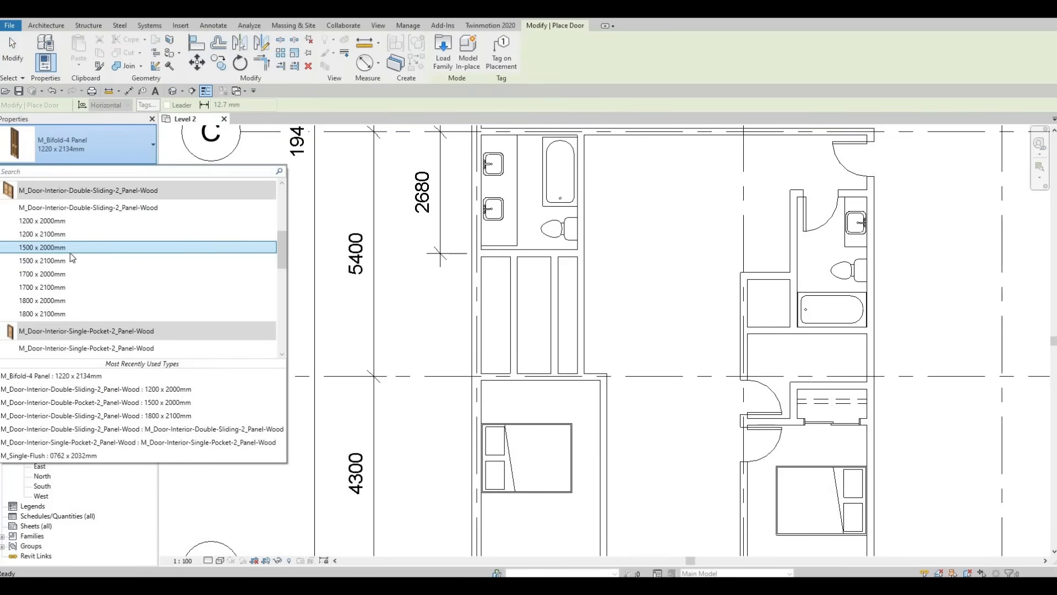
scroll(73, 252, down, 4)
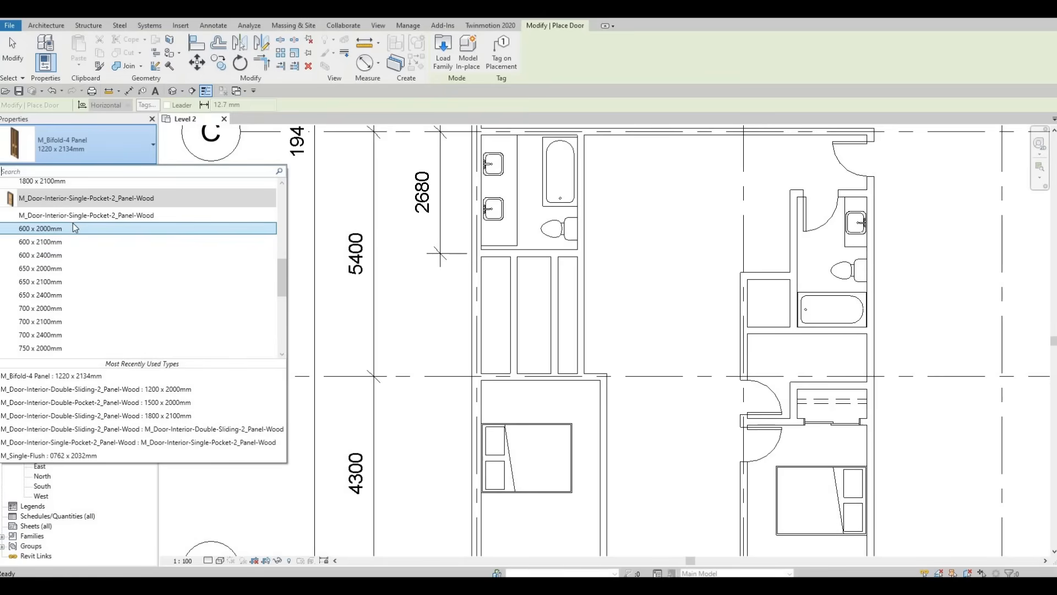
scroll(78, 252, down, 5)
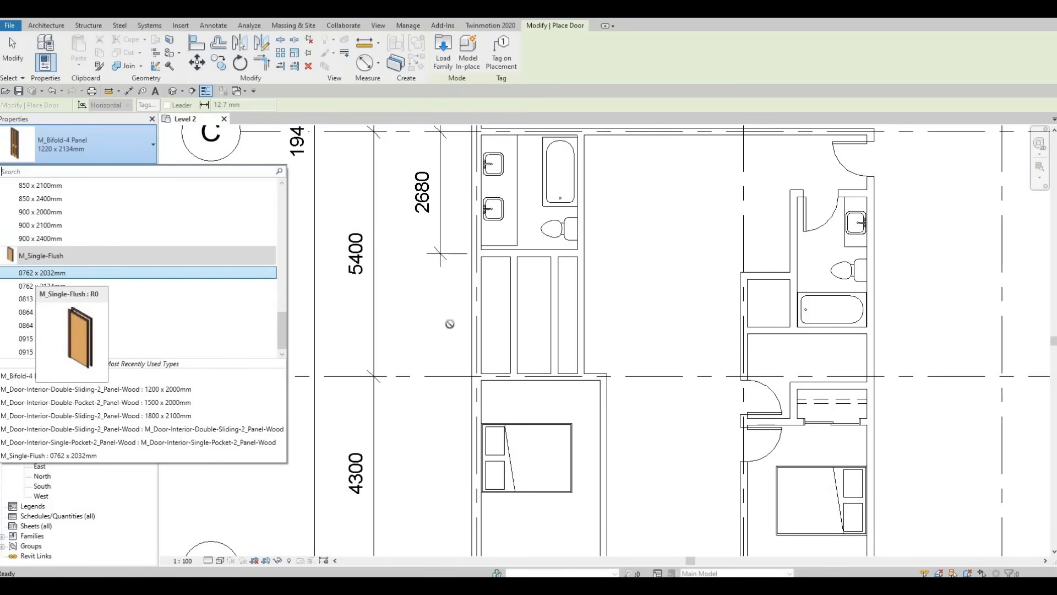
click(36, 275)
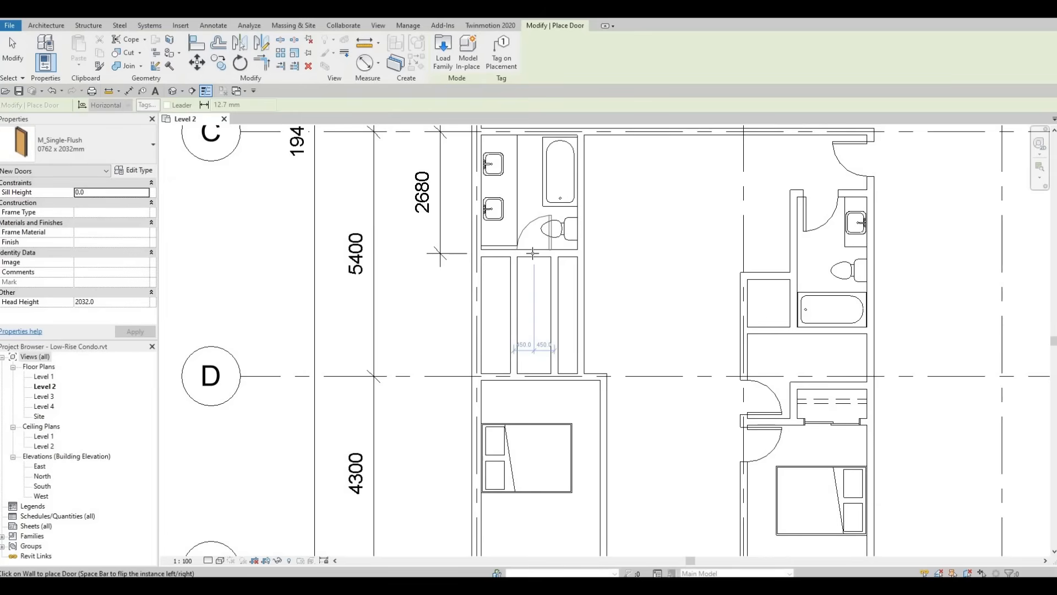
click(539, 265)
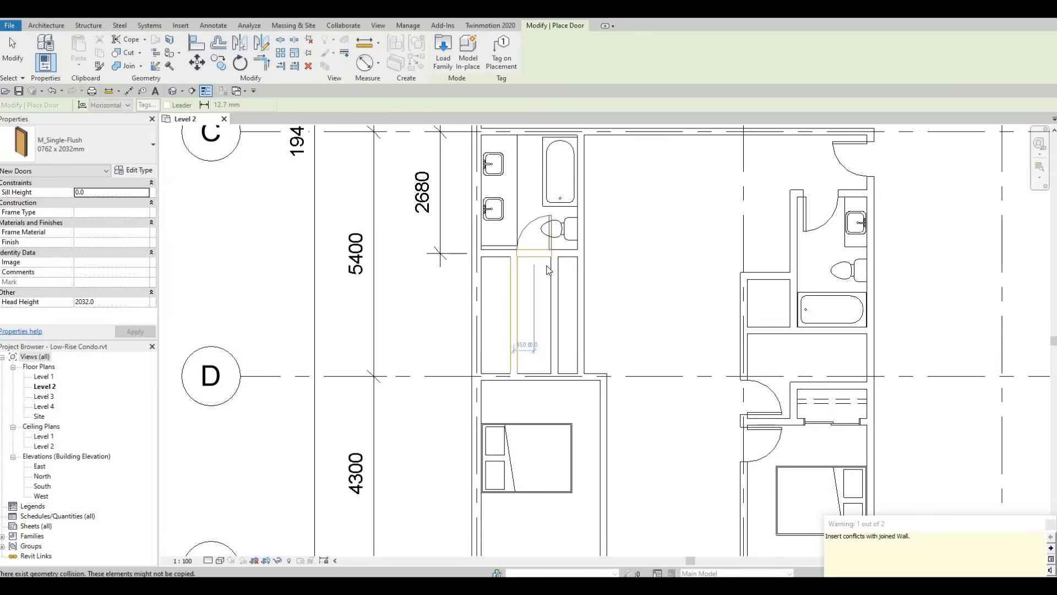
key(Escape)
key(Escape)
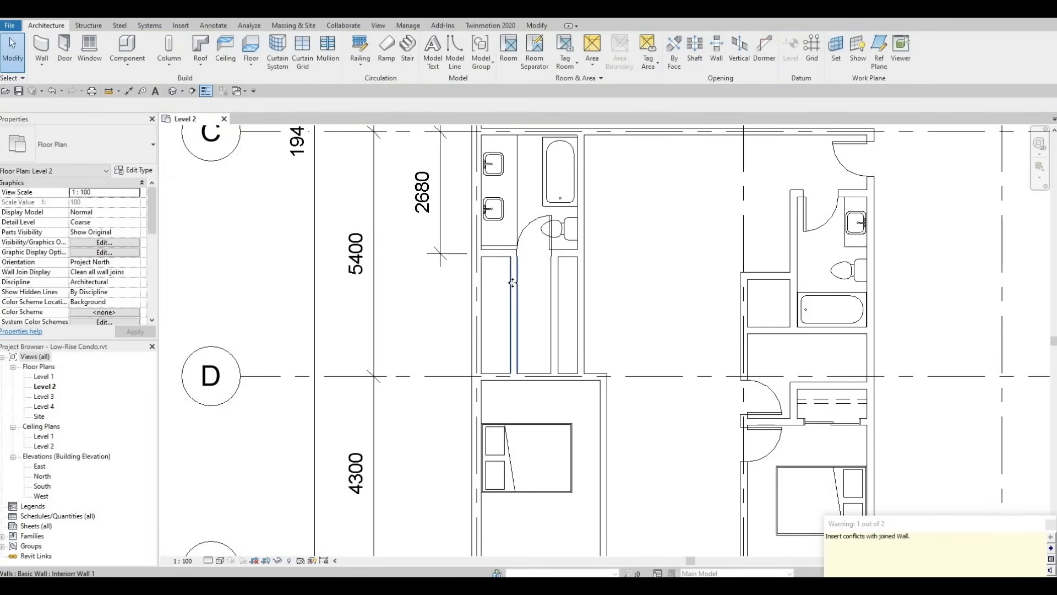
- Nudge the first parallel wall clear of the new bathroom door until it is 980 mm from the second parallel wall
click(513, 284)
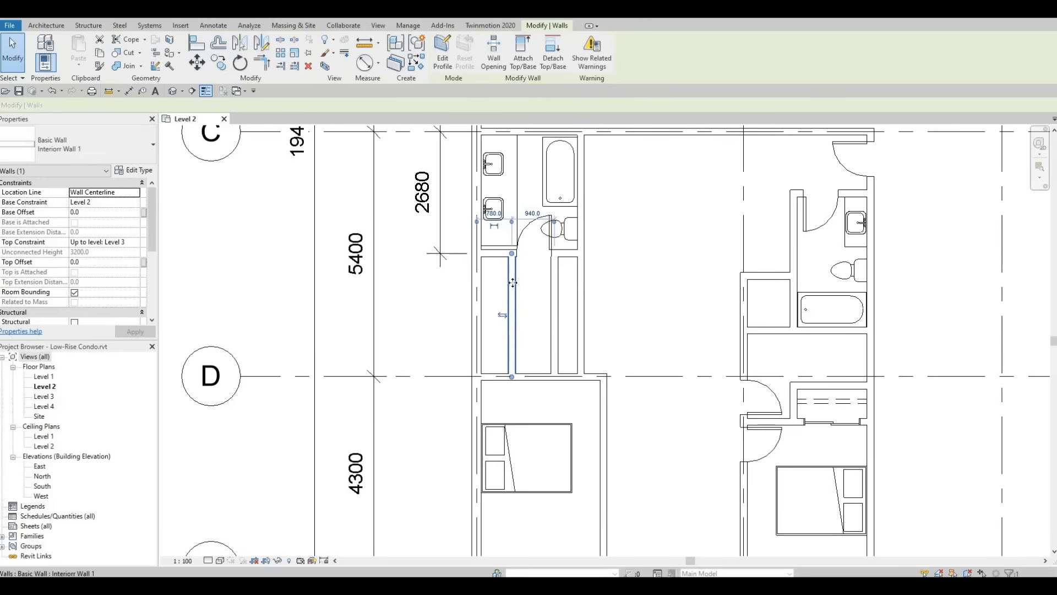
key(Left)
key(Right)
key(Right)
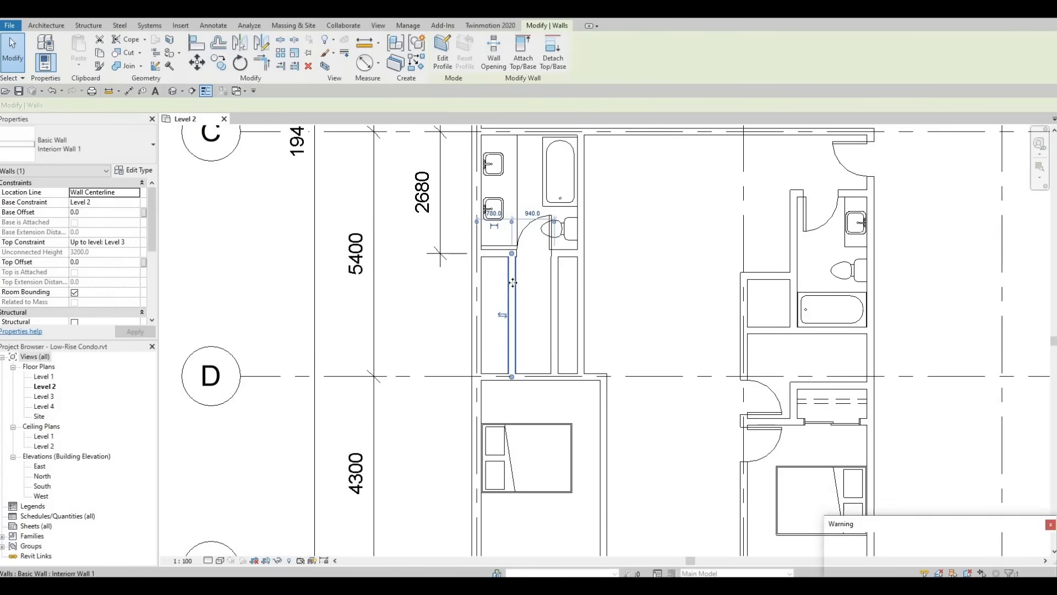
scroll(537, 242, up, 2)
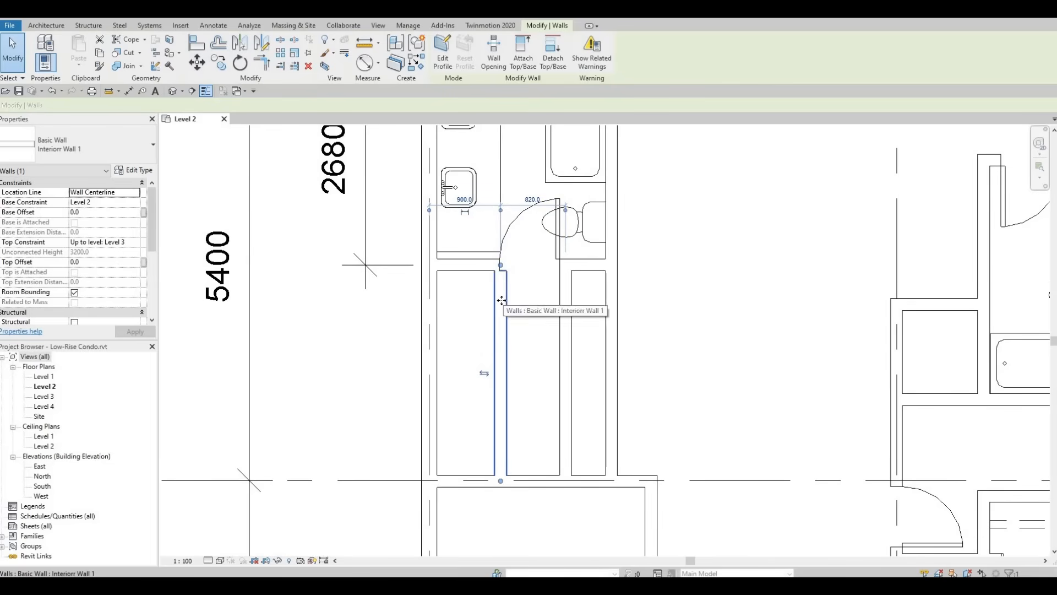
key(Left)
key(Left)
key(Left)
key(Left)
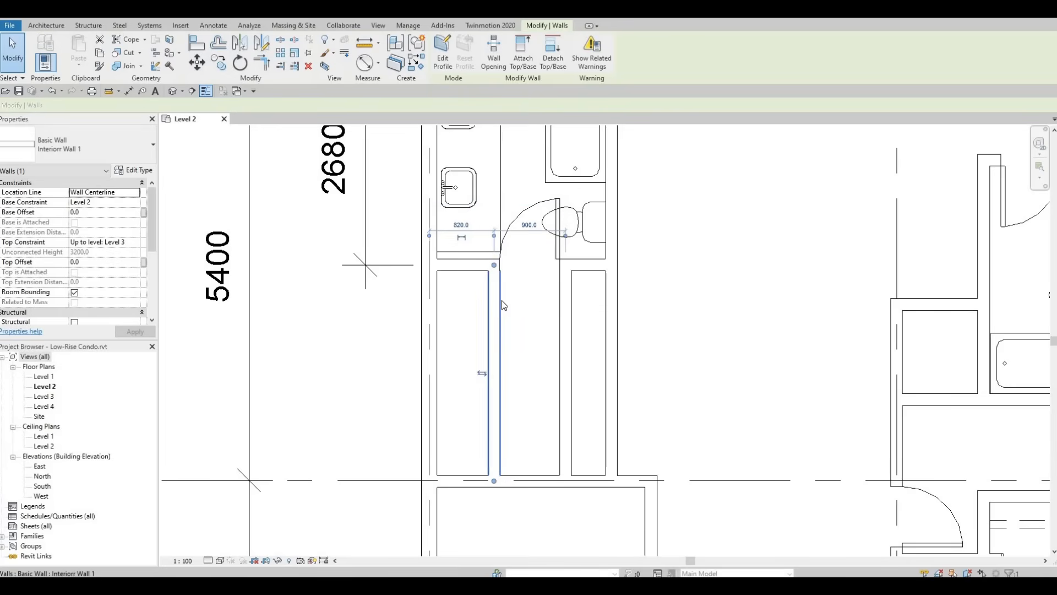
click(501, 300)
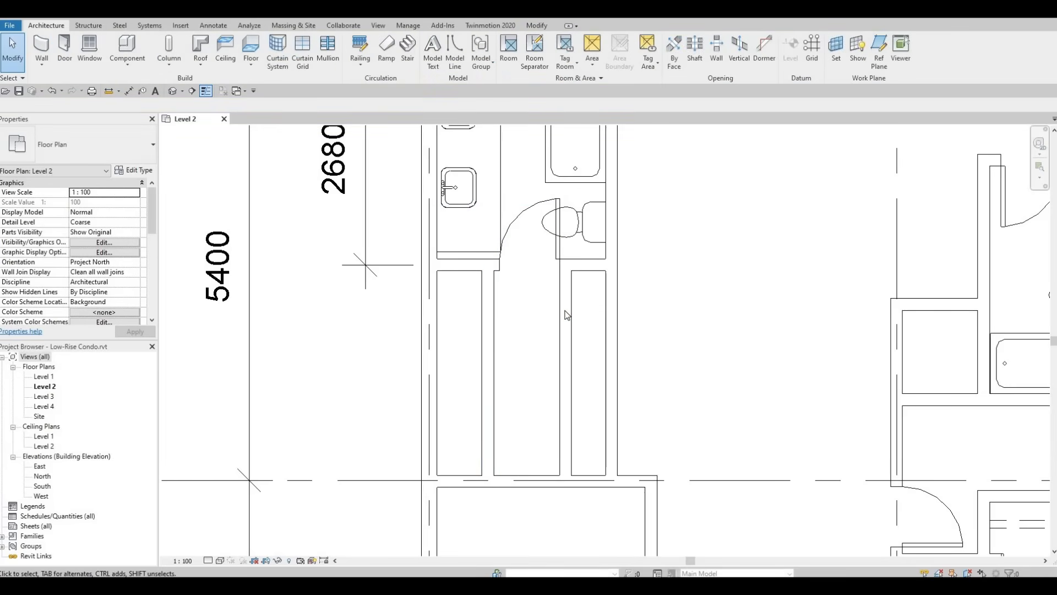
- Nudge the second parallel wall one increment away from the bathroom door, toward the long interior partition
click(565, 311)
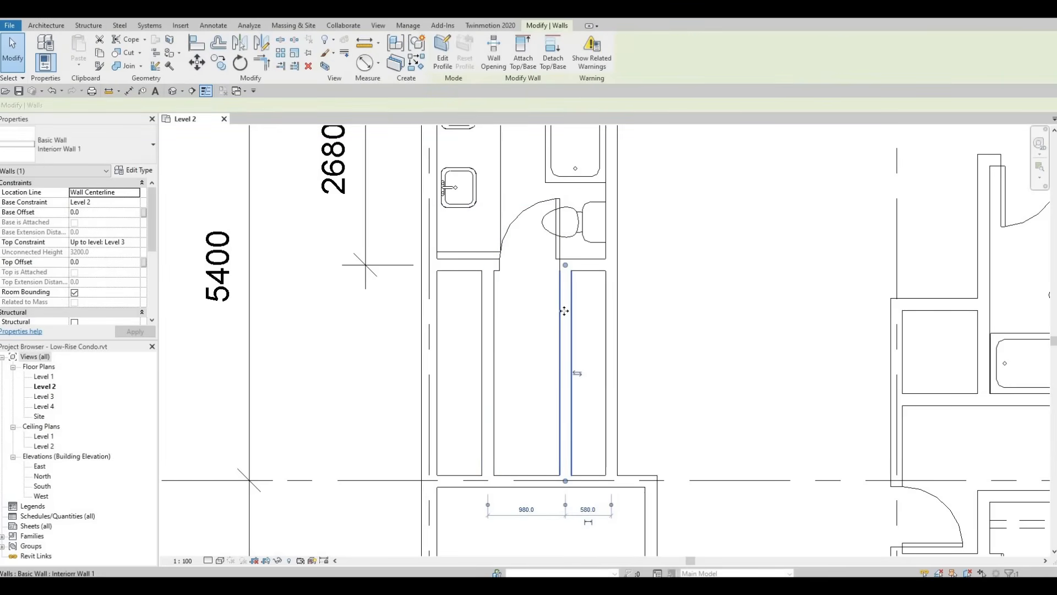
key(Right)
key(Escape)
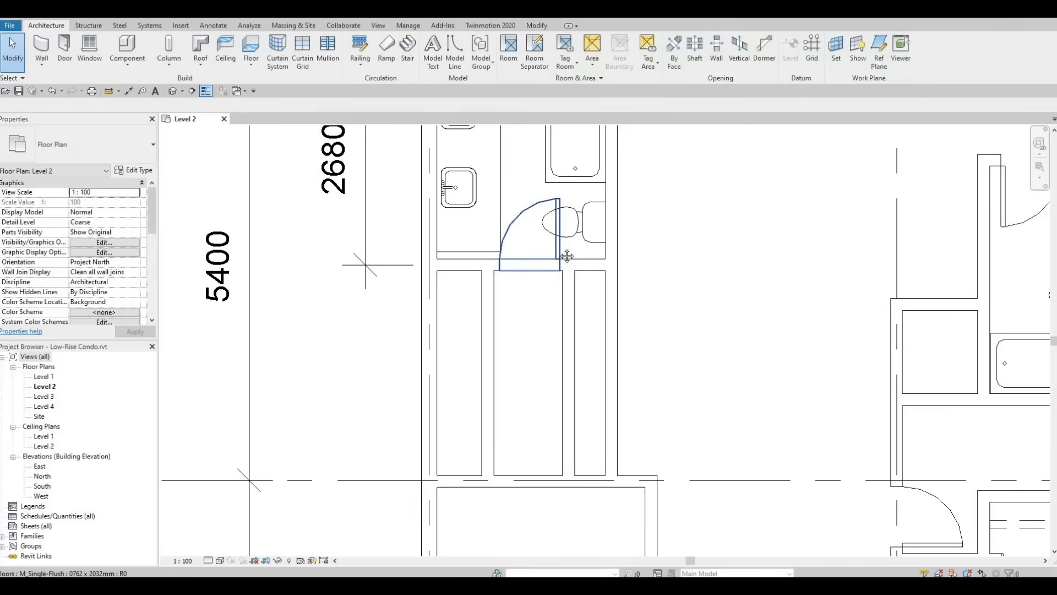
scroll(510, 264, down, 1)
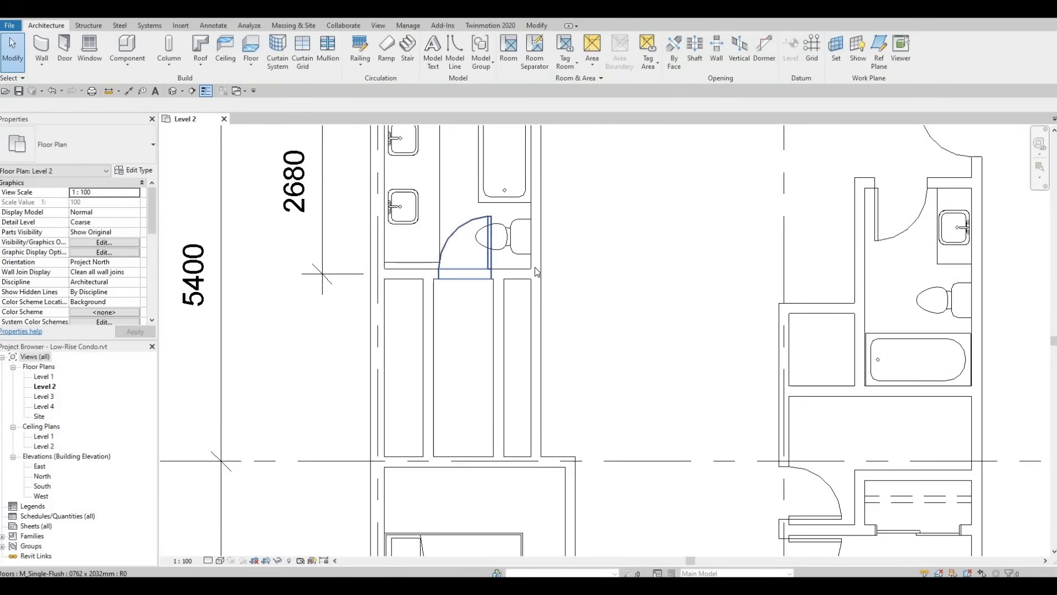
click(566, 431)
key(Escape)
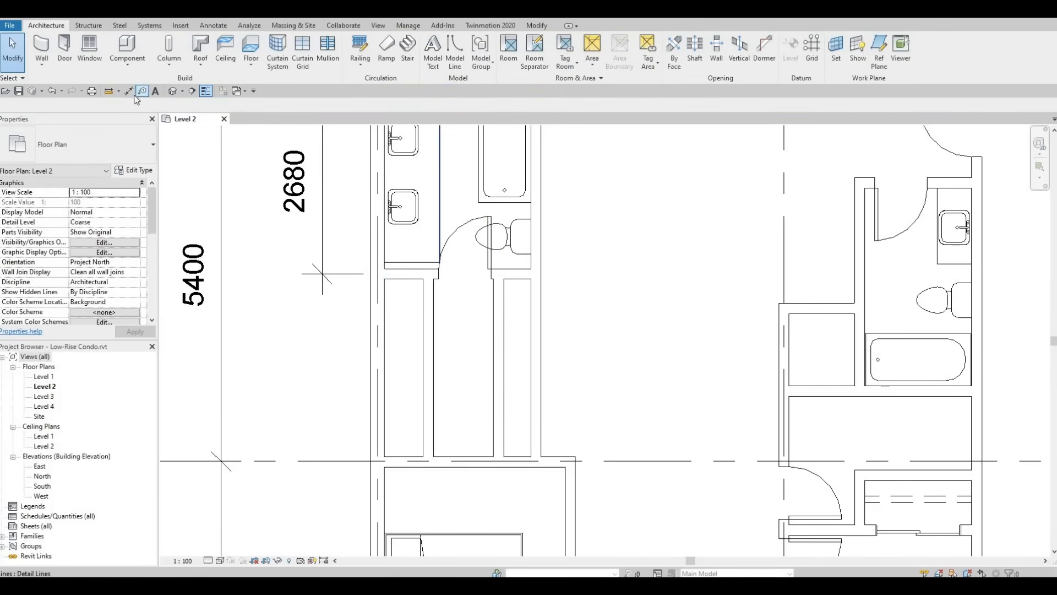
key(d)
key(i)
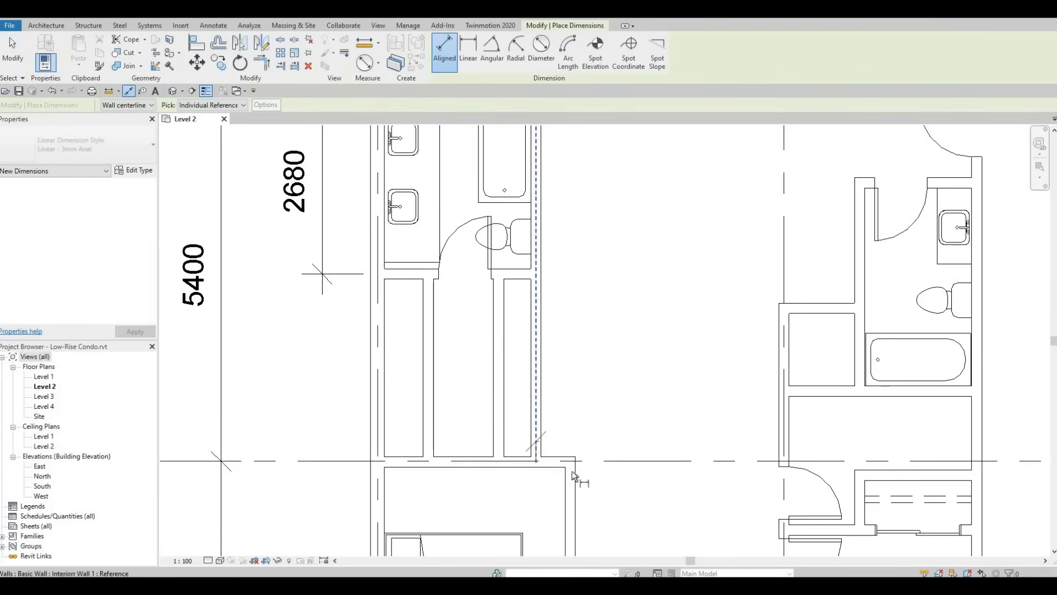
click(580, 421)
key(Escape)
key(Escape)
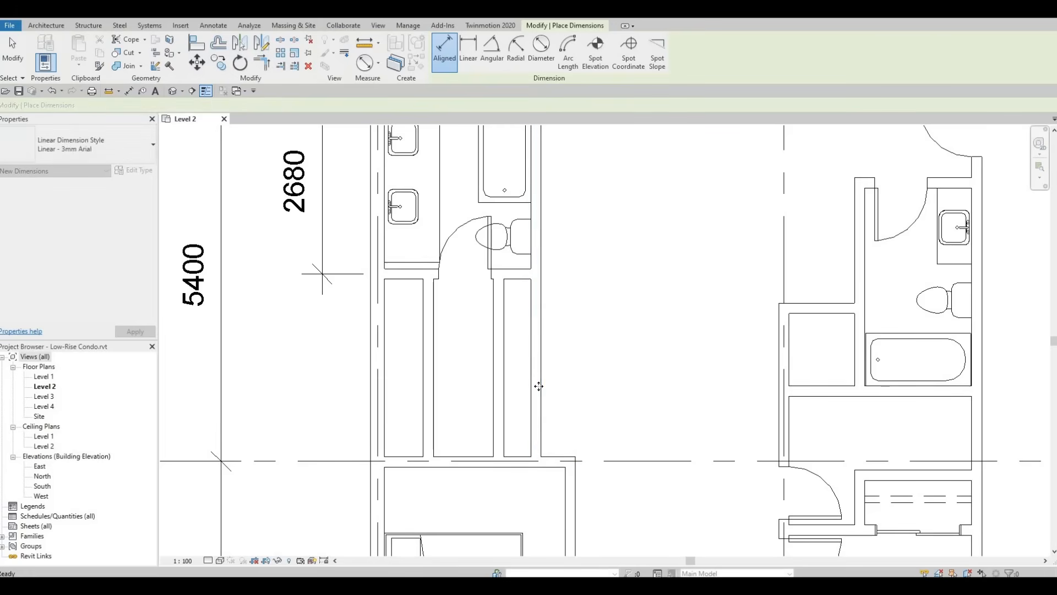
- Move the long interior partition beside the bathroom outward until it is 360 mm from the line of the bedroom's side wall
click(539, 387)
drag(538, 387, 542, 387)
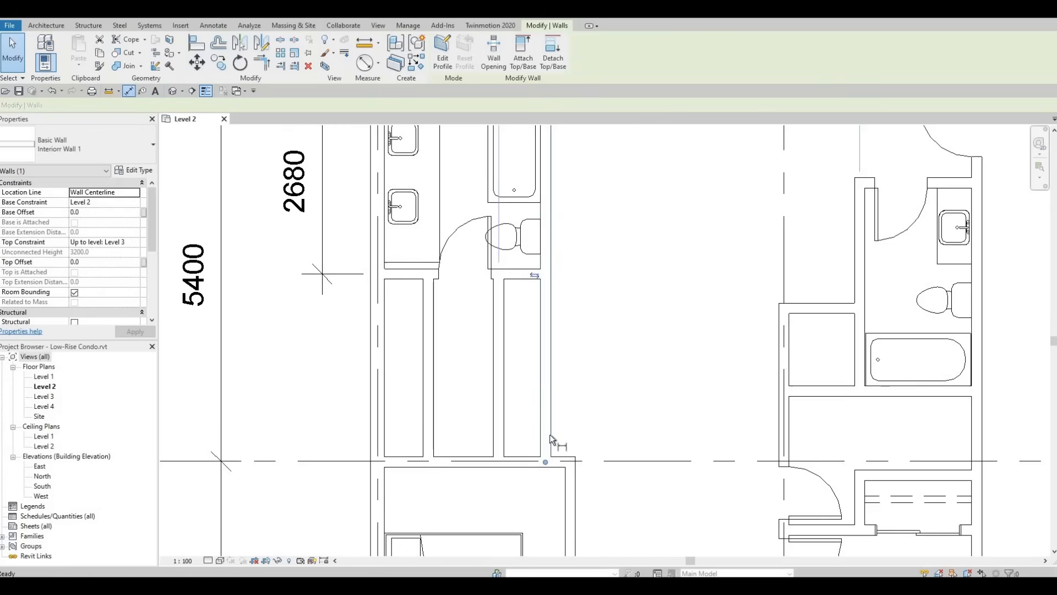
- Place an aligned dimension between the long interior partition and the bedroom's side wall to check their offset, and delete that dimension
key(d)
key(i)
click(576, 441)
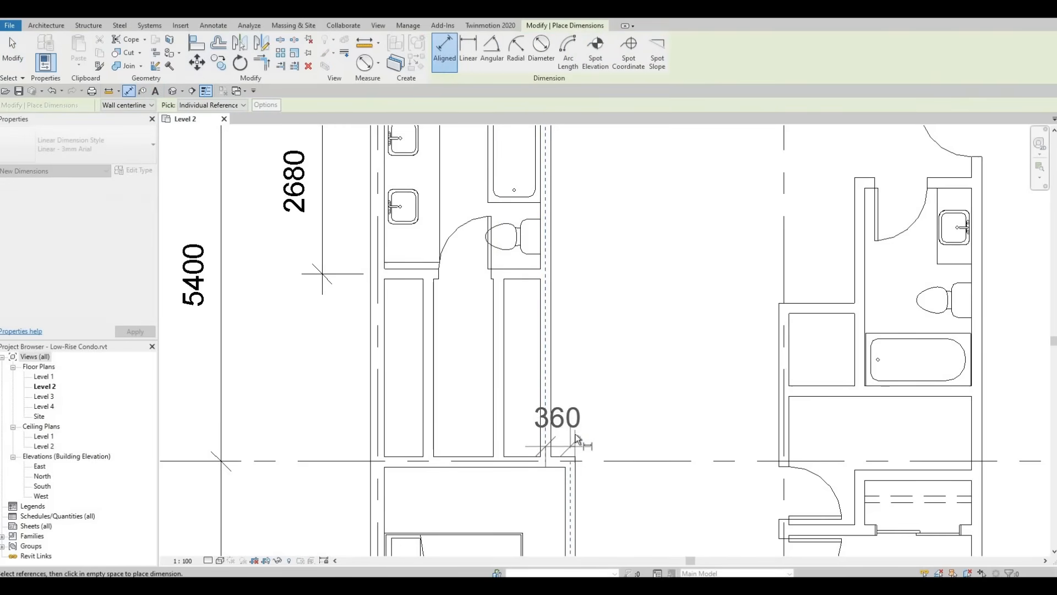
click(561, 433)
key(Escape)
key(Escape)
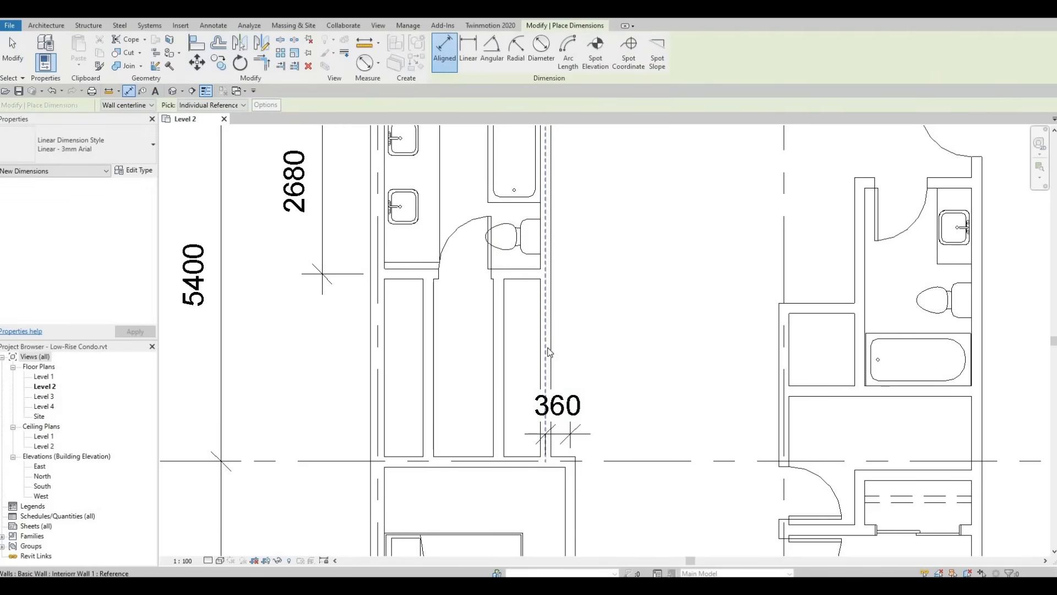
click(547, 347)
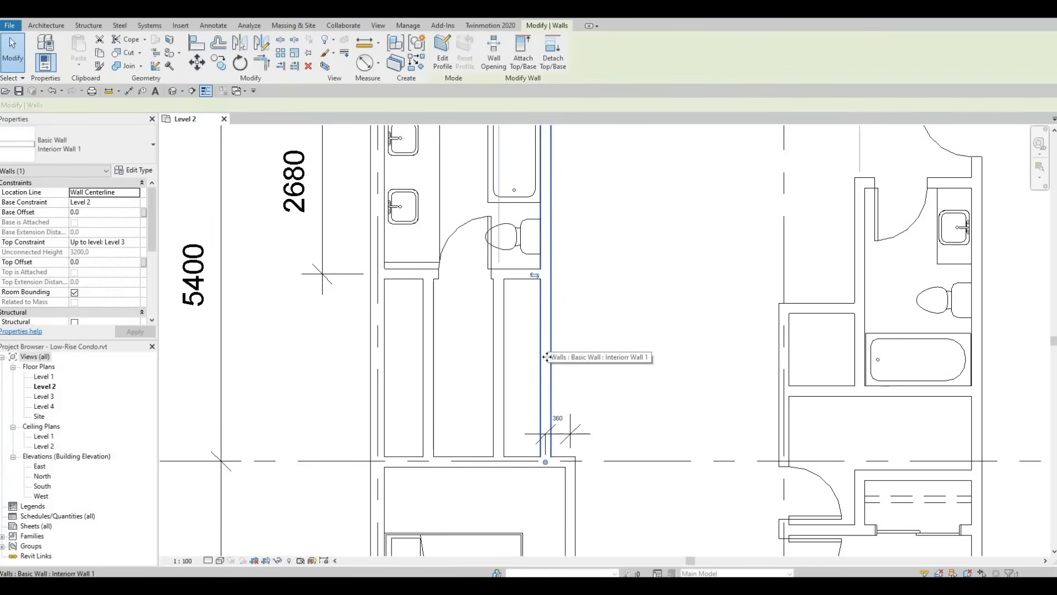
key(Escape)
click(578, 432)
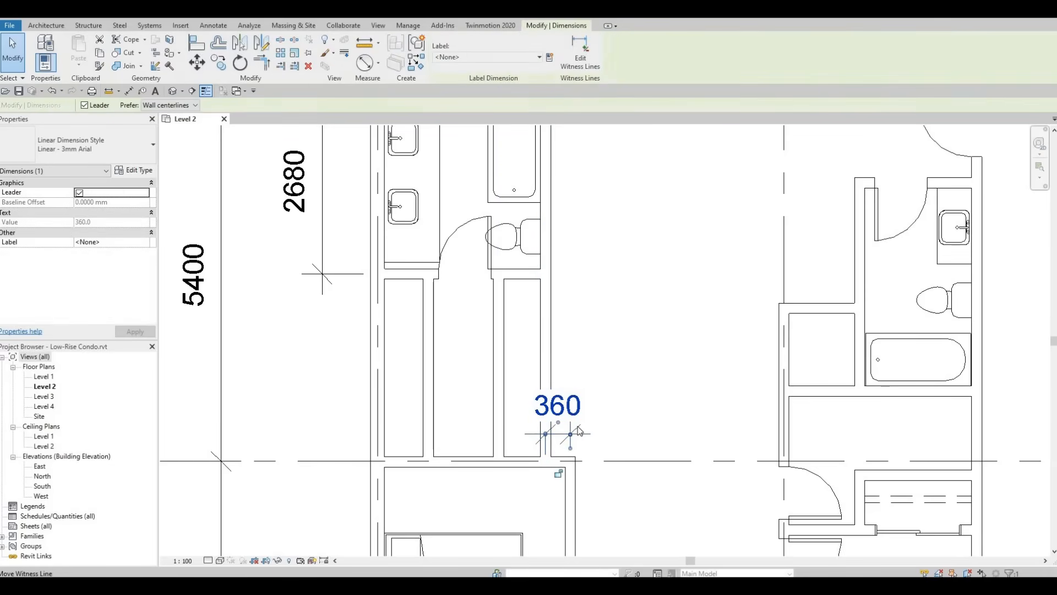
key(Delete)
- Nudge the long interior partition beside the bathroom outward until it is 760 mm from the second parallel wall
click(555, 422)
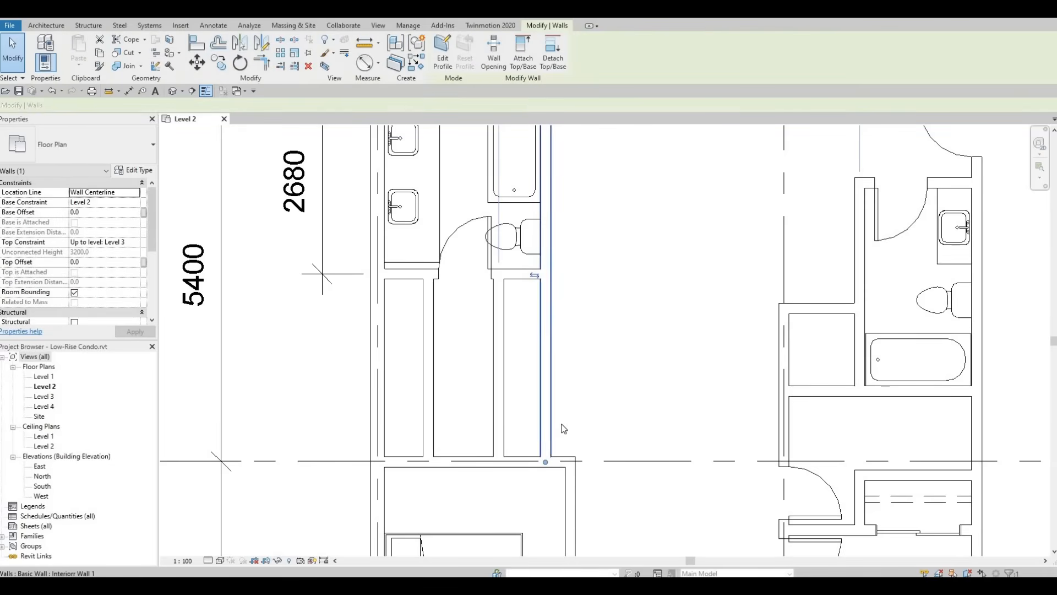
scroll(561, 425, down, 1)
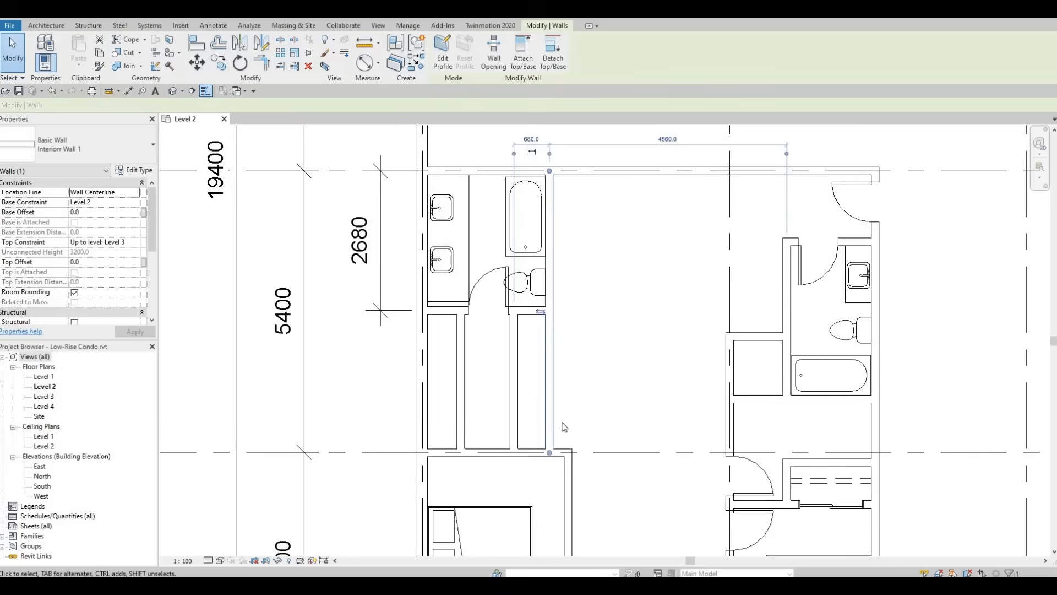
click(563, 456)
click(561, 362)
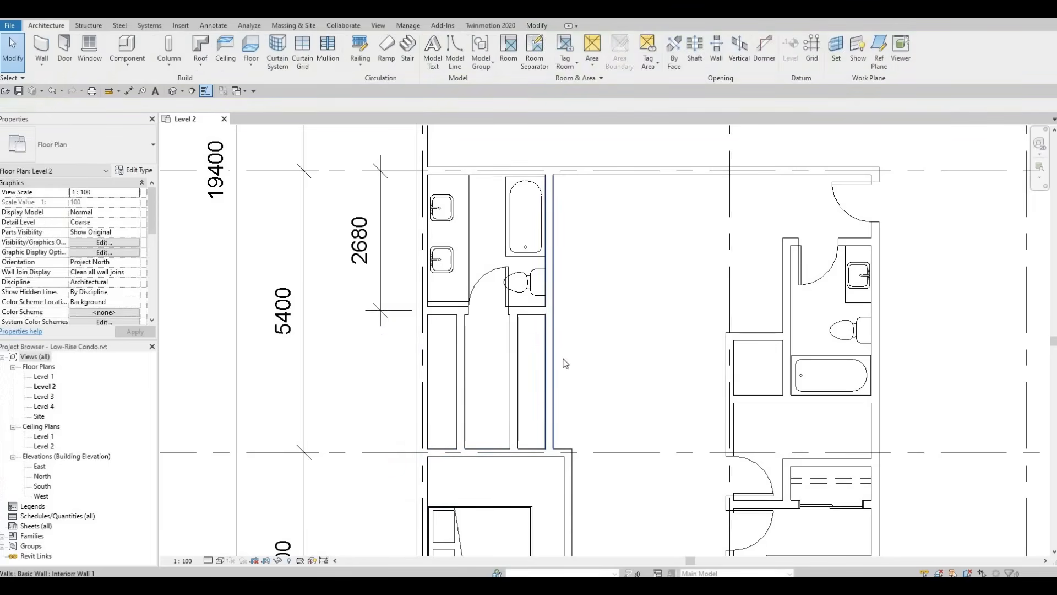
click(549, 309)
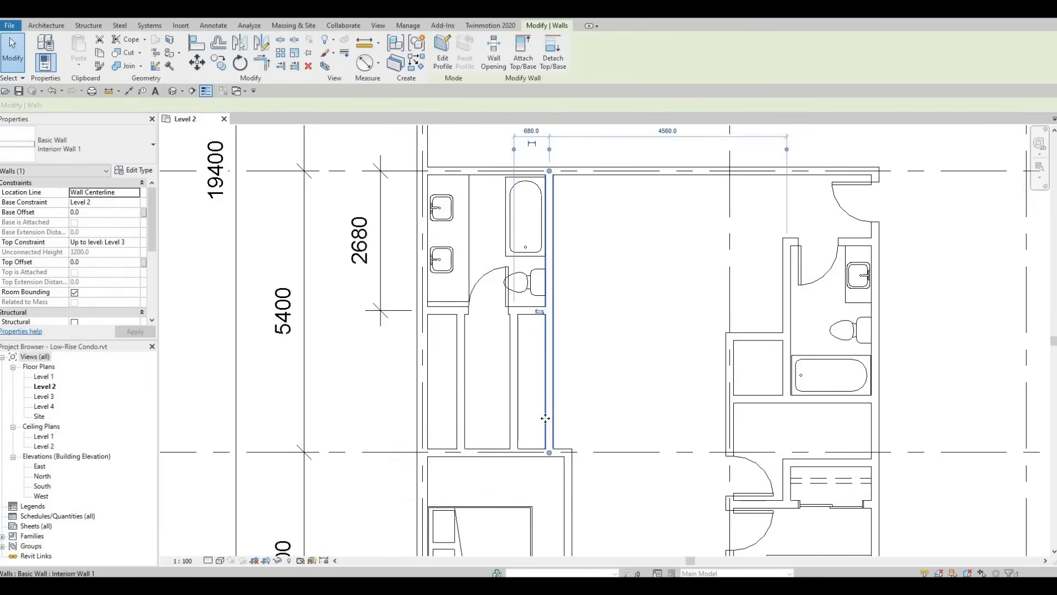
key(Right)
click(498, 370)
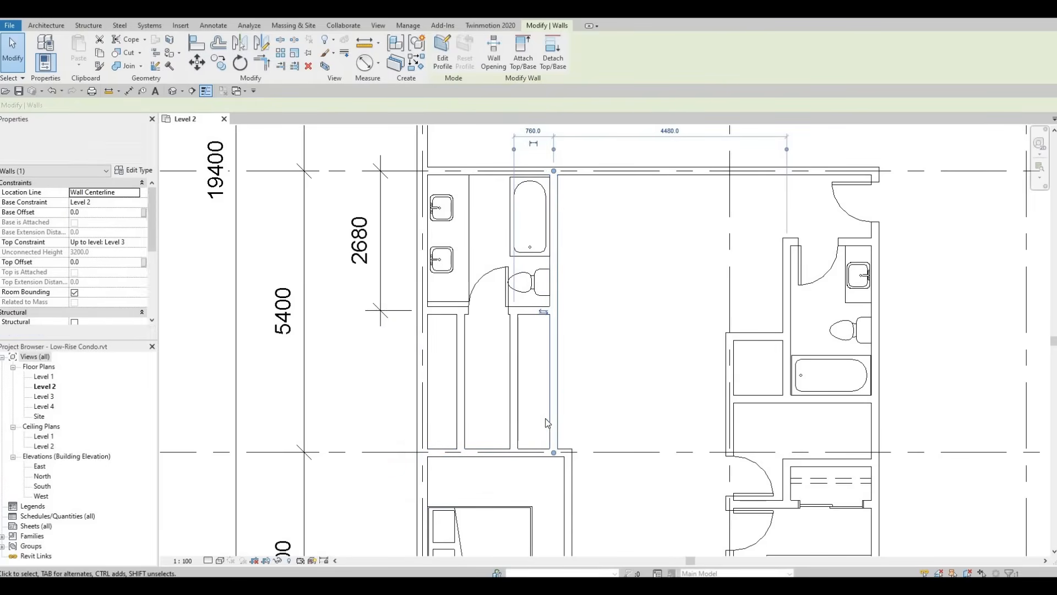
- Nudge the second parallel wall toward the long interior partition, to 1060 mm from the first parallel wall
click(511, 367)
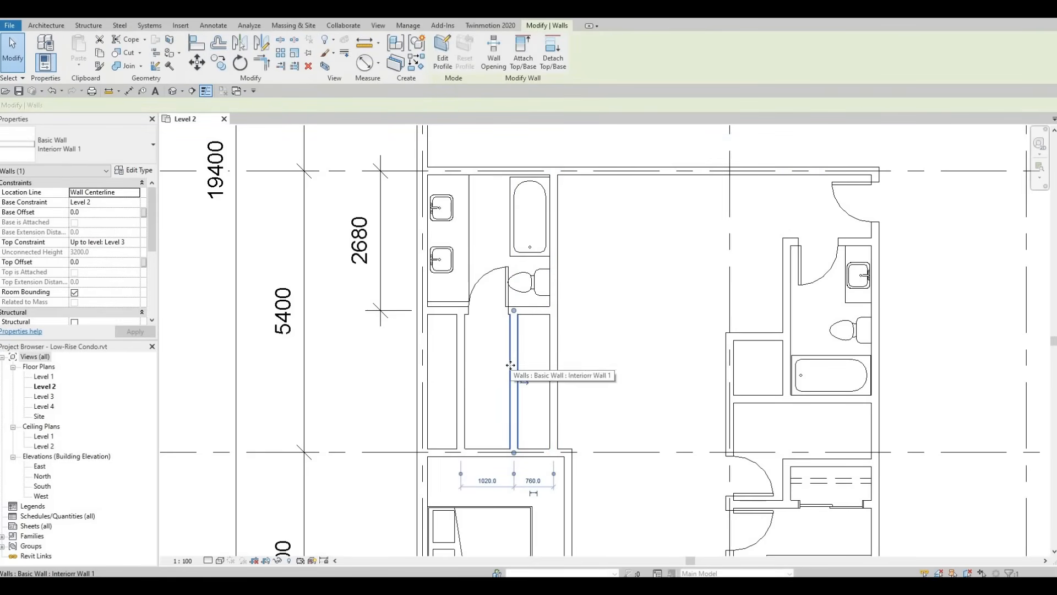
key(Right)
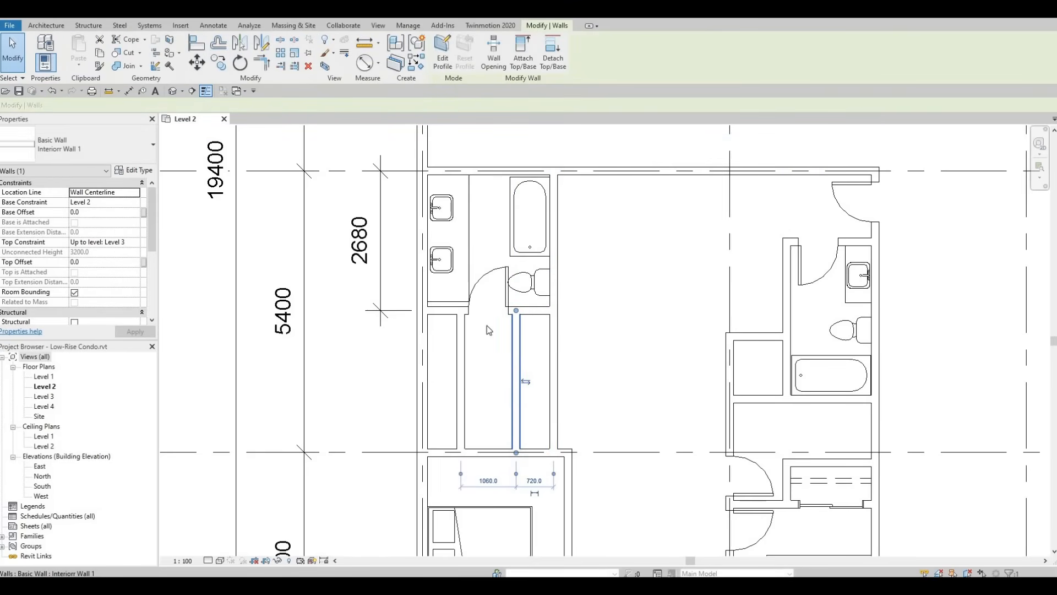
click(463, 254)
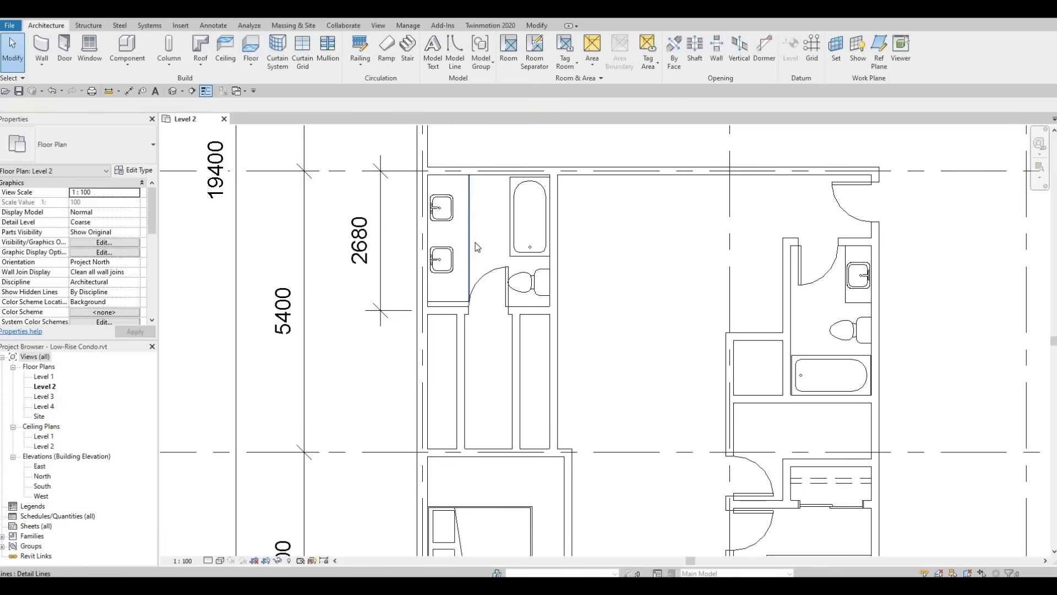
- Shift the vanity counter's edge line toward the sinks, and move the bathroom door toward the counter, centred 450 mm from the first parallel wall
click(476, 243)
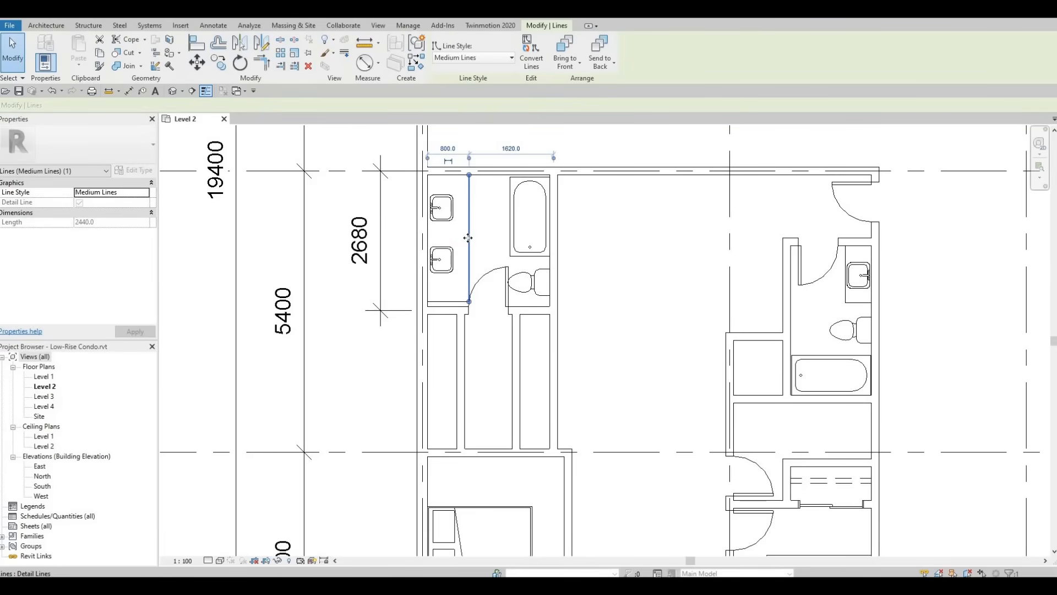
drag(470, 243, 466, 244)
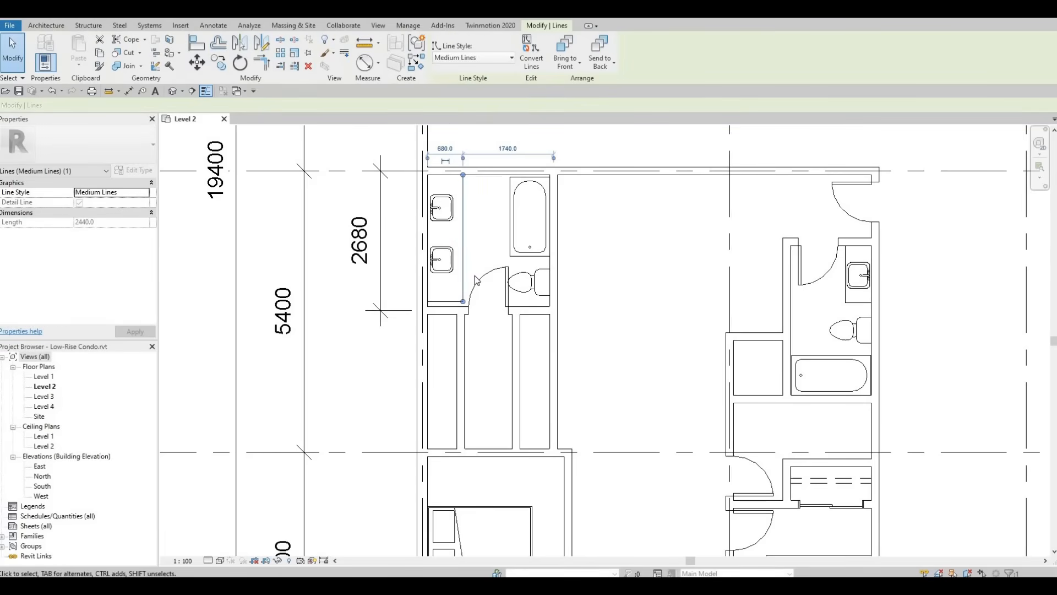
click(479, 286)
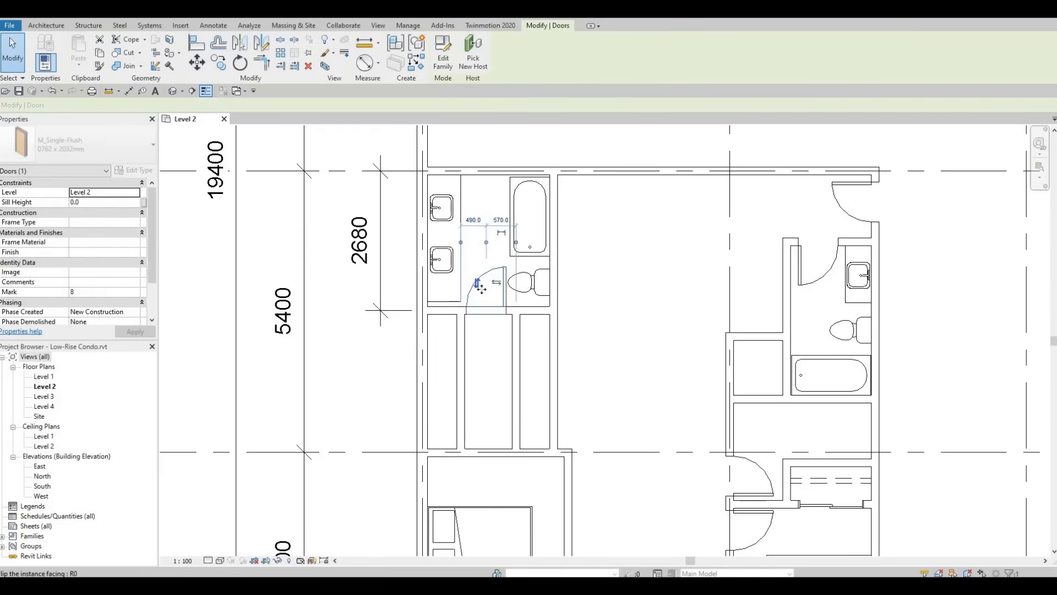
drag(479, 286, 472, 302)
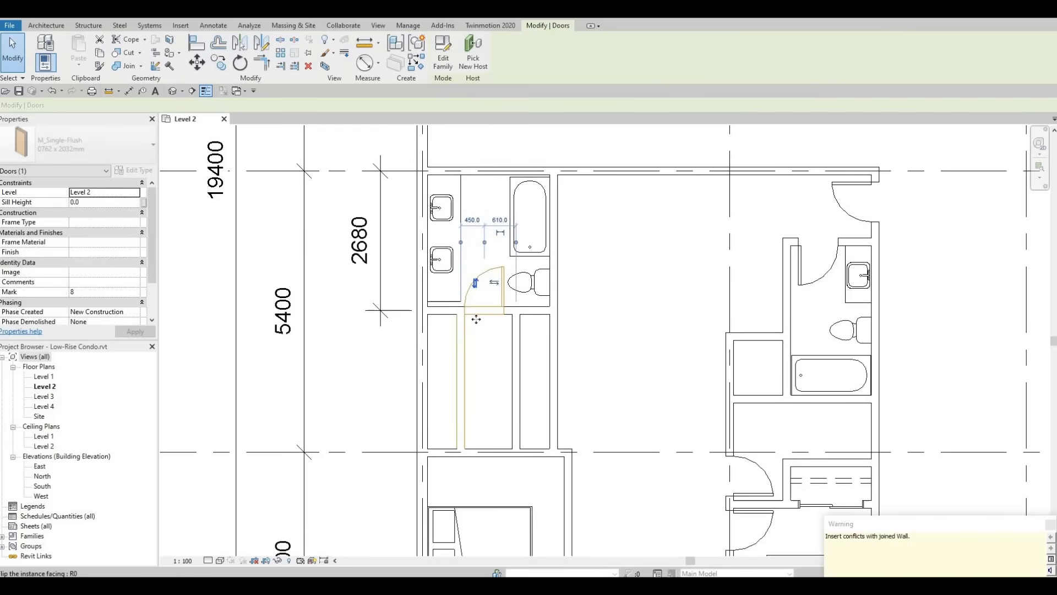
- Move both parallel walls toward the vanity side until they are 1100 mm apart and the second is 760 mm from the long partition
click(464, 352)
click(515, 346)
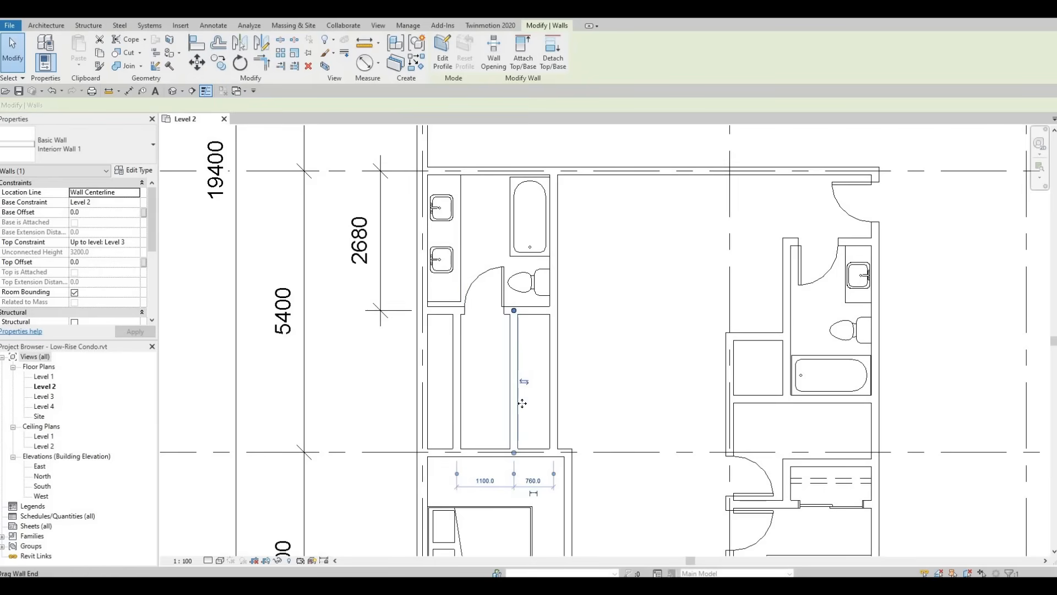
click(530, 419)
- Place an M_Door-Interior-Double-Sliding-2_Panel-Wood door, 1200 x 2000mm, in the first parallel closet wall below the bathroom
middle_drag(580, 380, 603, 362)
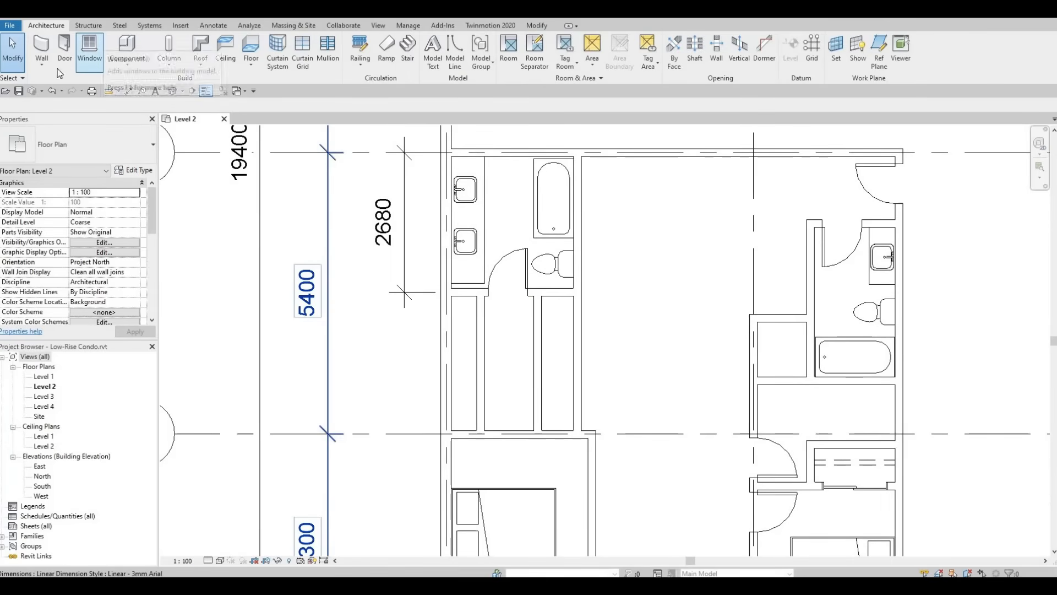
click(66, 47)
click(94, 138)
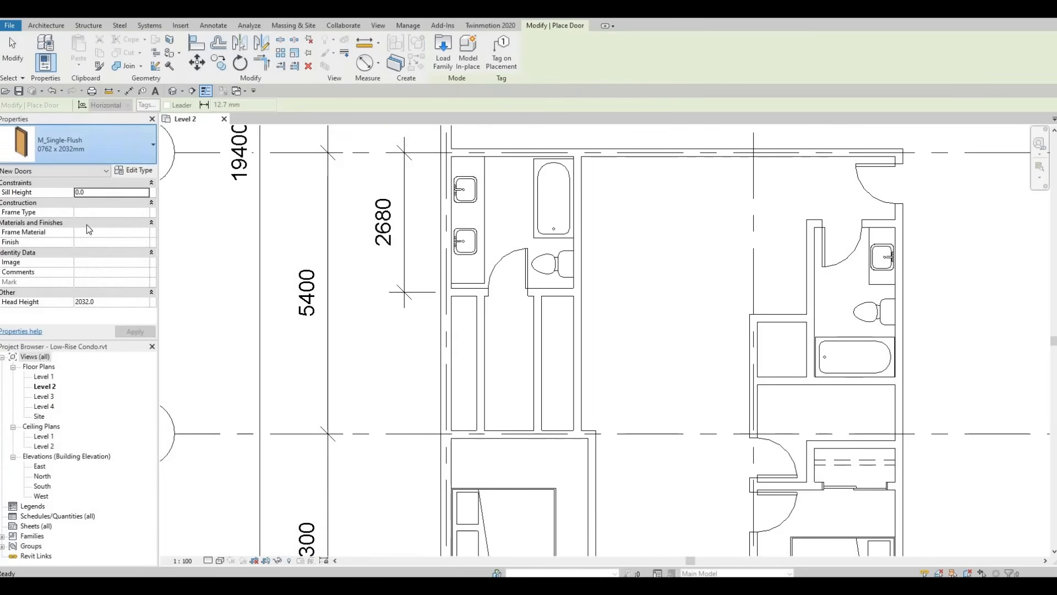
scroll(87, 235, up, 5)
scroll(91, 253, up, 4)
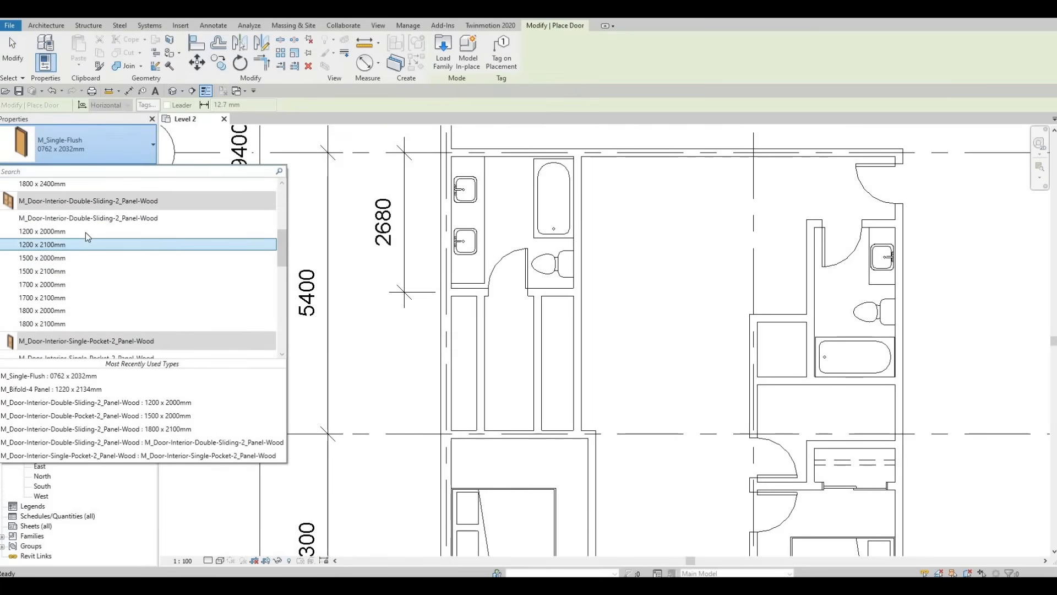
click(472, 357)
click(448, 329)
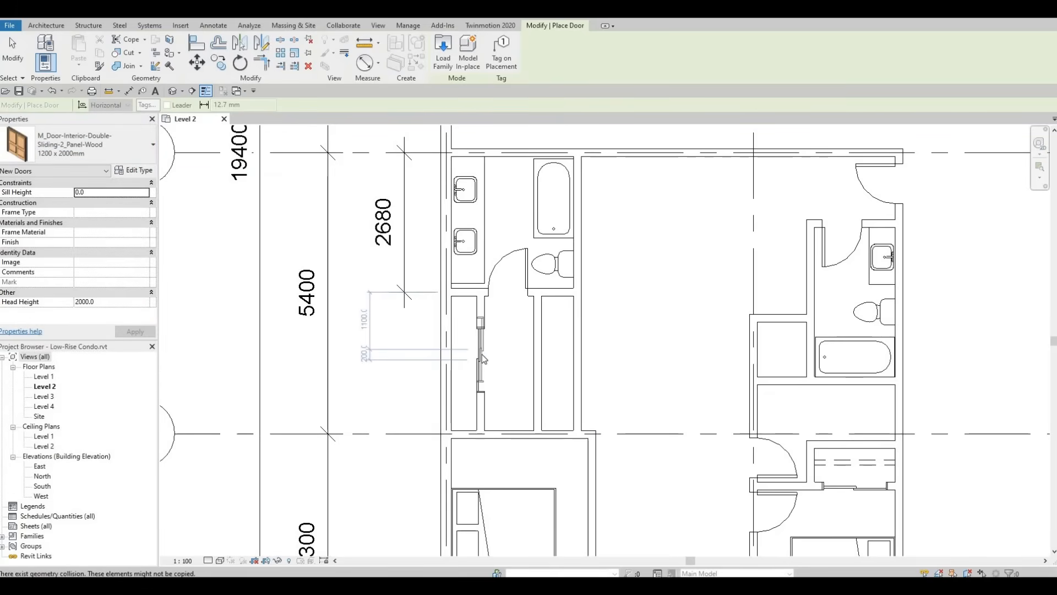
key(Escape)
key(Escape)
- Change the new closet sliding door to the 1700 x 2100mm type
click(480, 358)
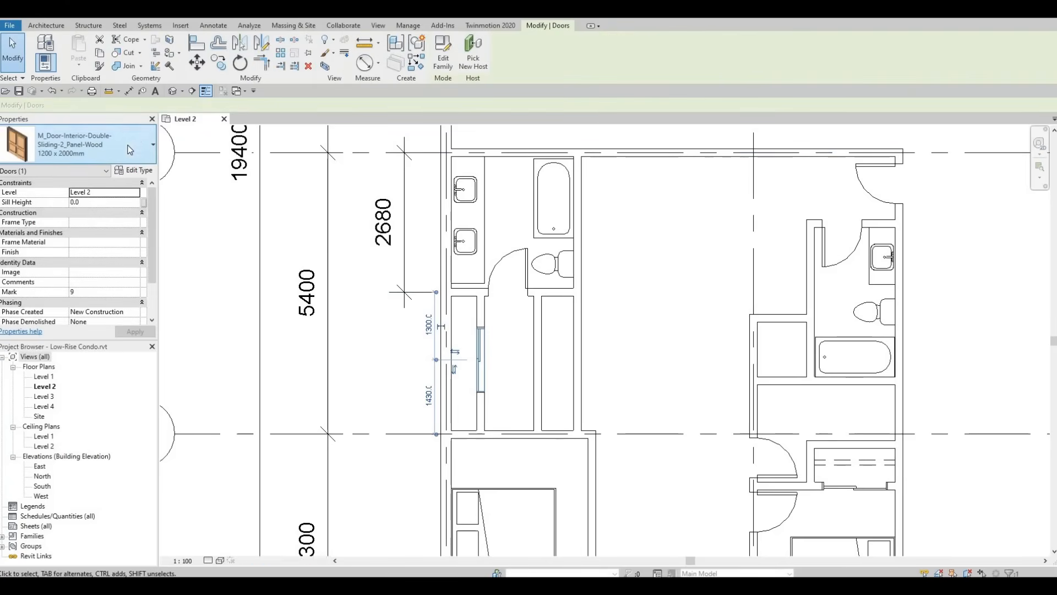
click(137, 141)
click(322, 316)
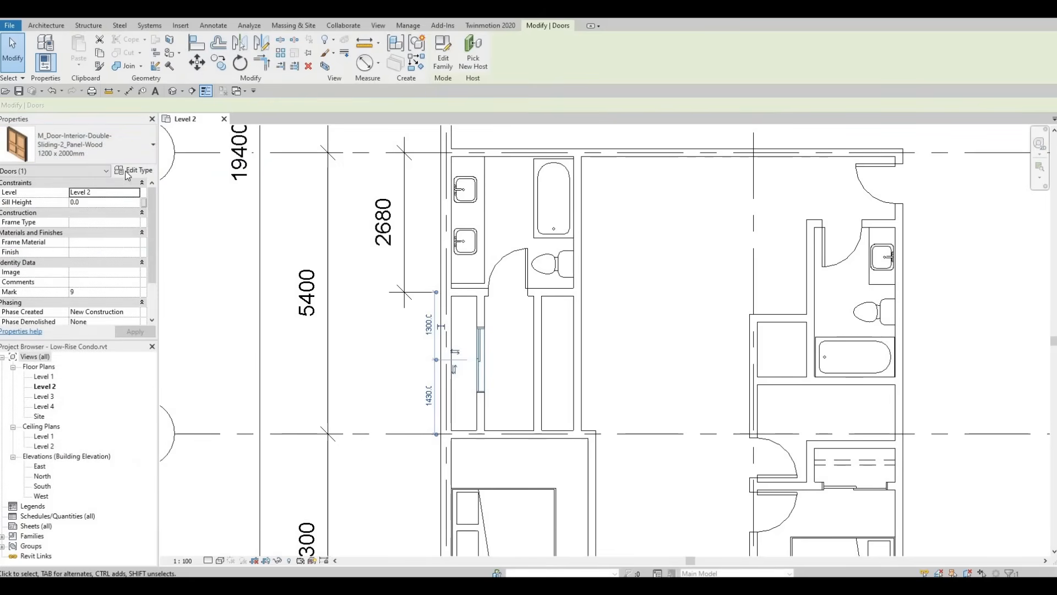
click(125, 151)
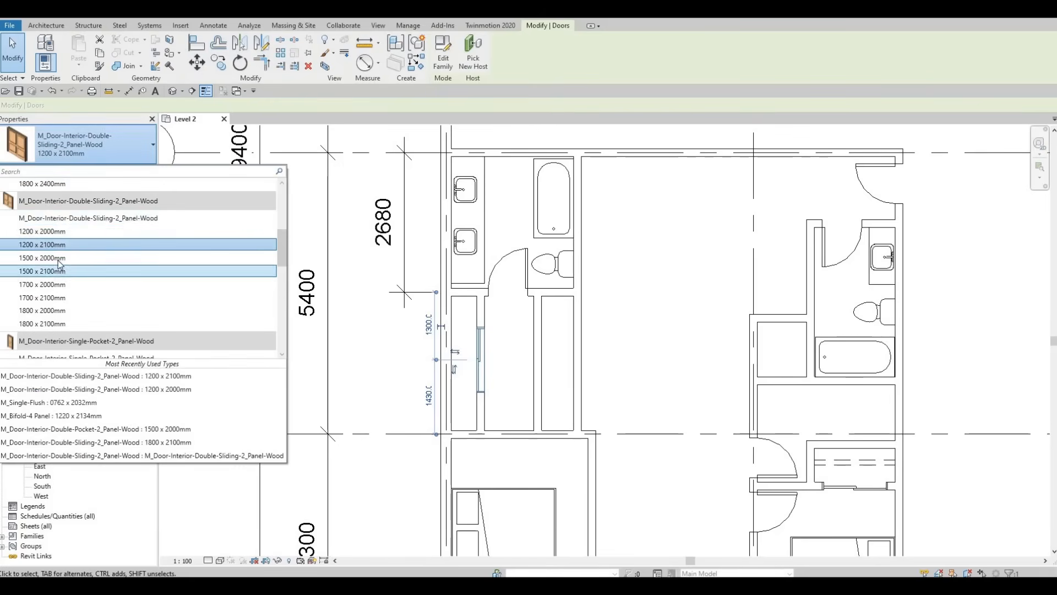
click(81, 148)
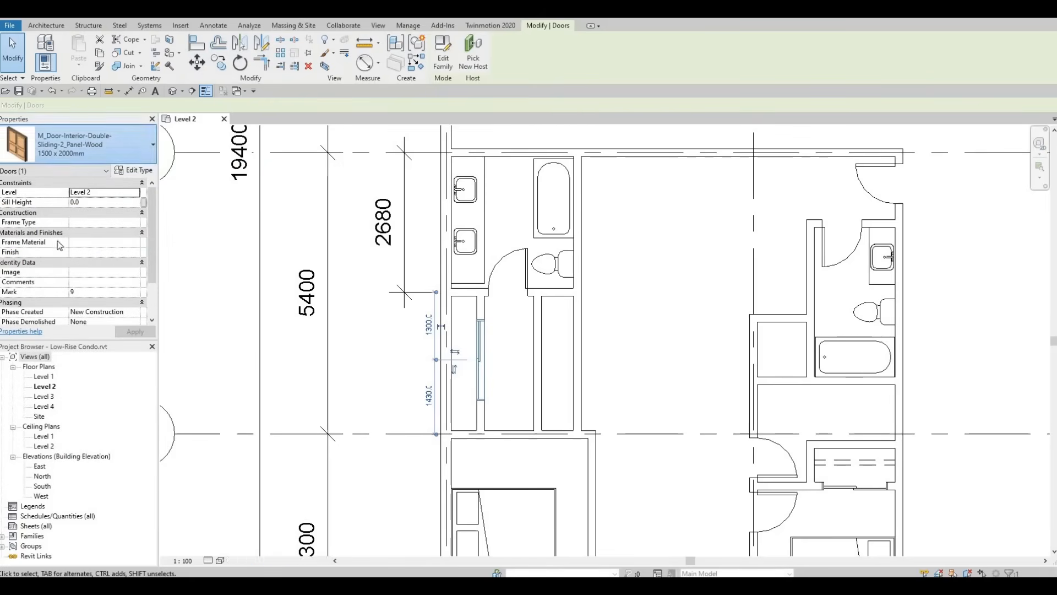
key(Escape)
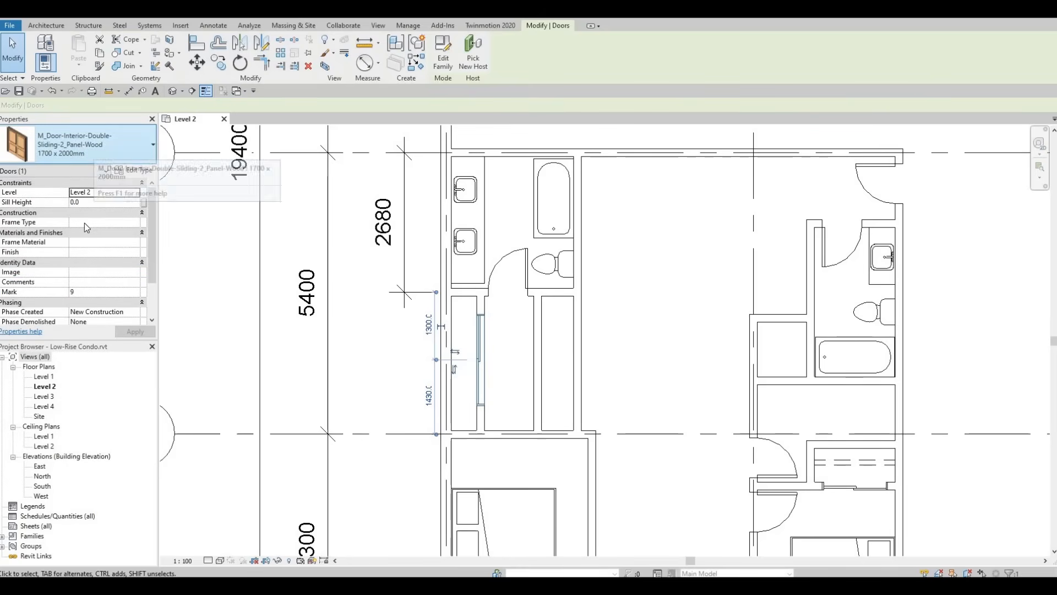
click(94, 151)
key(Escape)
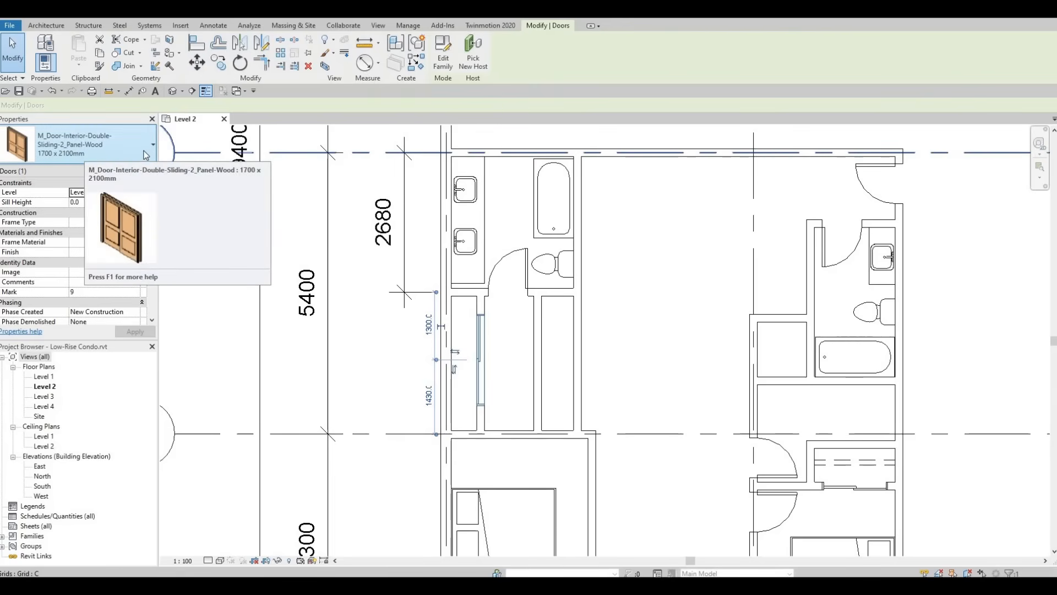
key(Escape)
- Place a similar 1700 x 2100mm double sliding door in the second parallel wall, directly opposite the first closet door
click(477, 361)
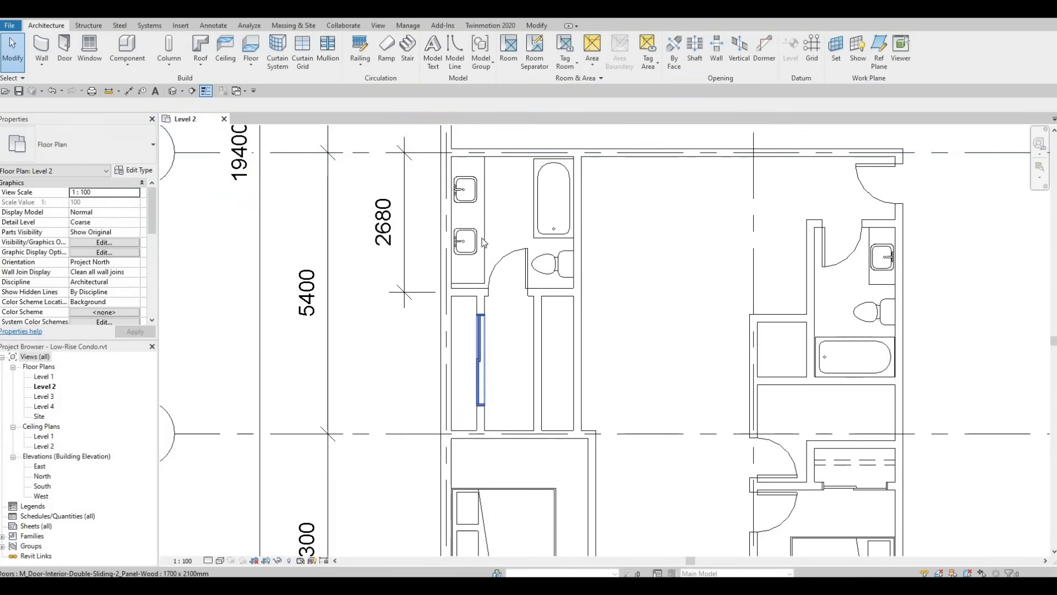
click(420, 65)
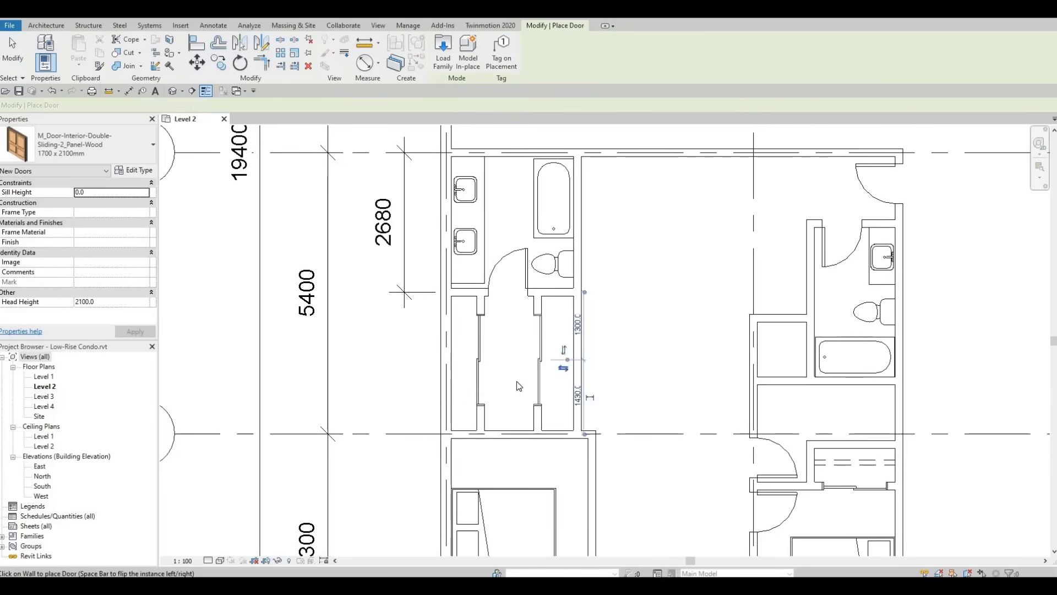
key(Escape)
key(Escape)
- Cut a rectangular wall opening about 720 mm wide in the bedroom wall on grid D, between the two closets
middle_drag(531, 302, 549, 299)
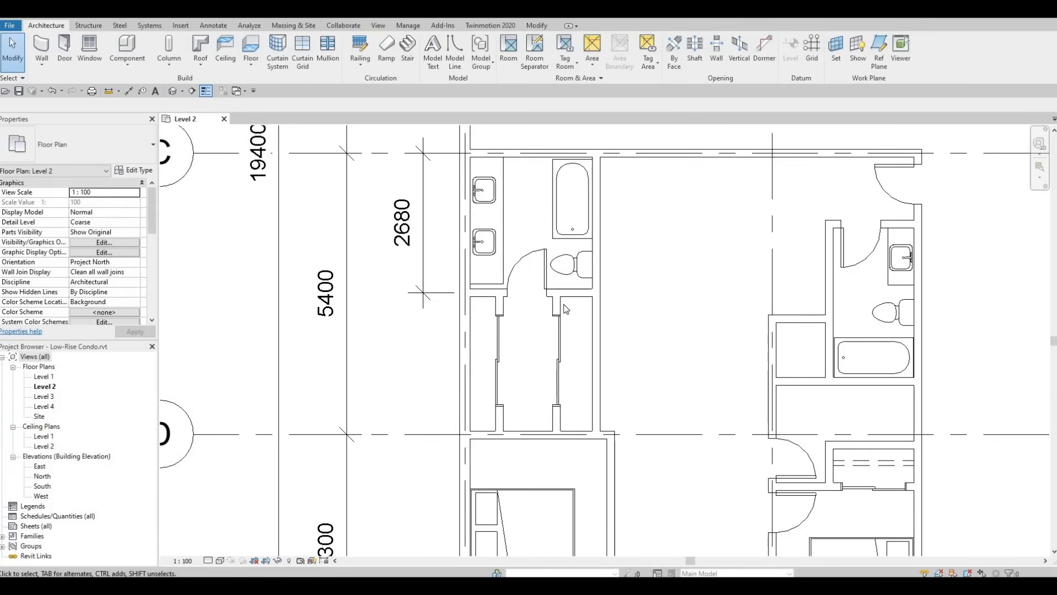
scroll(603, 346, down, 1)
mouse_move(609, 335)
middle_down()
mouse_move(602, 340)
mouse_move(615, 337)
middle_up()
scroll(560, 323, down, 2)
middle_drag(527, 395, 501, 325)
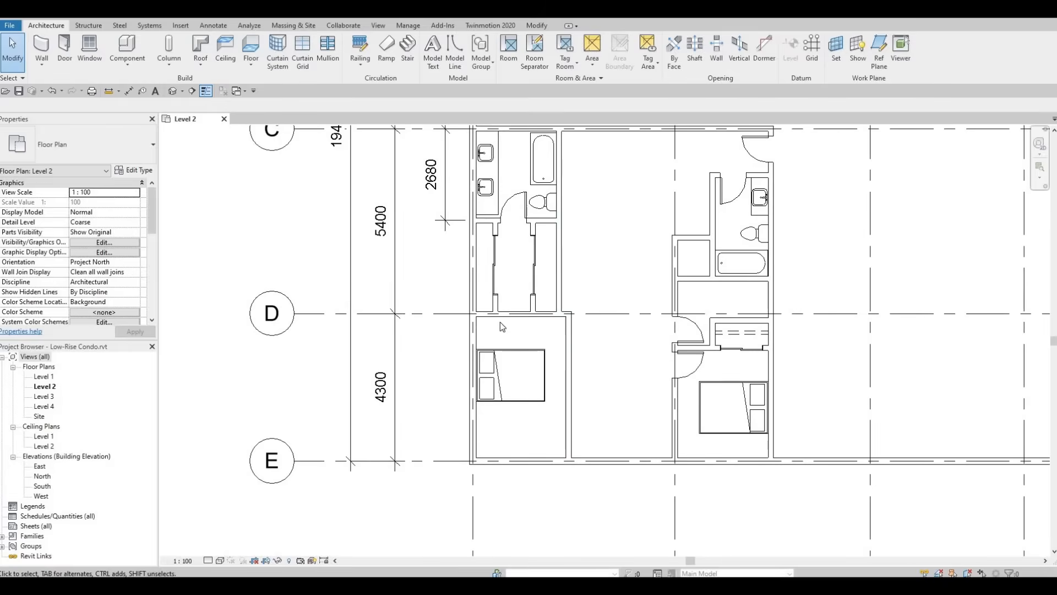
scroll(508, 317, up, 1)
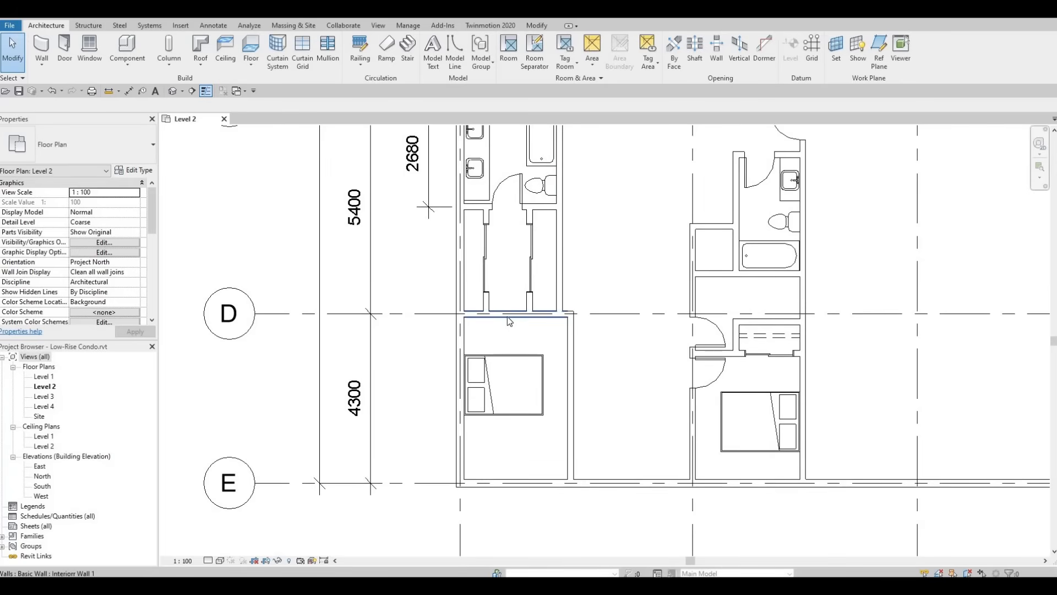
click(509, 314)
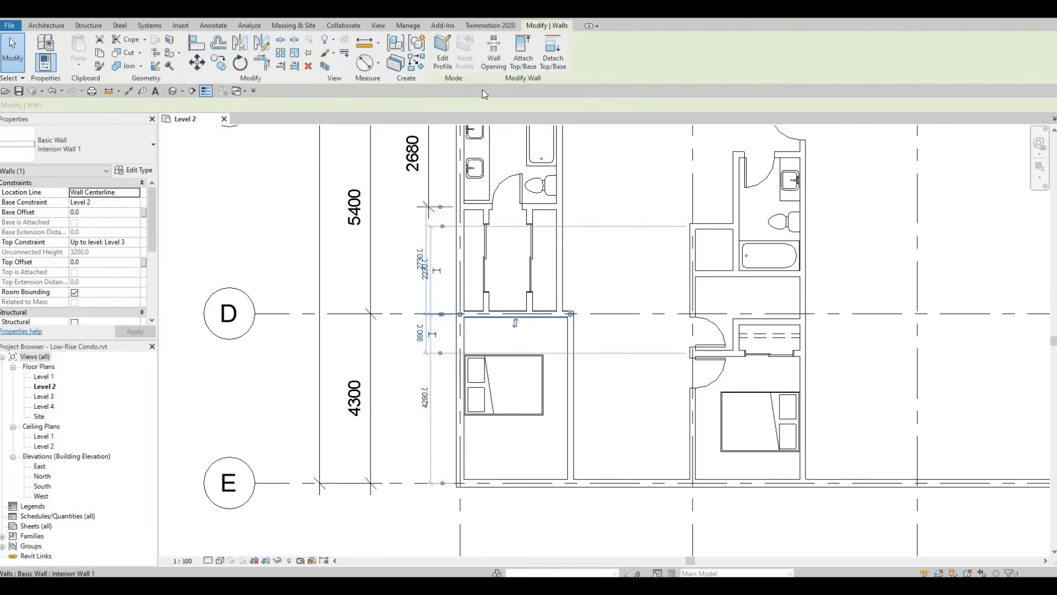
click(494, 55)
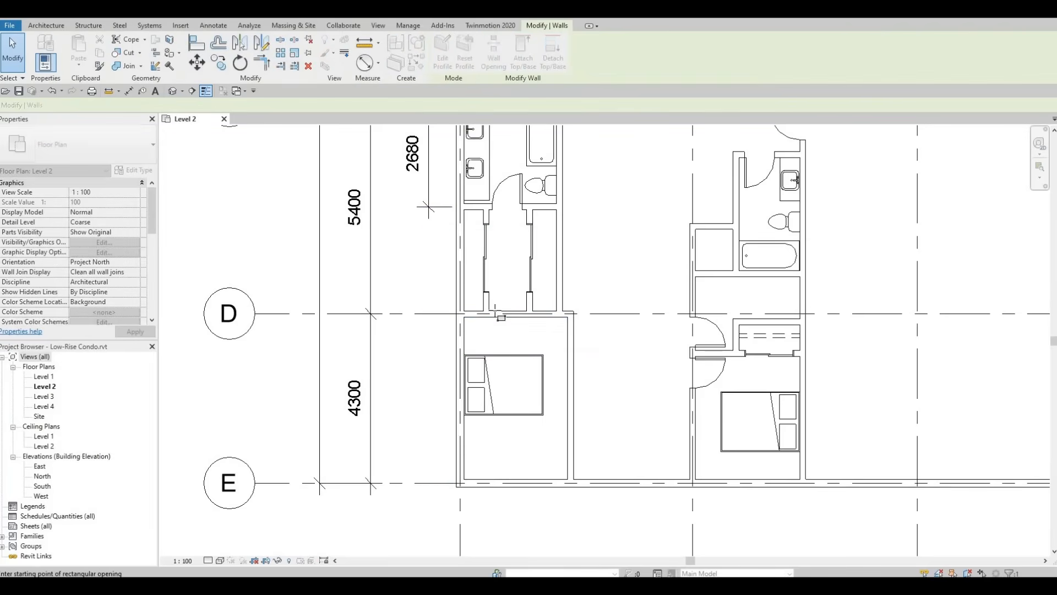
scroll(498, 314, up, 1)
click(527, 313)
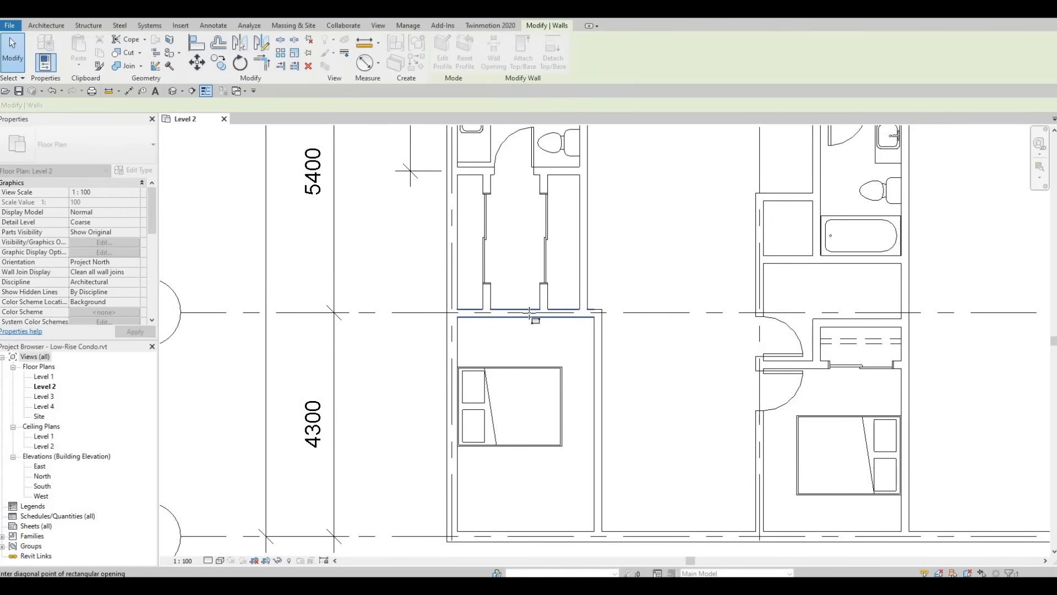
click(535, 314)
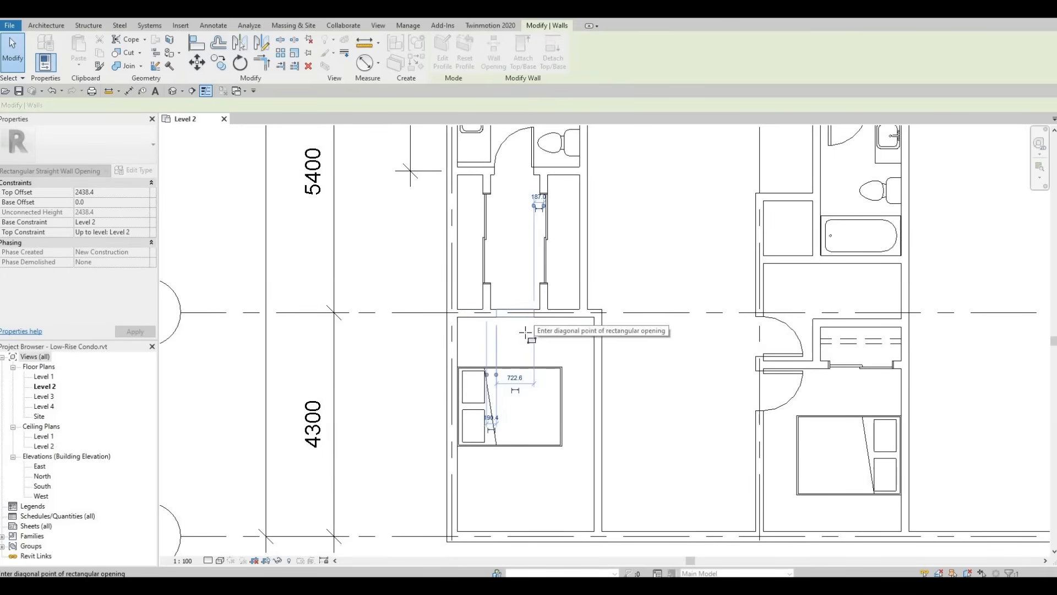
scroll(513, 313, down, 2)
key(Escape)
- Stretch both sides of the wall opening to the closet wall faces, making it 940 mm wide
scroll(489, 323, up, 3)
scroll(490, 321, up, 2)
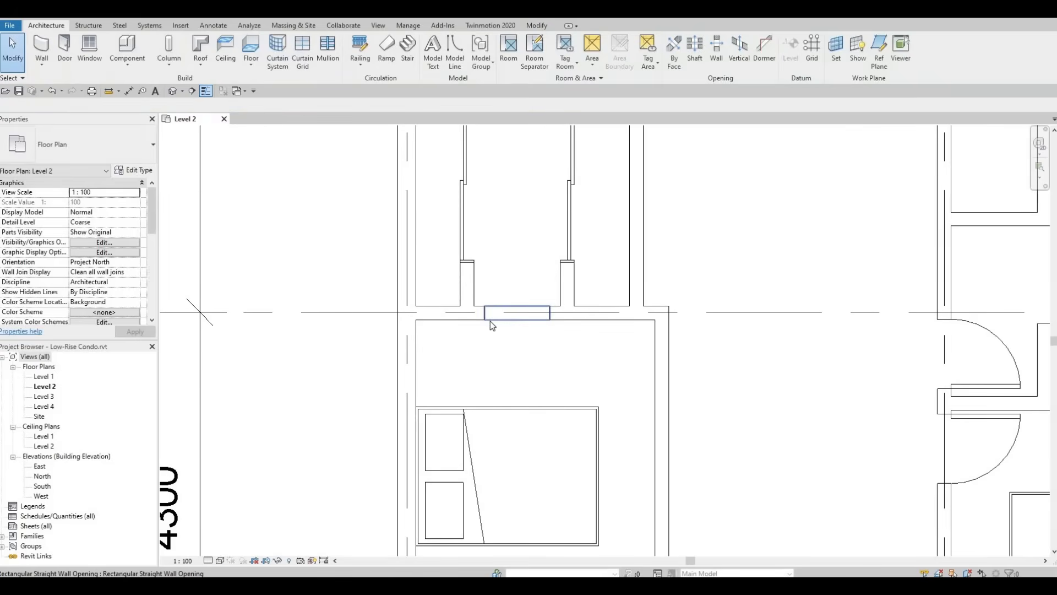
click(487, 317)
drag(481, 315, 471, 313)
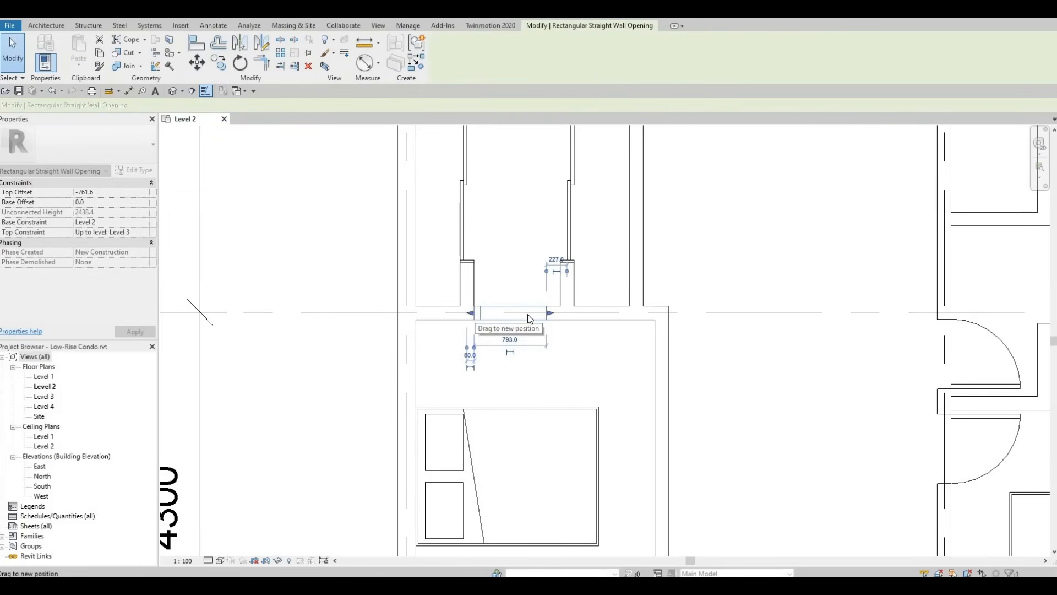
drag(550, 315, 561, 316)
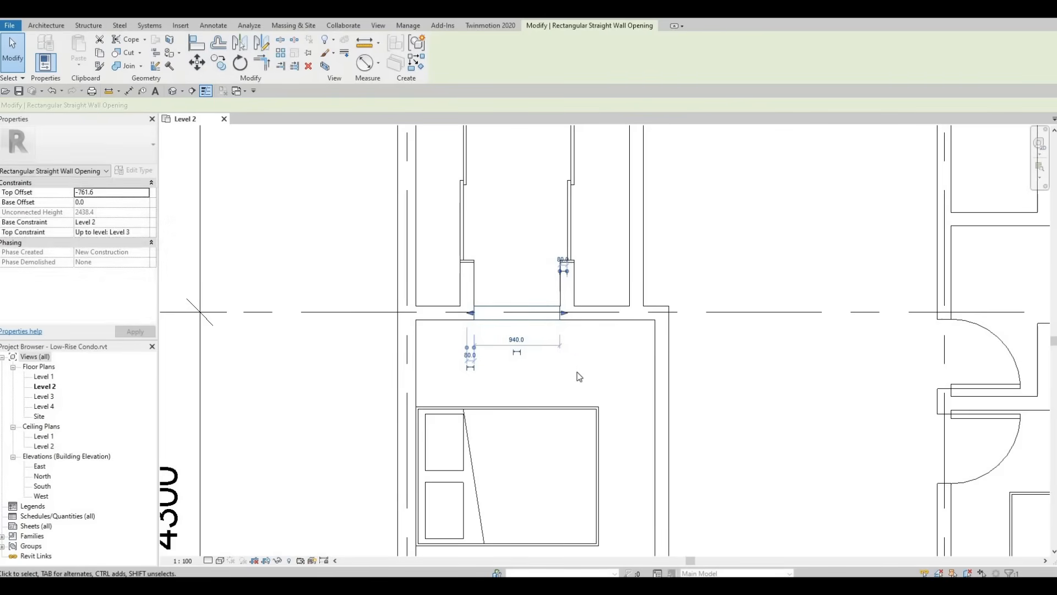
click(606, 332)
- Place an M_Bifold-2 Panel door, 0762 x 2032mm, centred in the grid C side wall of the small closet beside the other bathroom
scroll(637, 331, down, 2)
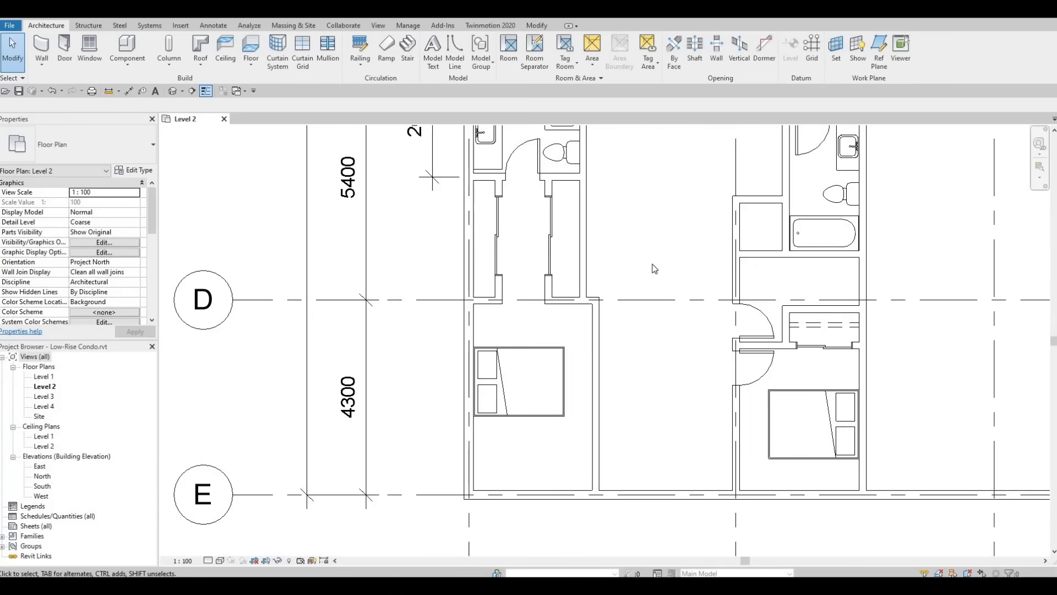
key(d)
key(r)
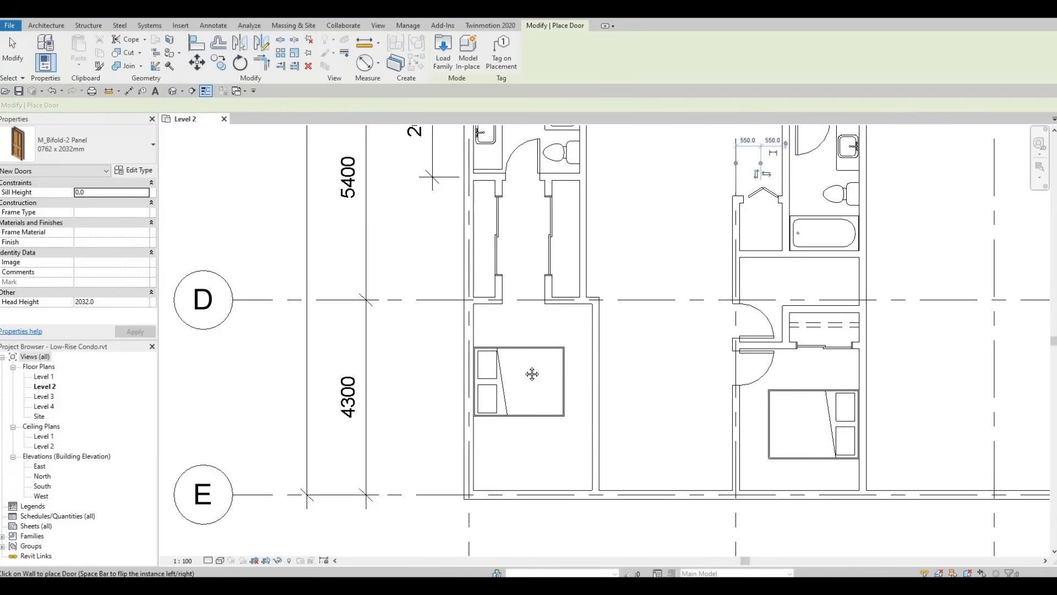
scroll(542, 356, down, 1)
middle_drag(686, 229, 585, 321)
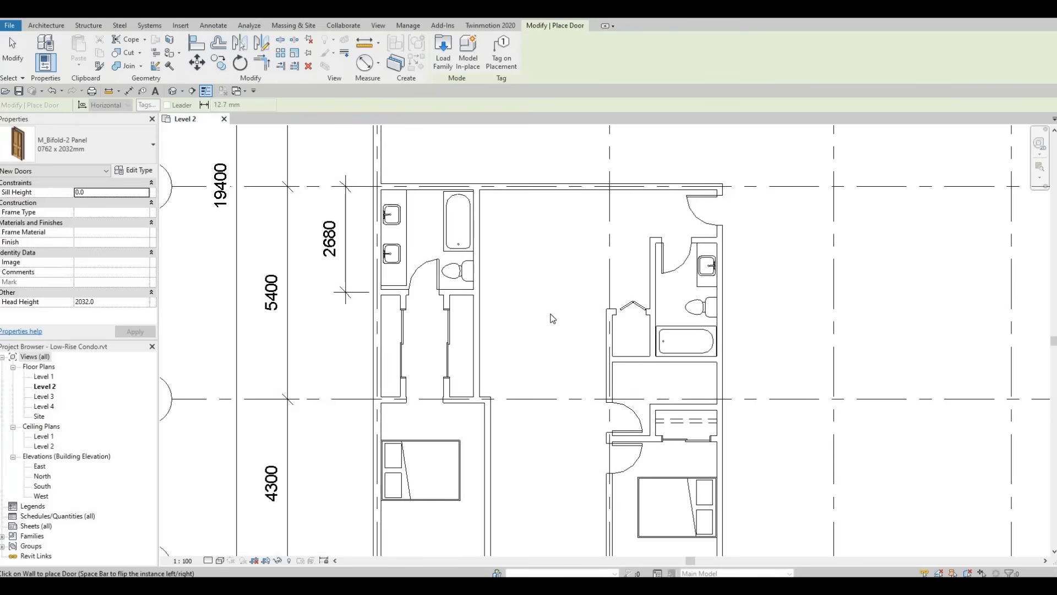
key(Escape)
middle_drag(529, 349, 559, 319)
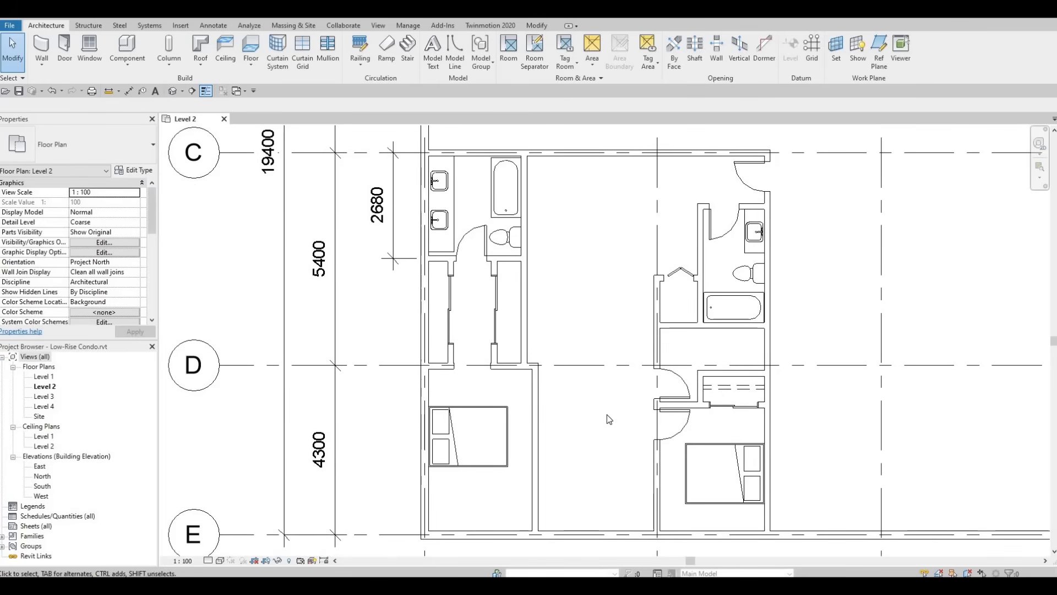